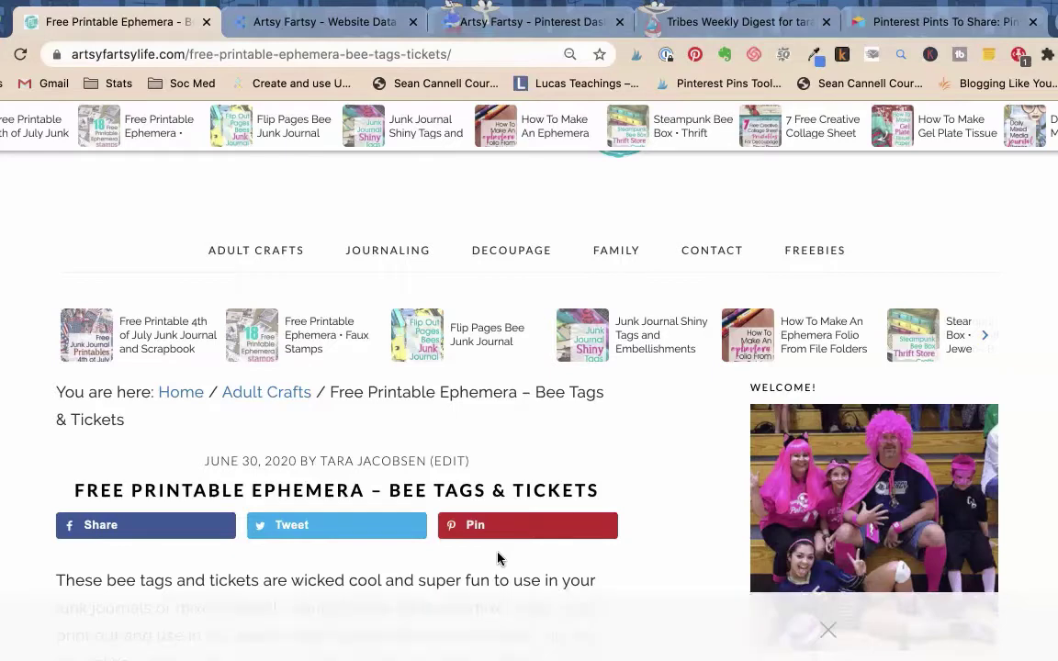
pyautogui.click(481, 542)
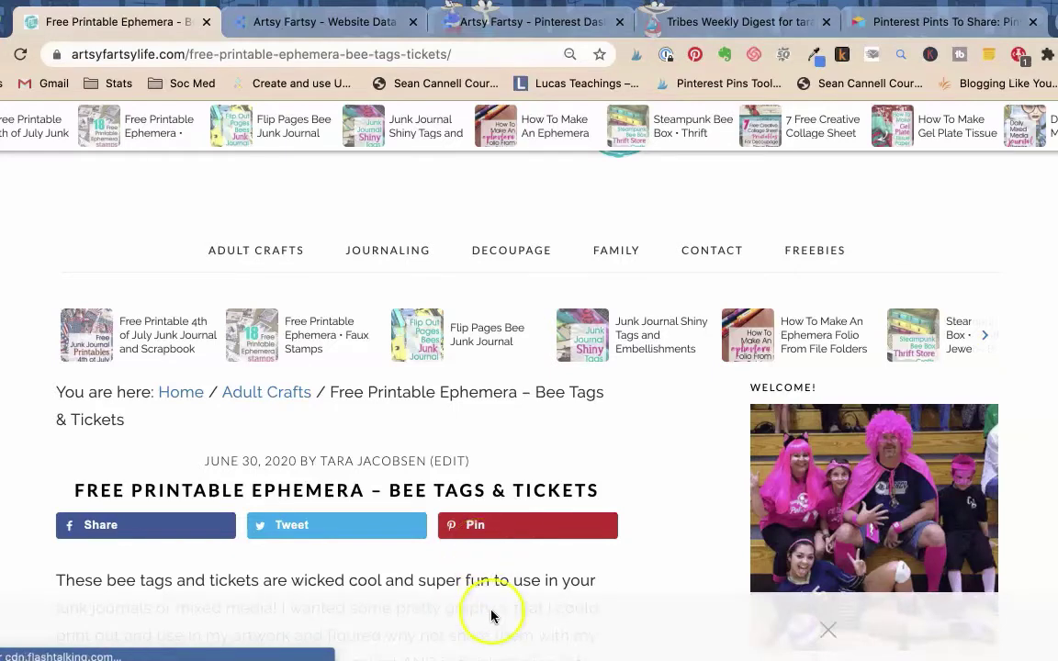
pyautogui.scroll(-1, 294, 303)
pyautogui.scroll(-3, 280, 292)
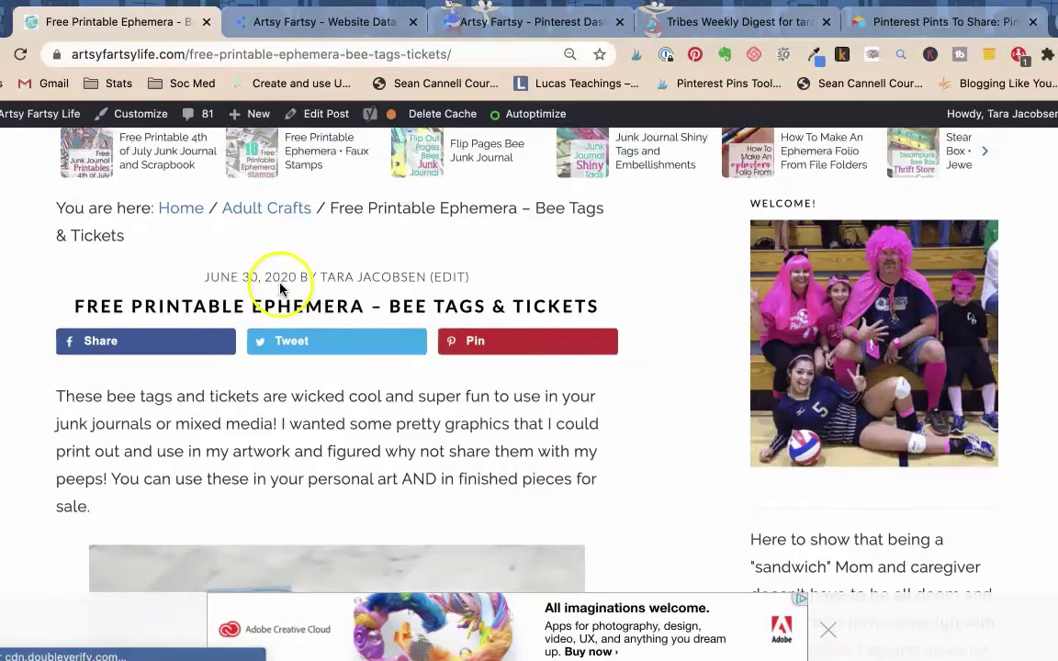
pyautogui.scroll(-2, 278, 288)
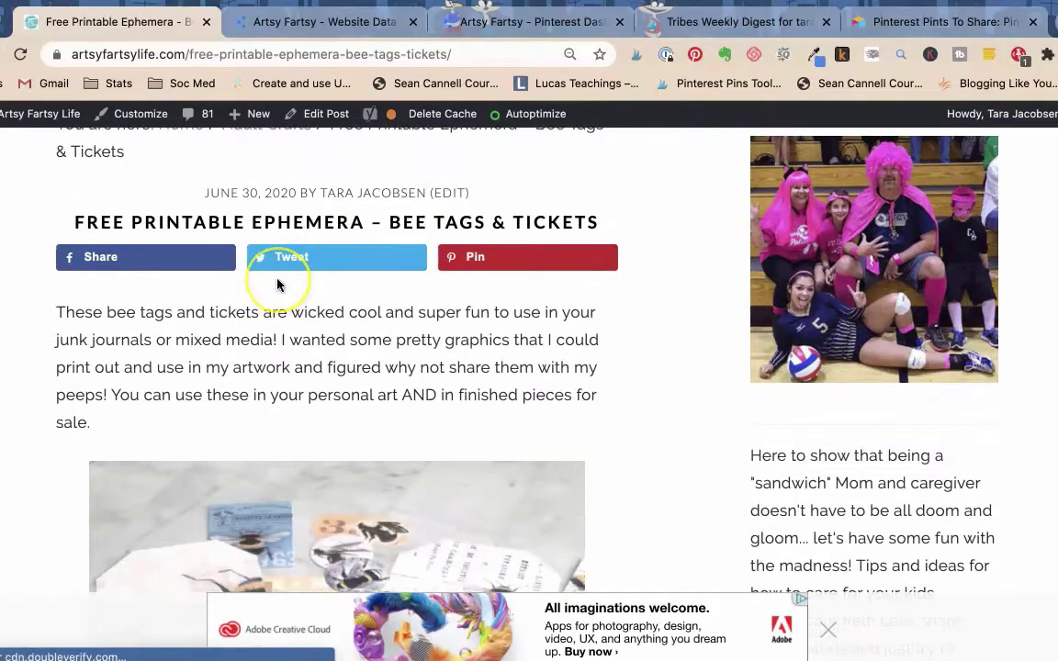
pyautogui.scroll(-1, 278, 286)
pyautogui.scroll(-1, 278, 286)
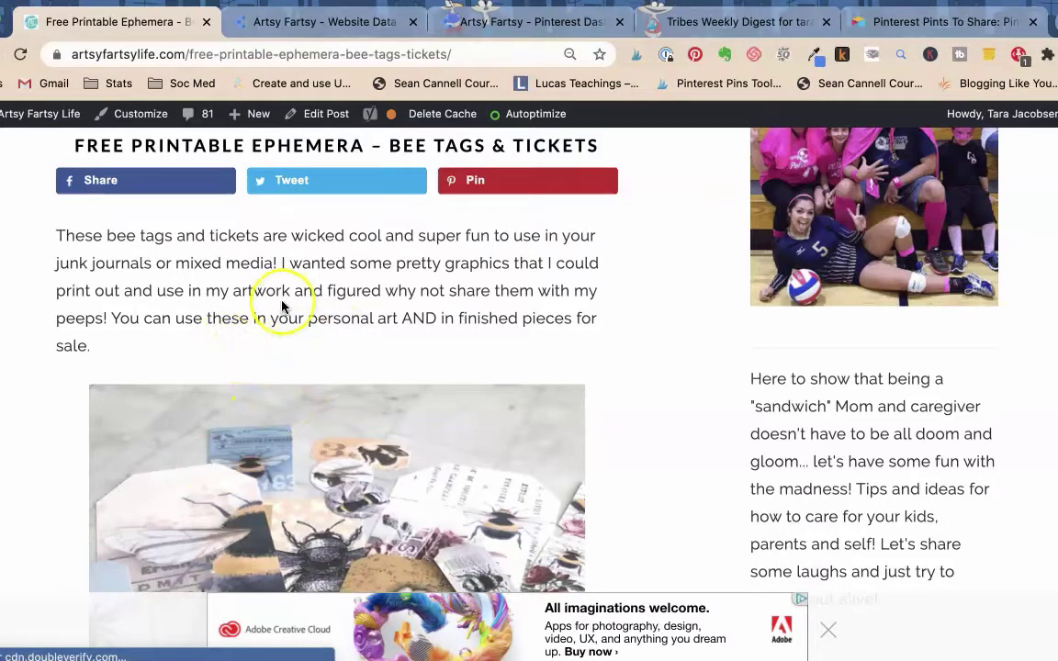
pyautogui.scroll(3, 282, 306)
pyautogui.scroll(-1, 281, 306)
pyautogui.scroll(-2, 282, 306)
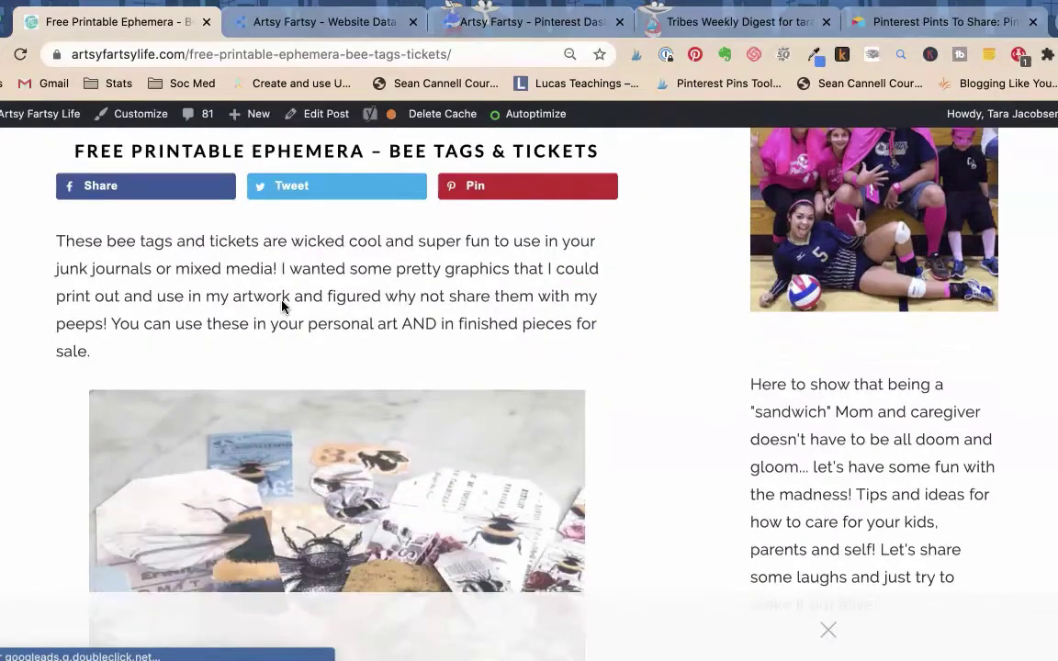
pyautogui.scroll(-2, 282, 306)
pyautogui.scroll(-5, 282, 306)
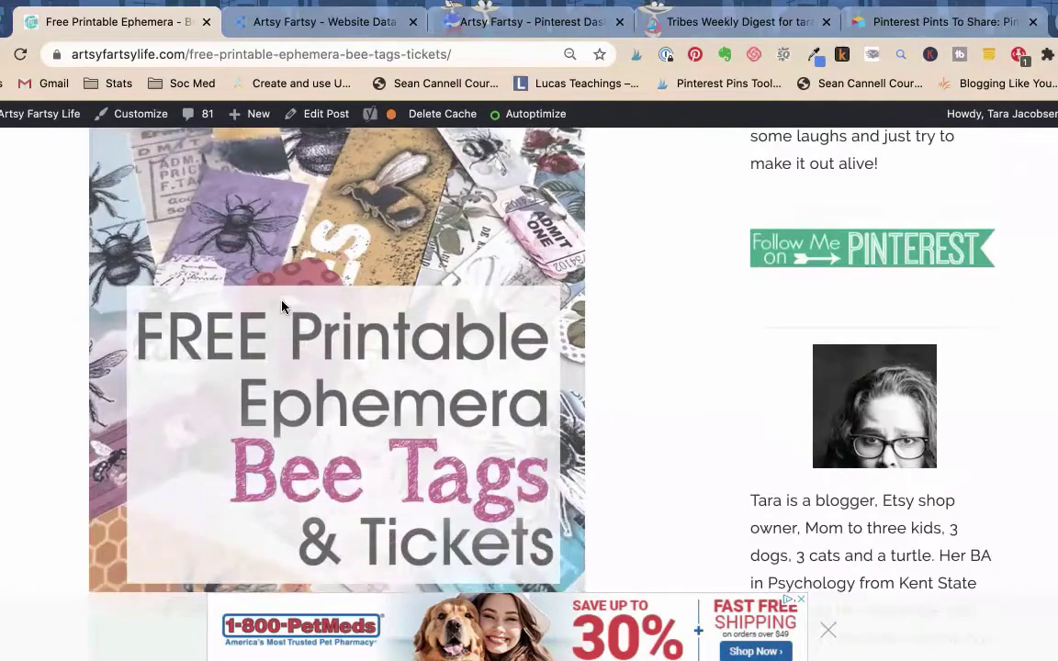
pyautogui.scroll(-2, 282, 306)
pyautogui.scroll(-1, 282, 306)
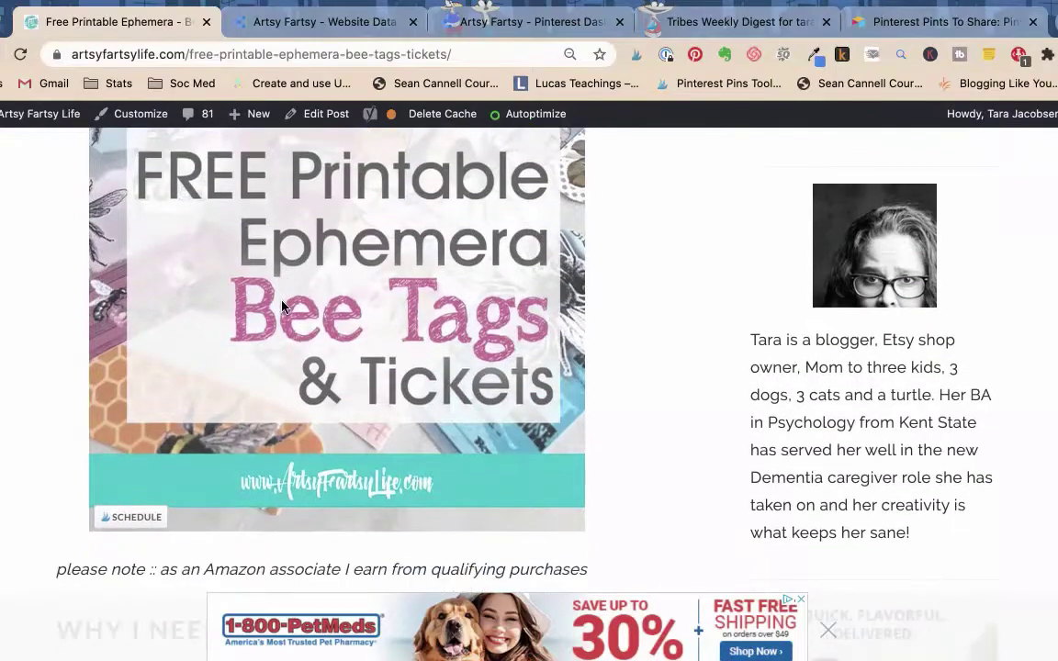
pyautogui.scroll(-2, 282, 306)
pyautogui.scroll(-2, 282, 306)
pyautogui.scroll(-4, 282, 306)
pyautogui.scroll(10, 282, 306)
pyautogui.scroll(10, 282, 306)
pyautogui.scroll(3, 282, 306)
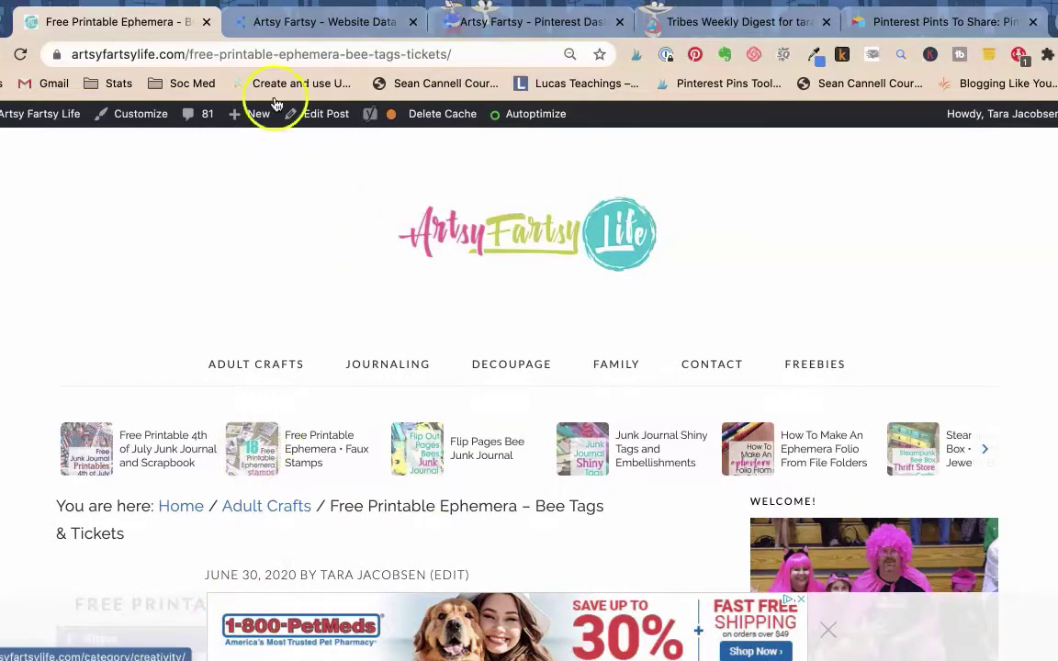
# - Switch to the 'Artsy Fartsy - Website Data' report to review its last-30-days stats
pyautogui.click(276, 19)
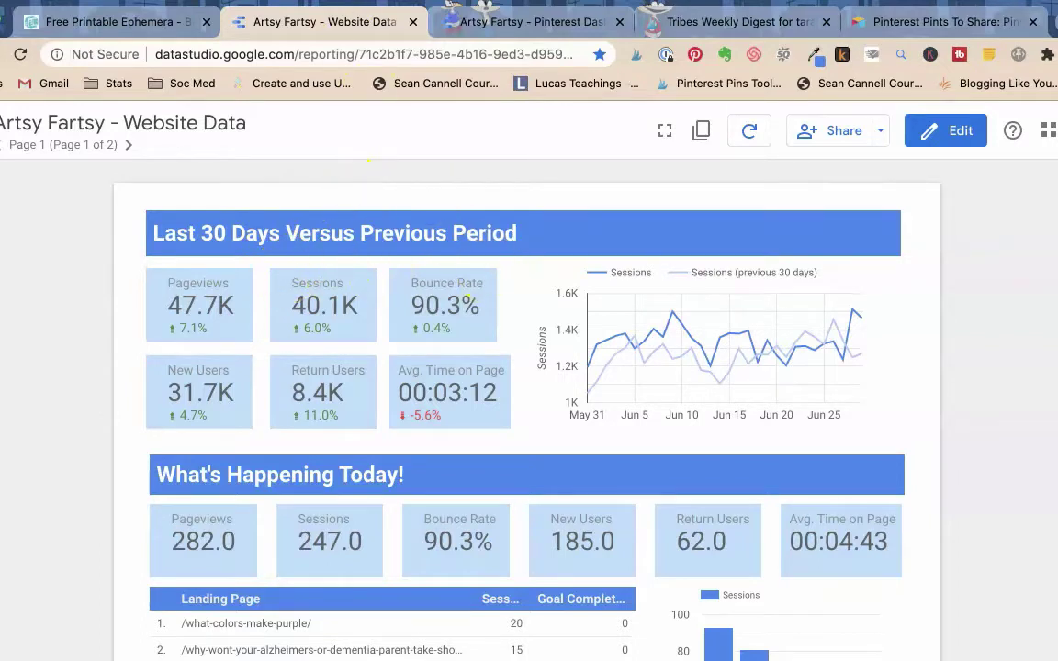
pyautogui.click(411, 22)
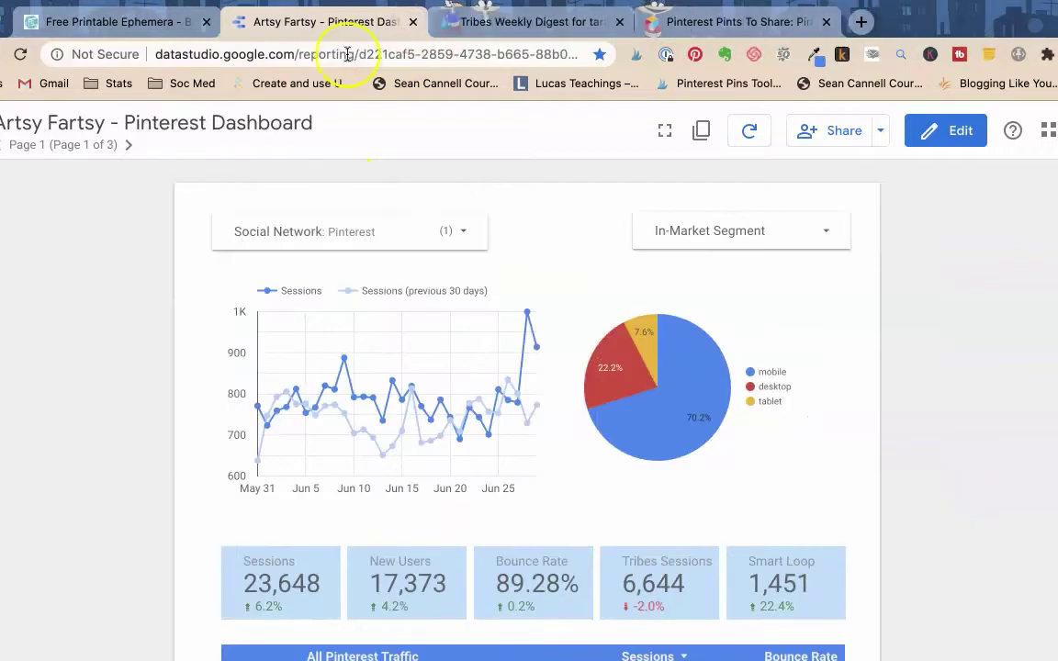
pyautogui.scroll(-1, 377, 191)
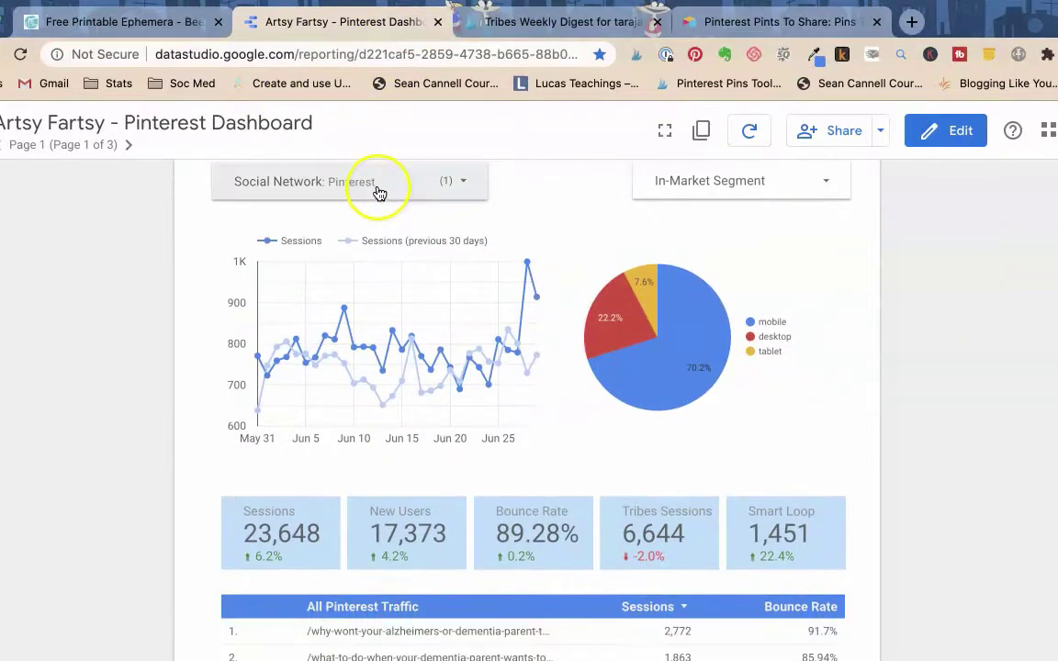
pyautogui.scroll(-2, 377, 191)
pyautogui.scroll(-1, 375, 190)
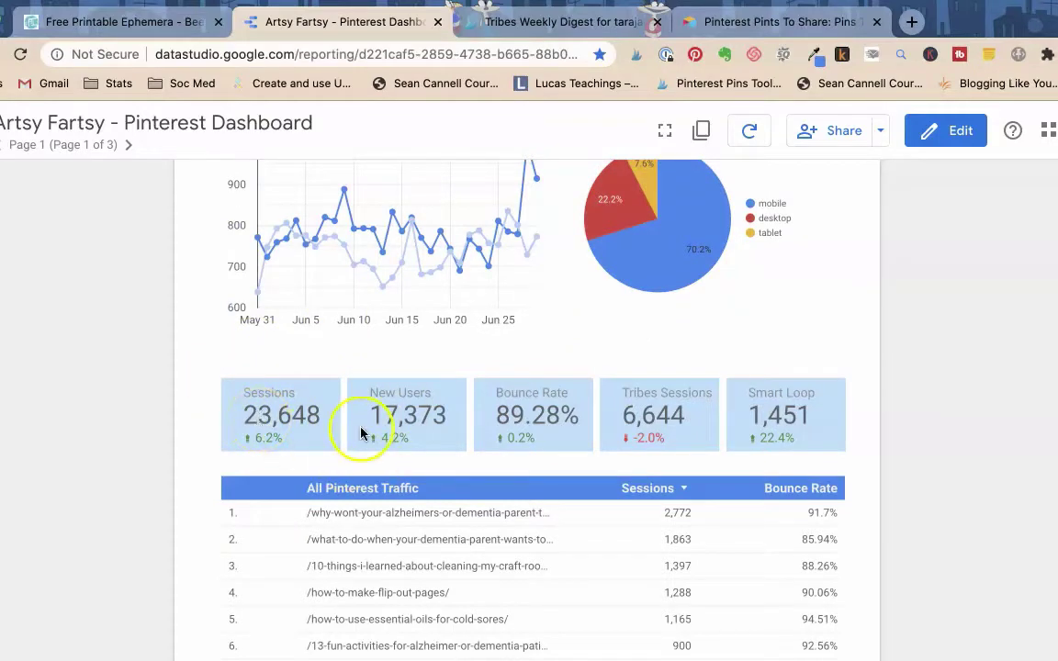
pyautogui.scroll(1, 551, 443)
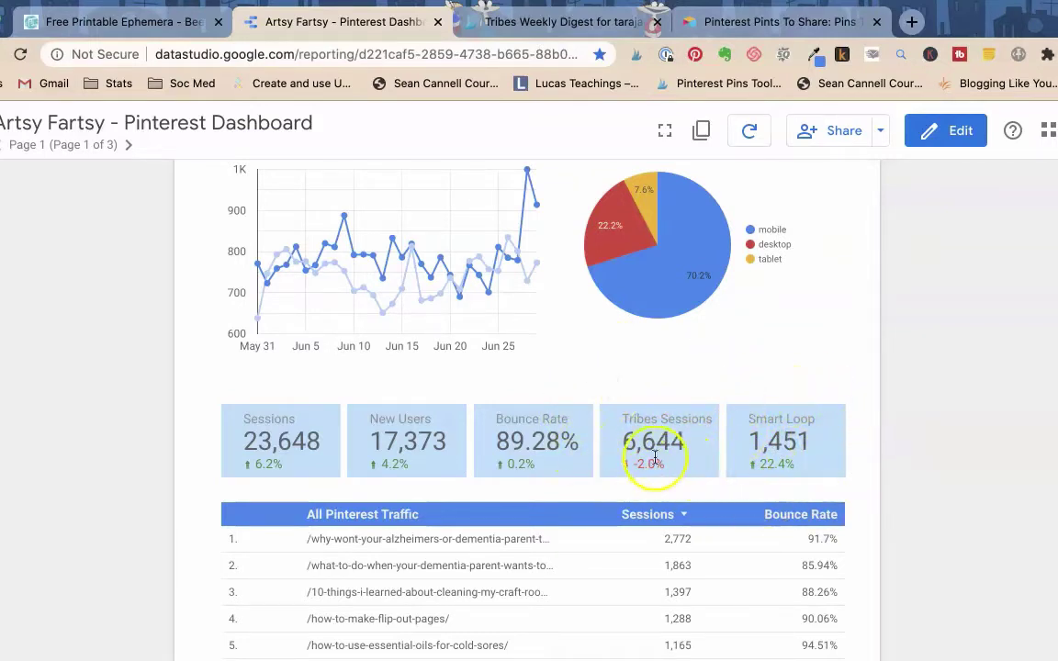
pyautogui.scroll(3, 91, 353)
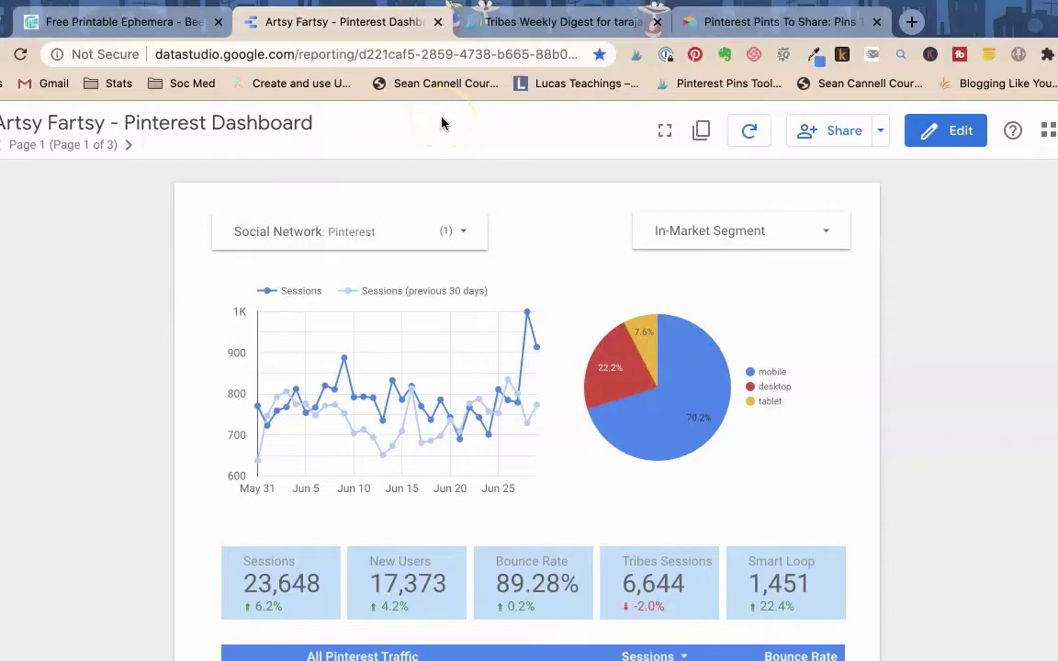
# - Close the Pinterest Dashboard report and scroll to the top of the Tribes Weekly Digest
pyautogui.click(438, 22)
pyautogui.scroll(3, 115, 243)
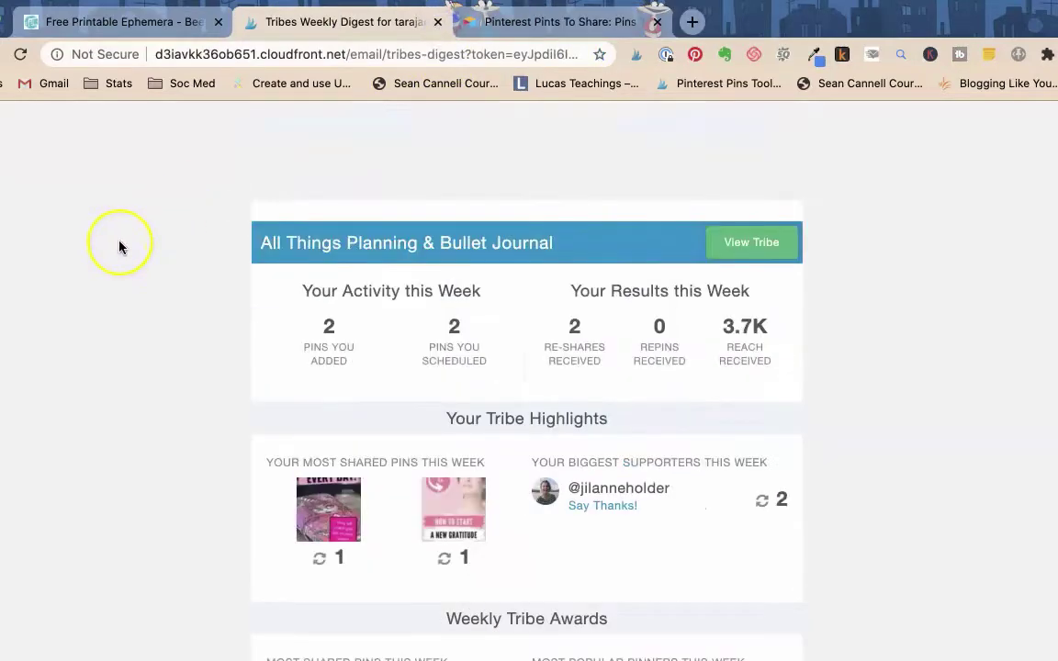
pyautogui.scroll(7, 114, 244)
pyautogui.scroll(3, 117, 245)
pyautogui.scroll(5, 120, 247)
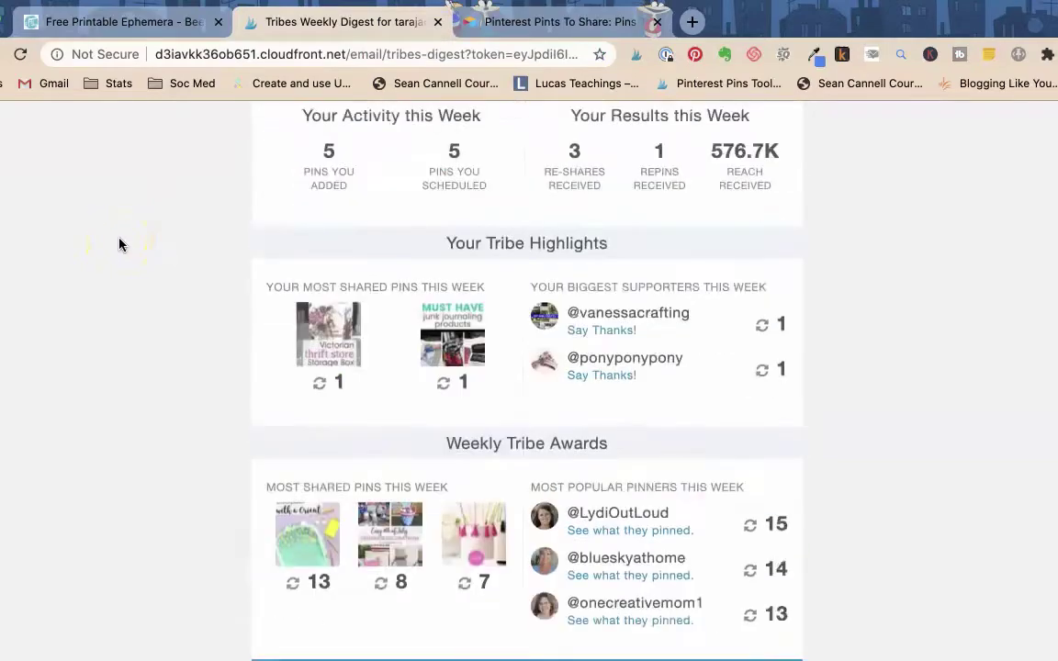
pyautogui.scroll(5, 119, 246)
pyautogui.scroll(5, 183, 250)
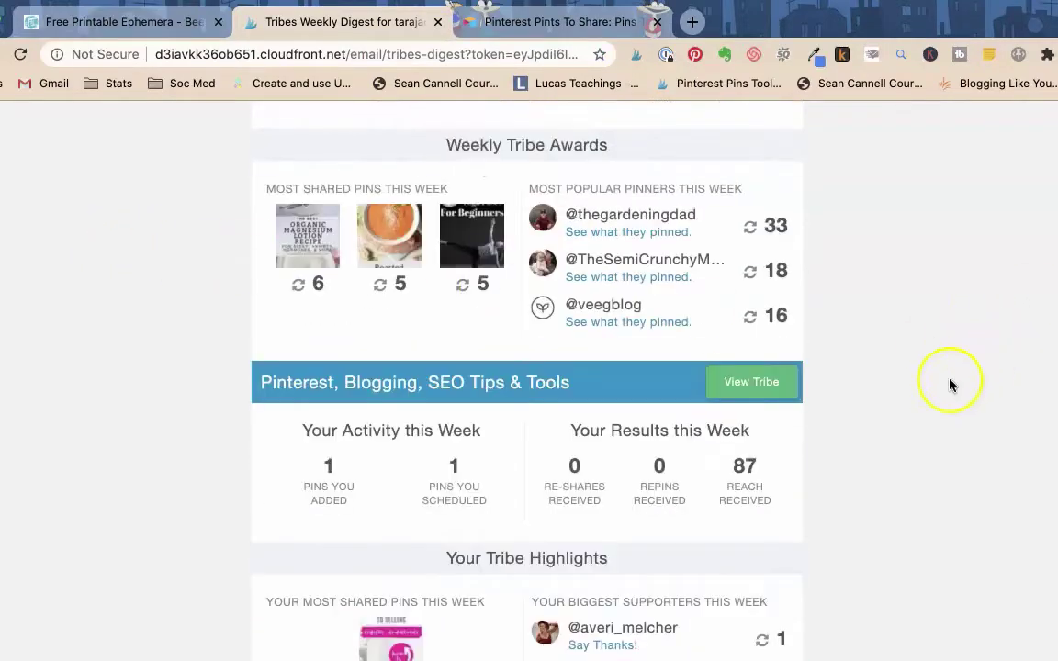
pyautogui.scroll(5, 932, 400)
pyautogui.scroll(5, 928, 406)
pyautogui.scroll(5, 928, 406)
pyautogui.scroll(5, 918, 407)
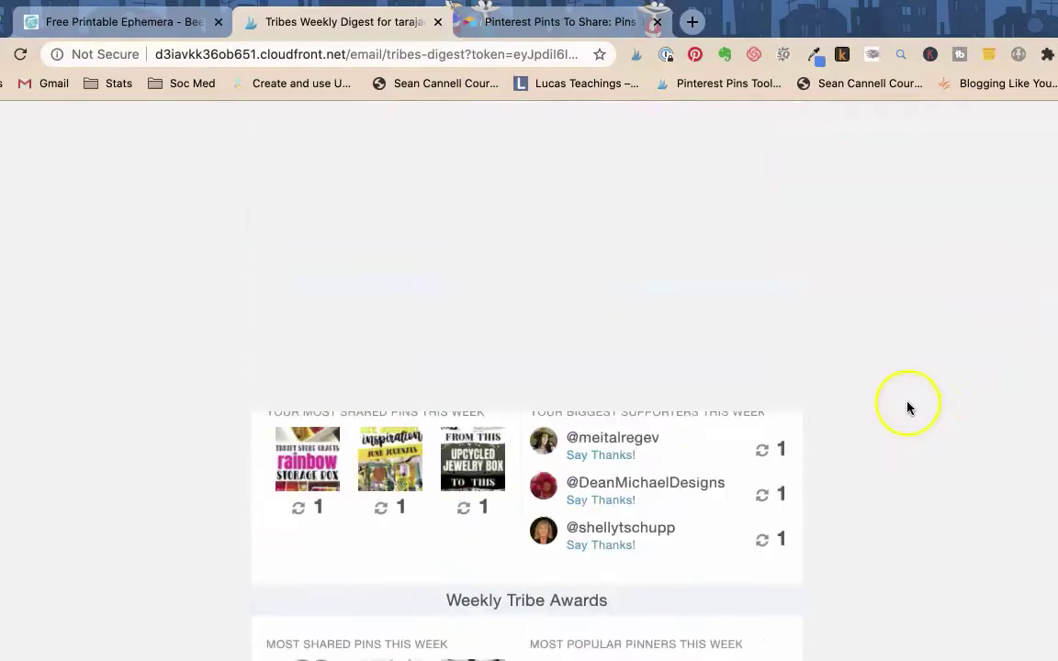
pyautogui.scroll(5, 908, 408)
pyautogui.scroll(5, 884, 406)
pyautogui.scroll(-5, 883, 406)
pyautogui.scroll(-1, 879, 400)
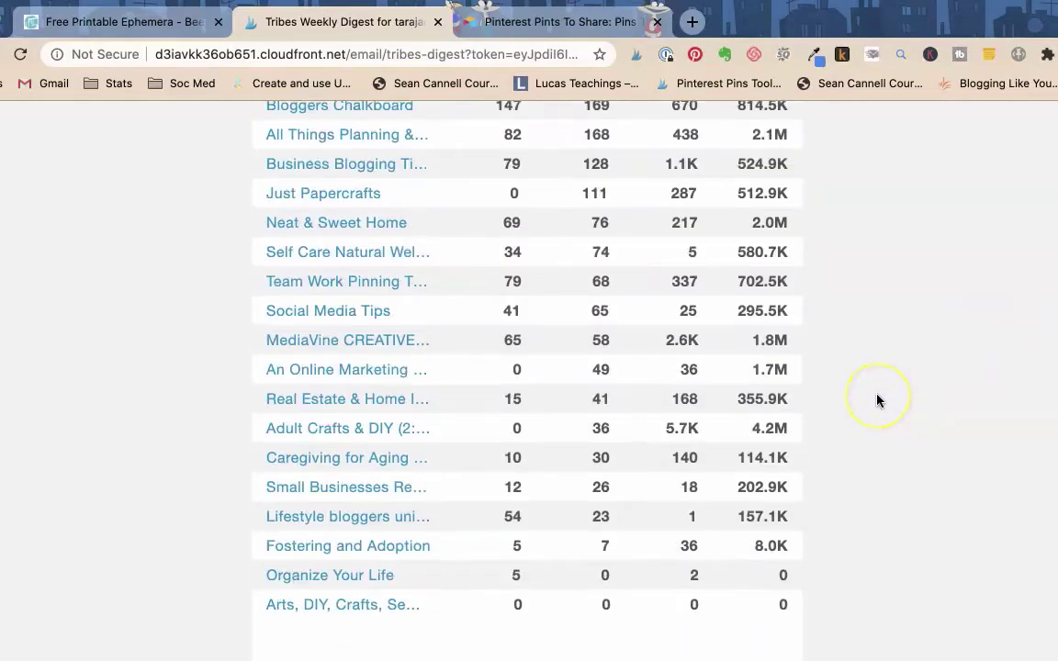
pyautogui.scroll(3, 877, 400)
pyautogui.scroll(3, 877, 399)
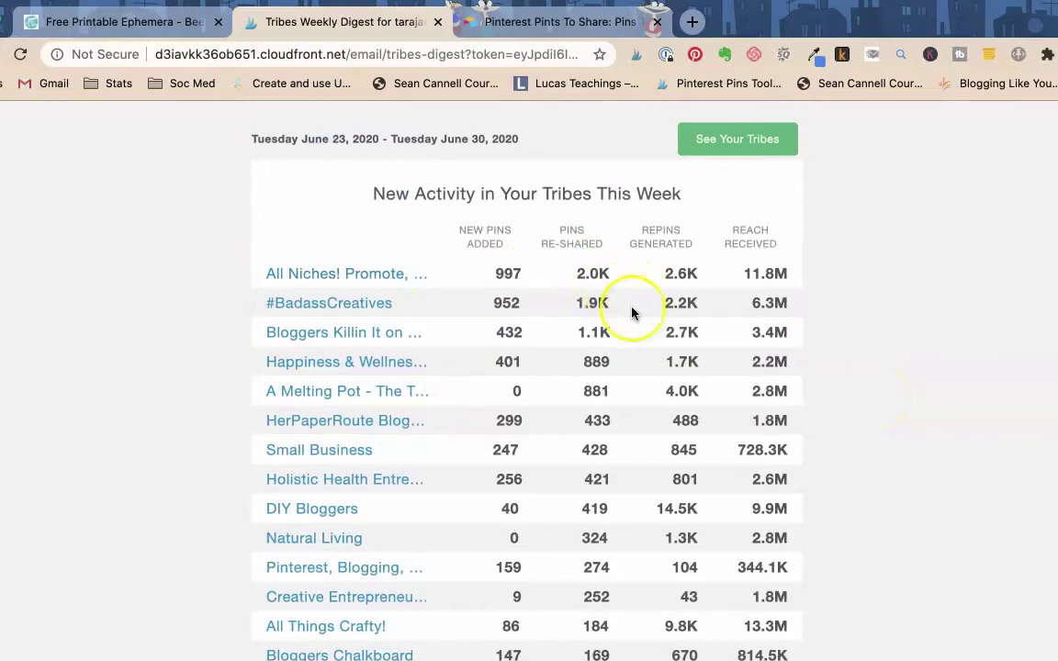
# - Scroll through the digest's tribe highlights, weekly awards and Happiness & Wellness Bloggers stats
pyautogui.scroll(-2, 632, 317)
pyautogui.scroll(2, 633, 318)
pyautogui.scroll(-1, 633, 319)
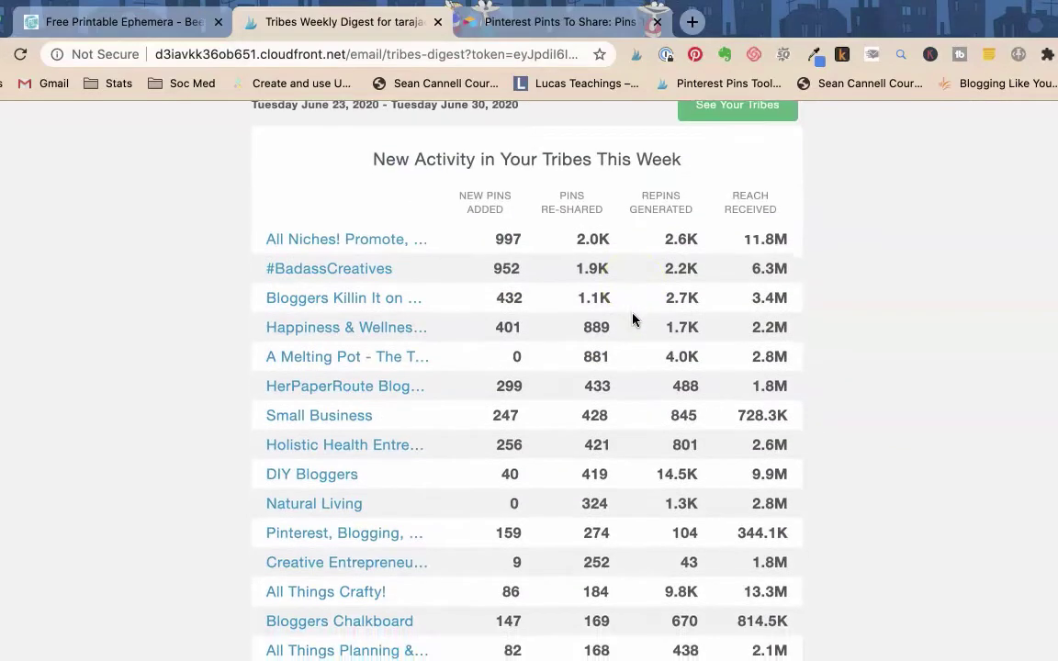
pyautogui.scroll(-4, 632, 318)
pyautogui.scroll(-8, 632, 319)
pyautogui.scroll(-2, 632, 318)
pyautogui.scroll(-1, 632, 319)
pyautogui.scroll(-2, 632, 319)
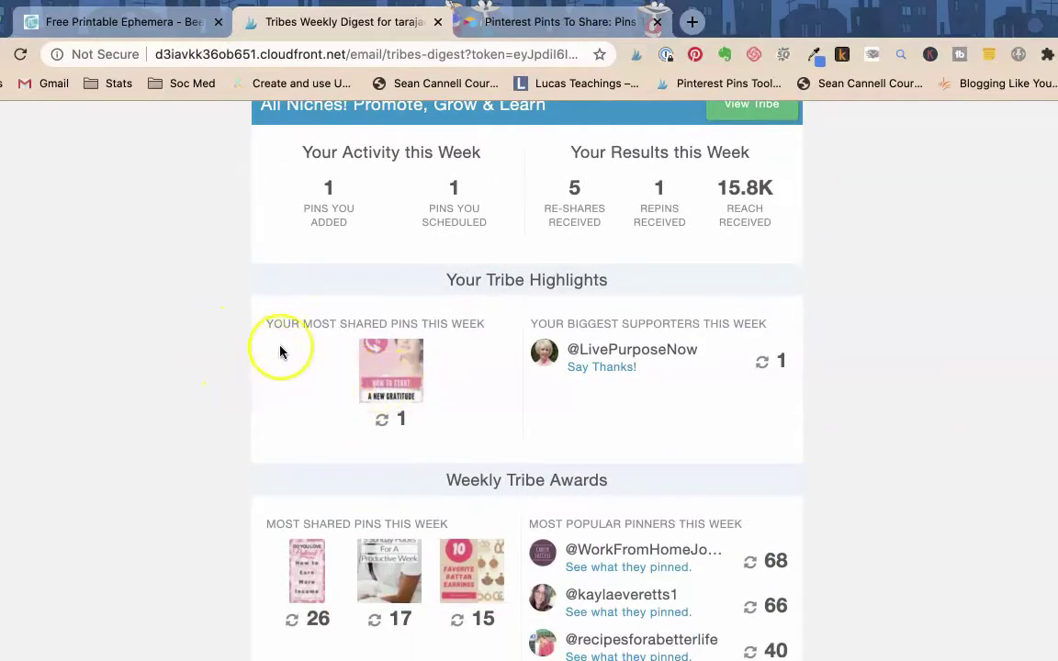
pyautogui.scroll(-3, 289, 355)
pyautogui.scroll(-1, 289, 355)
pyautogui.scroll(-5, 288, 355)
pyautogui.scroll(-2, 288, 355)
pyautogui.scroll(-1, 288, 355)
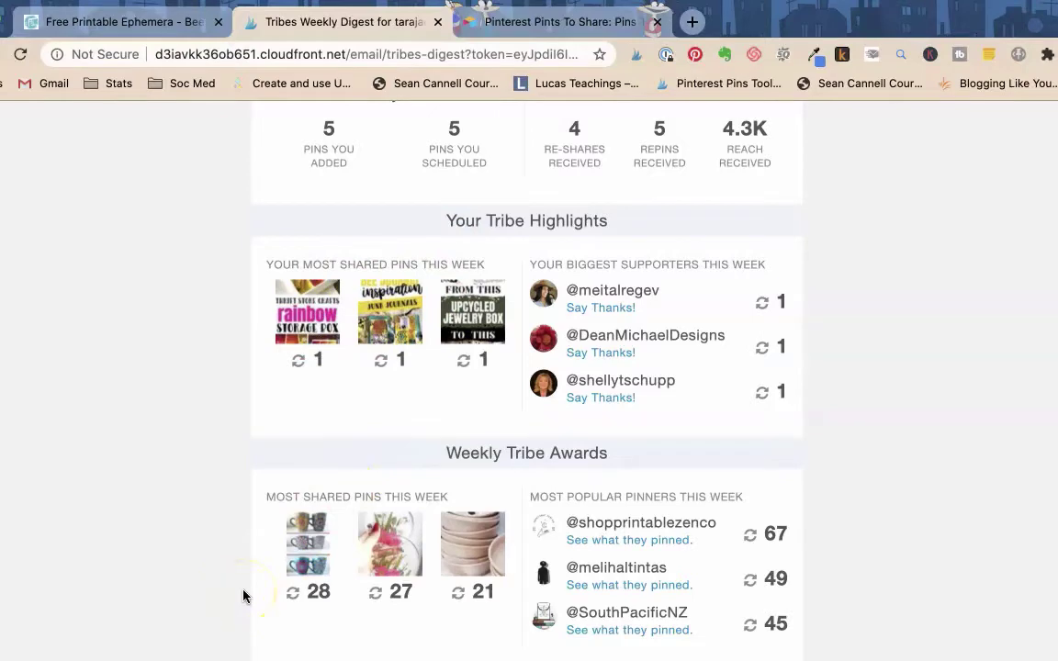
pyautogui.scroll(-2, 142, 351)
pyautogui.scroll(-3, 142, 352)
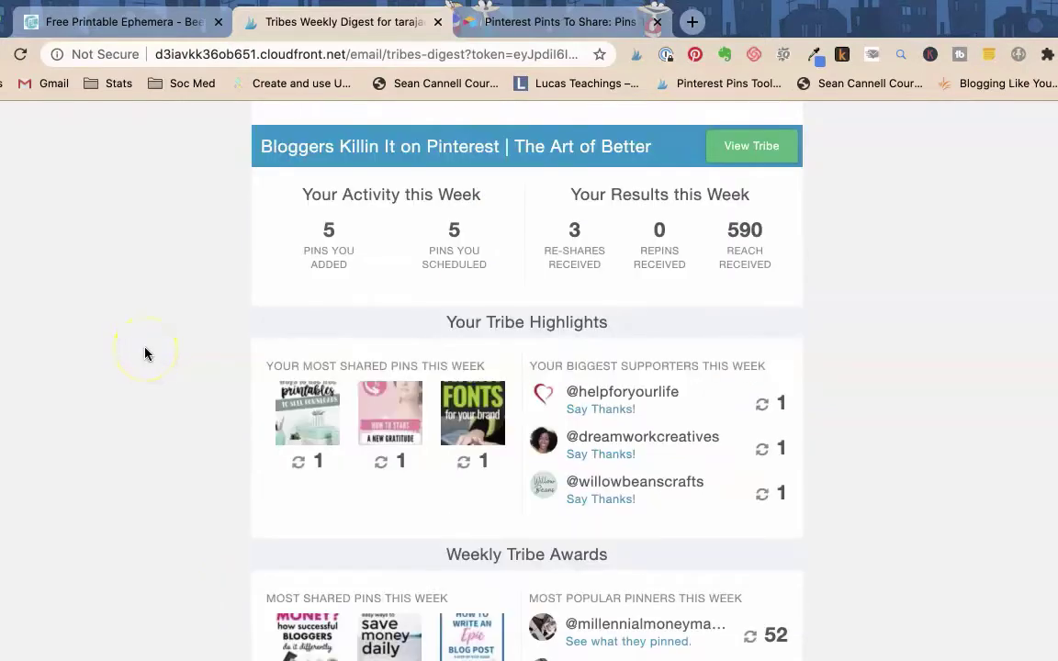
pyautogui.scroll(-5, 143, 352)
pyautogui.scroll(-1, 143, 353)
pyautogui.scroll(-1, 144, 354)
pyautogui.scroll(-2, 140, 349)
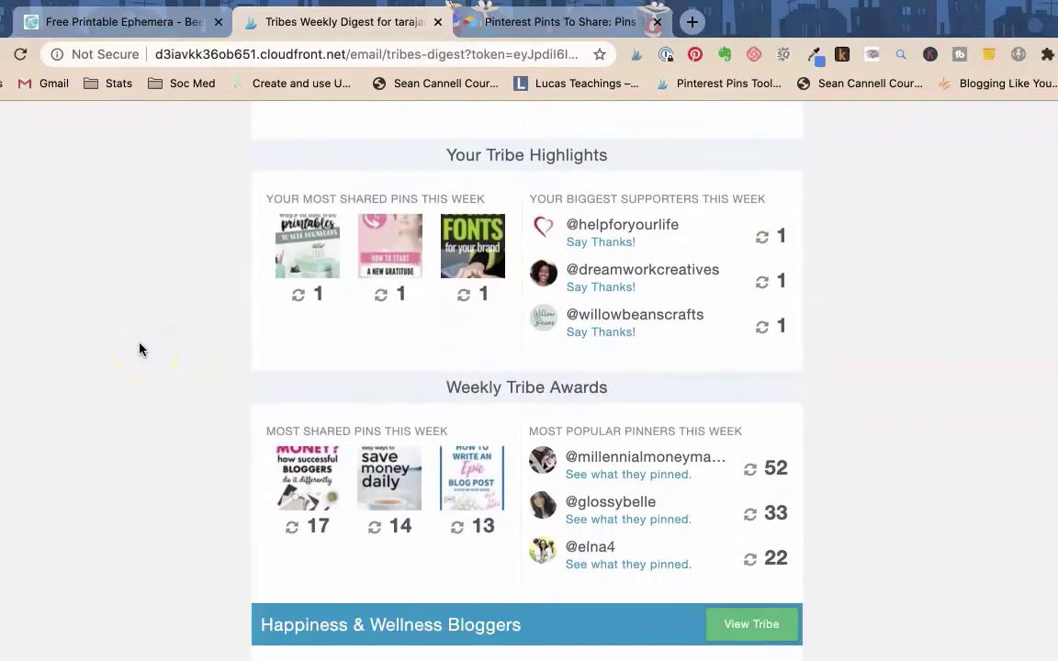
pyautogui.scroll(-1, 140, 349)
pyautogui.scroll(-1, 140, 350)
pyautogui.scroll(-1, 139, 350)
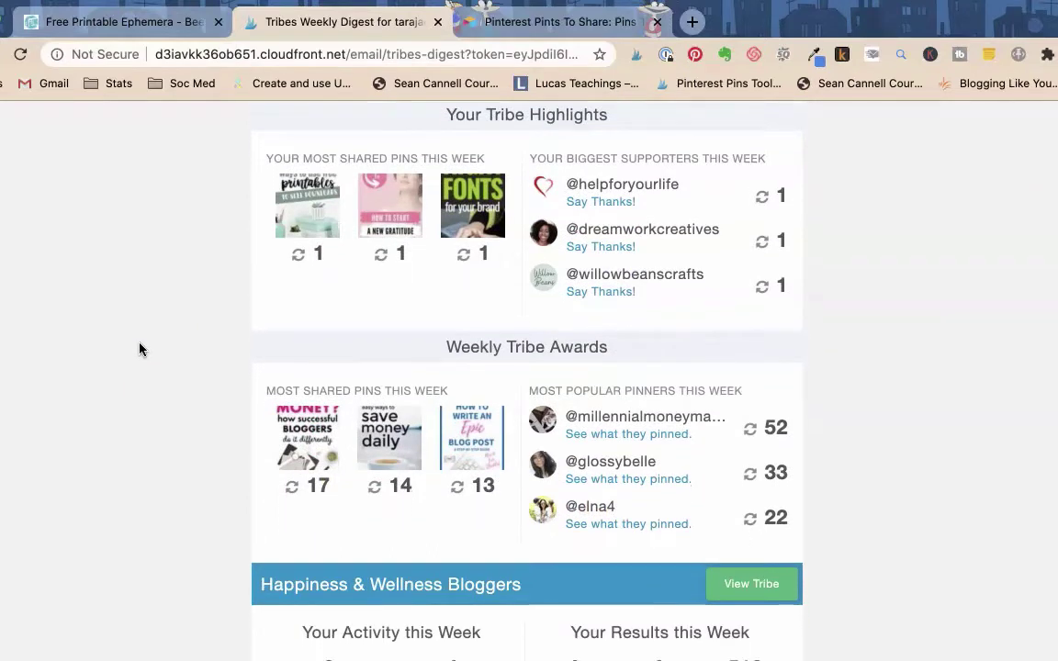
pyautogui.scroll(-1, 139, 349)
pyautogui.scroll(-1, 140, 349)
pyautogui.click(357, 248)
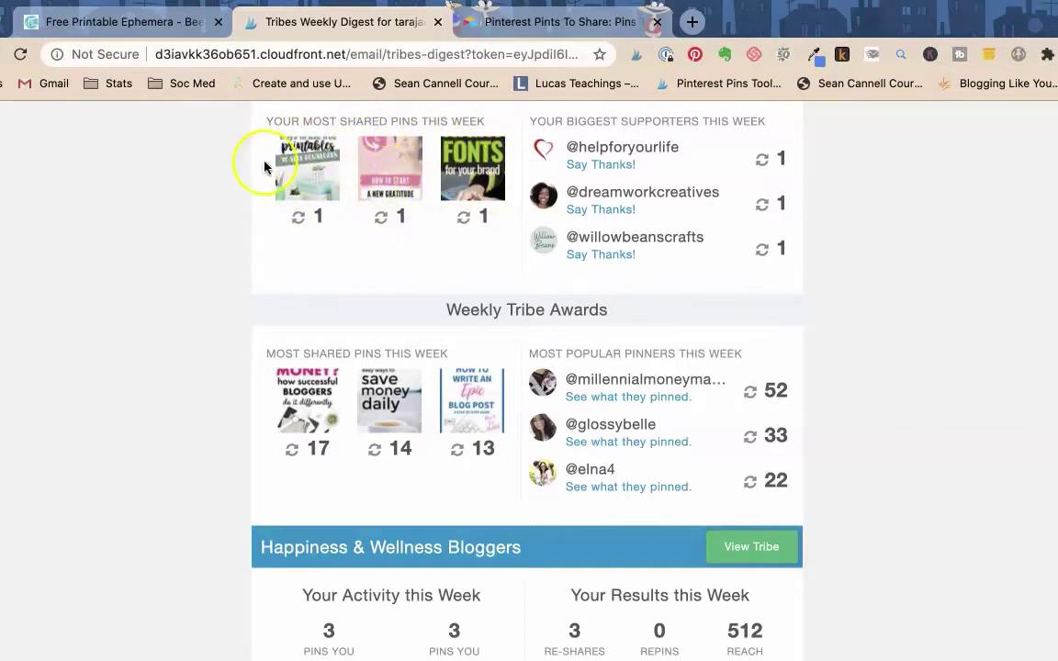
pyautogui.scroll(-1, 301, 189)
pyautogui.scroll(-1, 301, 189)
pyautogui.scroll(-5, 301, 191)
pyautogui.scroll(-1, 301, 191)
pyautogui.scroll(-2, 301, 191)
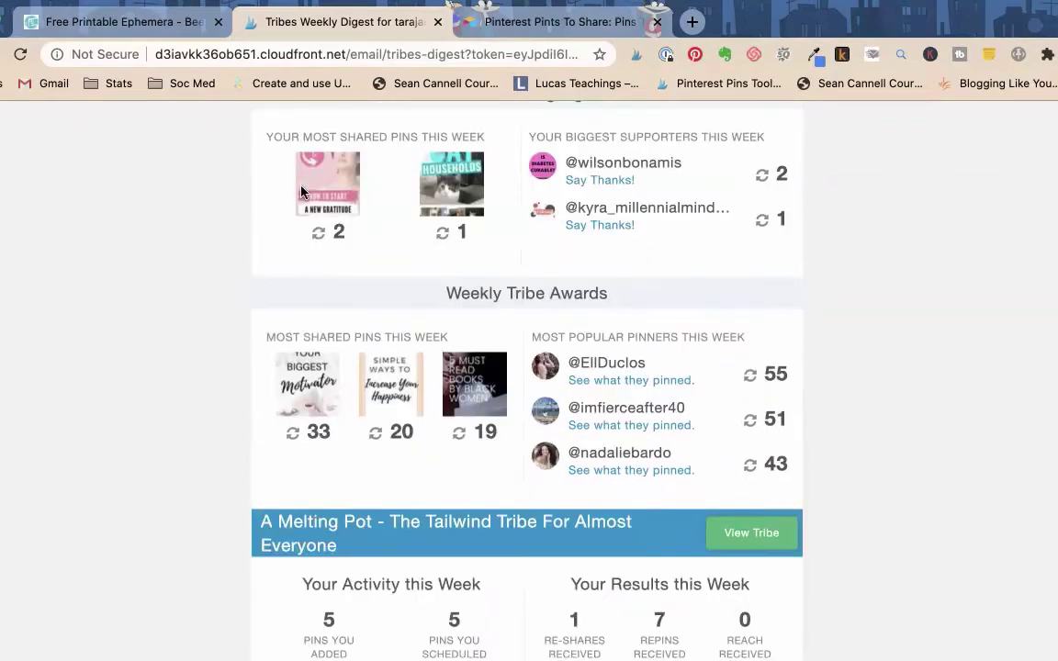
pyautogui.scroll(-1, 301, 192)
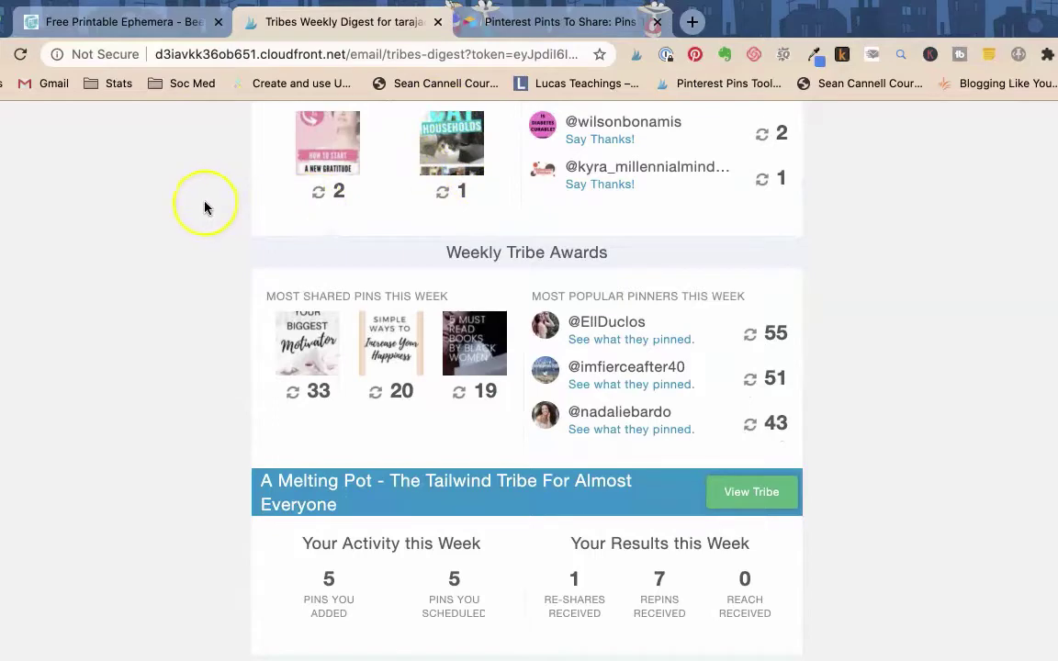
pyautogui.scroll(-1, 204, 208)
pyautogui.scroll(-2, 204, 208)
pyautogui.scroll(-3, 204, 207)
pyautogui.scroll(-1, 204, 208)
pyautogui.scroll(-2, 204, 207)
pyautogui.scroll(-2, 204, 208)
pyautogui.scroll(-3, 515, 184)
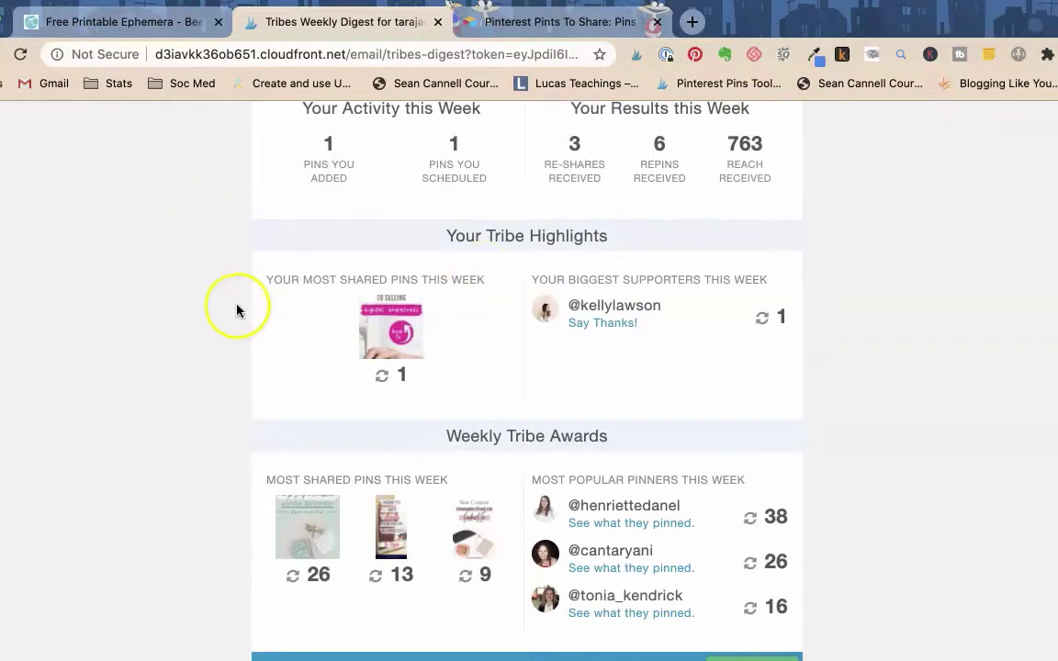
pyautogui.scroll(-1, 236, 310)
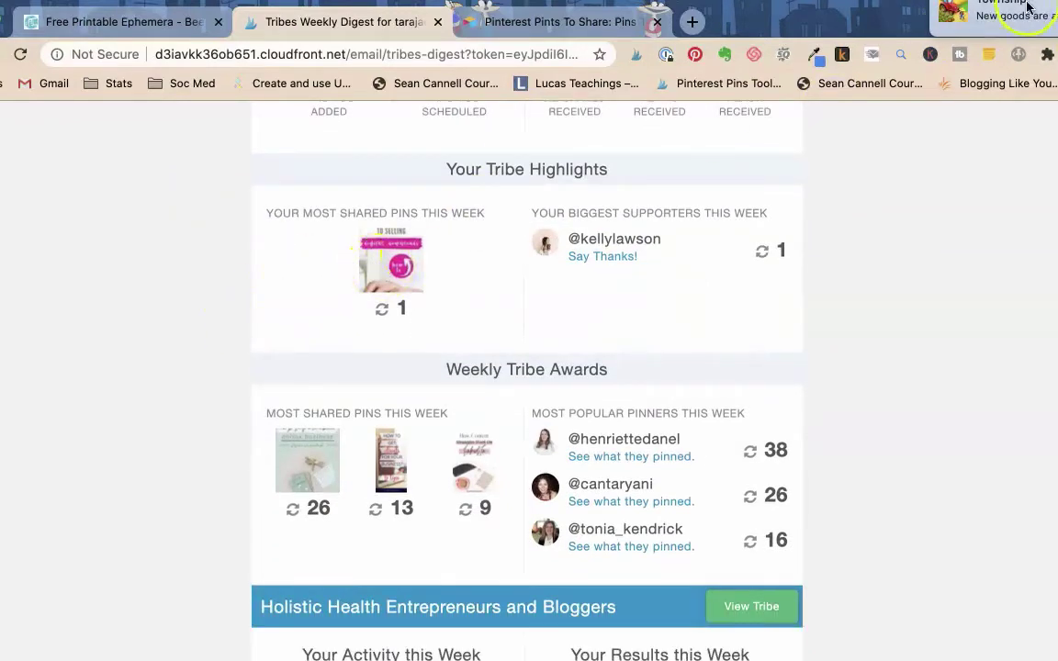
pyautogui.scroll(-3, 199, 272)
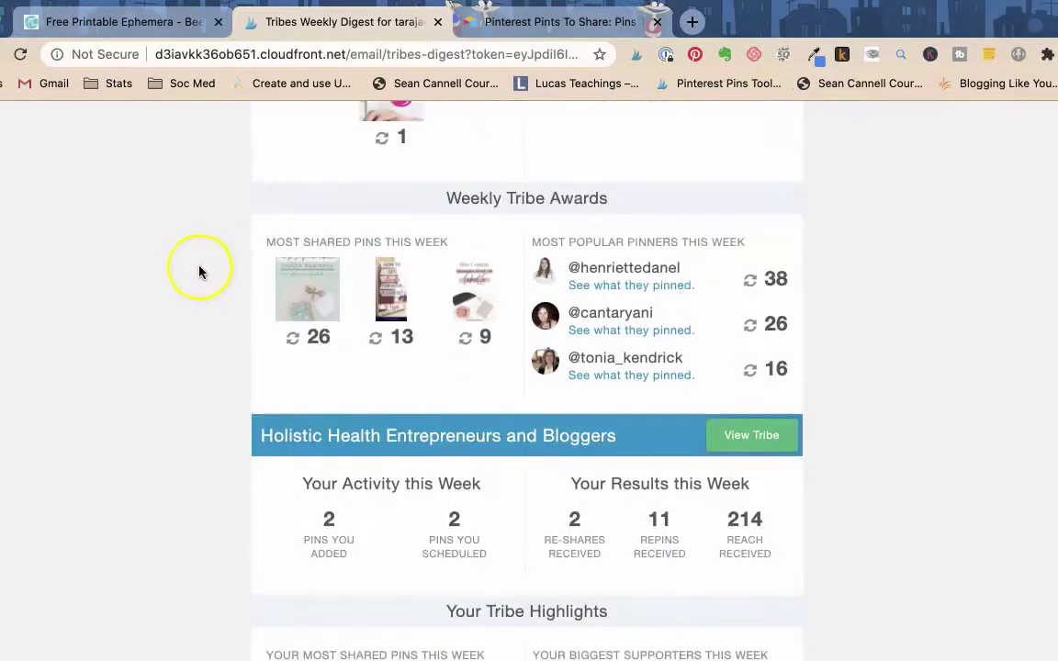
pyautogui.scroll(-6, 199, 272)
pyautogui.scroll(-3, 199, 272)
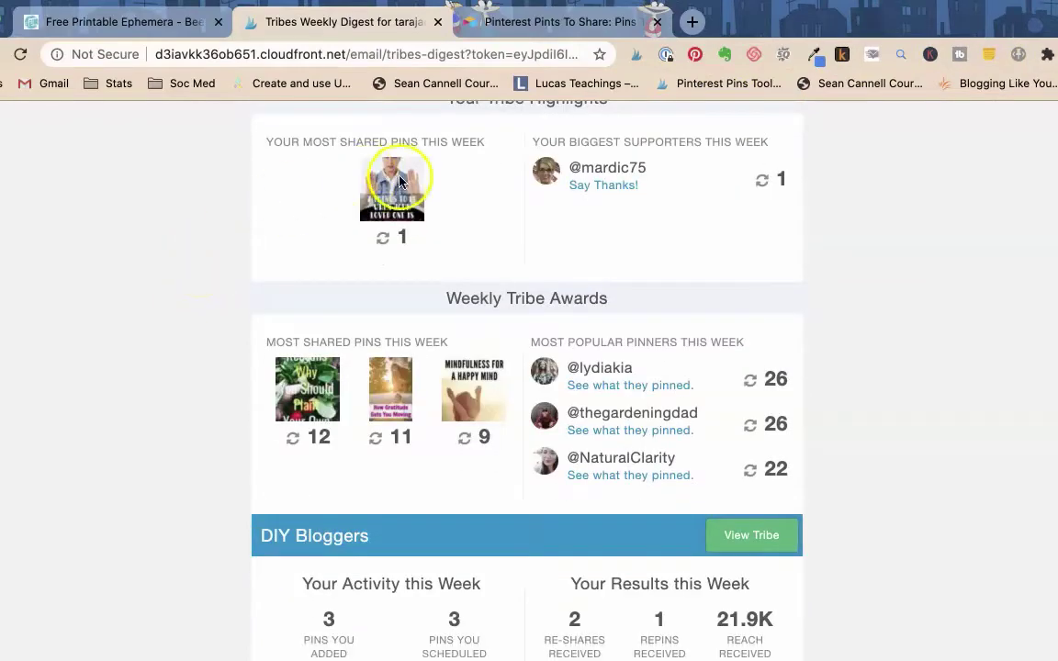
pyautogui.scroll(-2, 281, 209)
pyautogui.scroll(-3, 281, 217)
pyautogui.scroll(-2, 282, 216)
pyautogui.scroll(-5, 283, 218)
pyautogui.scroll(-5, 280, 218)
pyautogui.scroll(-3, 280, 219)
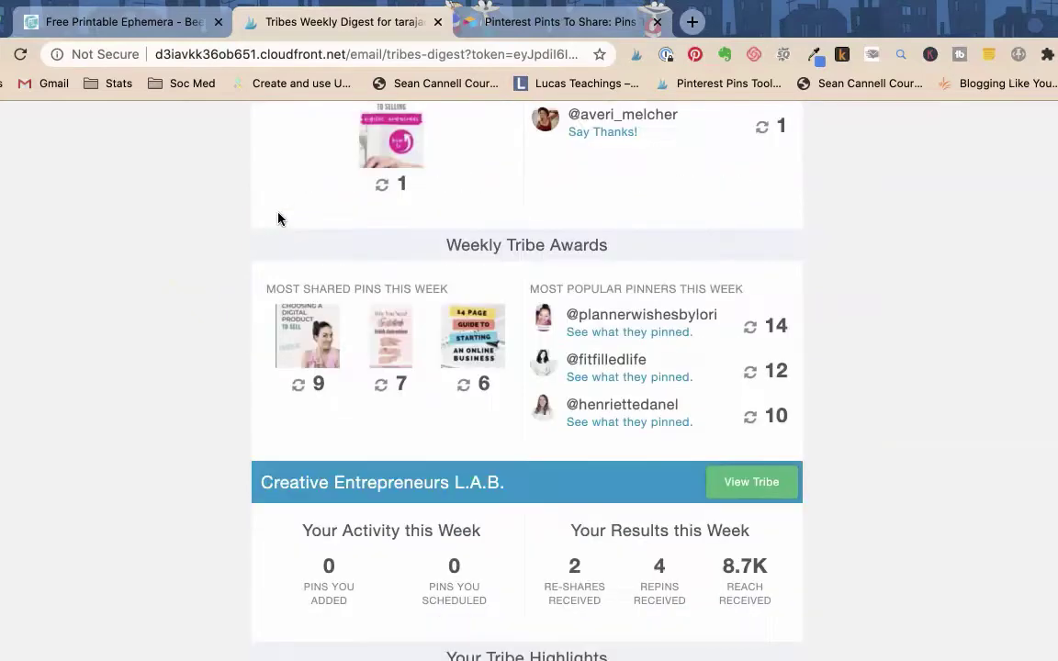
pyautogui.scroll(-3, 303, 192)
pyautogui.scroll(-5, 303, 191)
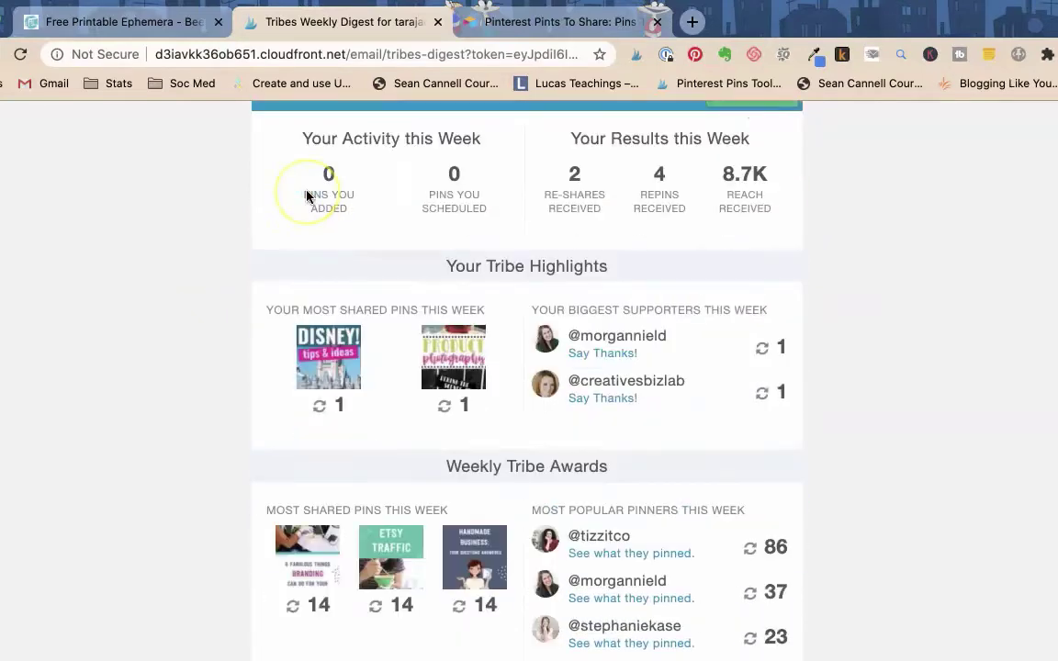
pyautogui.scroll(-1, 313, 276)
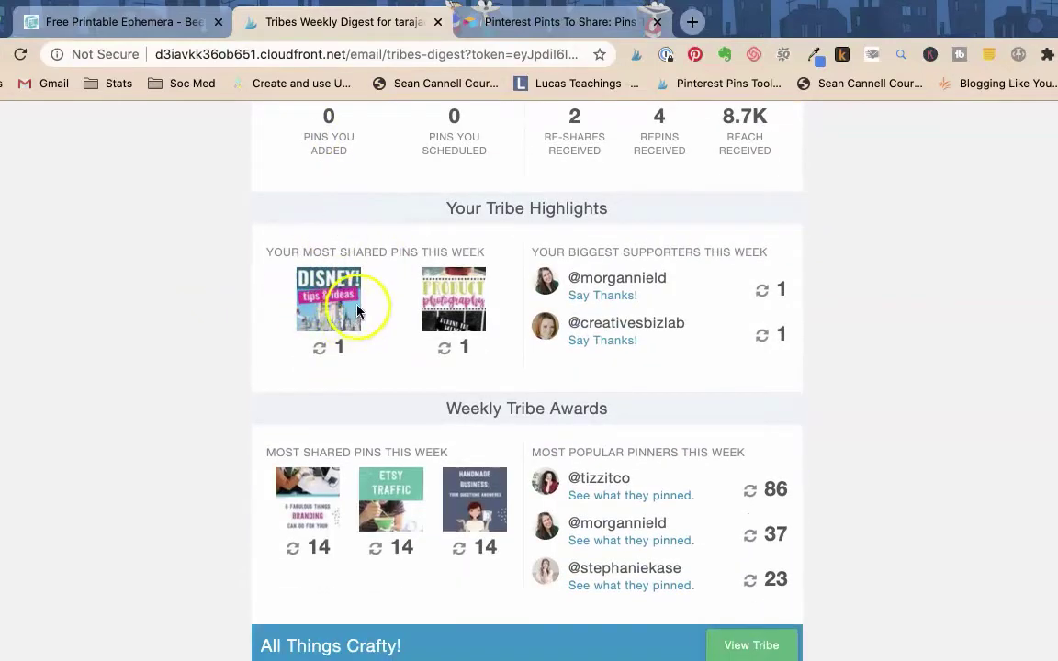
pyautogui.scroll(-1, 384, 283)
pyautogui.scroll(-1, 441, 279)
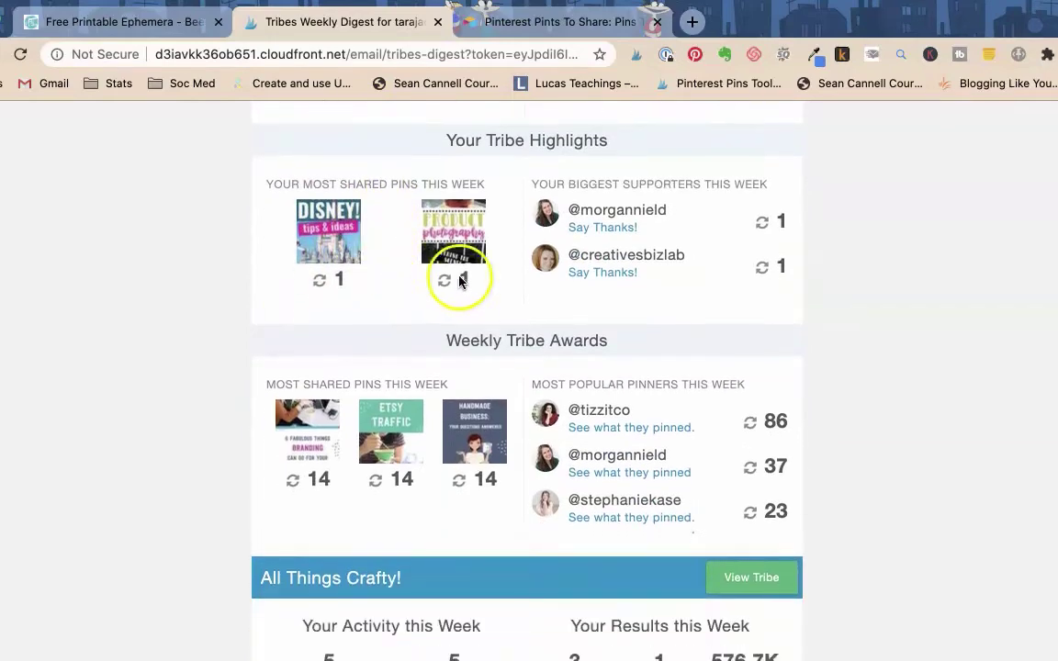
pyautogui.scroll(-3, 368, 250)
pyautogui.scroll(-3, 275, 250)
pyautogui.scroll(-4, 273, 249)
pyautogui.scroll(-2, 273, 253)
pyautogui.scroll(-1, 272, 257)
pyautogui.scroll(-1, 272, 256)
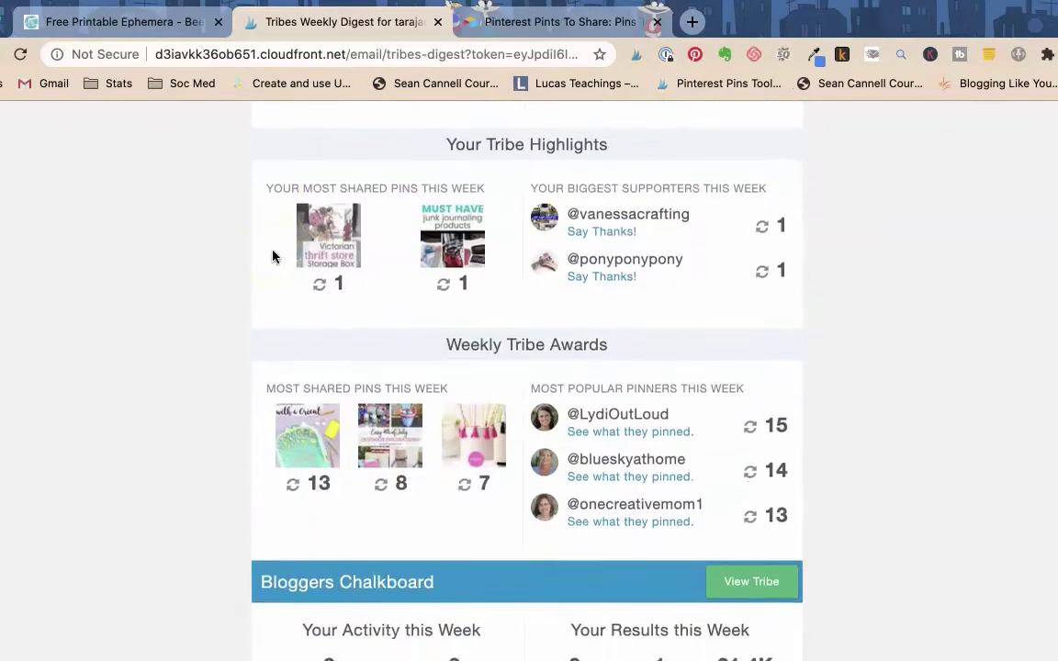
pyautogui.scroll(-1, 272, 256)
pyautogui.scroll(-1, 272, 257)
pyautogui.scroll(-1, 271, 256)
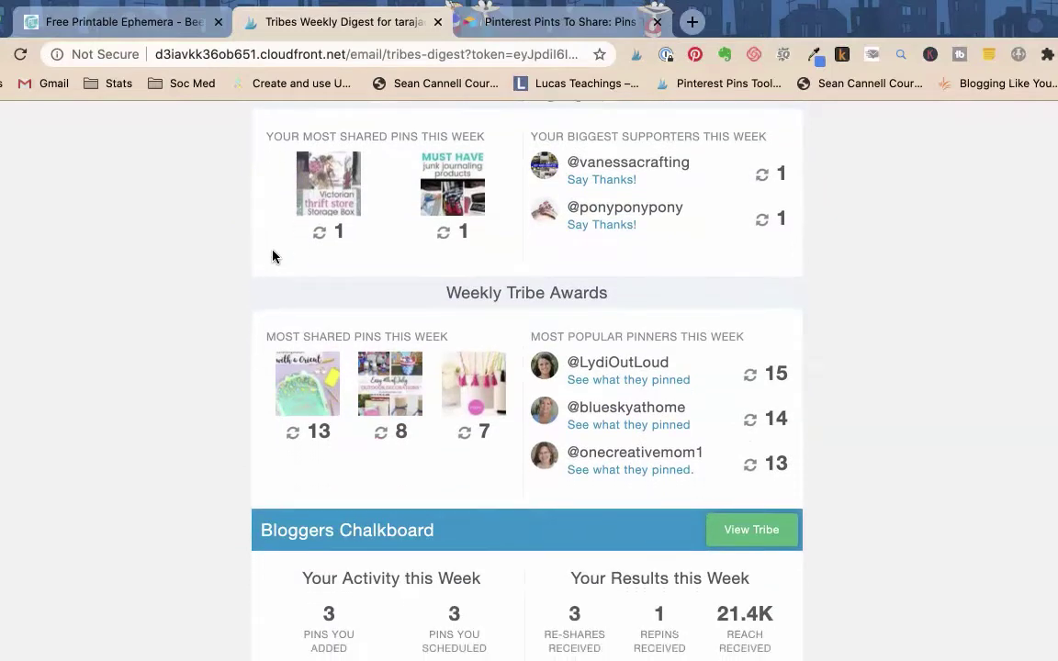
pyautogui.scroll(-1, 272, 256)
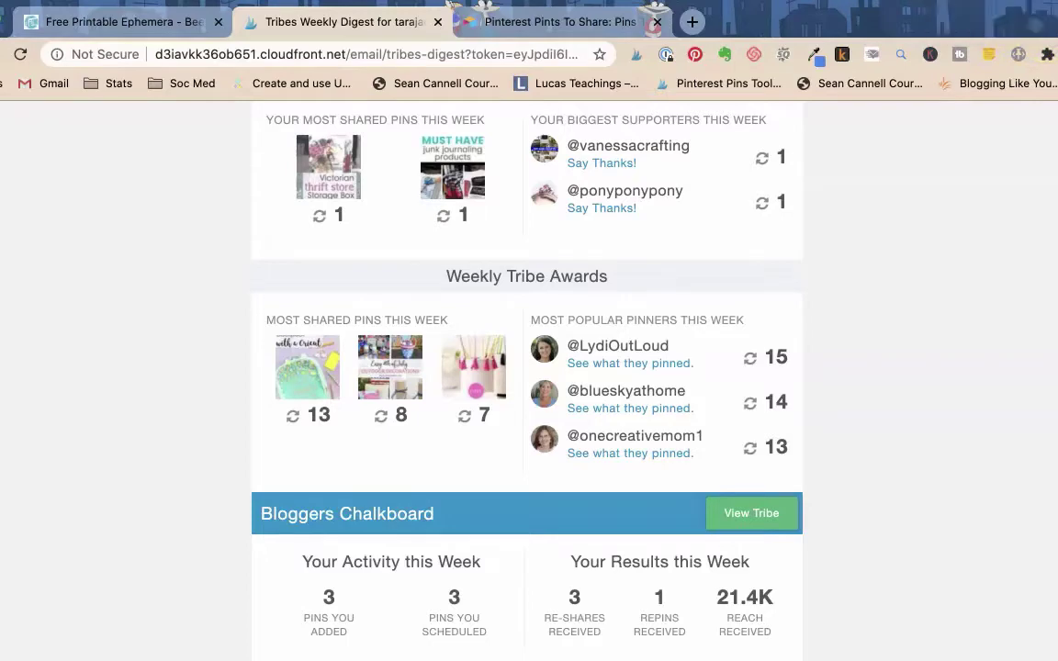
pyautogui.scroll(-5, 146, 288)
pyautogui.scroll(-2, 145, 286)
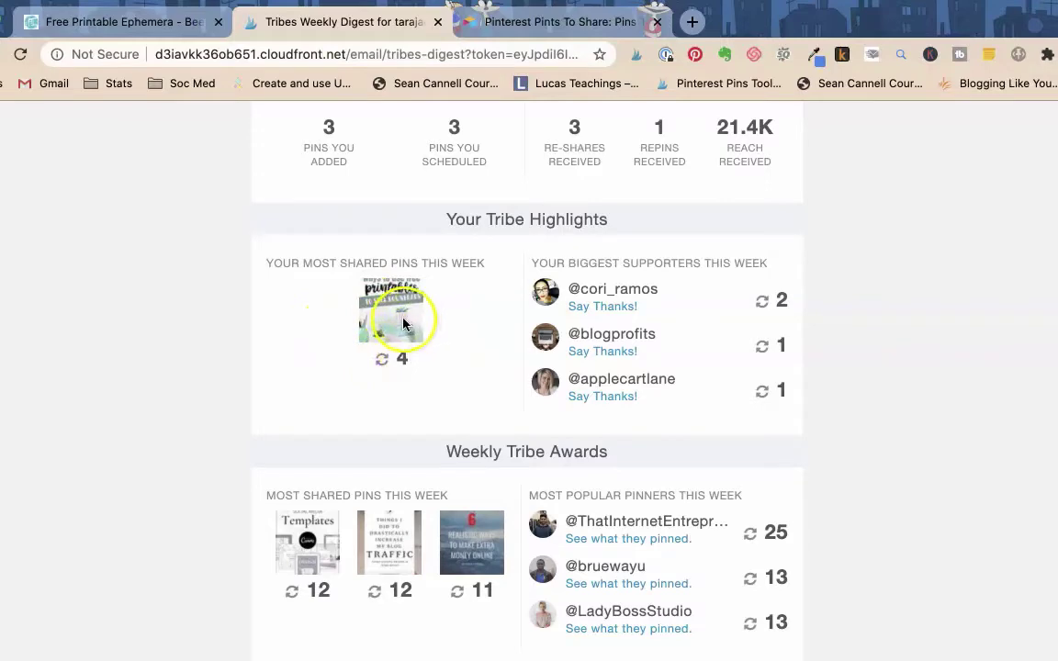
pyautogui.scroll(-1, 152, 312)
pyautogui.scroll(-1, 152, 313)
pyautogui.scroll(-3, 153, 312)
pyautogui.scroll(-2, 152, 313)
pyautogui.scroll(-3, 153, 313)
pyautogui.scroll(-3, 138, 331)
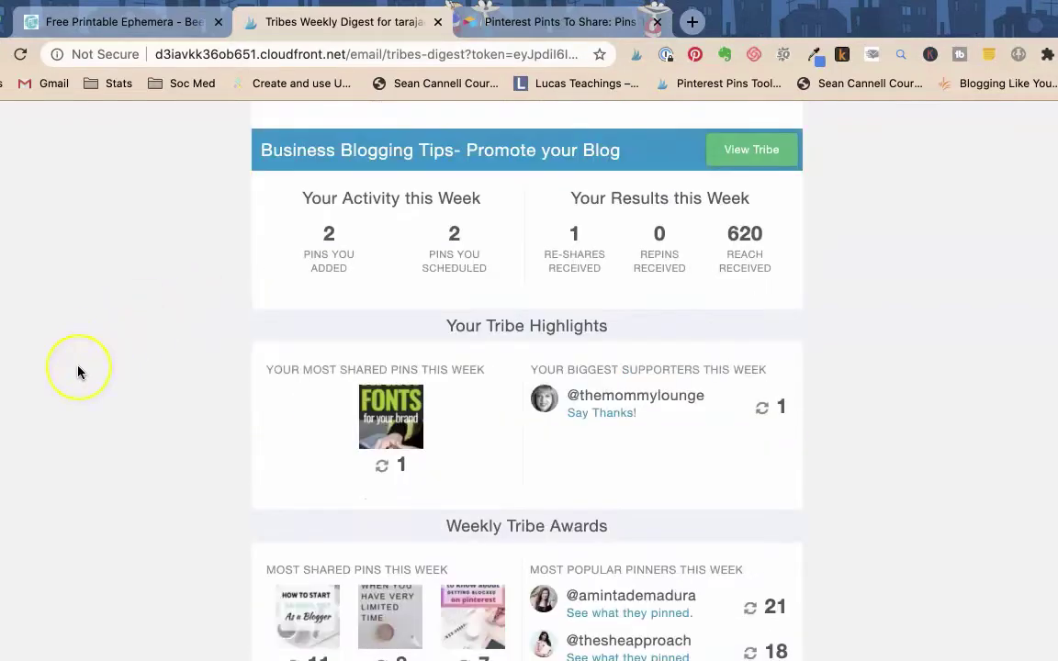
# - Close the Tribes Weekly Digest and switch Chrome to the Artsy Fartsy Pinterest profile
pyautogui.click(435, 22)
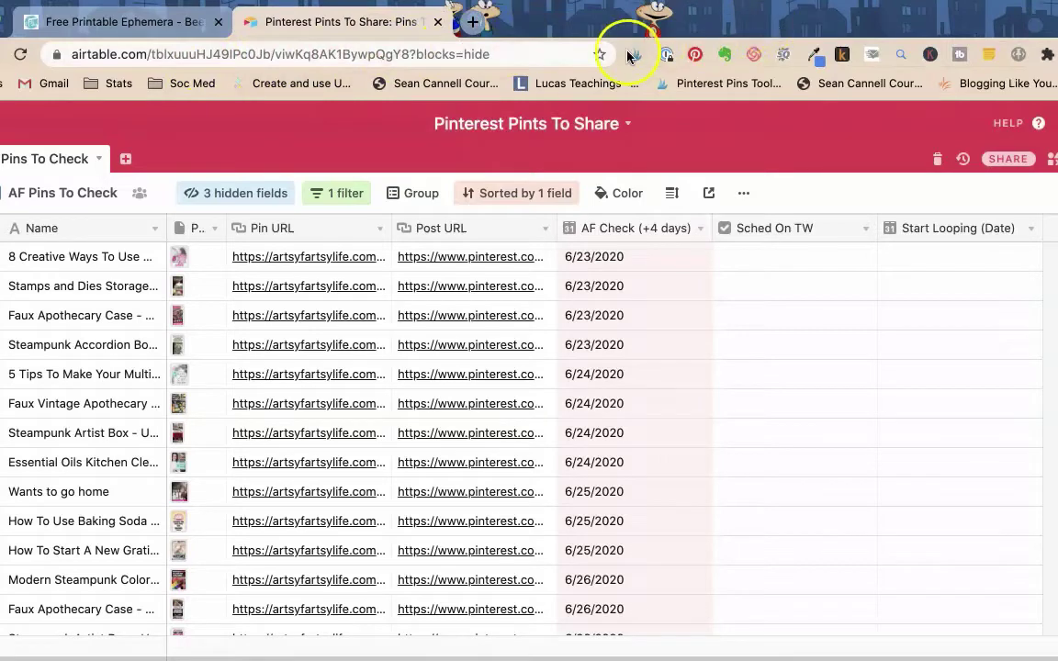
pyautogui.click(1050, 54)
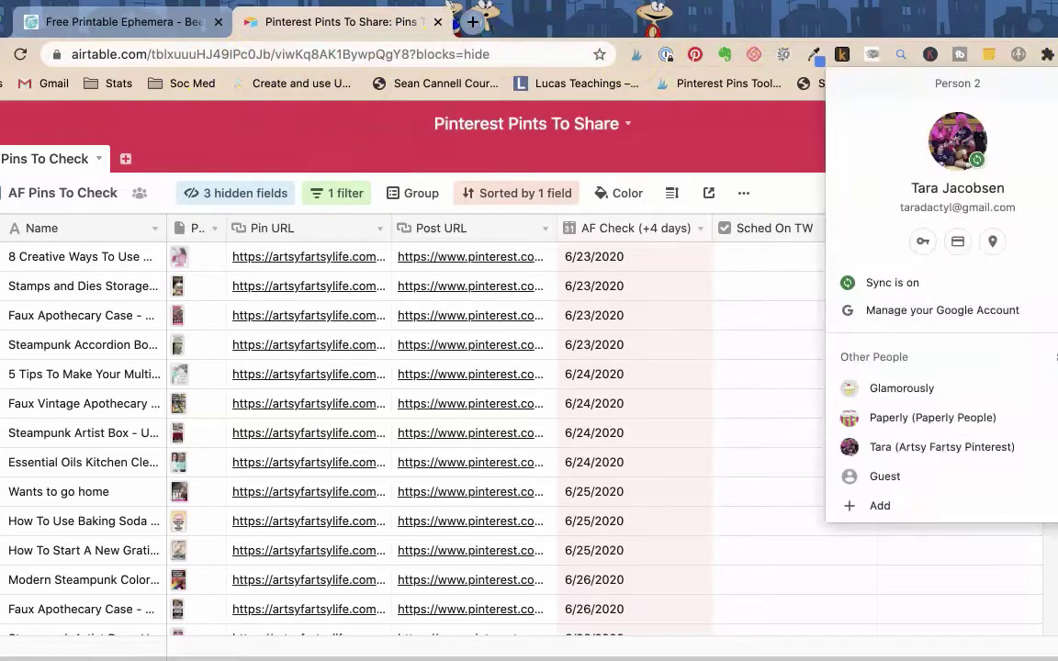
pyautogui.click(850, 445)
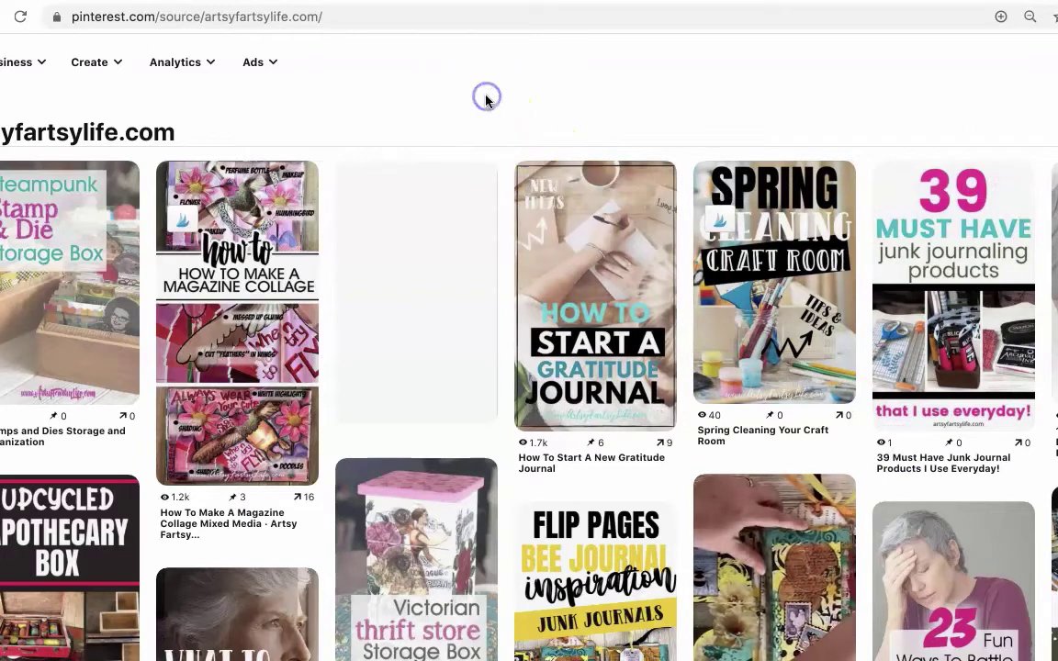
pyautogui.moveTo(397, 323)
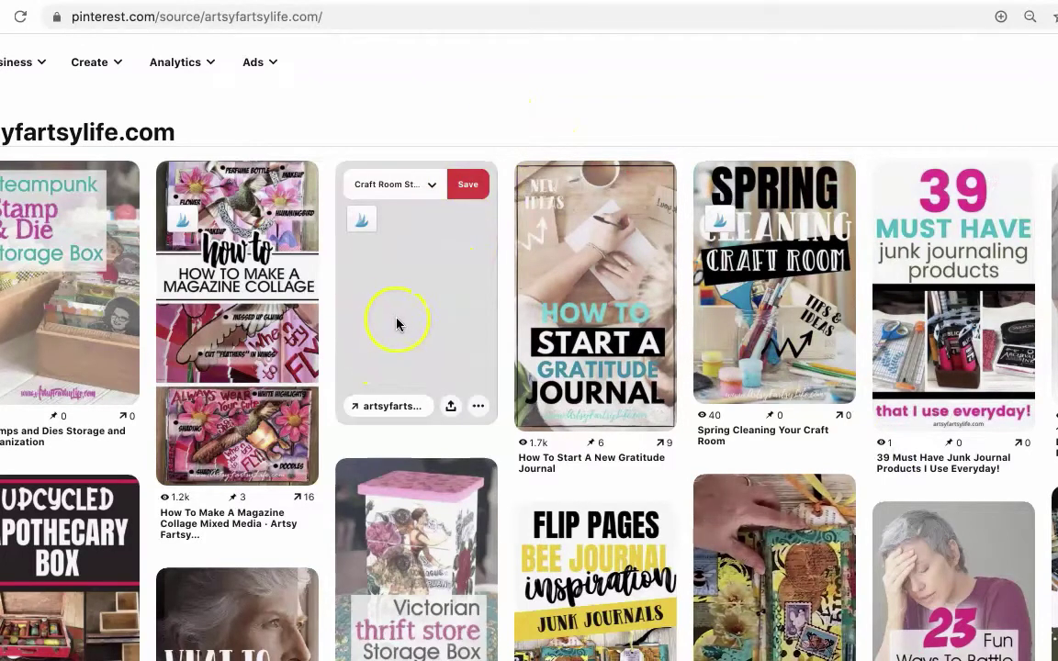
# - Scroll the artsyfartsylife.com pin grid and reload the page
pyautogui.click(413, 284)
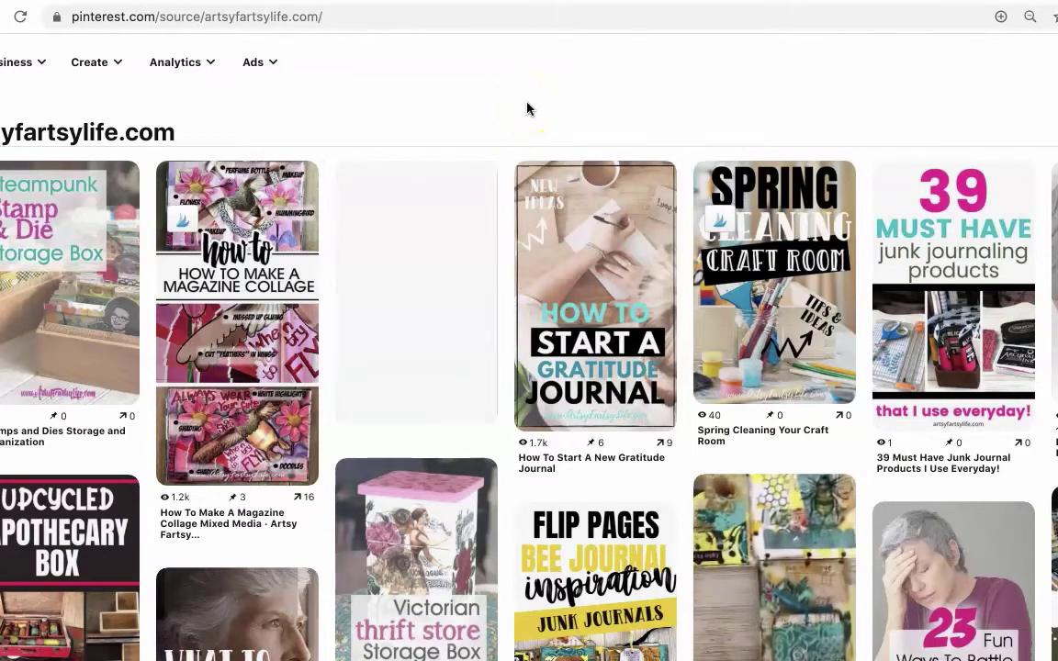
pyautogui.moveTo(237, 322)
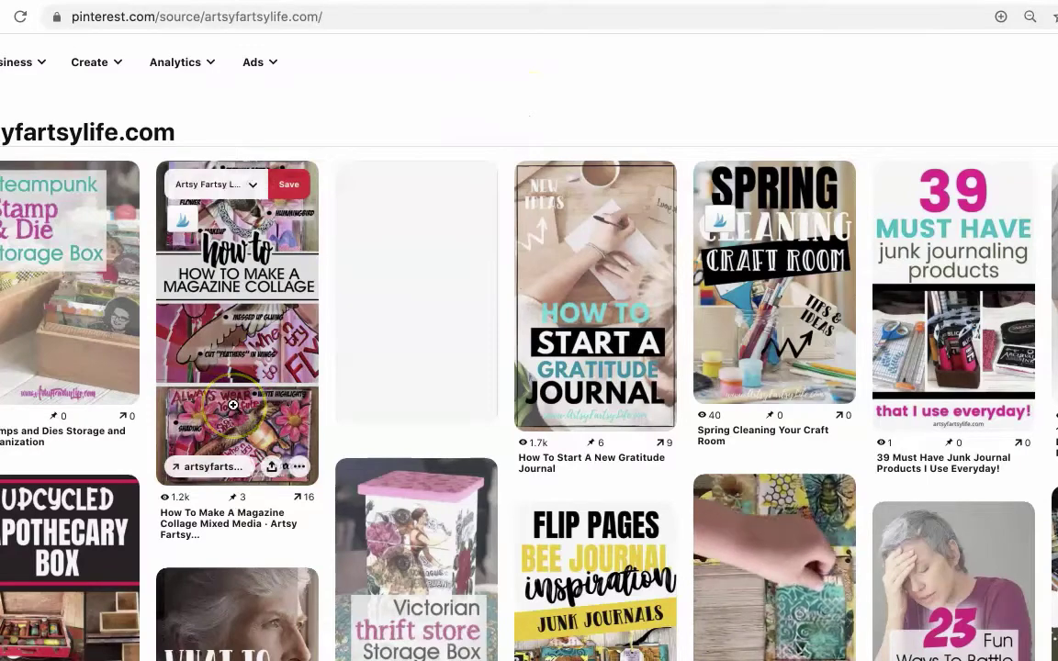
pyautogui.scroll(-6, 233, 405)
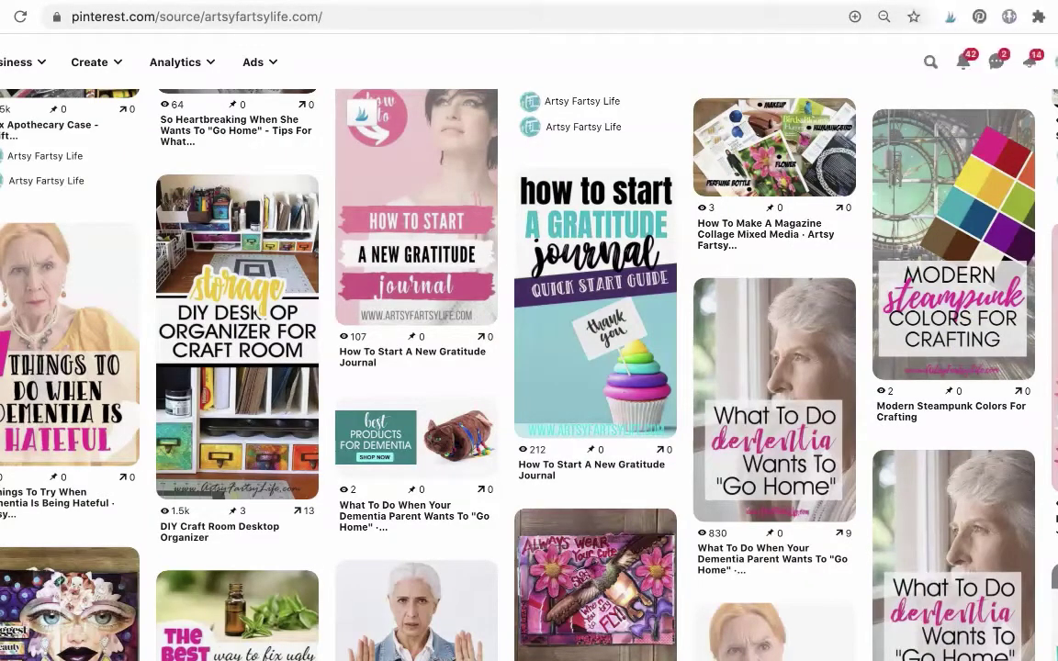
pyautogui.press('F5')
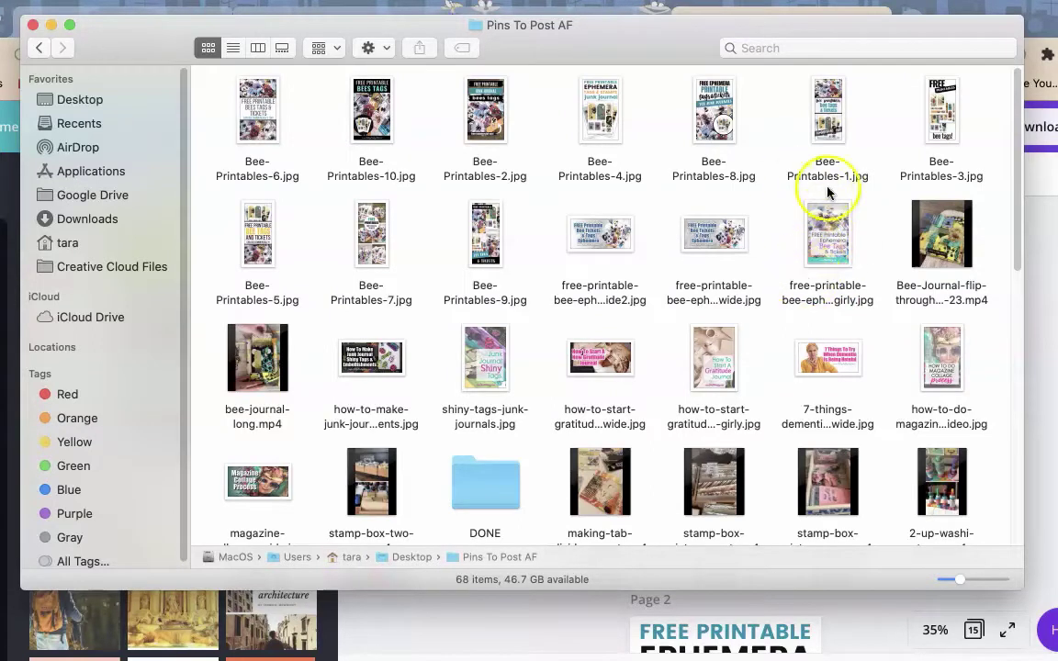
pyautogui.click(829, 240)
pyautogui.press('space')
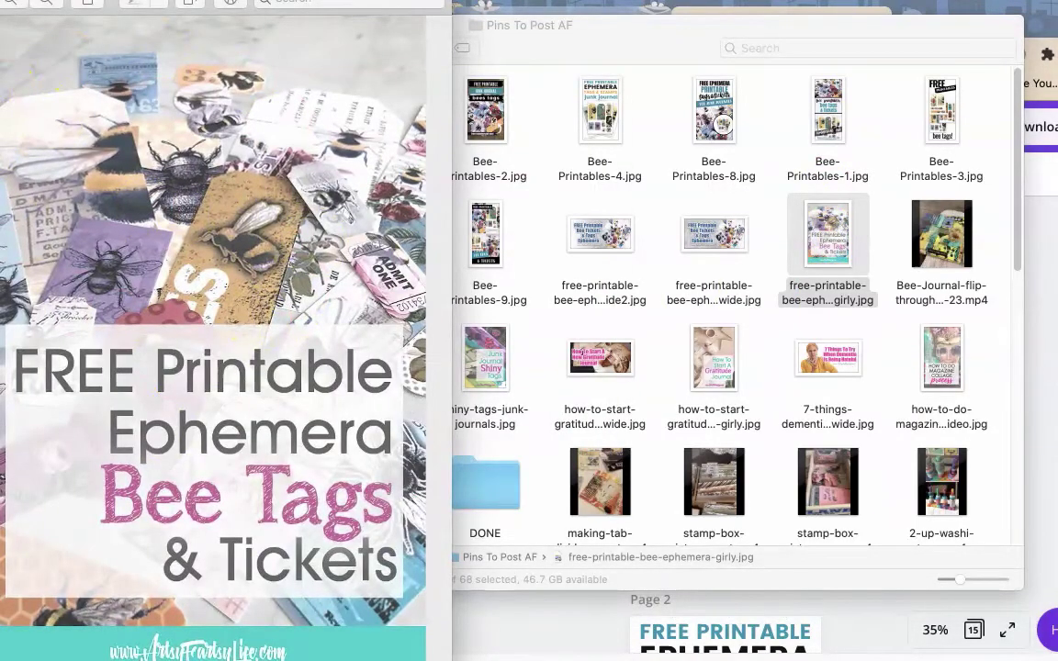
pyautogui.press('space')
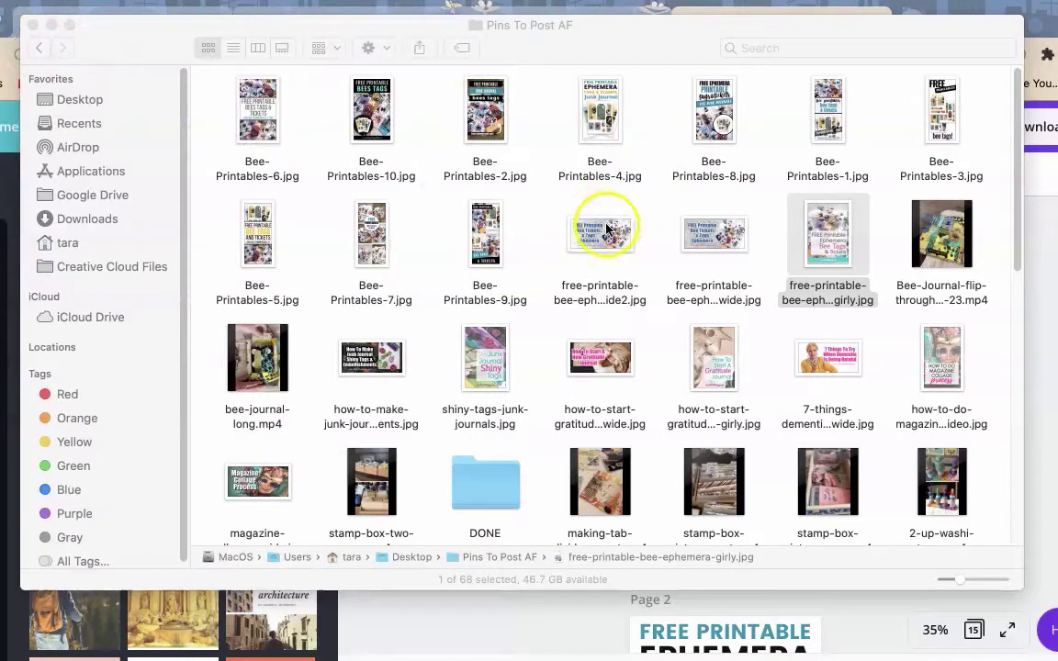
pyautogui.click(530, 252)
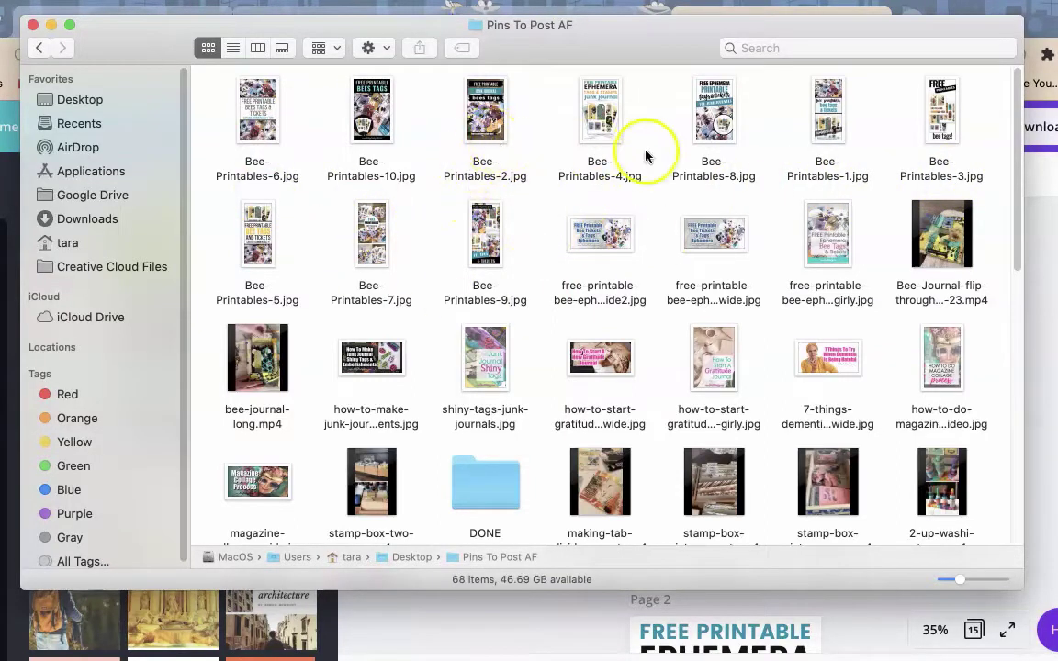
pyautogui.doubleClick(828, 110)
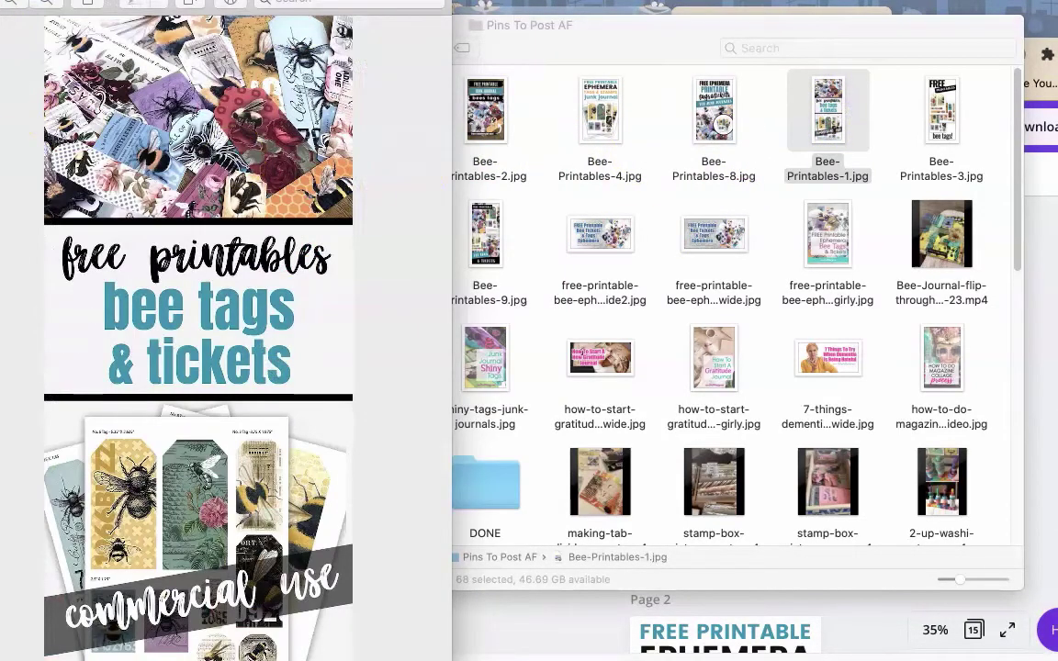
pyautogui.press('super+w')
pyautogui.doubleClick(478, 101)
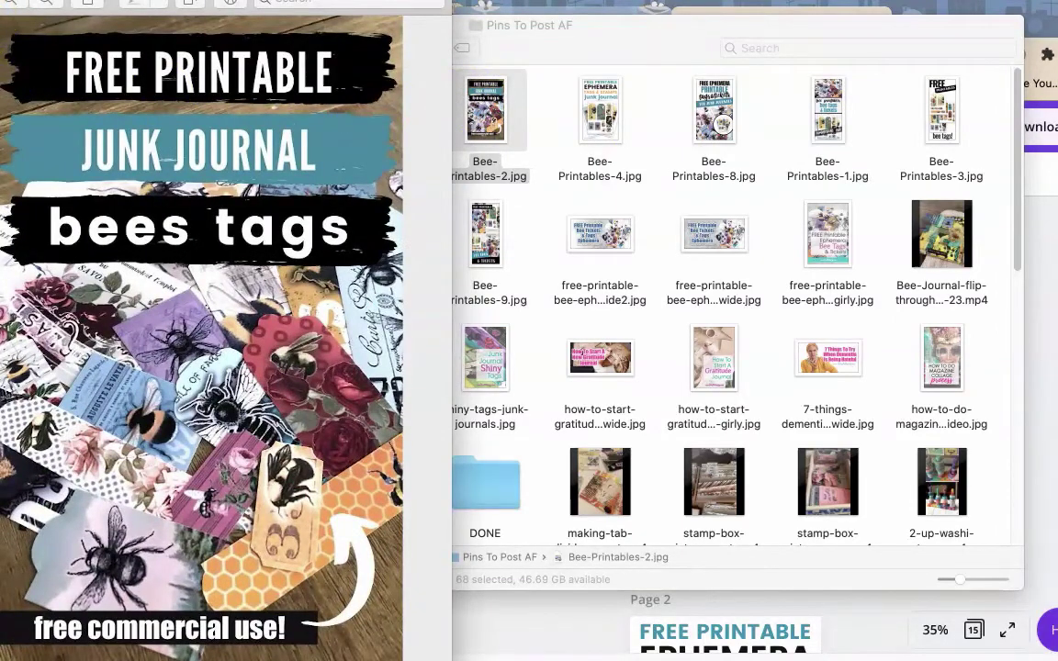
pyautogui.press('super+w')
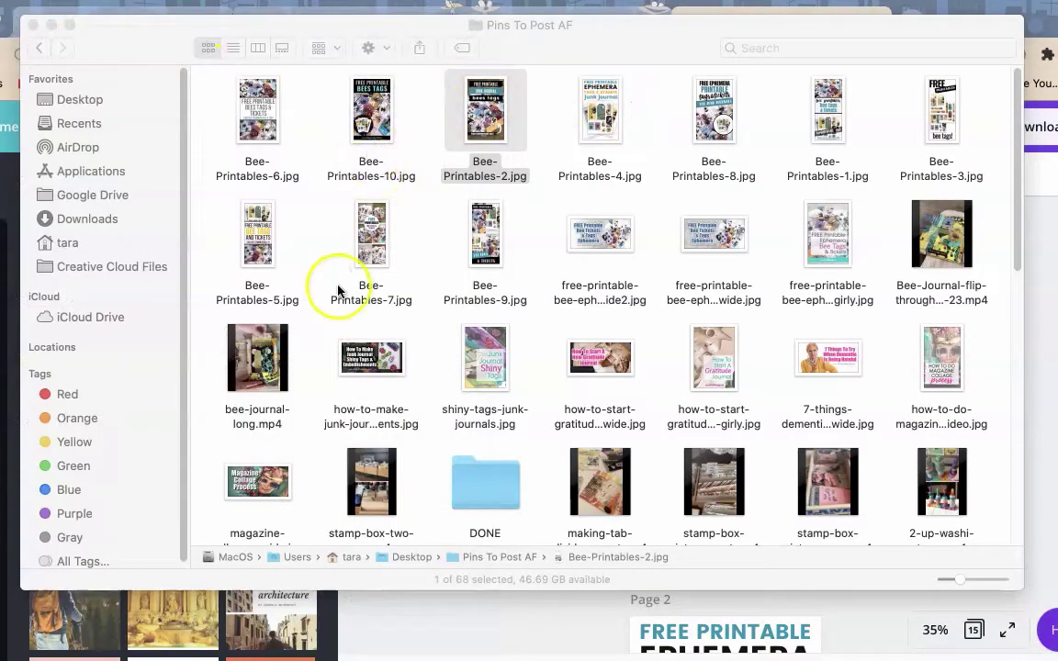
pyautogui.click(941, 128)
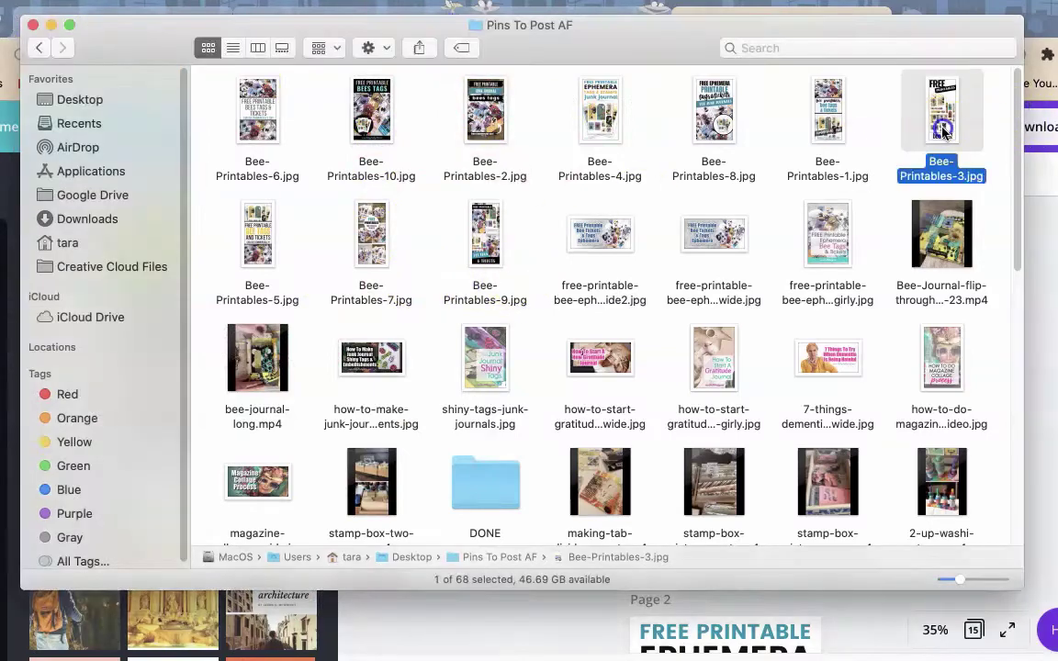
pyautogui.doubleClick(942, 128)
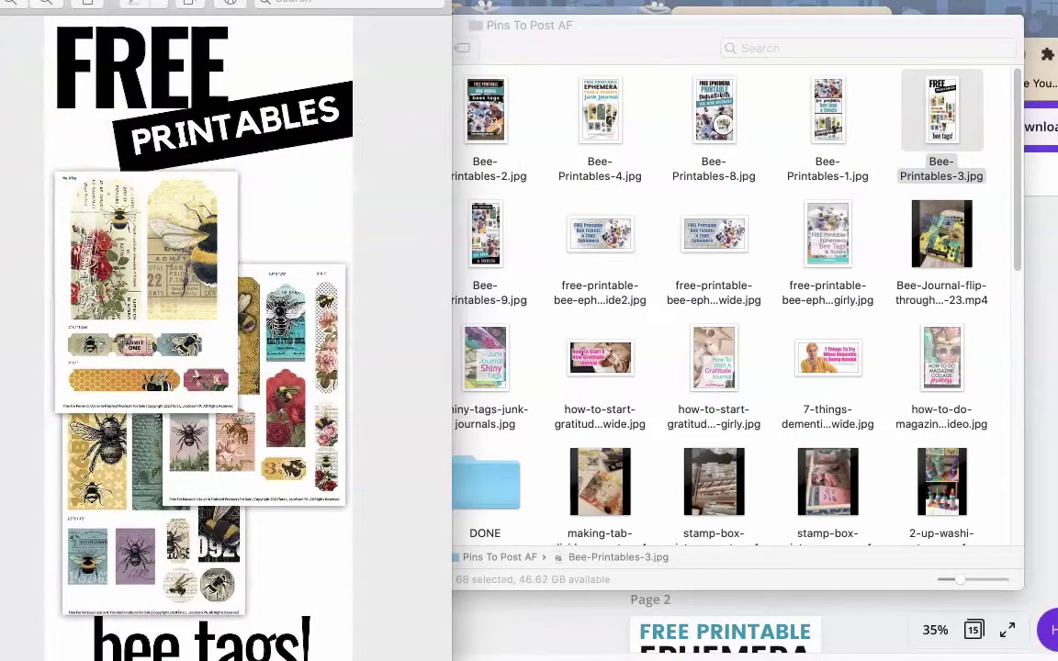
pyautogui.press('space')
pyautogui.click(579, 201)
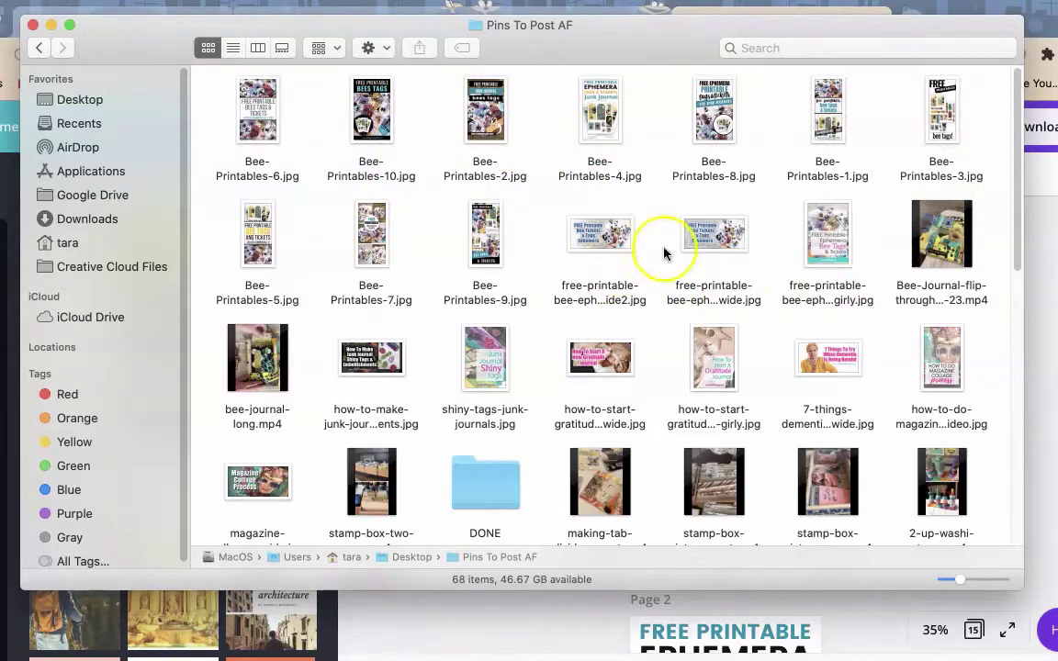
pyautogui.click(724, 241)
pyautogui.rightClick(725, 238)
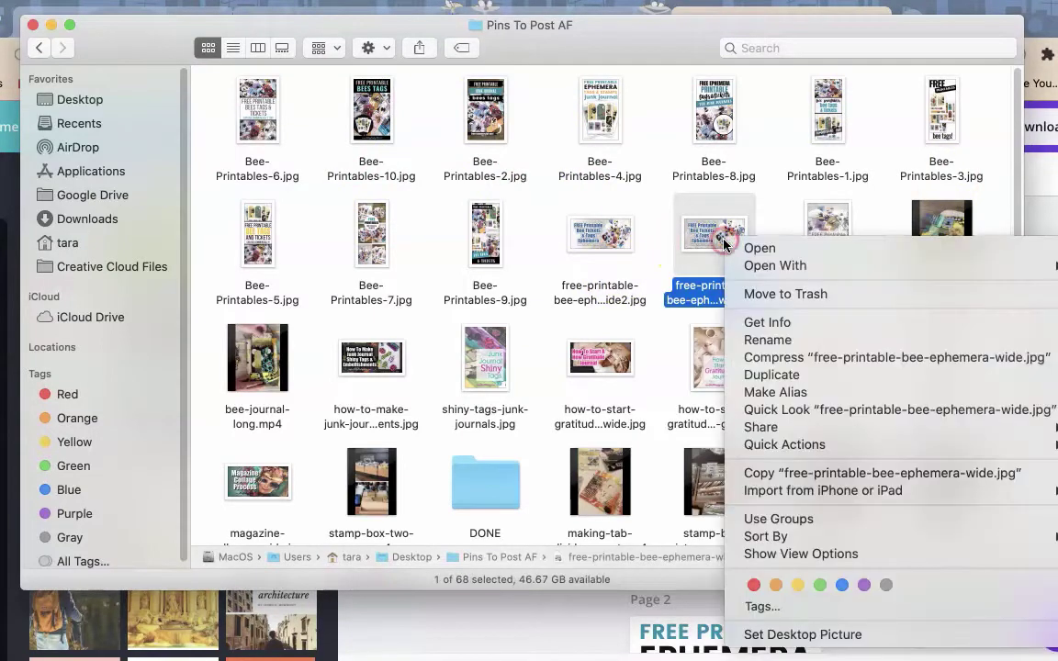
pyautogui.click(752, 293)
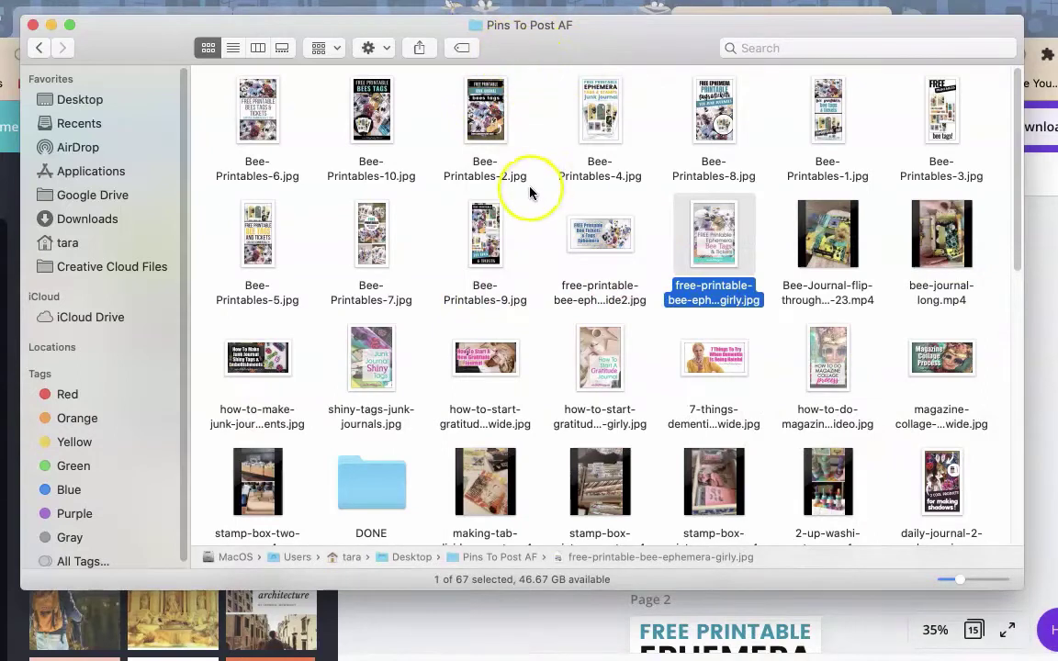
pyautogui.click(805, 278)
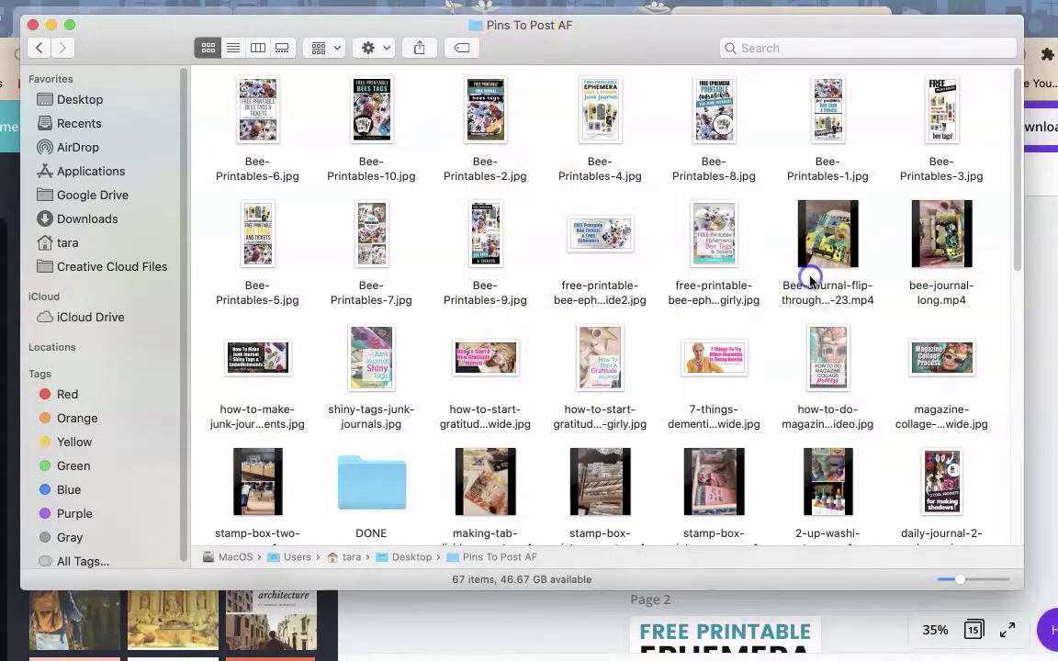
pyautogui.click(929, 243)
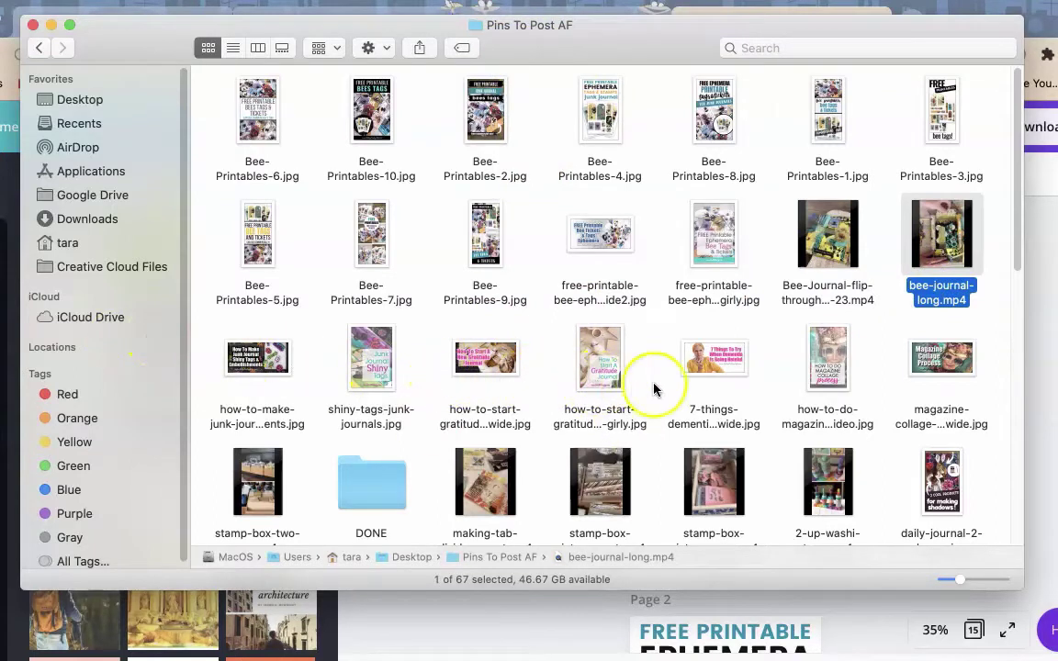
pyautogui.click(643, 389)
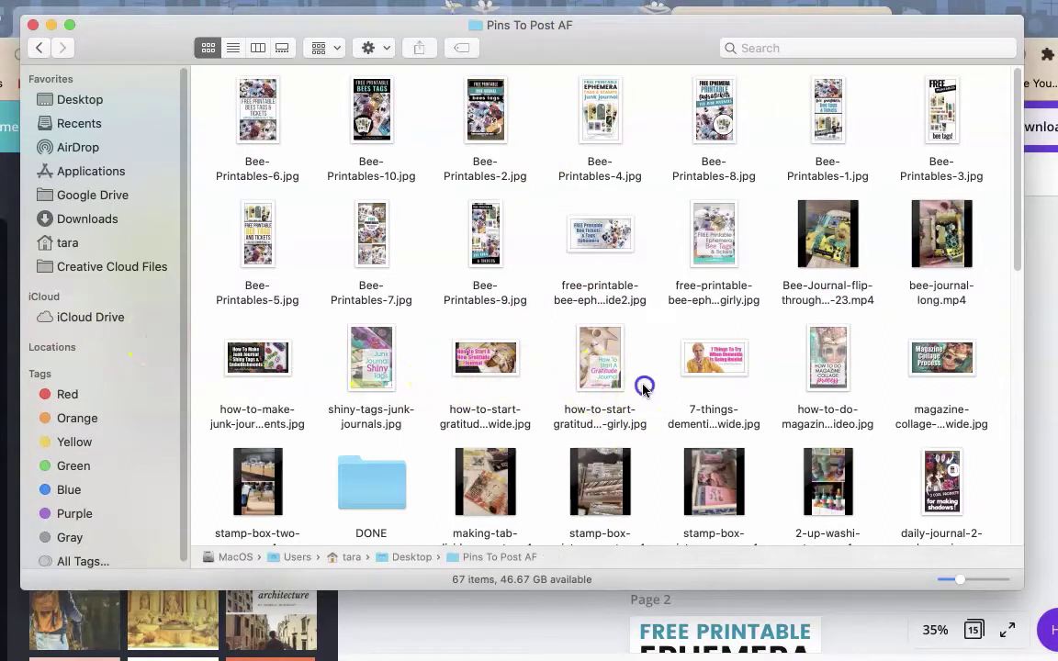
pyautogui.click(941, 358)
pyautogui.scroll(-2, 704, 359)
pyautogui.click(705, 358)
pyautogui.scroll(-3, 704, 358)
pyautogui.scroll(-3, 705, 349)
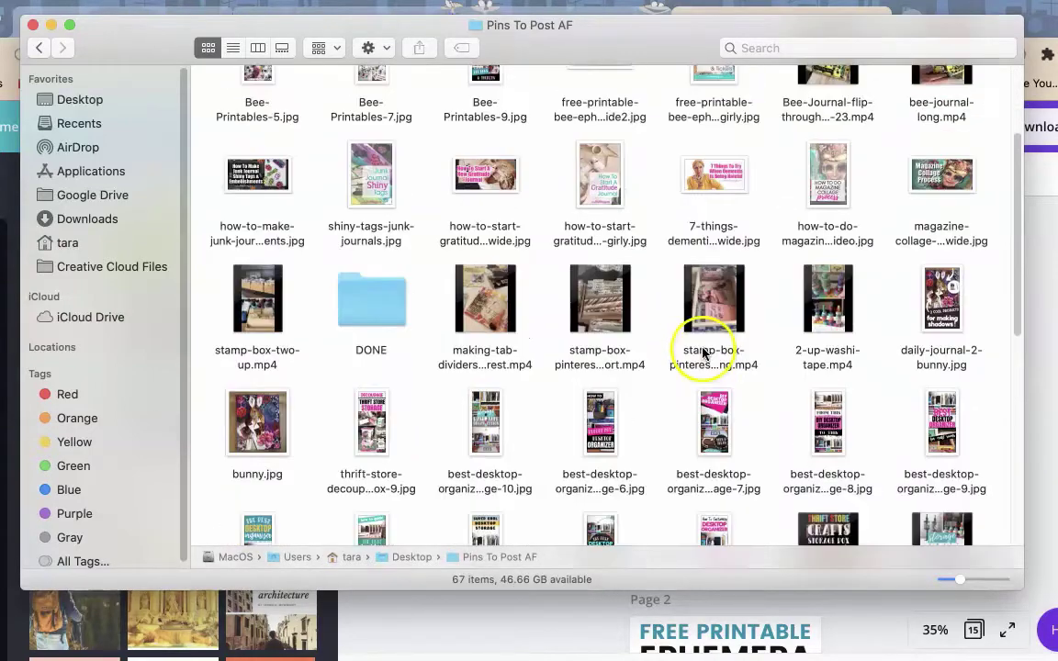
pyautogui.click(952, 318)
pyautogui.press('space')
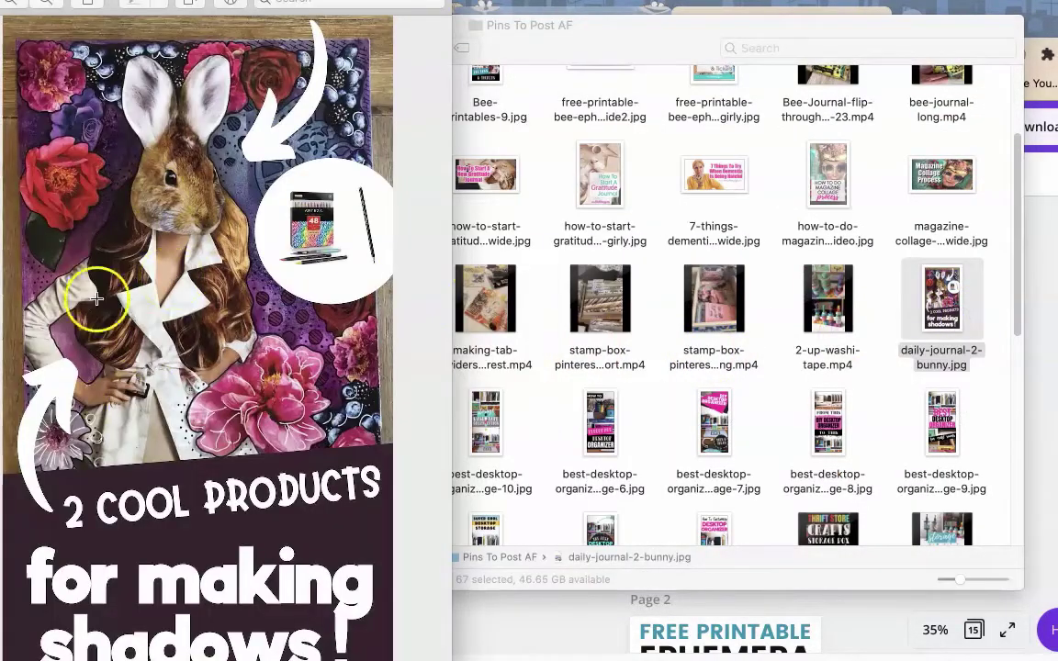
pyautogui.press('space')
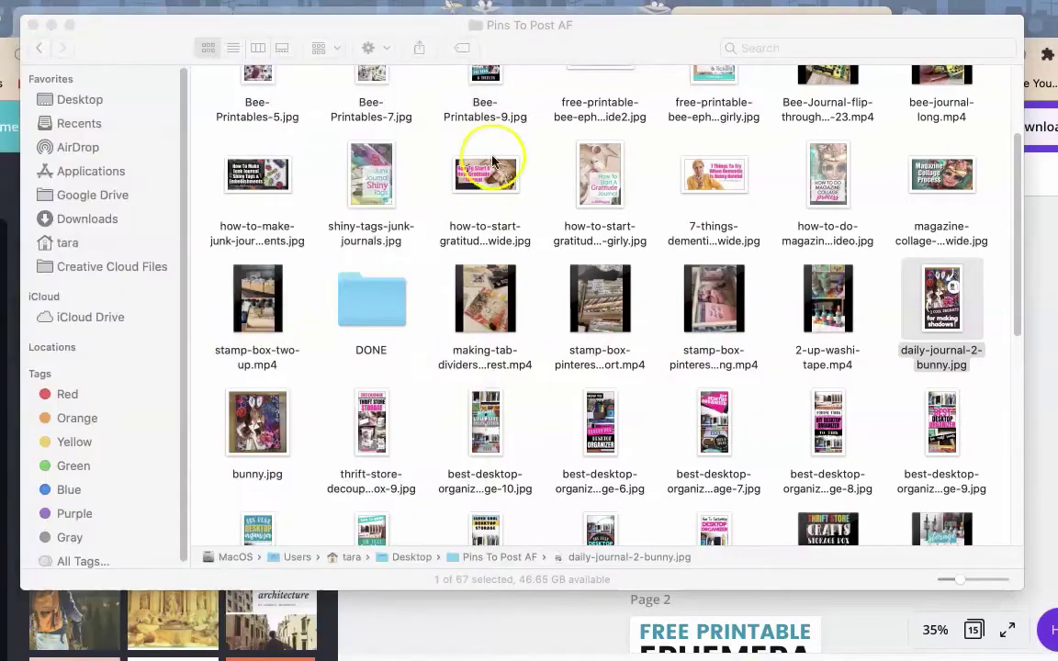
pyautogui.click(769, 390)
pyautogui.scroll(3, 768, 450)
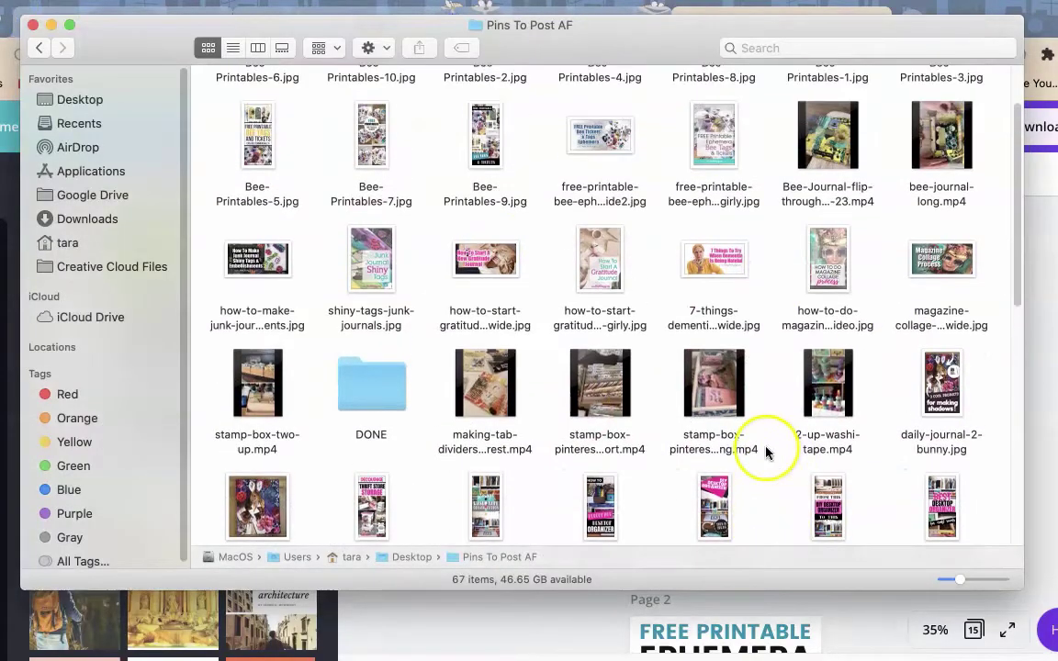
pyautogui.scroll(2, 768, 452)
pyautogui.scroll(-4, 779, 441)
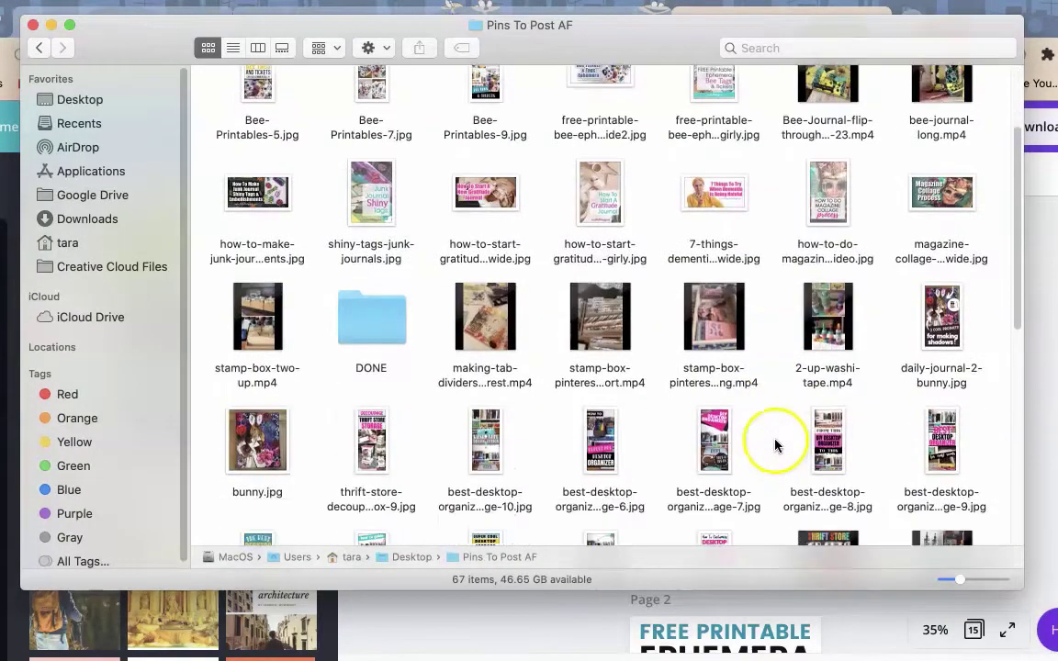
pyautogui.scroll(-3, 643, 413)
pyautogui.click(365, 318)
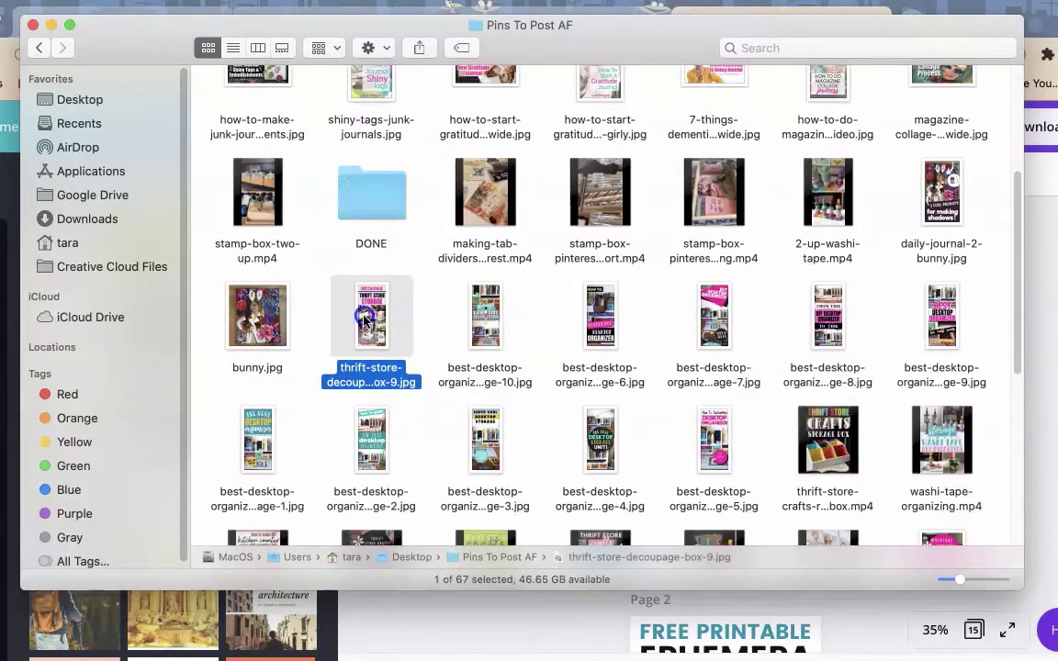
pyautogui.press('space')
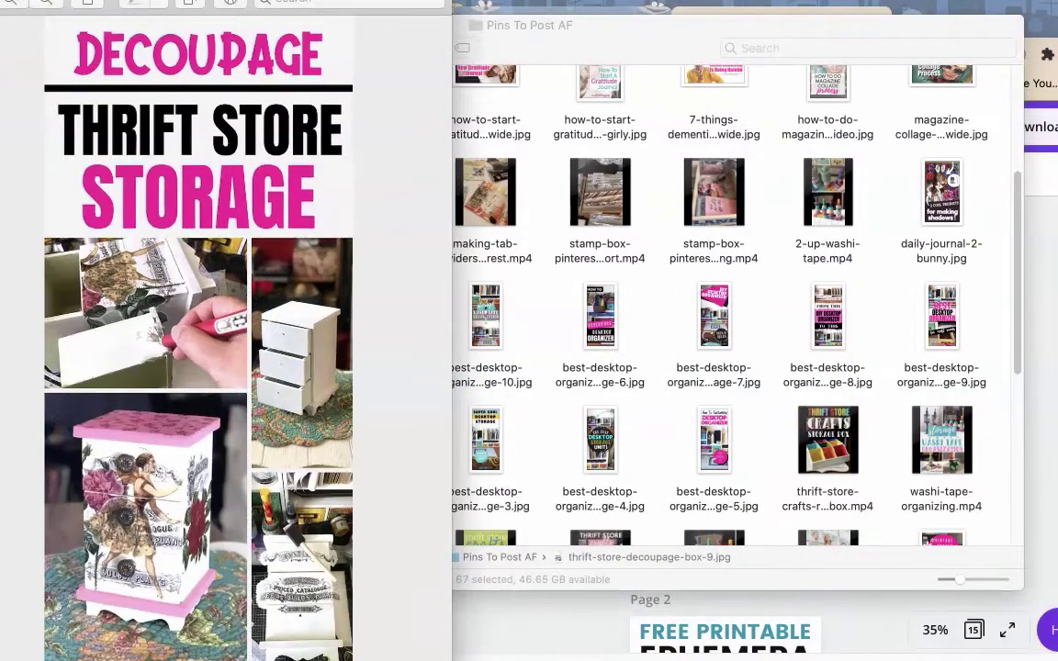
pyautogui.press('space')
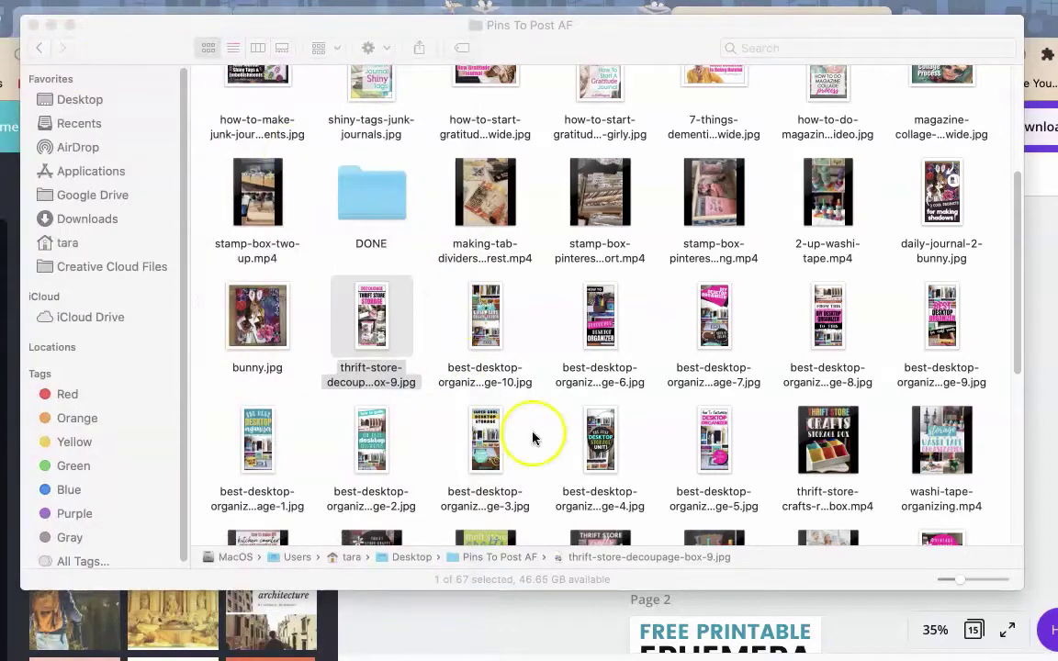
pyautogui.click(597, 471)
pyautogui.press('space')
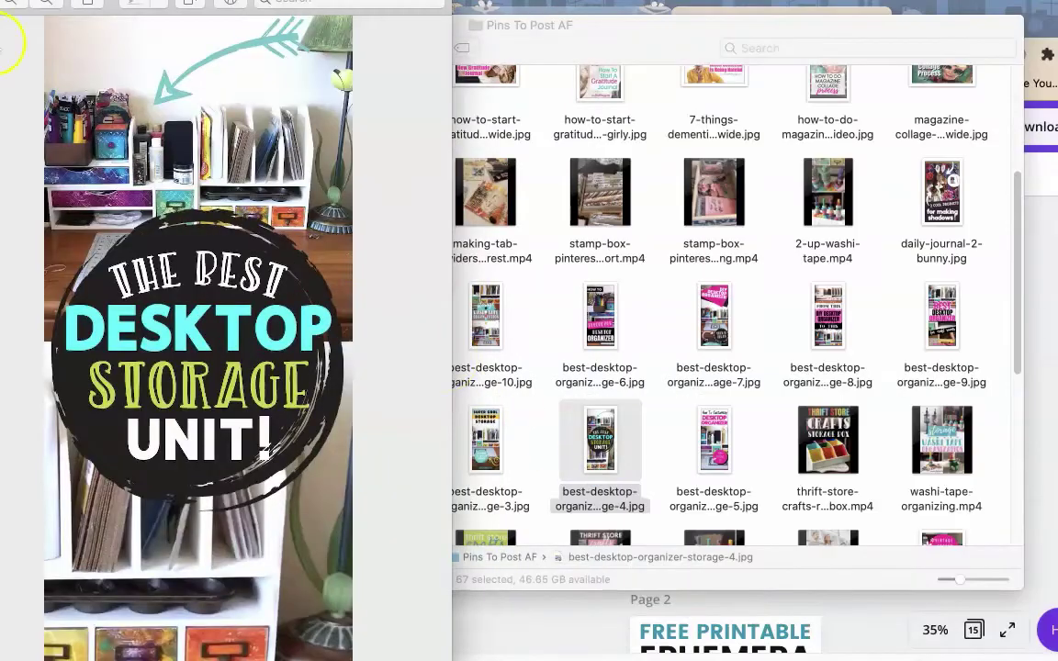
pyautogui.press('space')
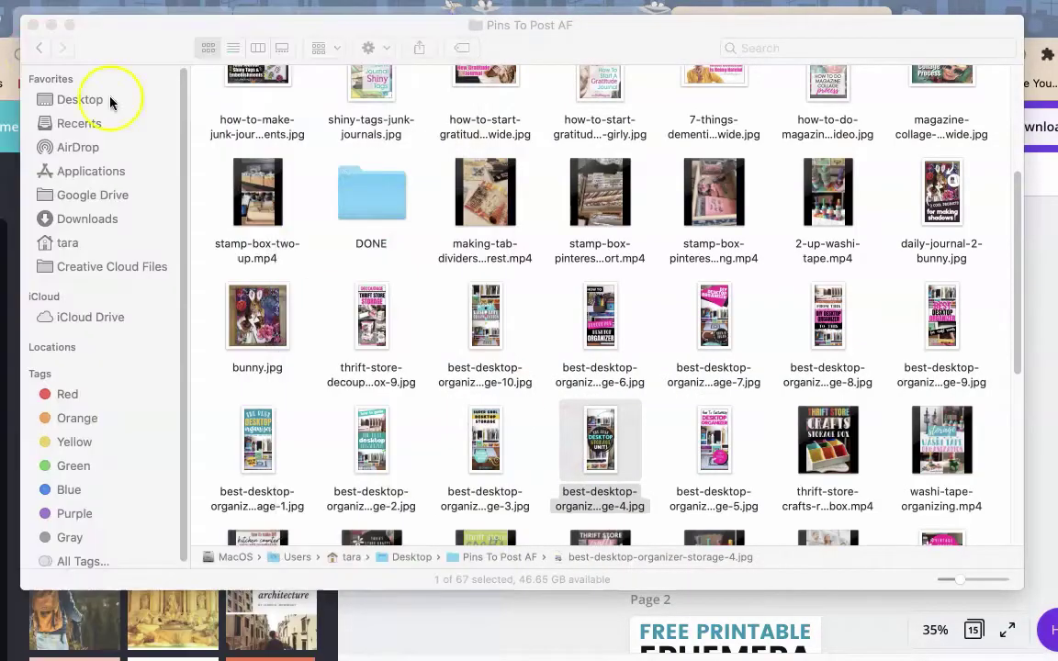
# - Quick Look the Bee-Printables-9 image, then close the preview
pyautogui.scroll(5, 684, 434)
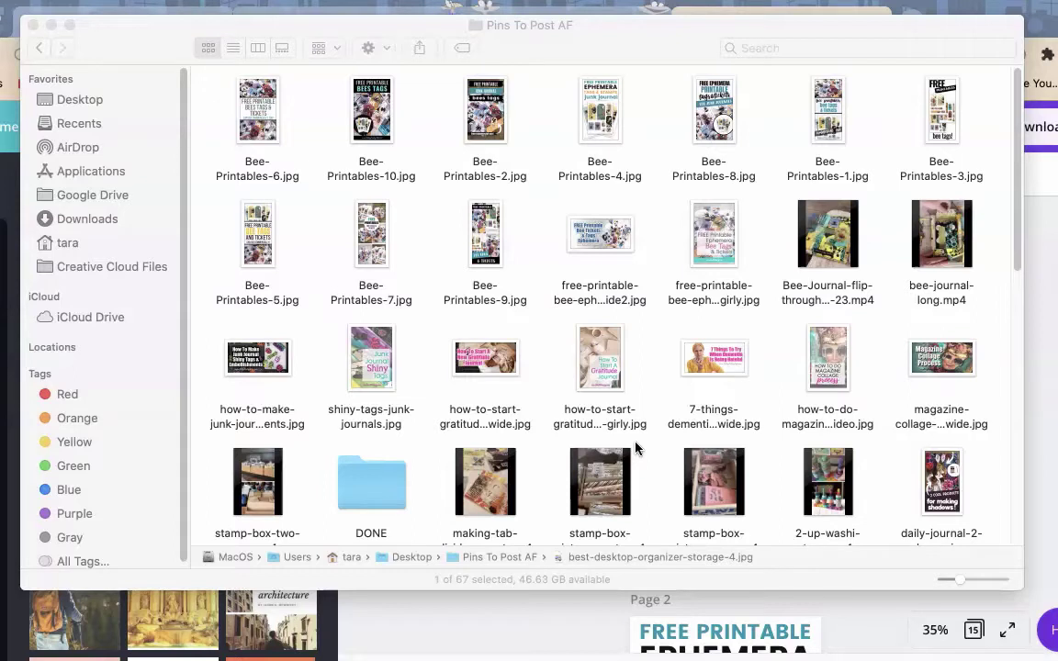
pyautogui.click(542, 232)
pyautogui.click(527, 263)
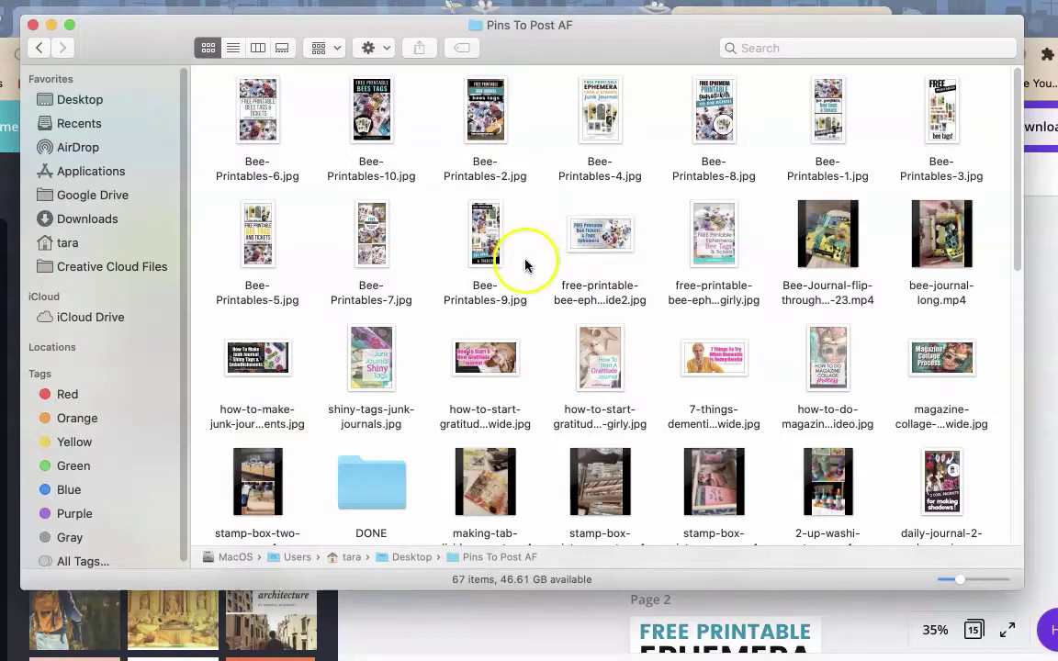
pyautogui.click(485, 257)
pyautogui.press('space')
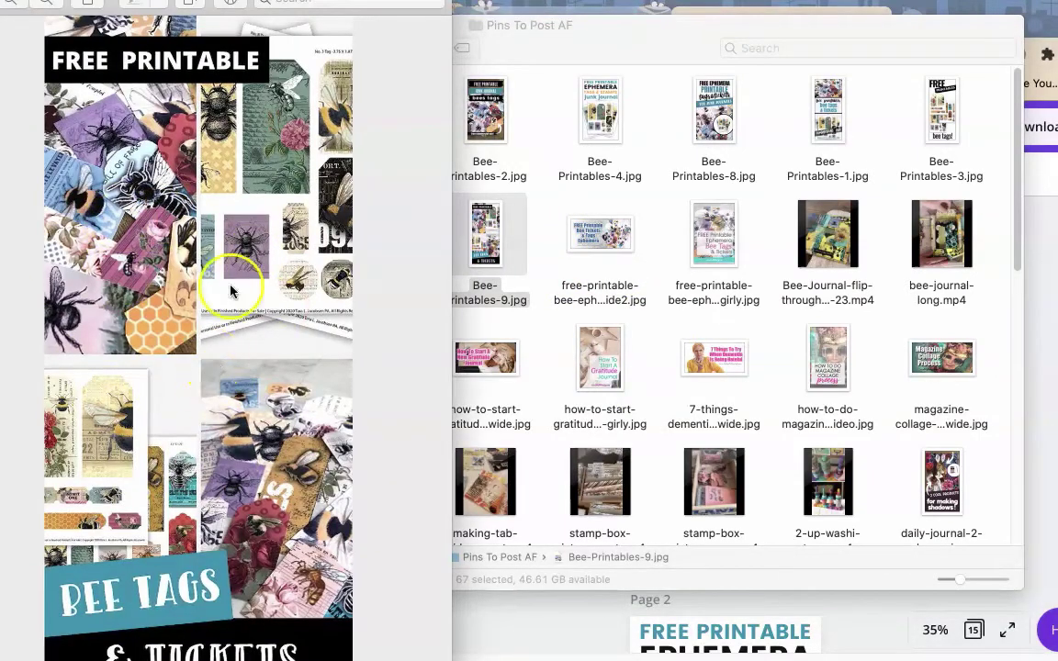
pyautogui.moveTo(64, 2); pyautogui.dragTo(368, 17)
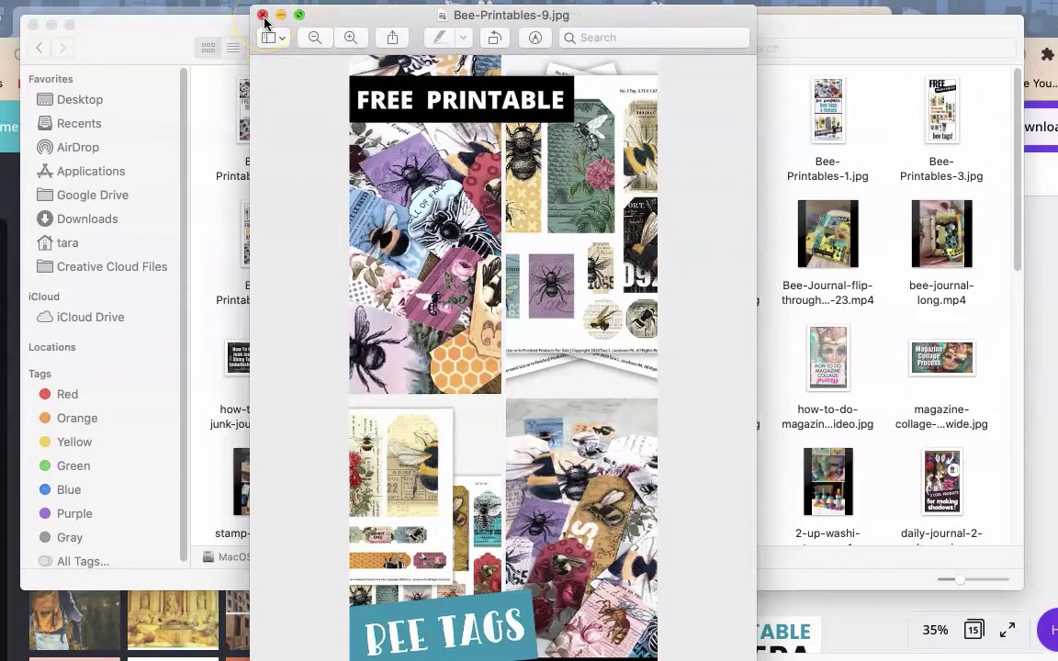
pyautogui.click(263, 17)
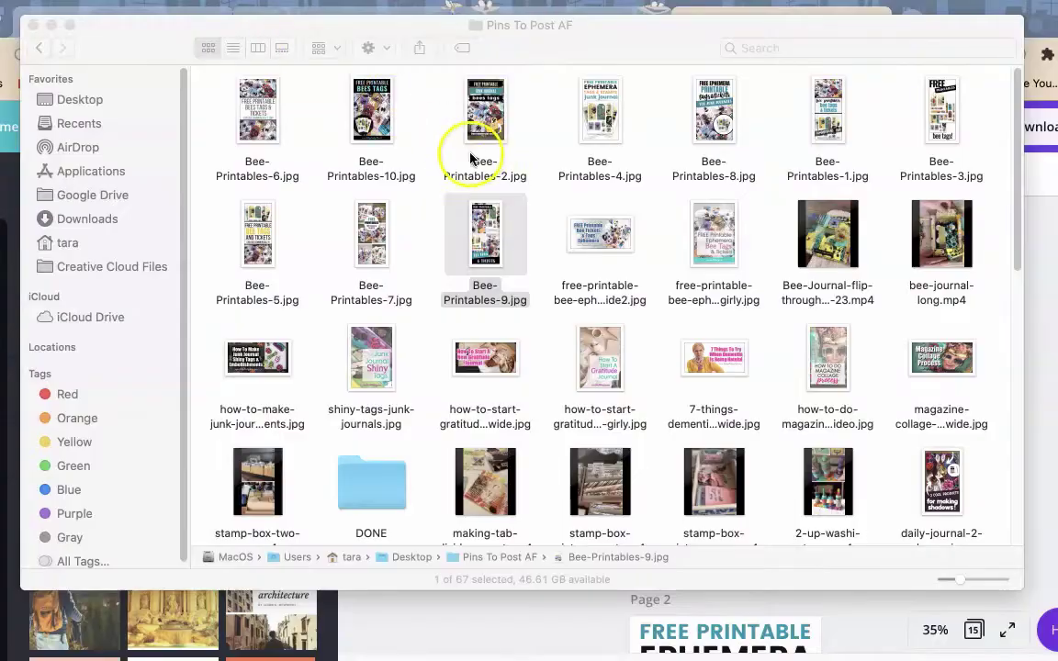
# - View Bee-Printables-9, -4 and -8 full size, closing each afterwards
pyautogui.click(538, 233)
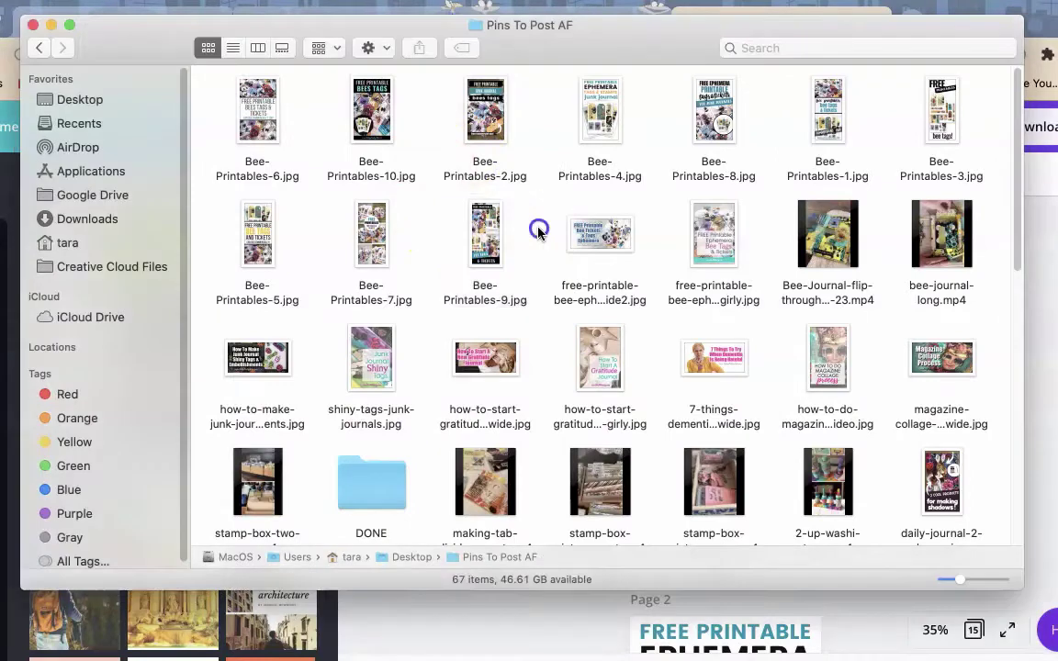
pyautogui.doubleClick(472, 224)
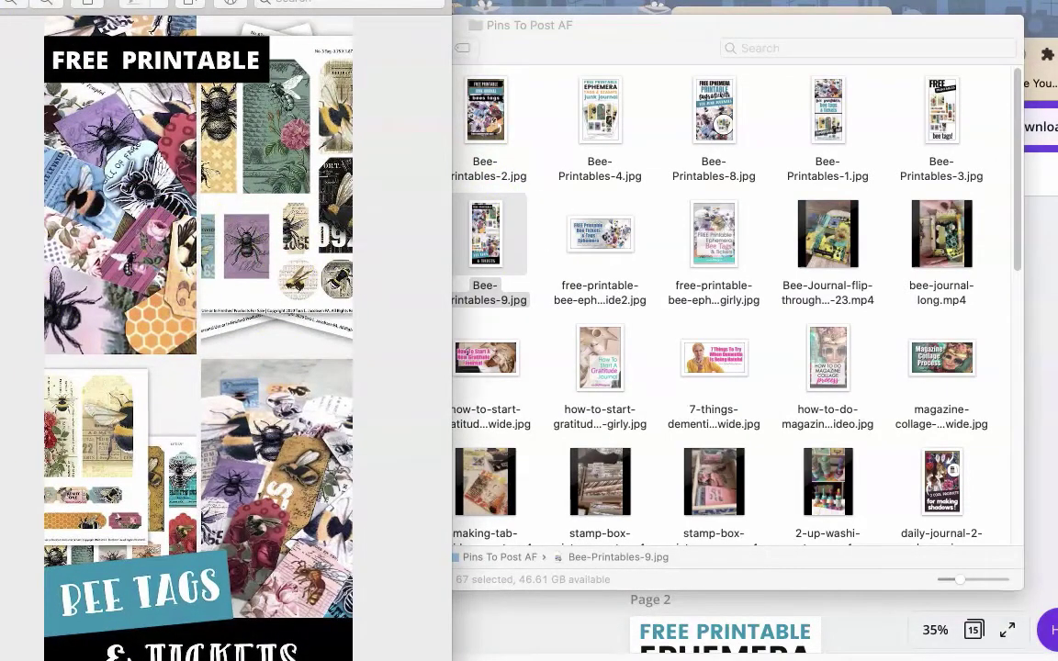
pyautogui.click(600, 110)
pyautogui.doubleClick(600, 110)
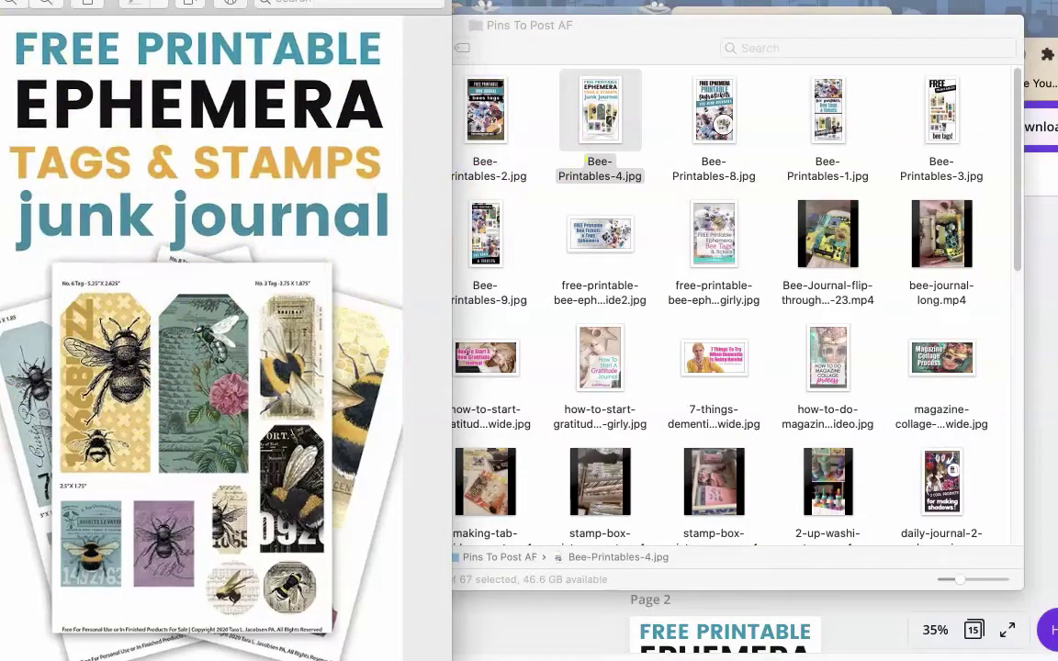
pyautogui.press('space')
pyautogui.click(675, 175)
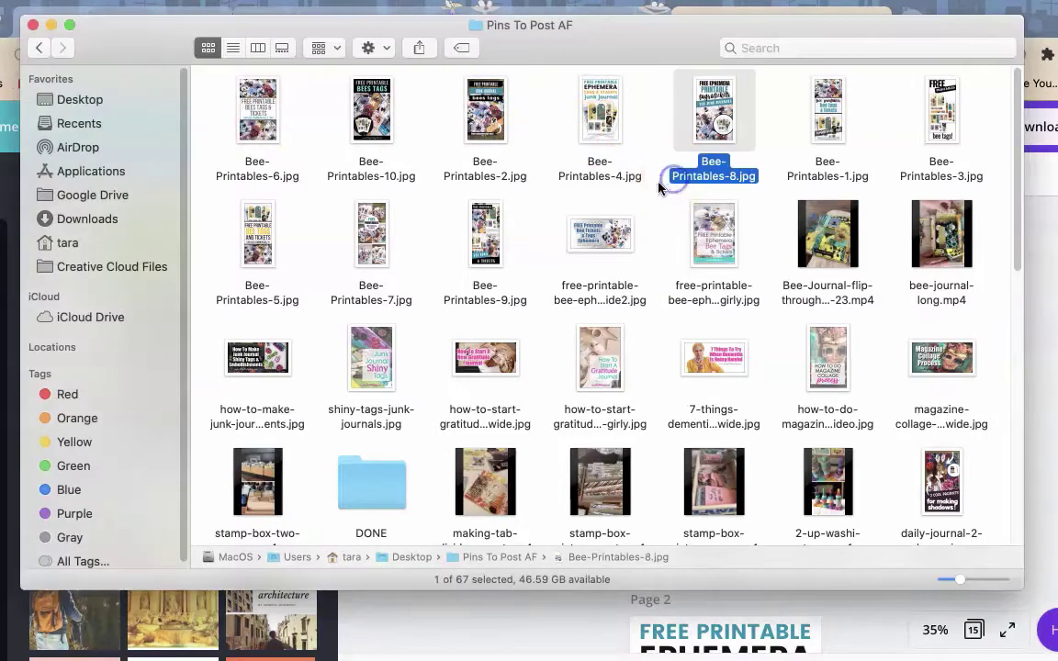
pyautogui.doubleClick(658, 184)
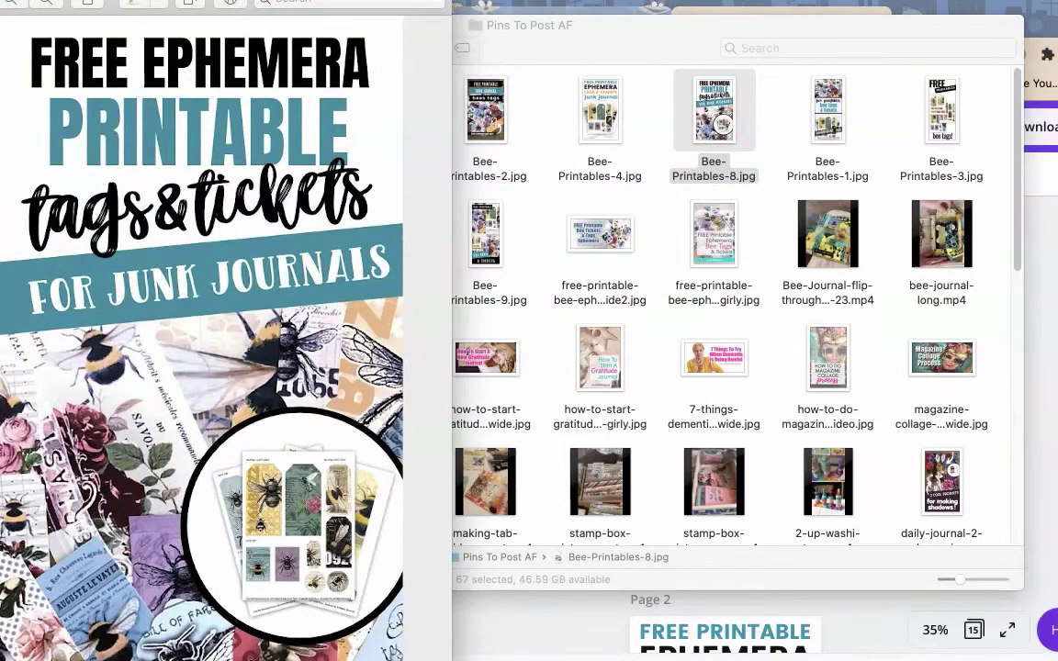
pyautogui.press('super+w')
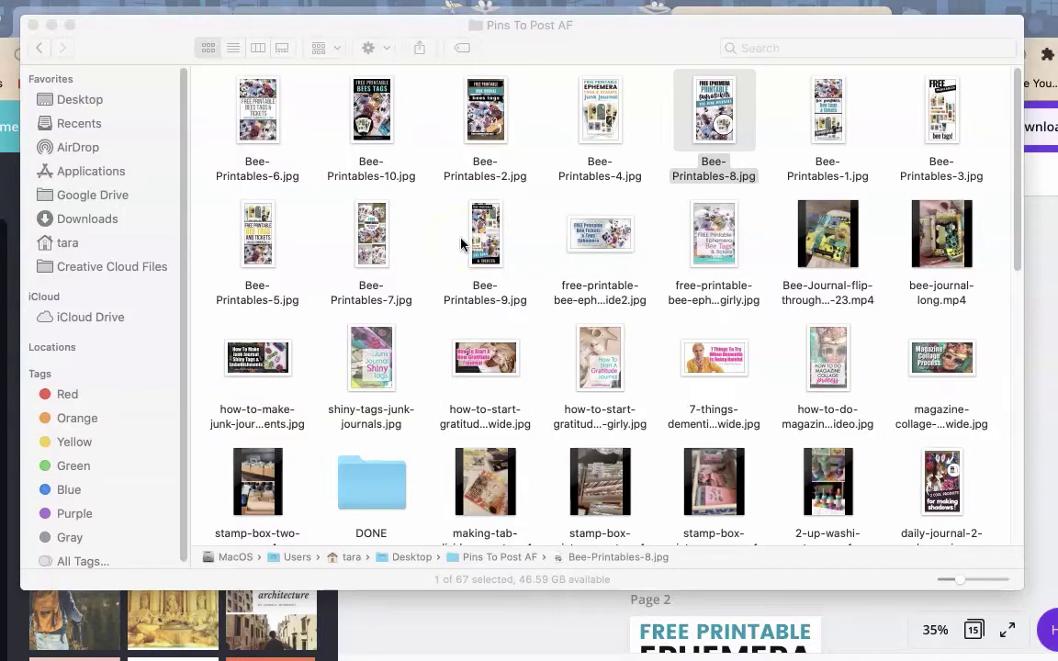
pyautogui.click(539, 143)
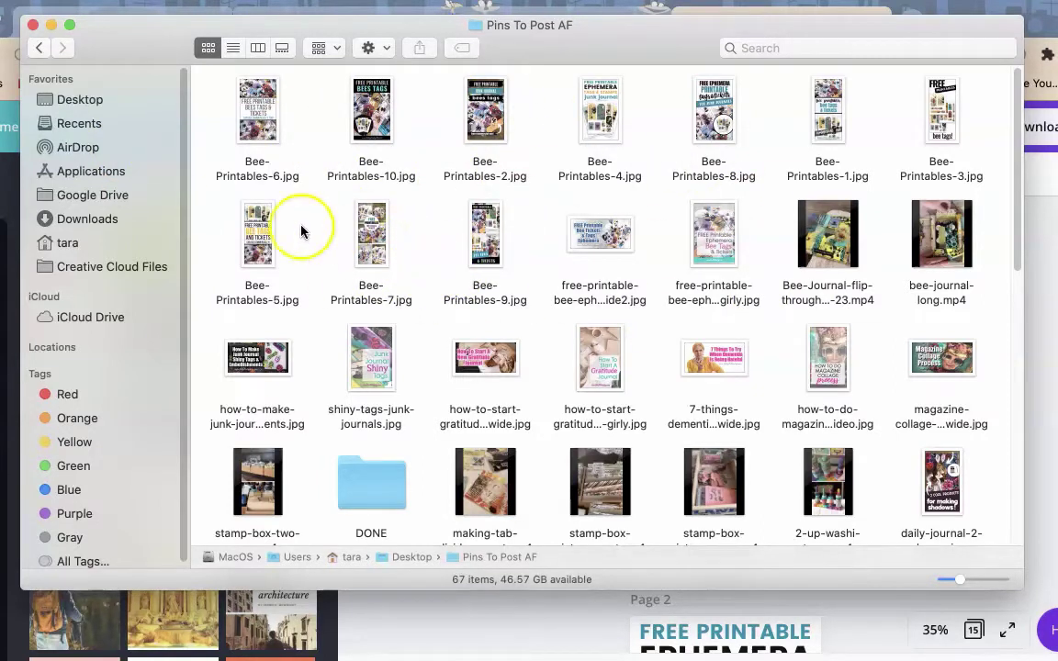
# - Close the Pins To Post AF folder and the Canva bee design, then switch to the Artsy Fartsy profile
pyautogui.click(31, 26)
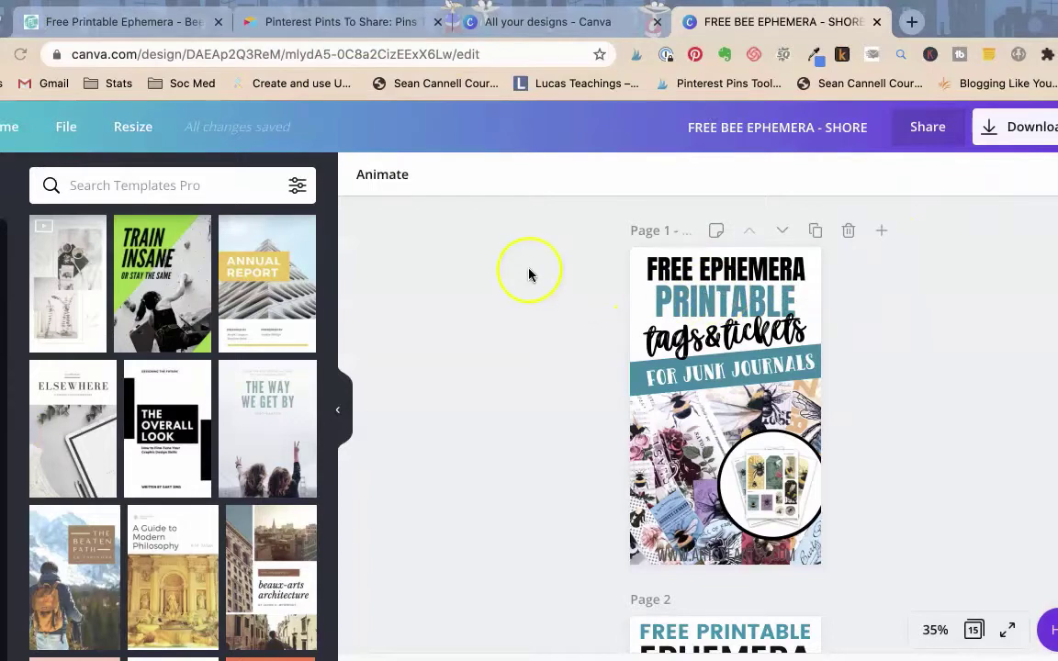
pyautogui.click(877, 21)
pyautogui.click(1051, 54)
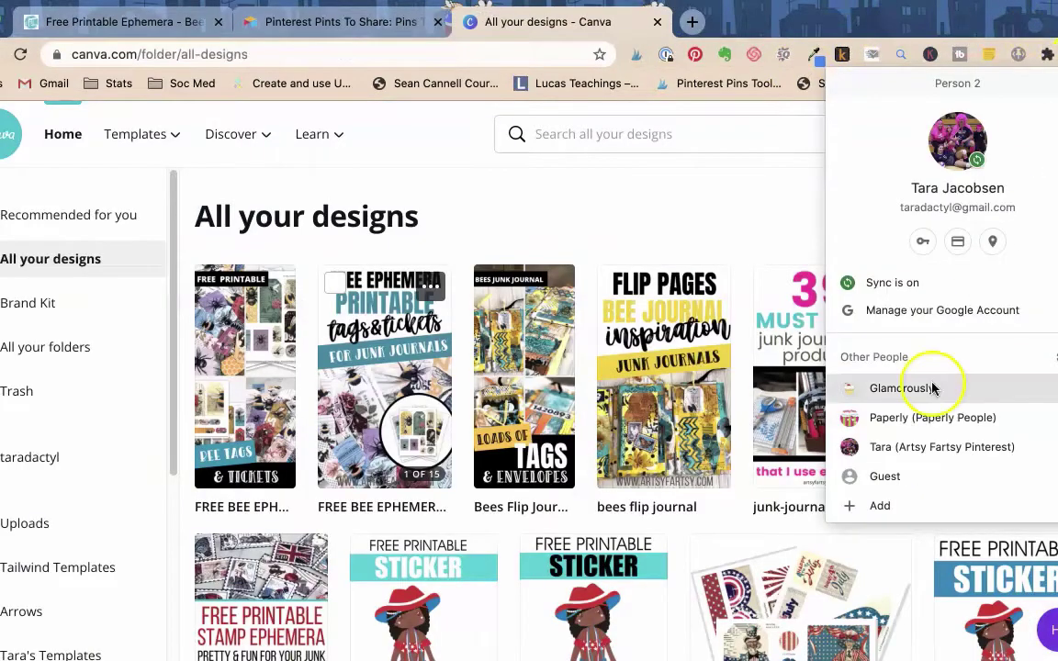
pyautogui.click(914, 454)
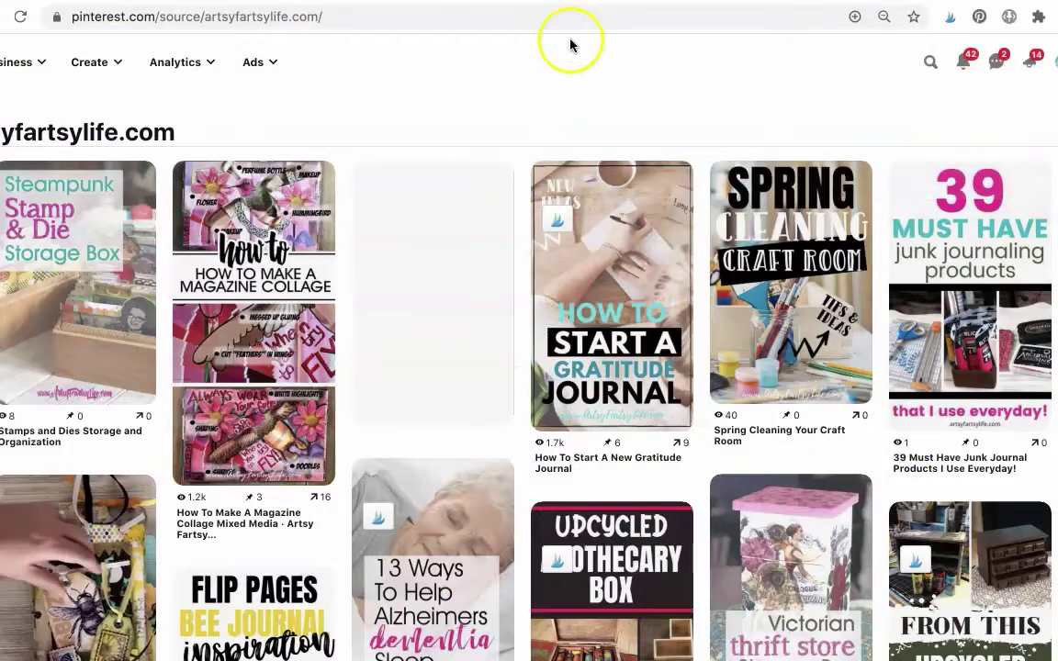
# - Start a new Pin from Pinterest's Create menu
pyautogui.click(424, 66)
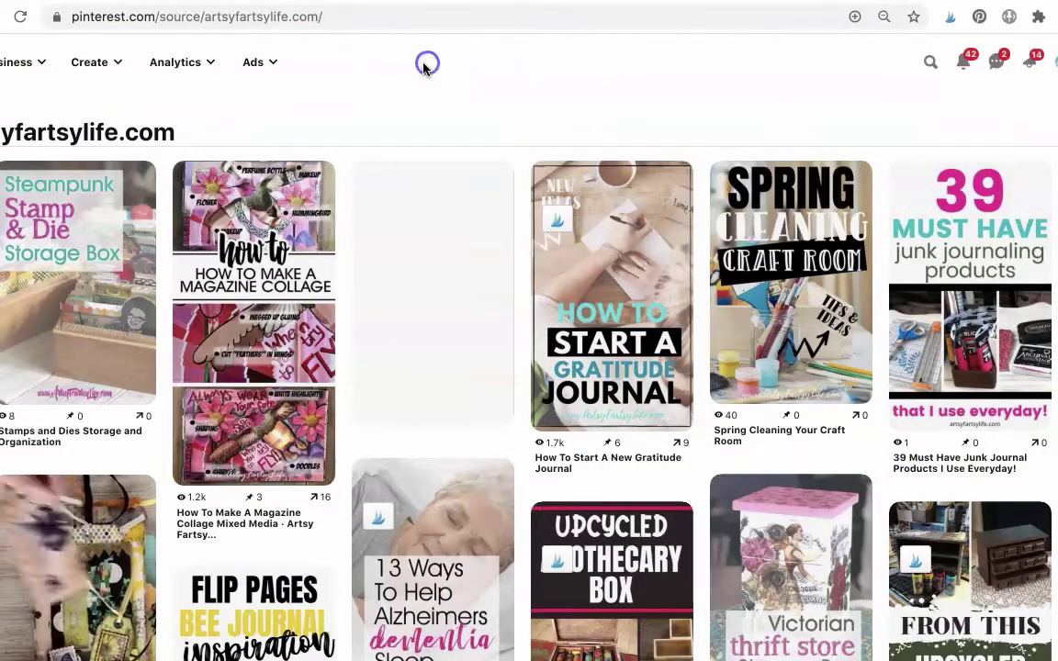
pyautogui.click(97, 63)
pyautogui.click(71, 103)
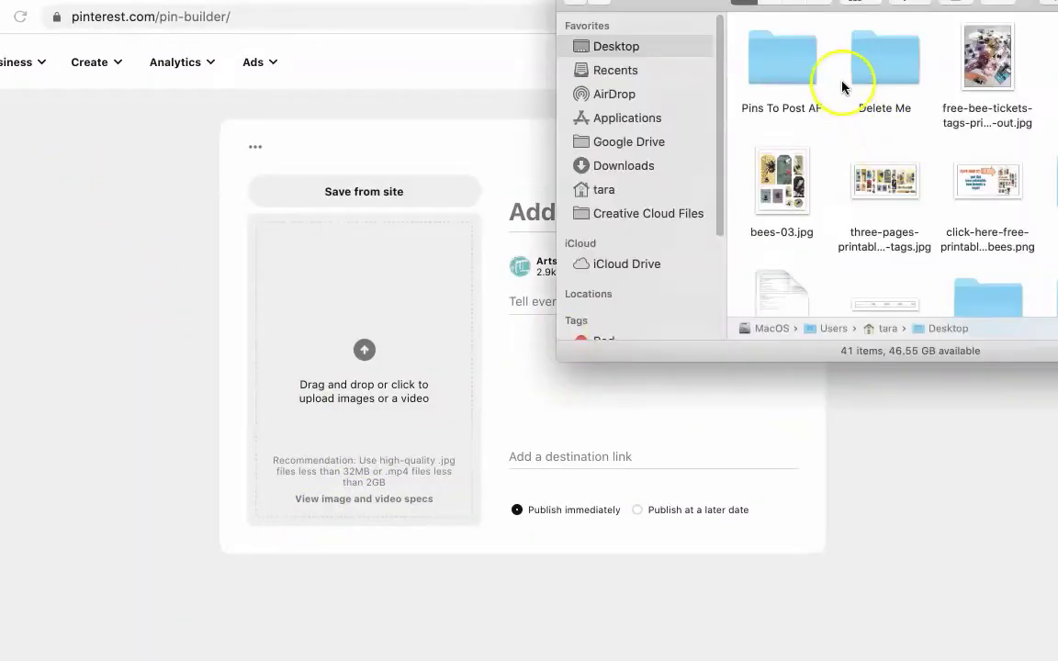
# - Upload Bee-Printables-1 from the Pins To Post AF folder as the pin image
pyautogui.click(771, 64)
pyautogui.doubleClick(771, 64)
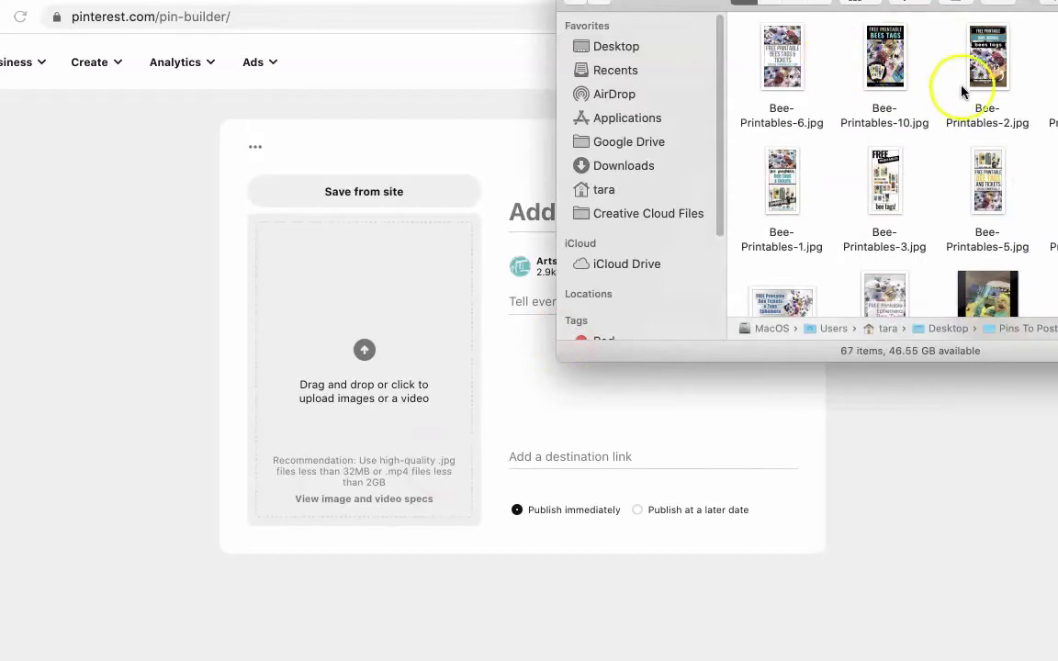
pyautogui.moveTo(827, 4); pyautogui.dragTo(670, 10)
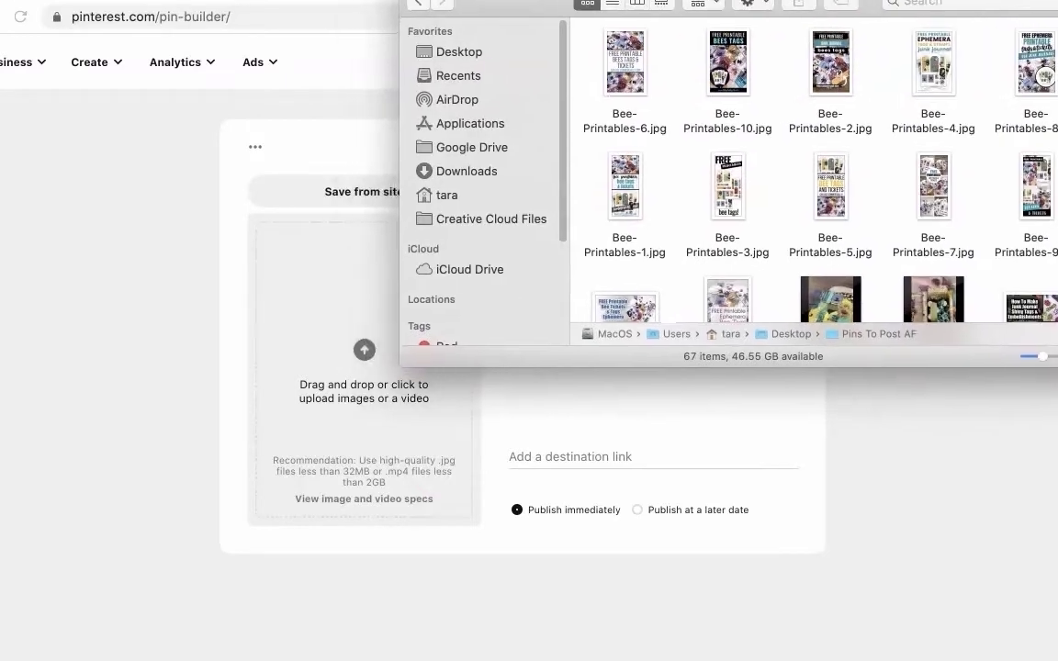
pyautogui.doubleClick(611, 197)
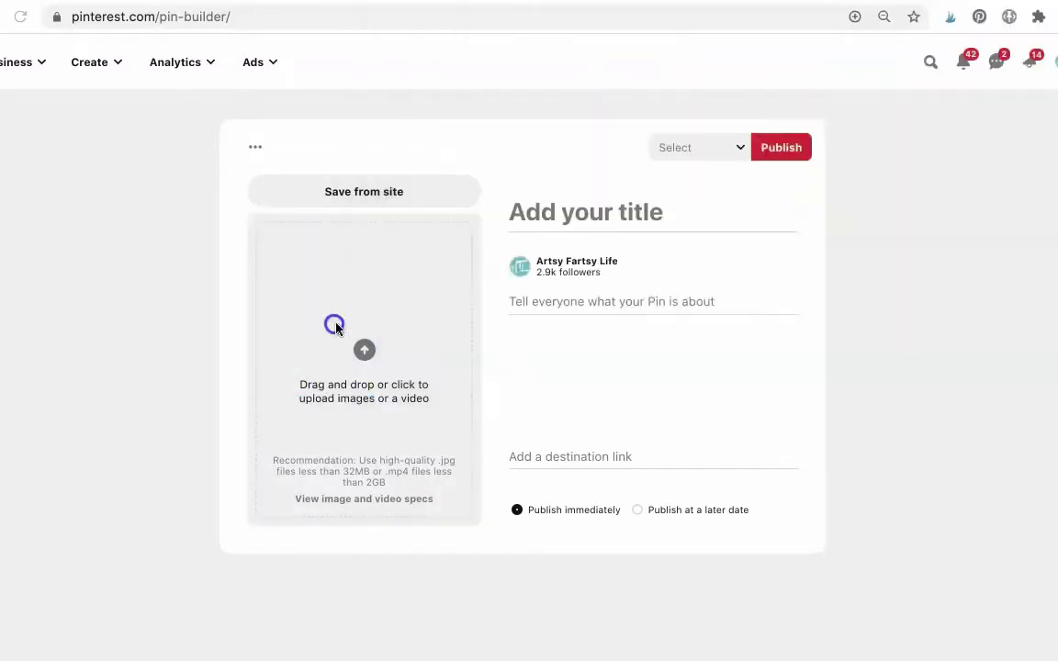
# - Enter the 'Free Printable Ephemera - Bee Tags & Tickets' title and paste the blog post link as destination
pyautogui.click(542, 202)
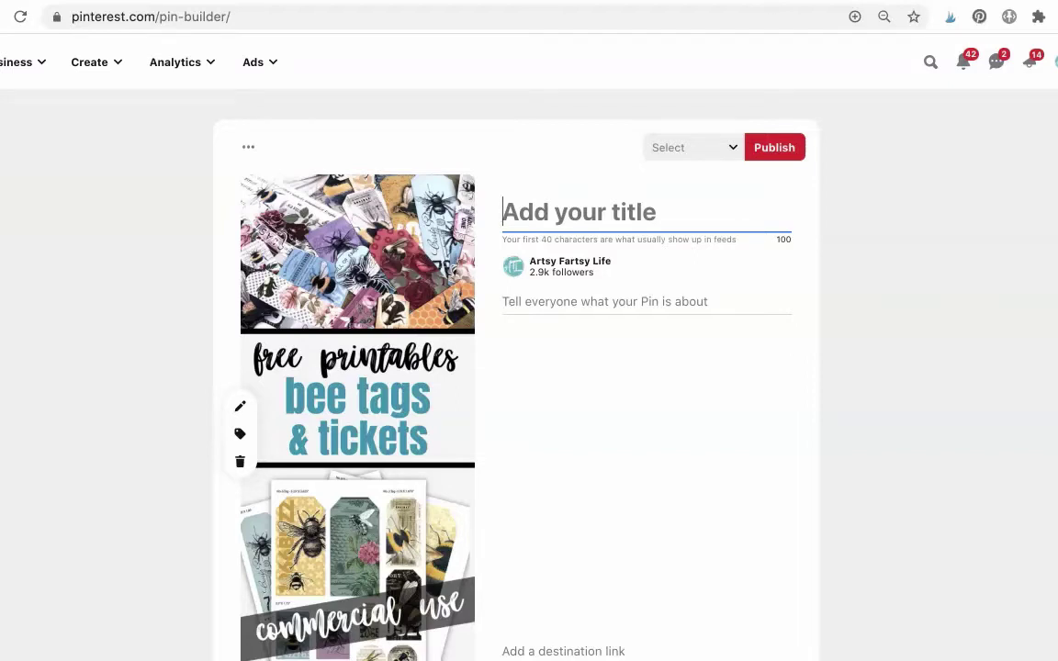
pyautogui.press('super+Tab')
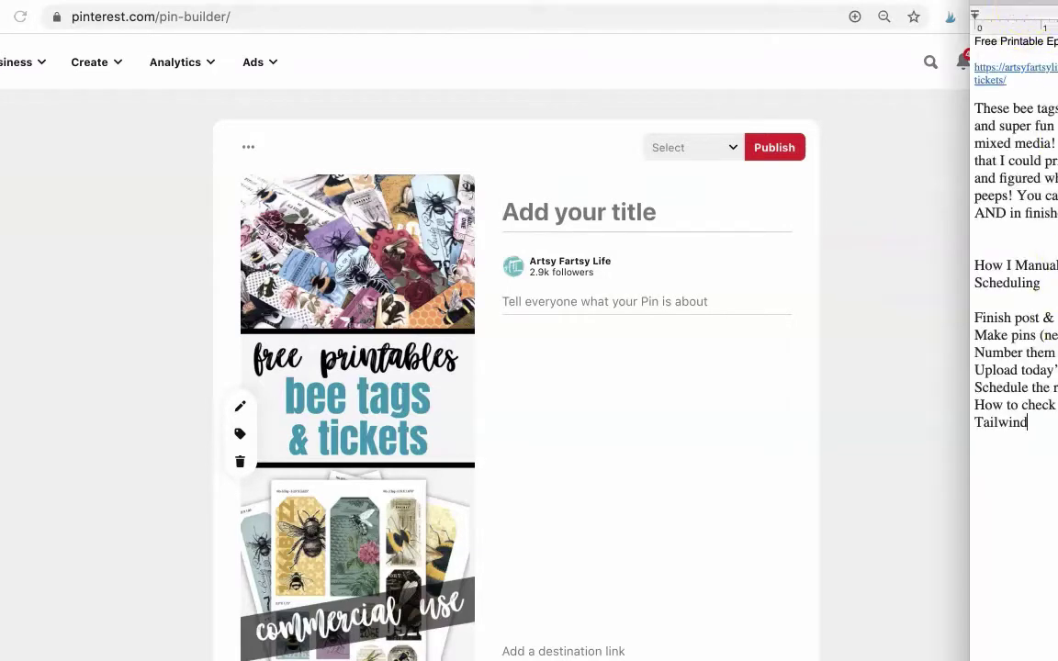
pyautogui.moveTo(970, 33); pyautogui.dragTo(803, 106)
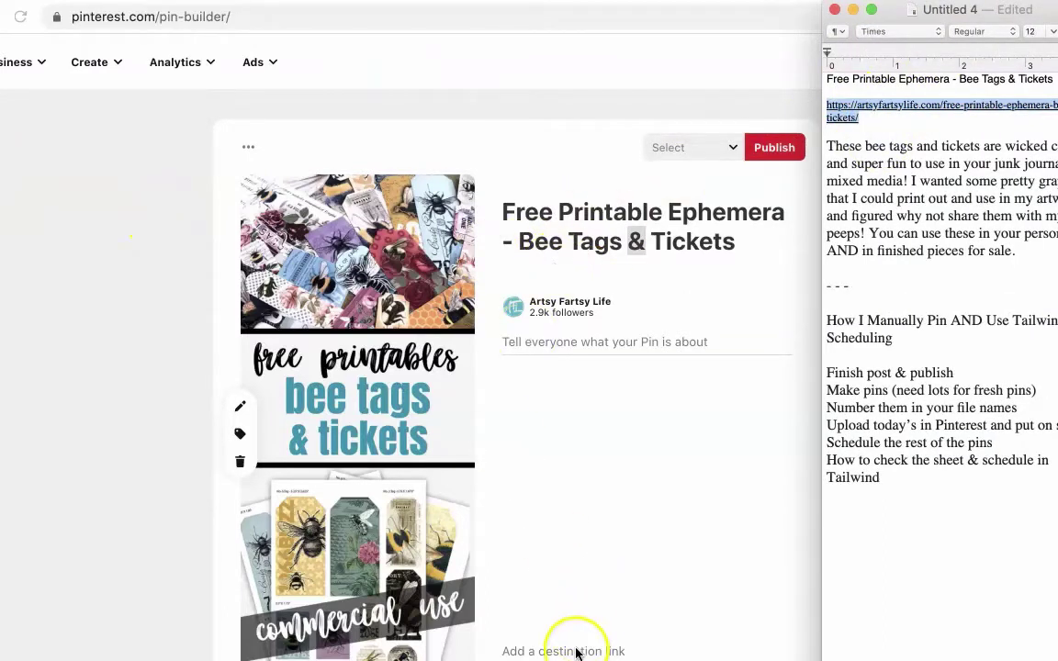
pyautogui.click(576, 650)
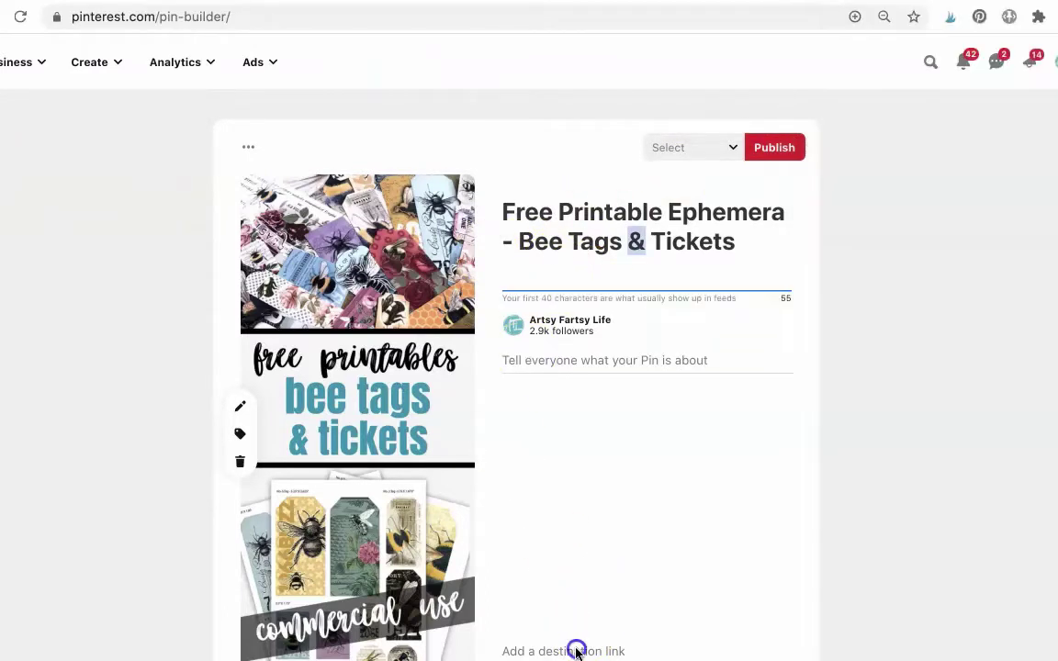
pyautogui.press('super+v')
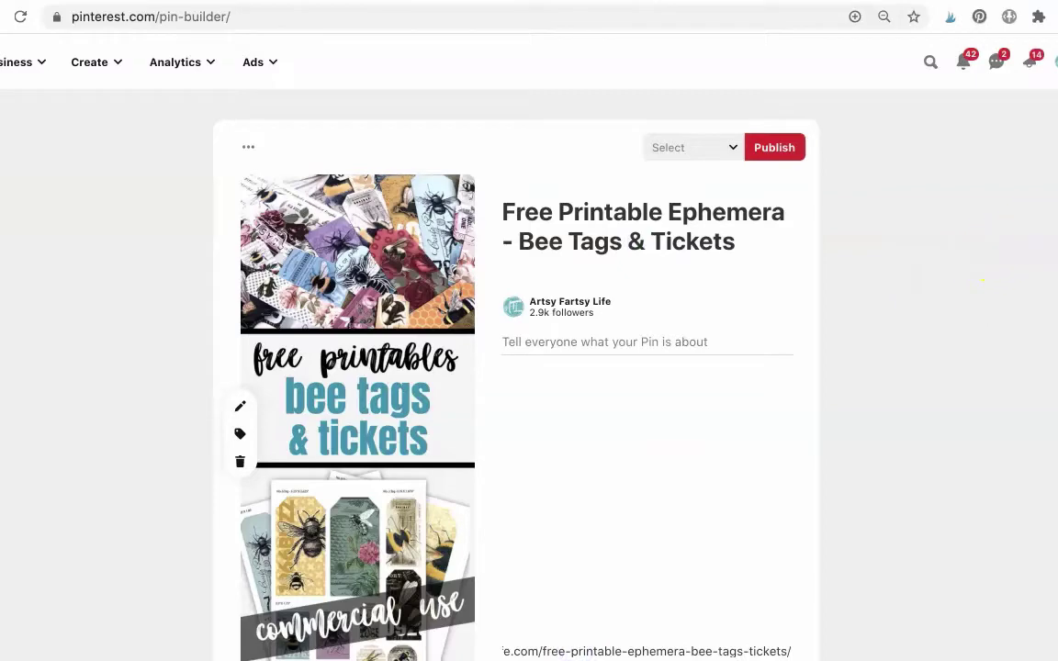
# - Copy the description paragraph from the notes into the pin's description
pyautogui.press('super+Tab')
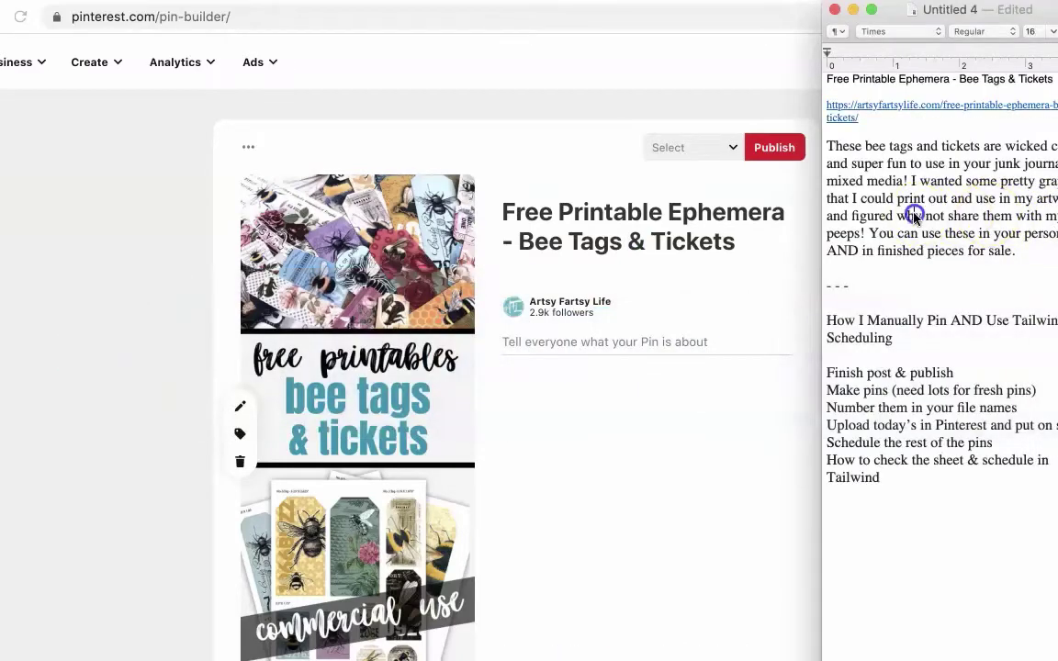
pyautogui.tripleClick(914, 217)
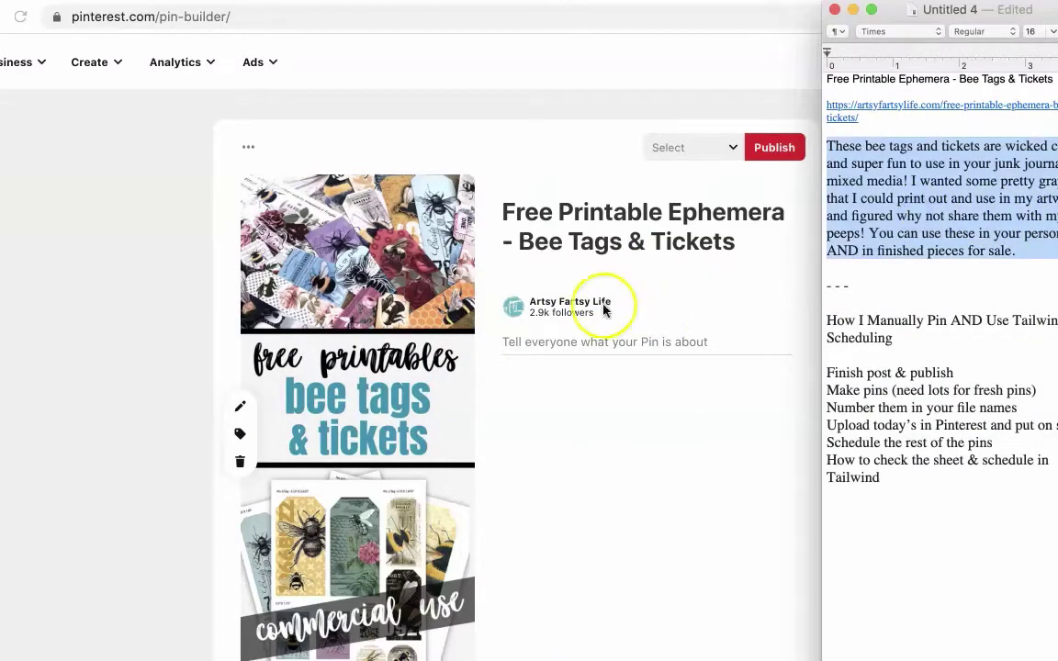
pyautogui.click(535, 347)
pyautogui.write('These bee tags and tickets are wicked cool and super fun to use in your junk journals or mixed media! I wanted some pretty graphics that I could print out and use in my artwork and figured why not share them with my peeps! You can use these in your personal art AND in finished pieces for sale.')
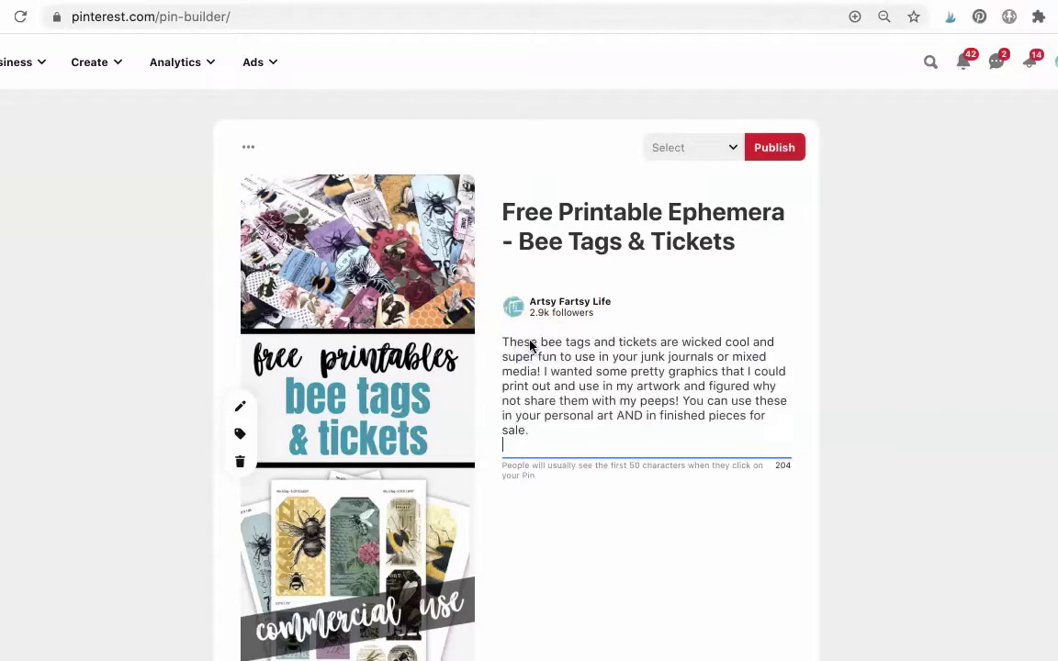
pyautogui.press('Return')
pyautogui.click(818, 312)
pyautogui.click(896, 286)
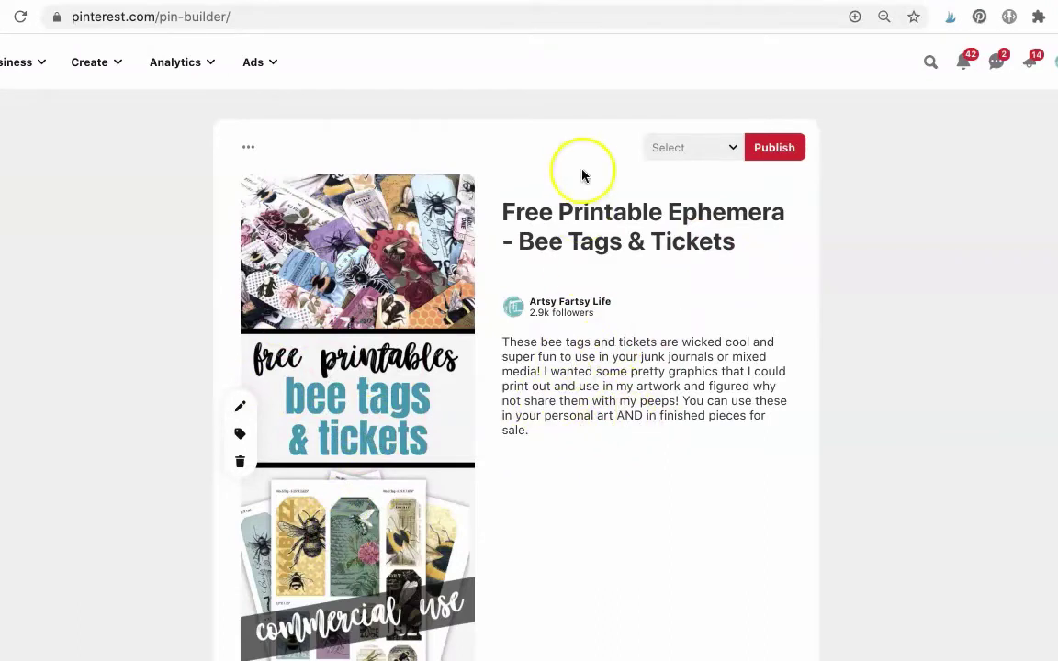
# - Publish the bee tags pin to the Artsy Fartsy Life board and select its new page URL
pyautogui.click(669, 156)
pyautogui.write('a')
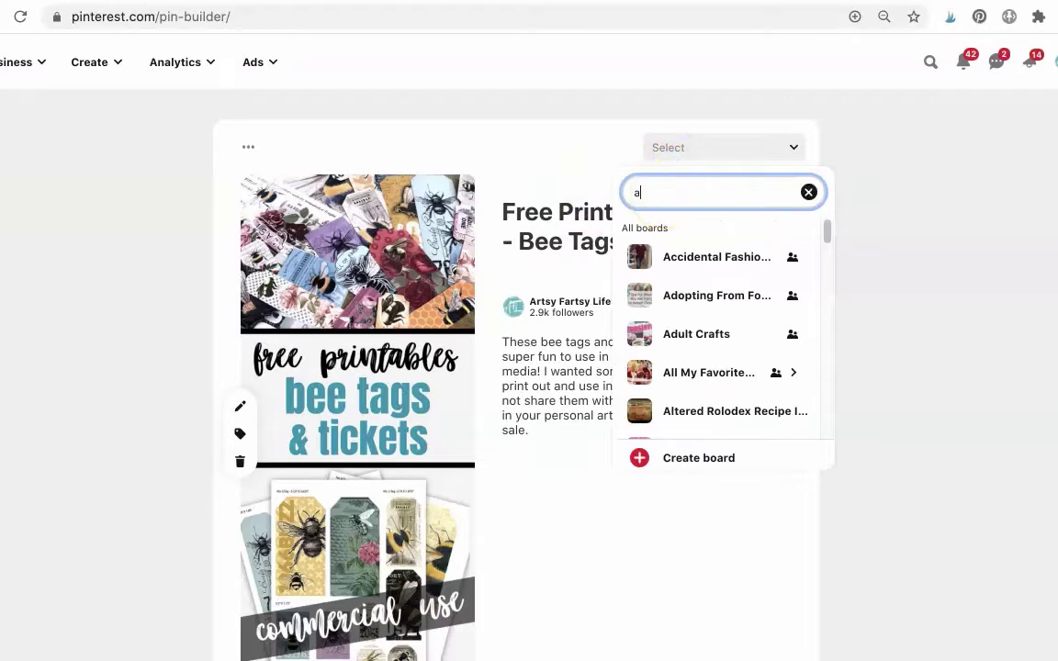
pyautogui.write('rts')
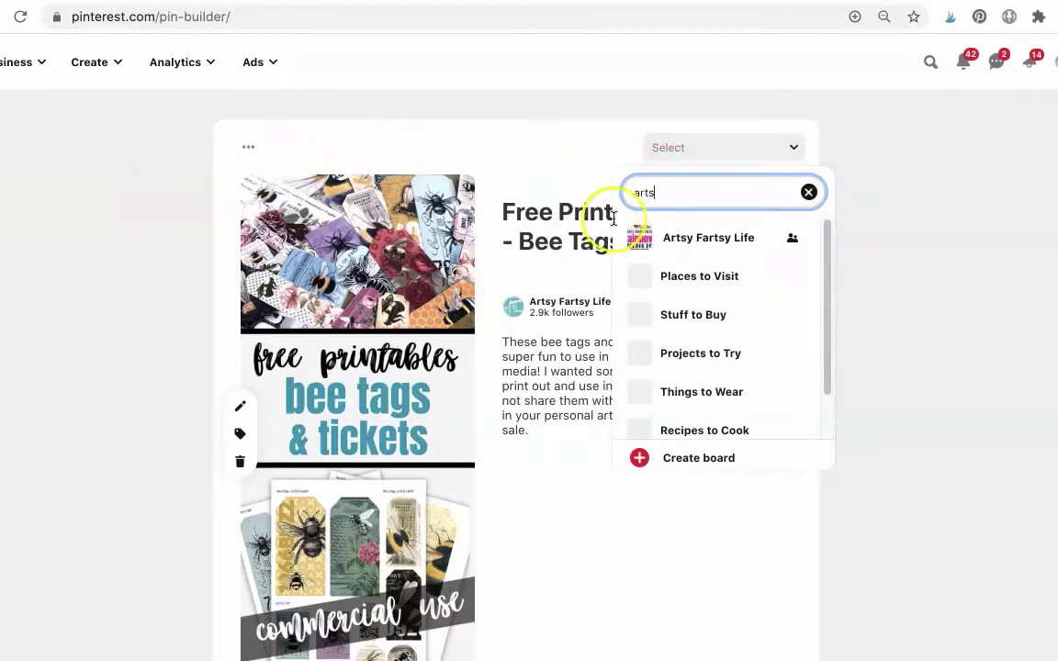
pyautogui.moveTo(704, 238)
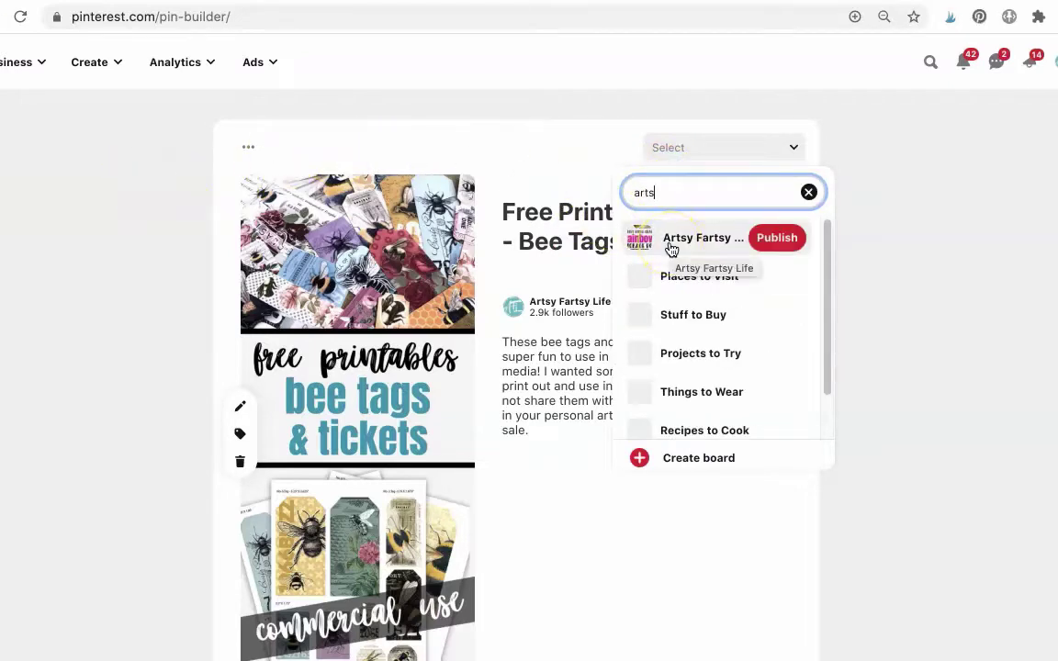
pyautogui.click(671, 249)
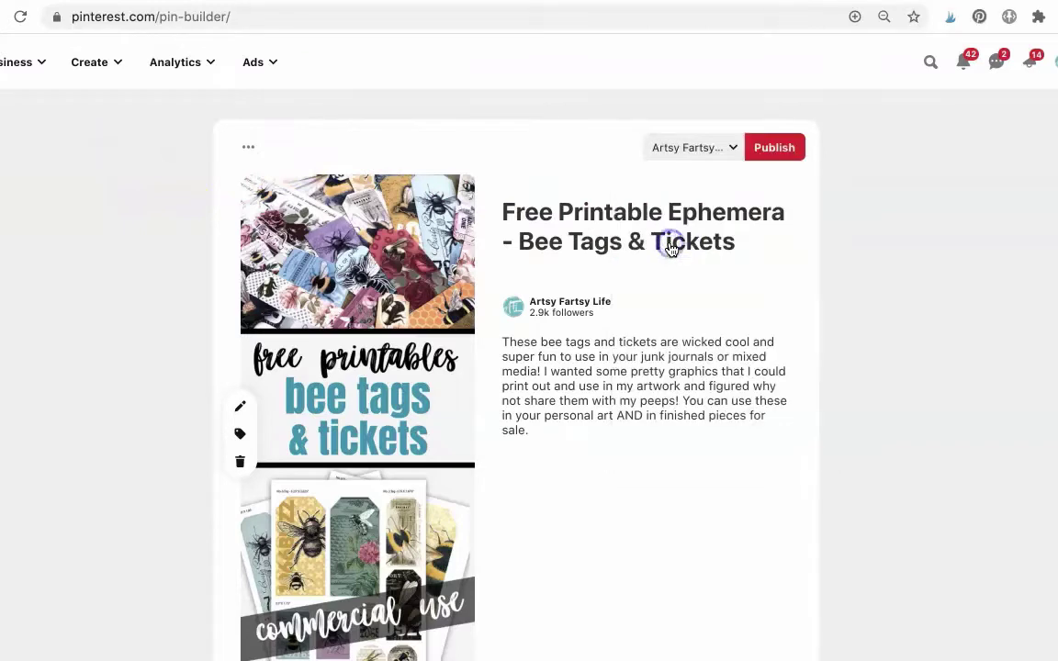
pyautogui.click(765, 160)
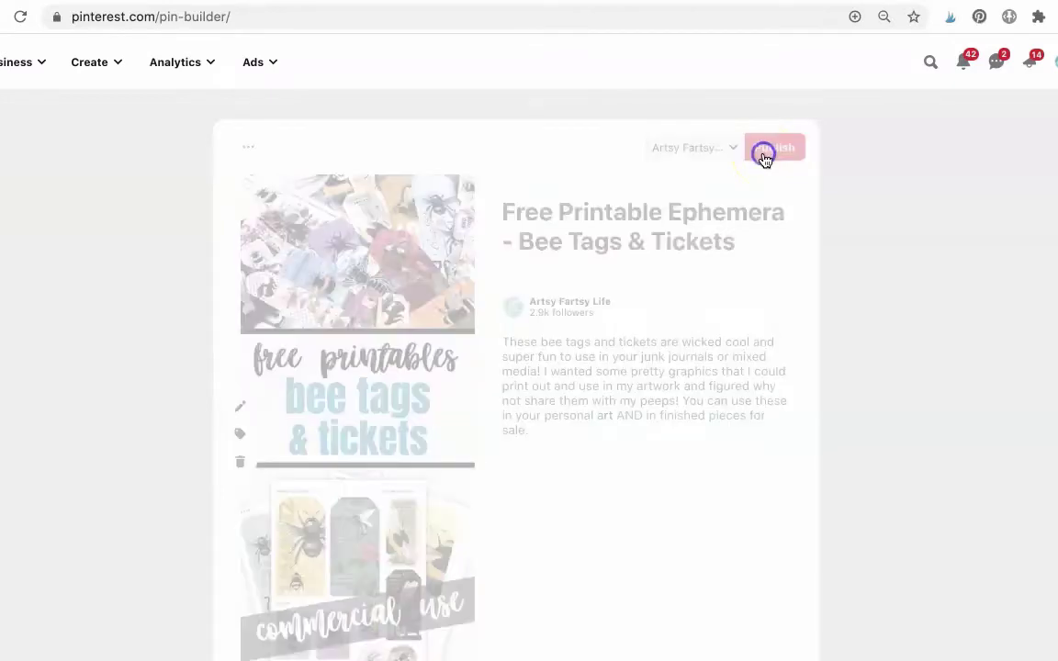
pyautogui.click(214, 20)
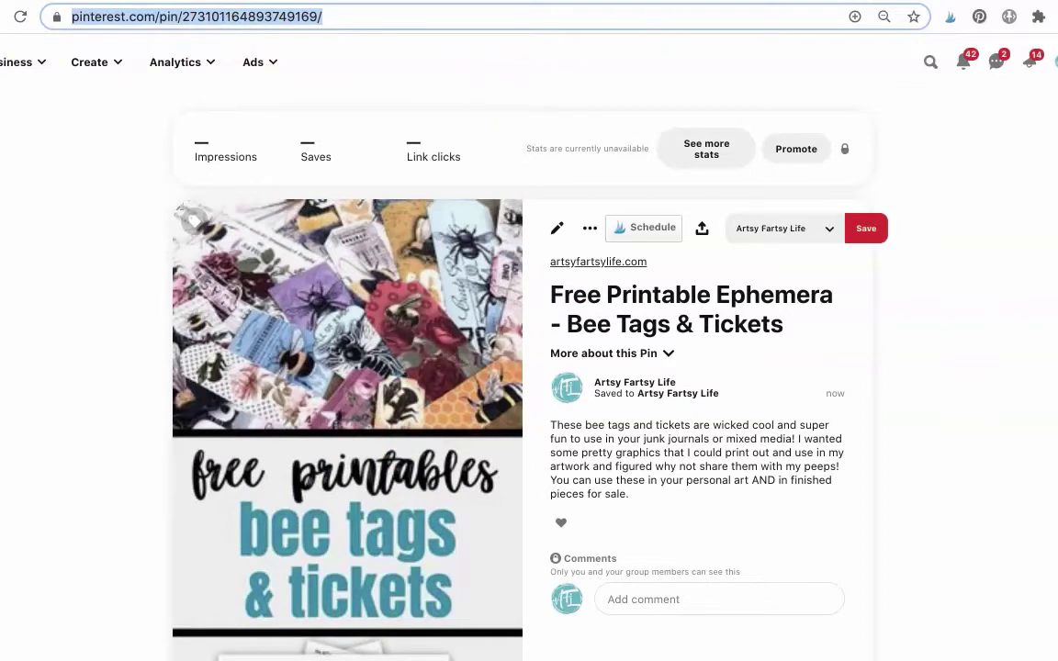
# - Add a new Pins To Check record with AF Check date 7/7/2020
pyautogui.hotkey('ctrl', 'Tab')
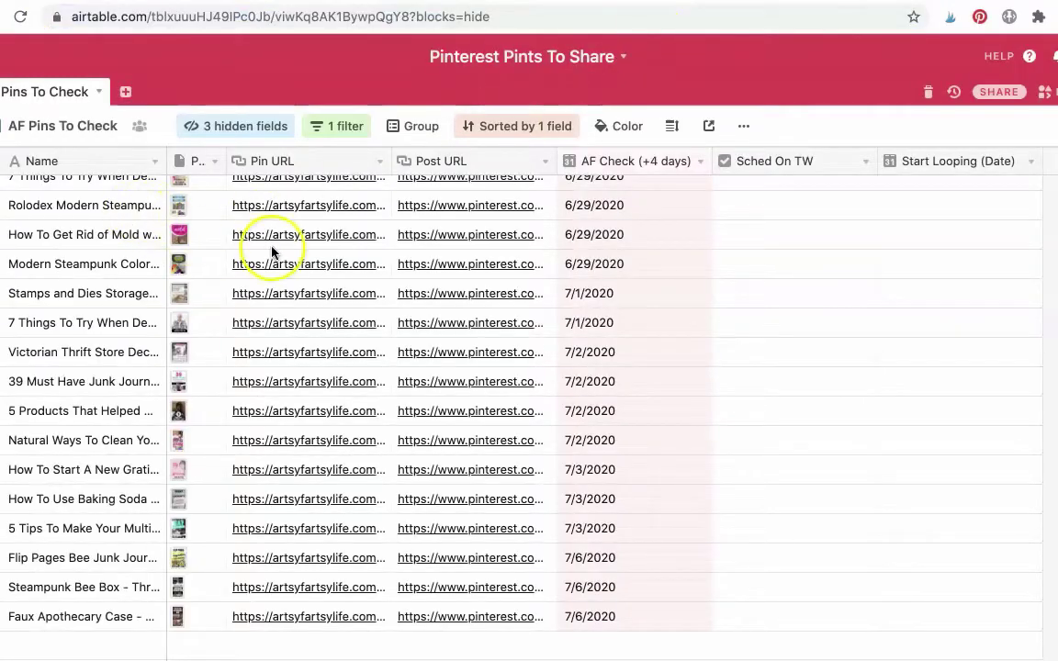
pyautogui.scroll(-3, 272, 250)
pyautogui.scroll(5, 272, 251)
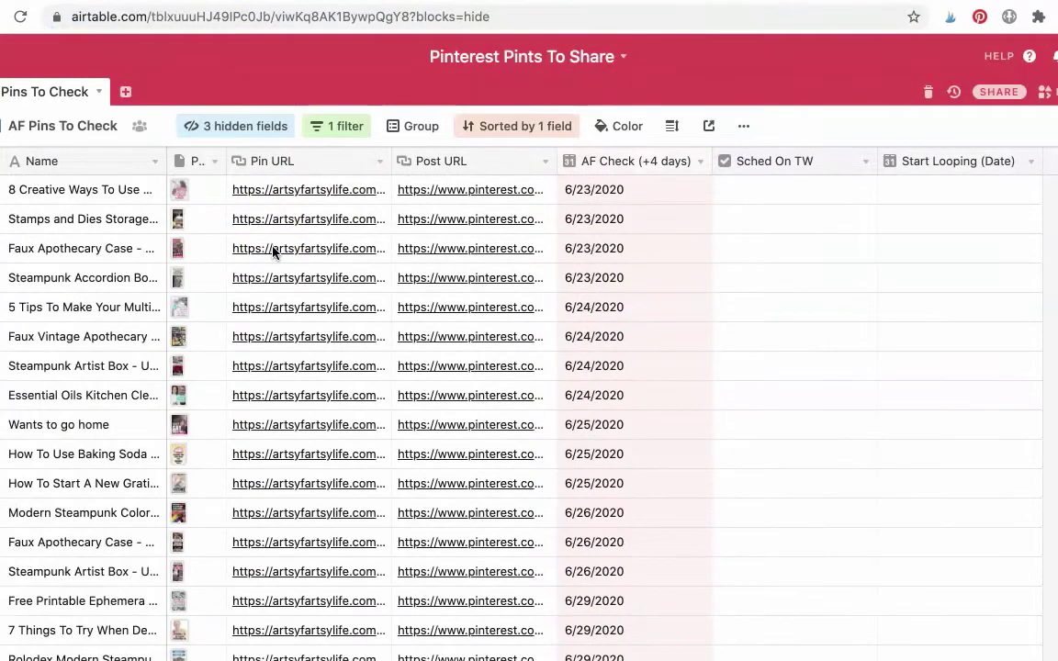
pyautogui.scroll(-8, 272, 250)
pyautogui.scroll(-2, 272, 249)
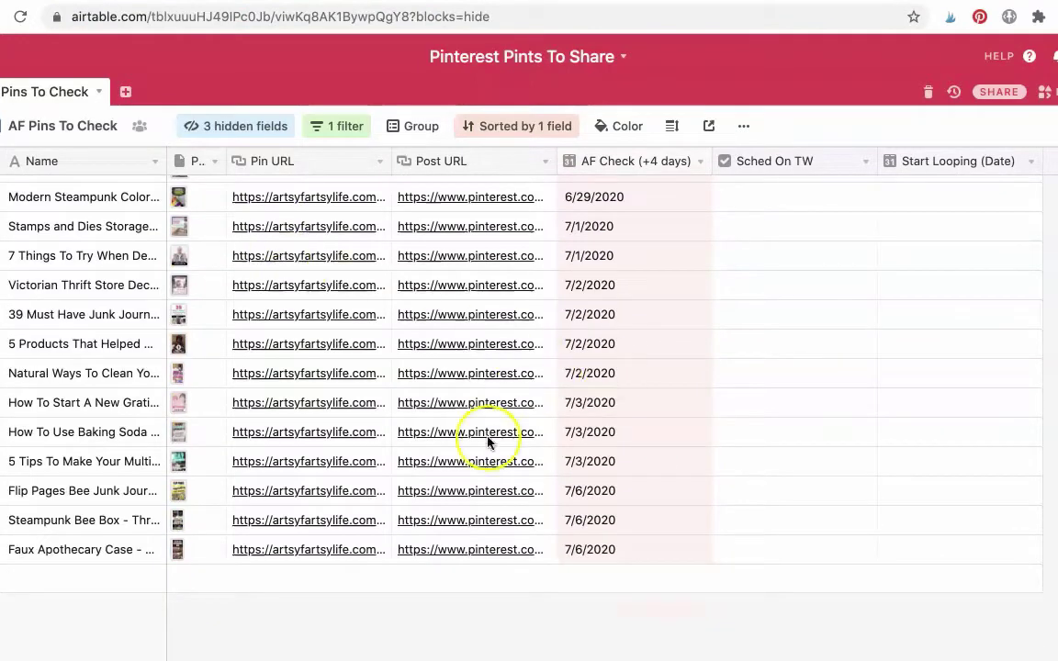
pyautogui.click(581, 580)
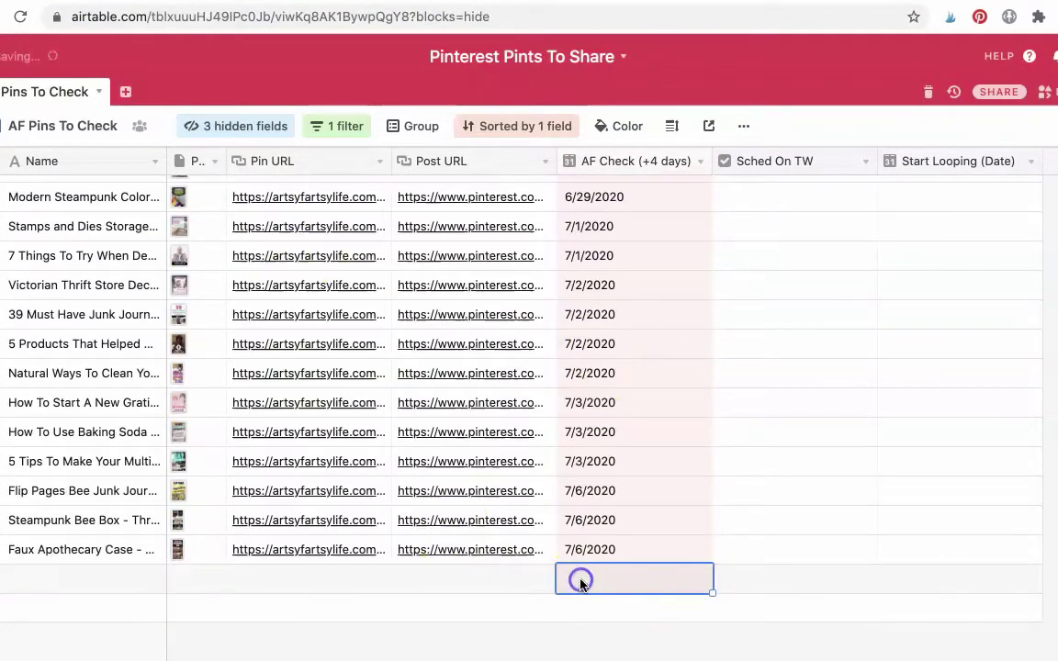
pyautogui.click(583, 565)
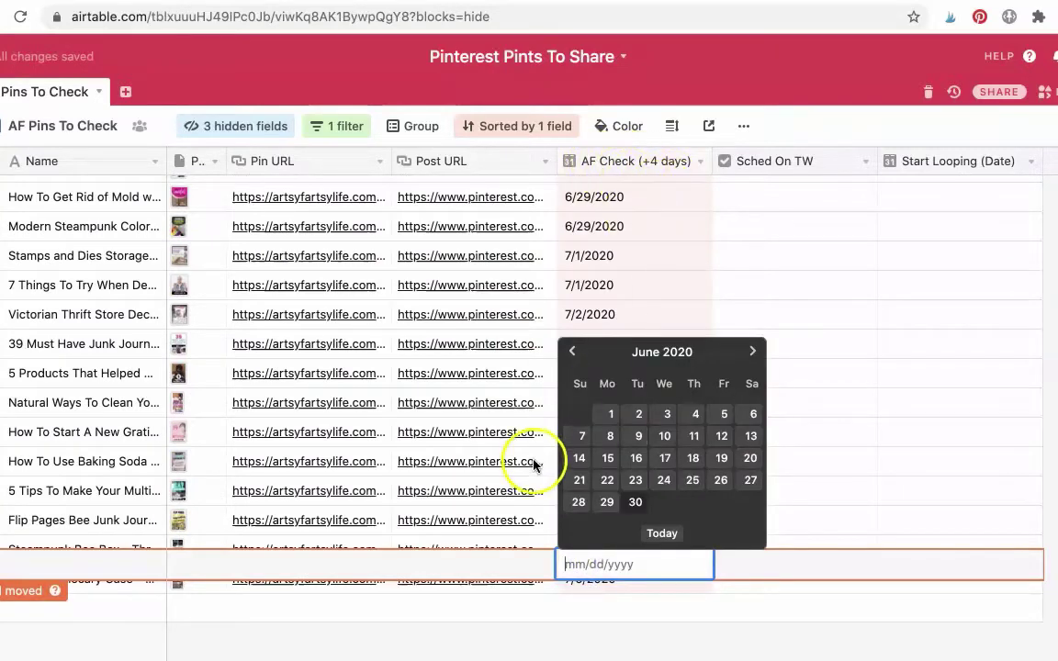
pyautogui.click(755, 355)
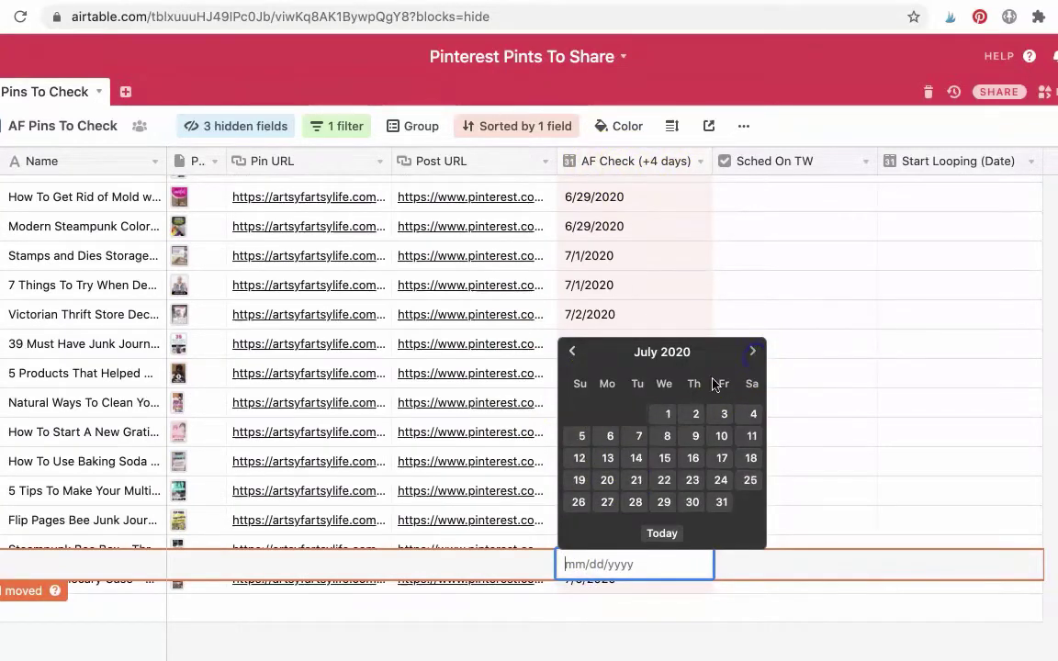
pyautogui.click(636, 438)
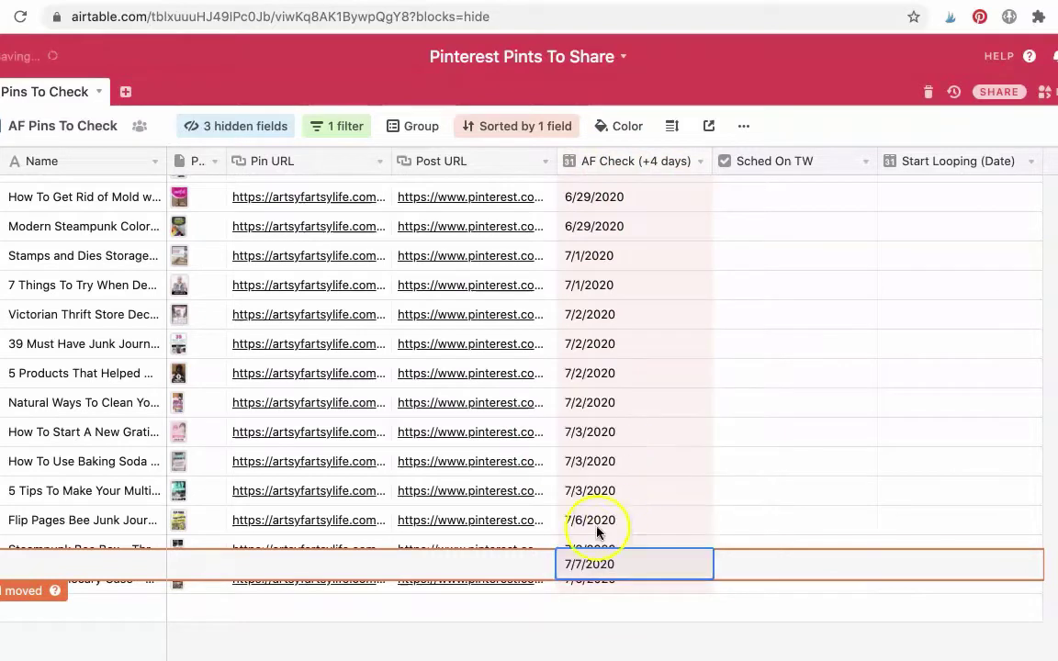
# - Paste the pin's Pinterest link into Post URL and the blog post link into Pin URL
pyautogui.click(470, 578)
pyautogui.hotkey('ctrl', 'v')
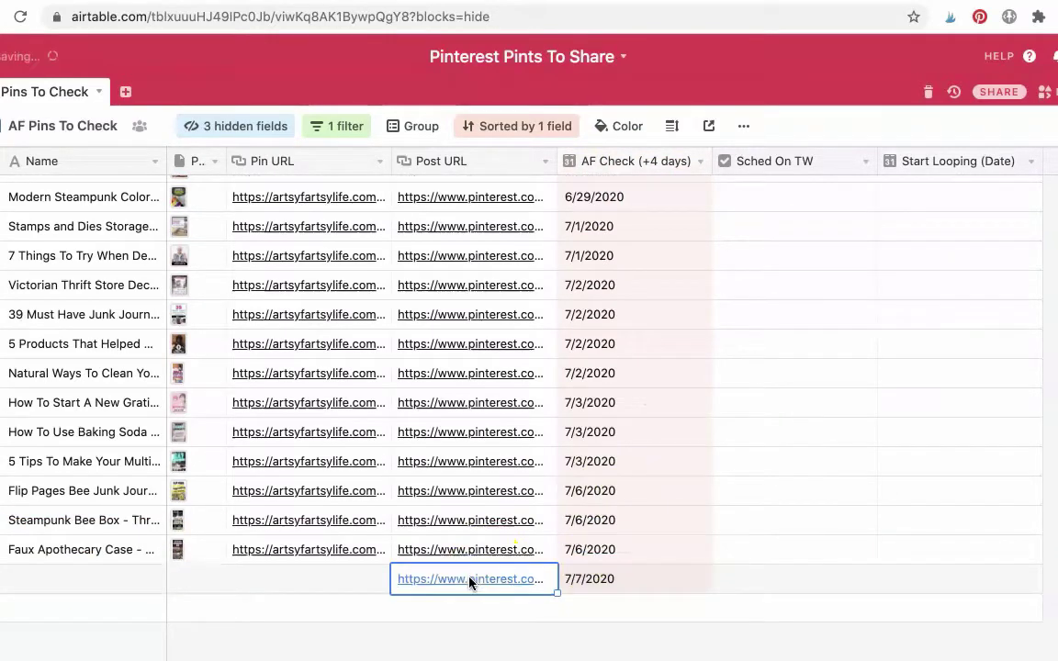
pyautogui.click(309, 578)
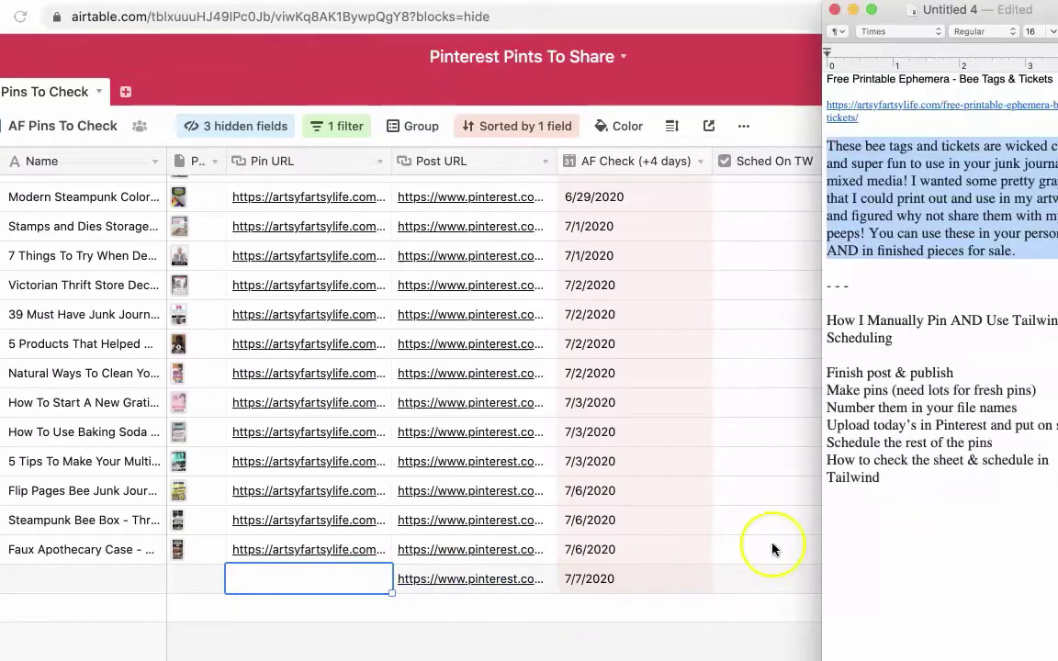
pyautogui.click(872, 121)
pyautogui.moveTo(873, 121); pyautogui.dragTo(813, 112)
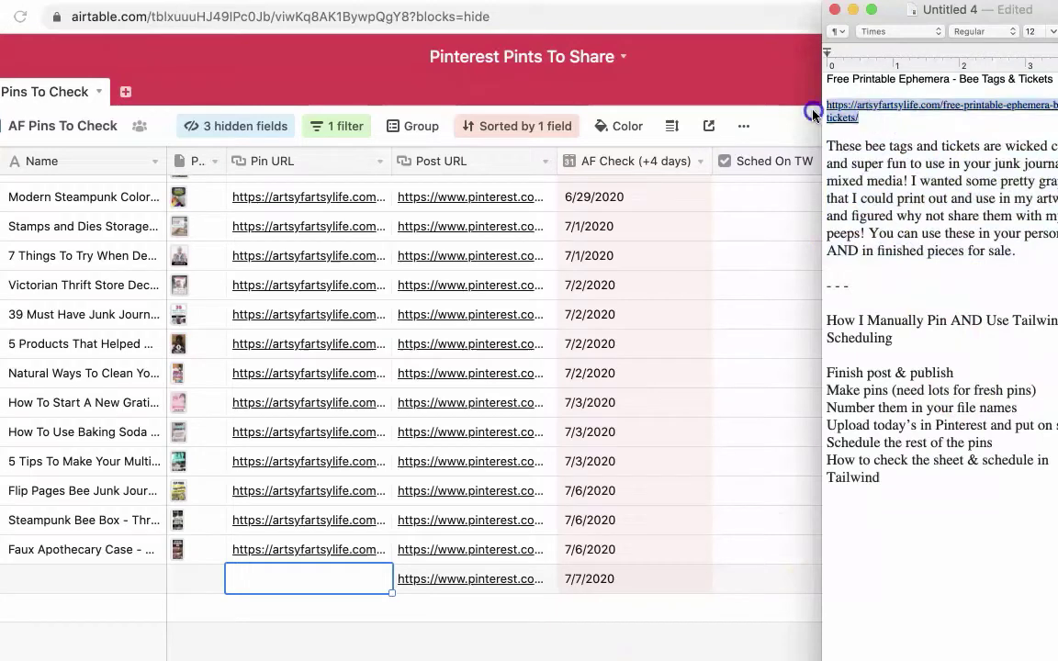
pyautogui.click(279, 582)
pyautogui.hotkey('ctrl', 'v')
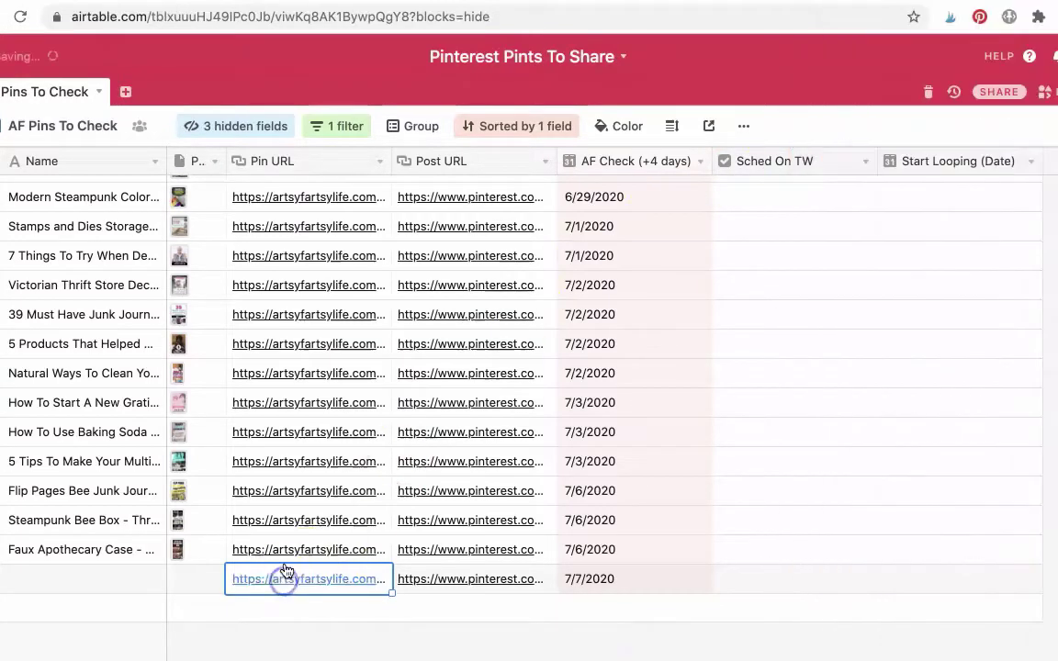
pyautogui.click(182, 581)
# - Upload Bee-Printables-1.jpg into the new record's image attachment cell
pyautogui.click(179, 579)
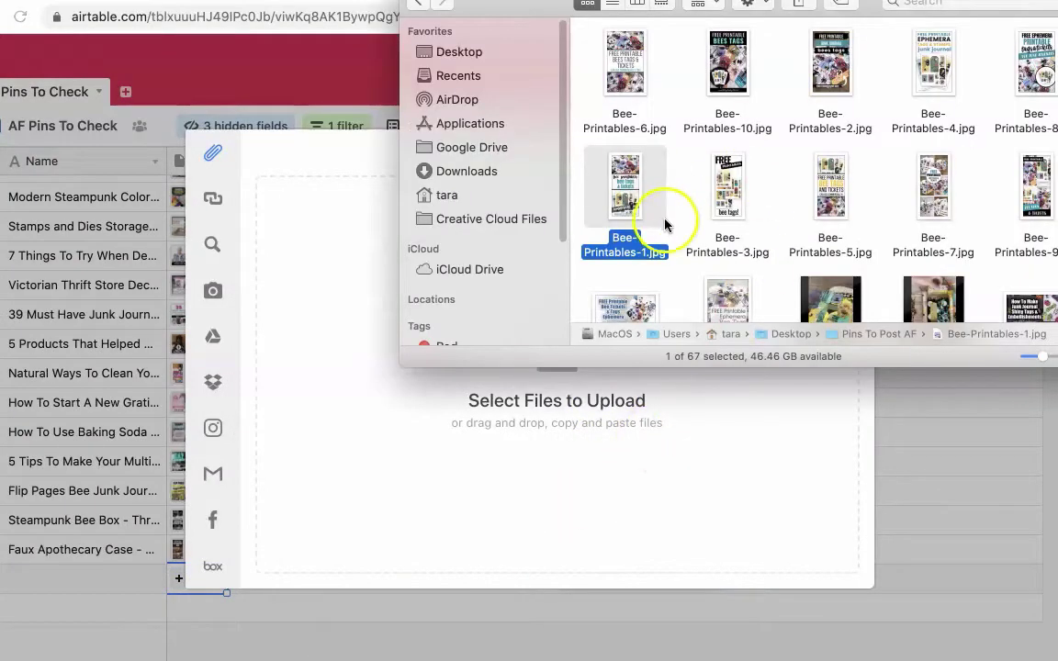
pyautogui.click(597, 203)
pyautogui.doubleClick(597, 204)
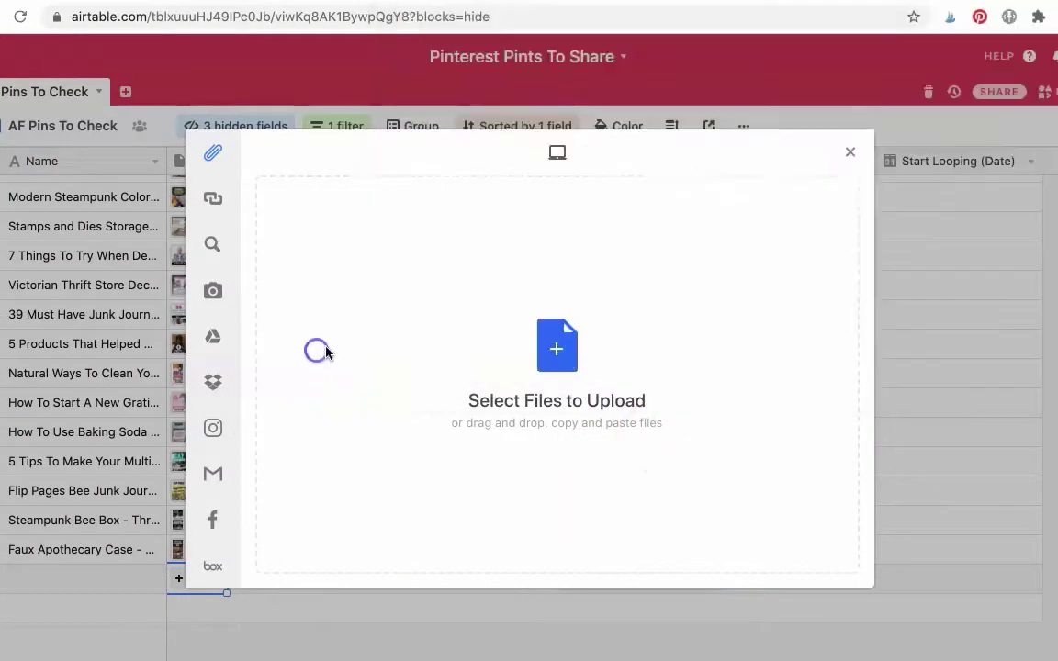
pyautogui.click(832, 561)
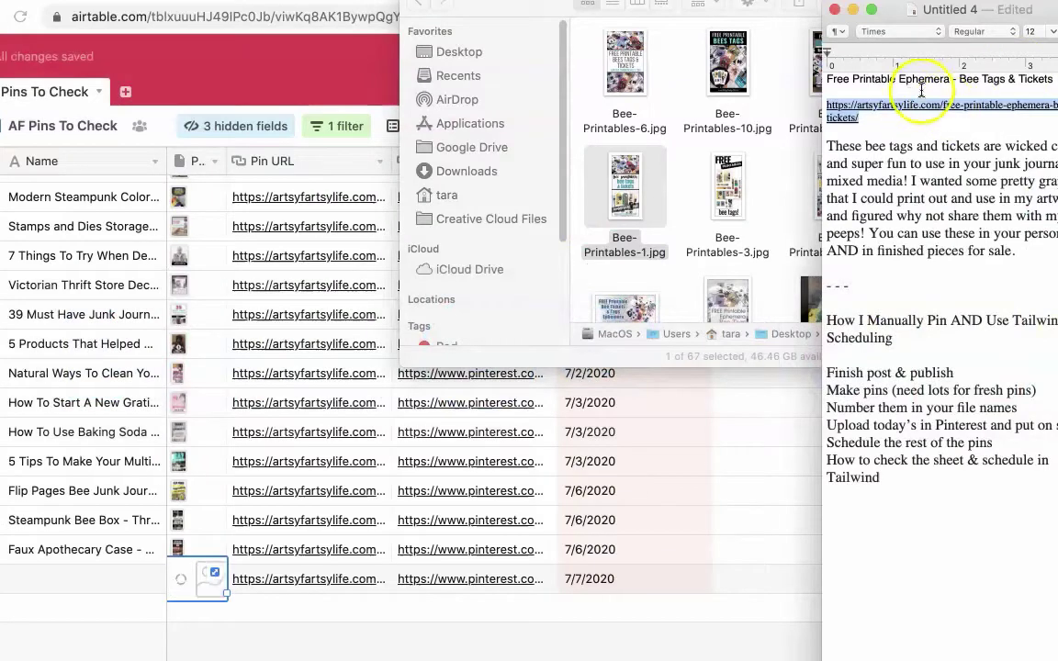
# - Name the record 'Free Printable Ephemera - Bee Tags & Tickets' using the title copied from the notes
pyautogui.click(921, 81)
pyautogui.tripleClick(921, 80)
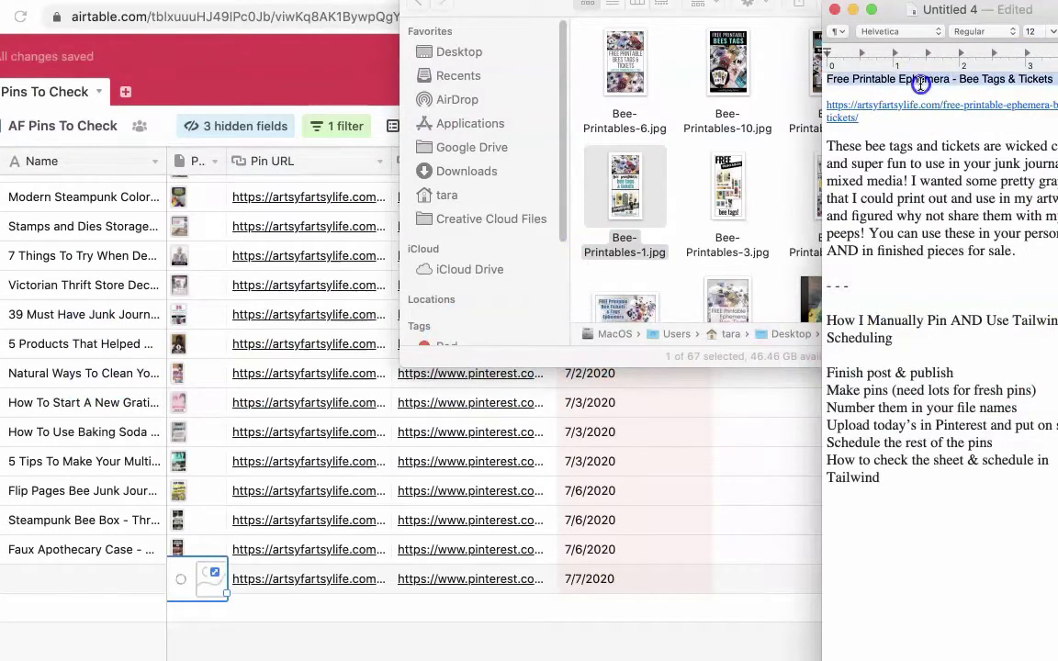
pyautogui.click(136, 569)
pyautogui.click(83, 585)
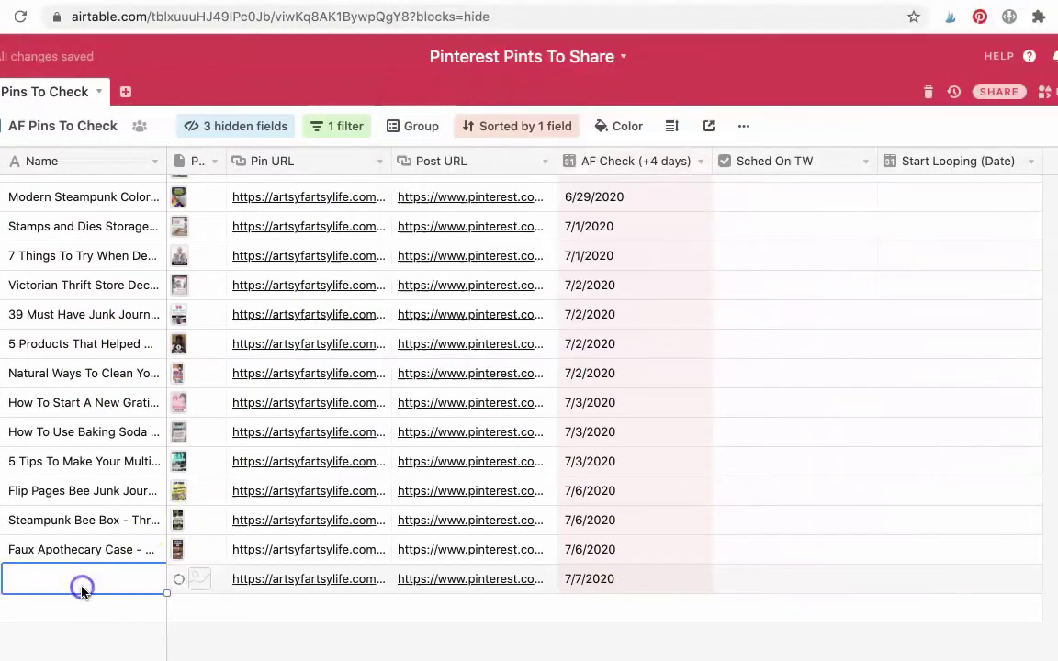
pyautogui.press('super+v')
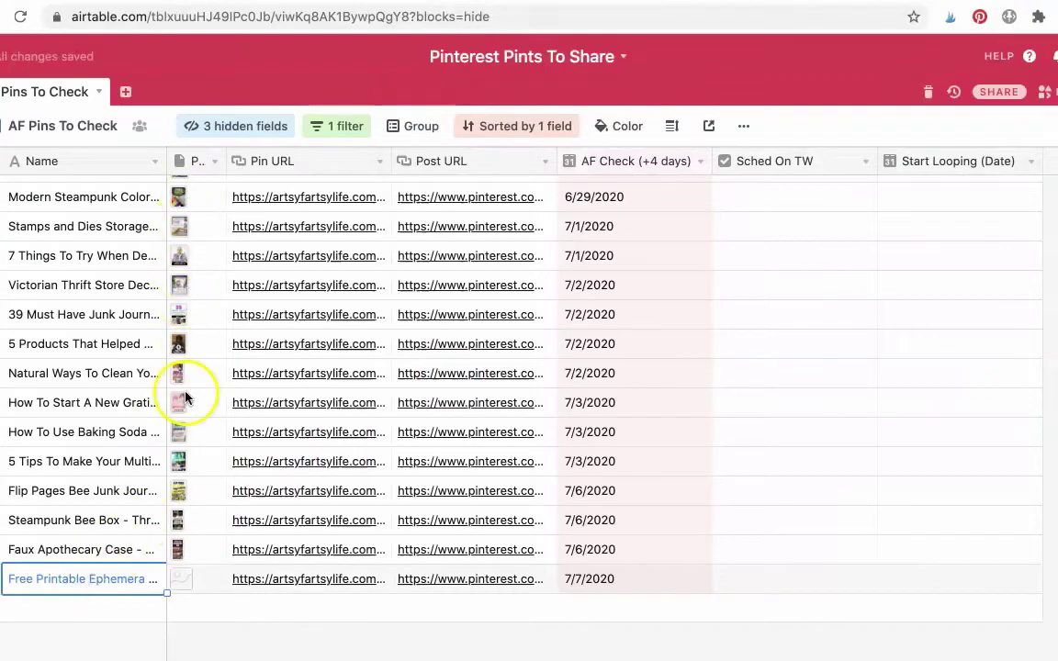
pyautogui.click(182, 349)
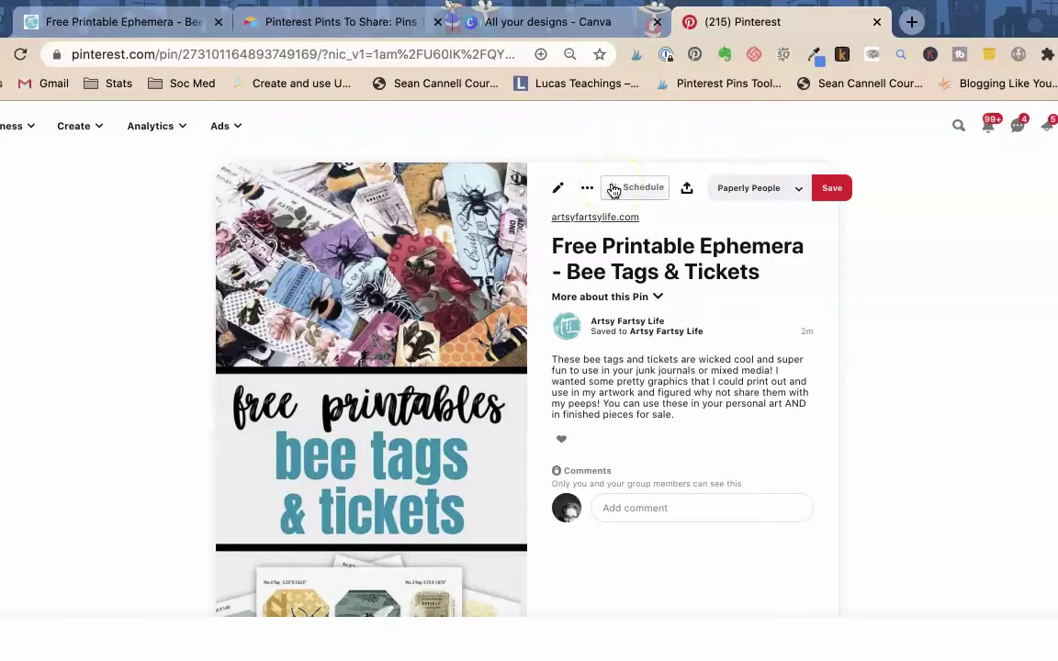
# - Bring up Tailwind's Tribes list for the bee tags pin
pyautogui.click(614, 190)
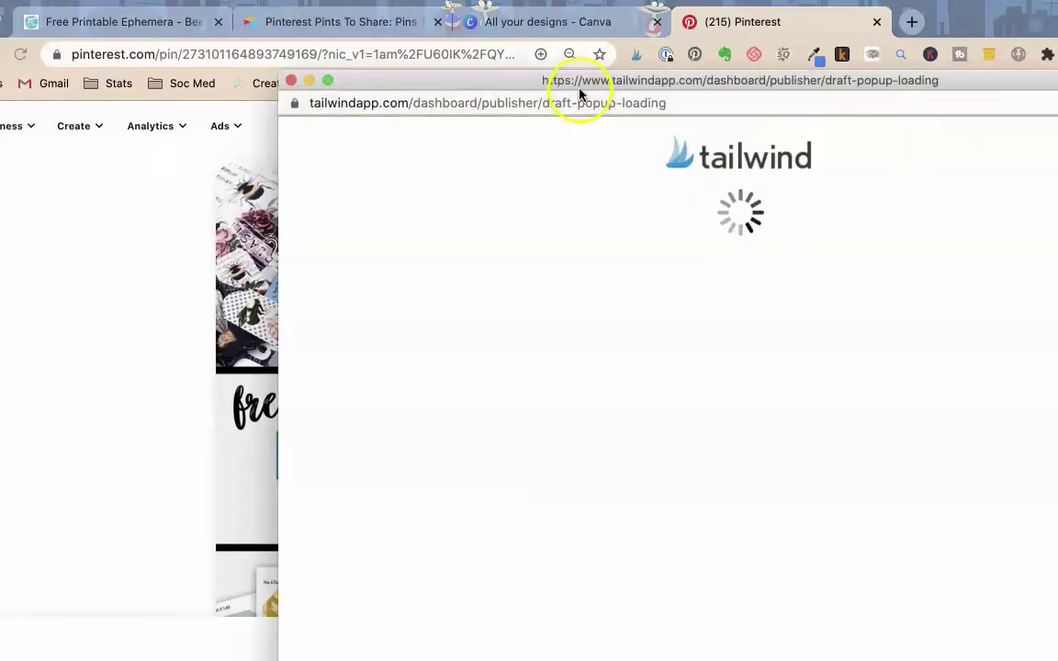
pyautogui.moveTo(579, 88); pyautogui.dragTo(529, 0)
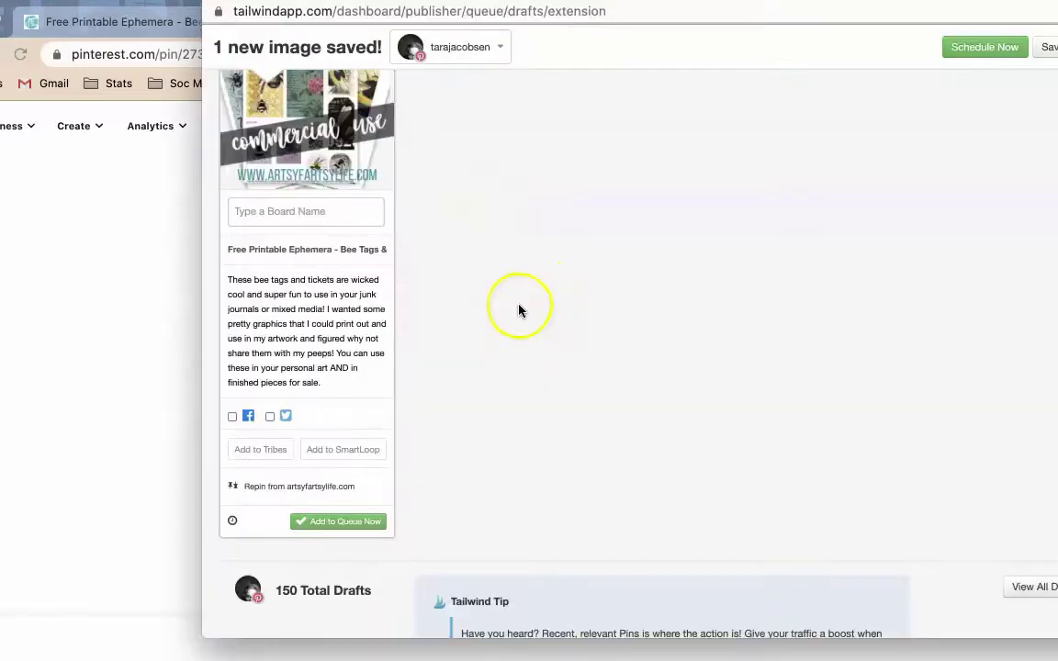
pyautogui.click(258, 450)
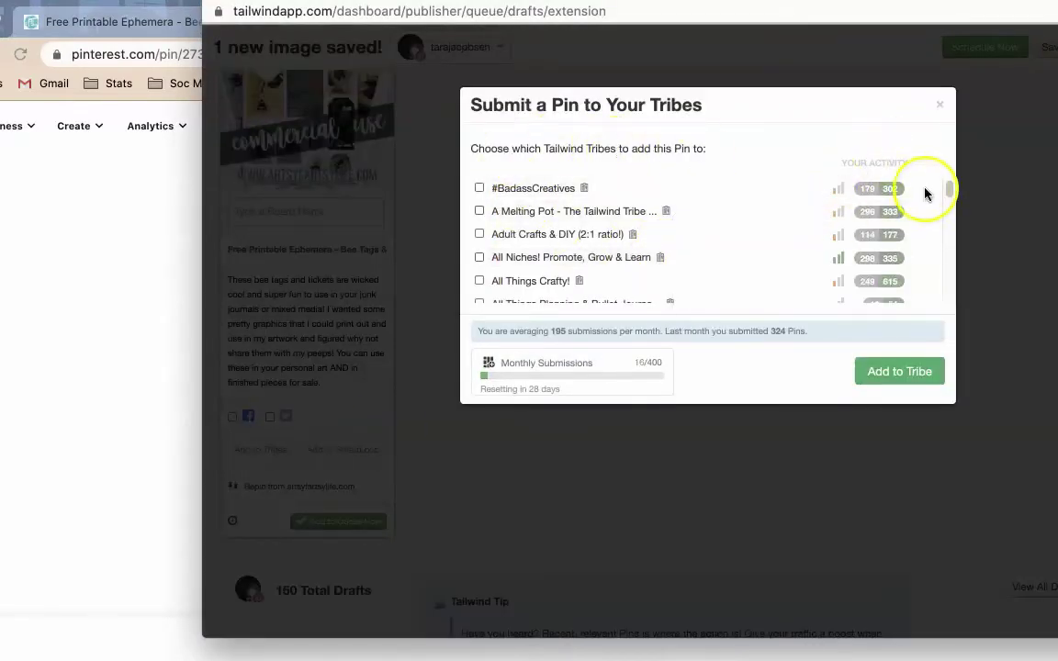
pyautogui.moveTo(942, 190); pyautogui.dragTo(926, 278)
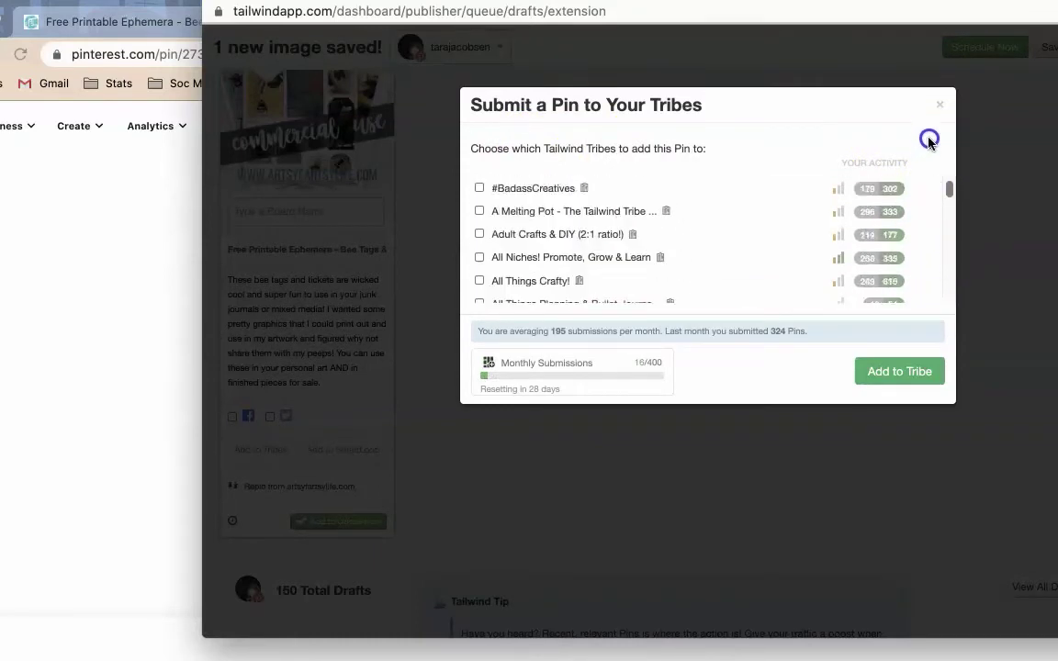
pyautogui.moveTo(927, 277); pyautogui.dragTo(928, 138)
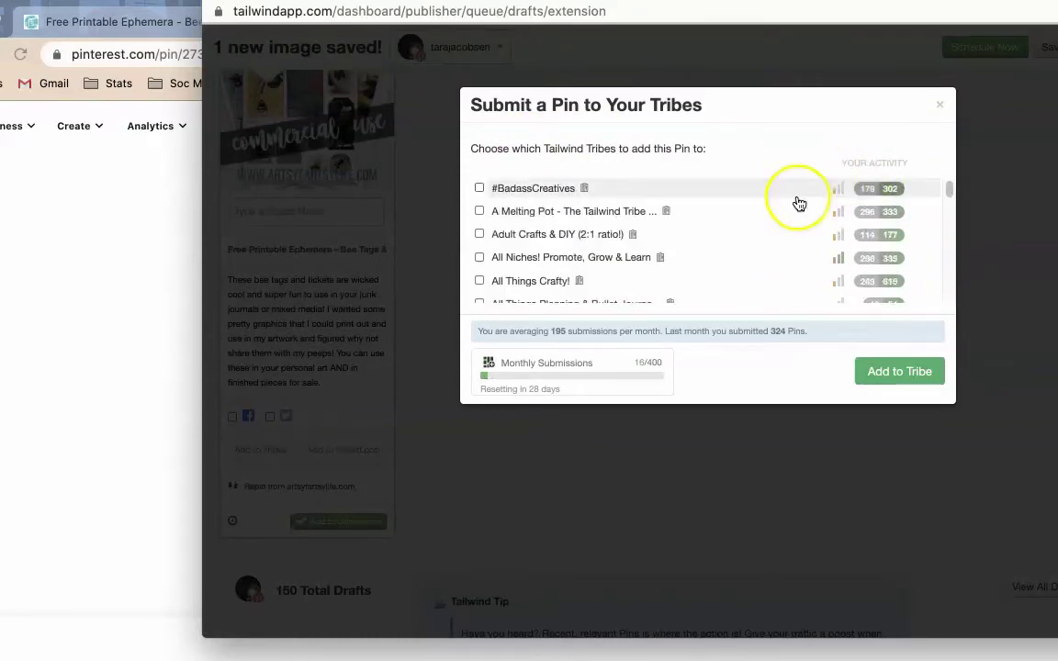
# - Tick #BadassCreatives, Adult Crafts & DIY, All Things Crafty! and DIY Bloggers
pyautogui.click(590, 190)
pyautogui.click(575, 232)
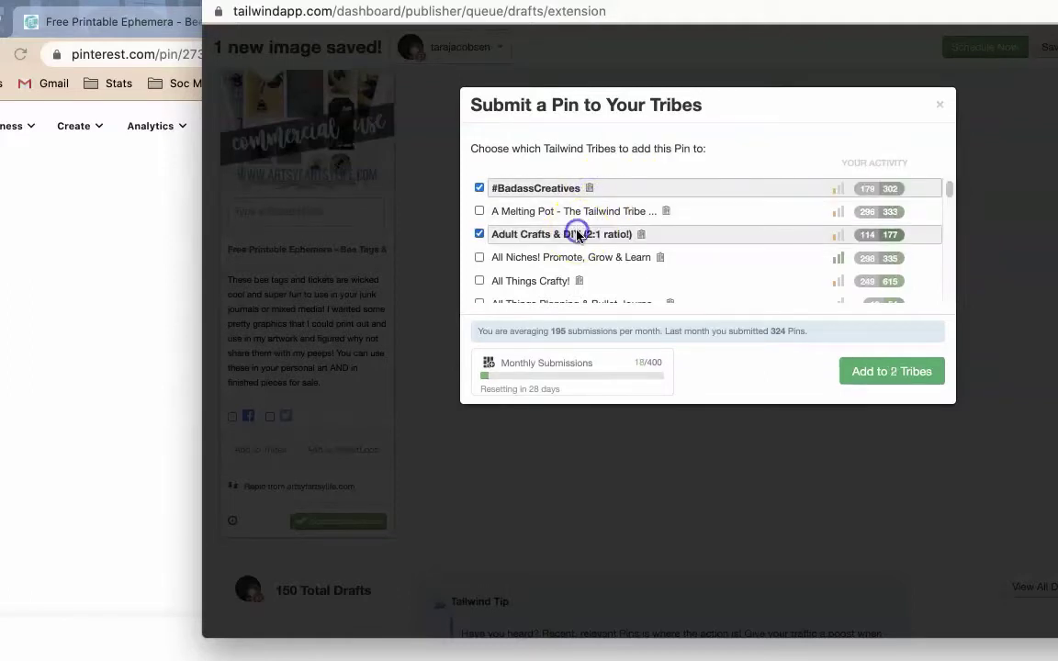
pyautogui.click(570, 282)
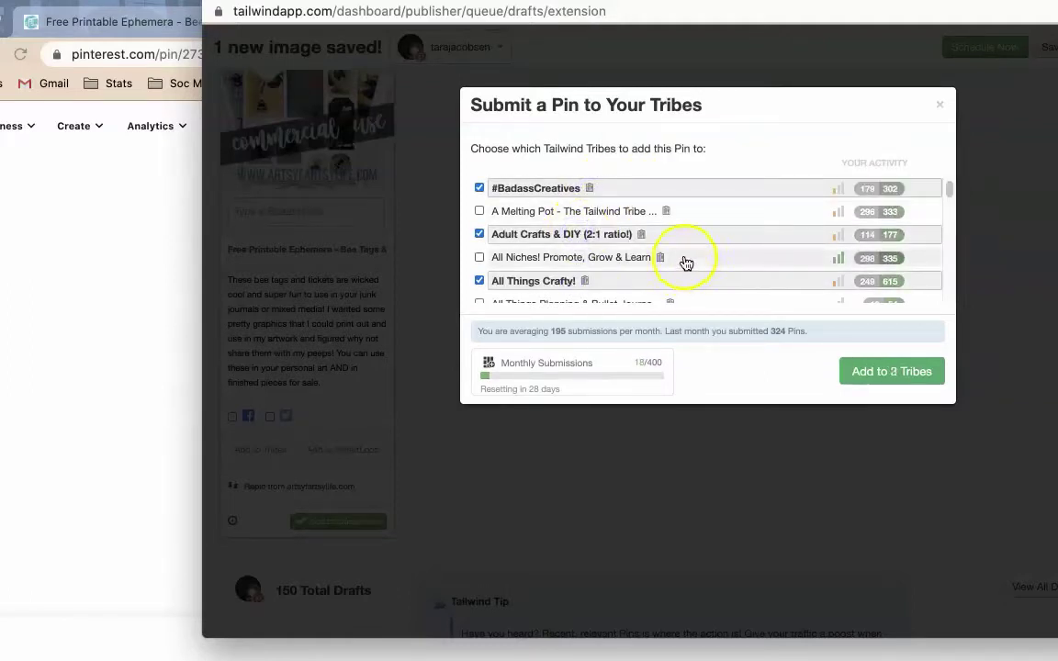
pyautogui.scroll(-3, 701, 240)
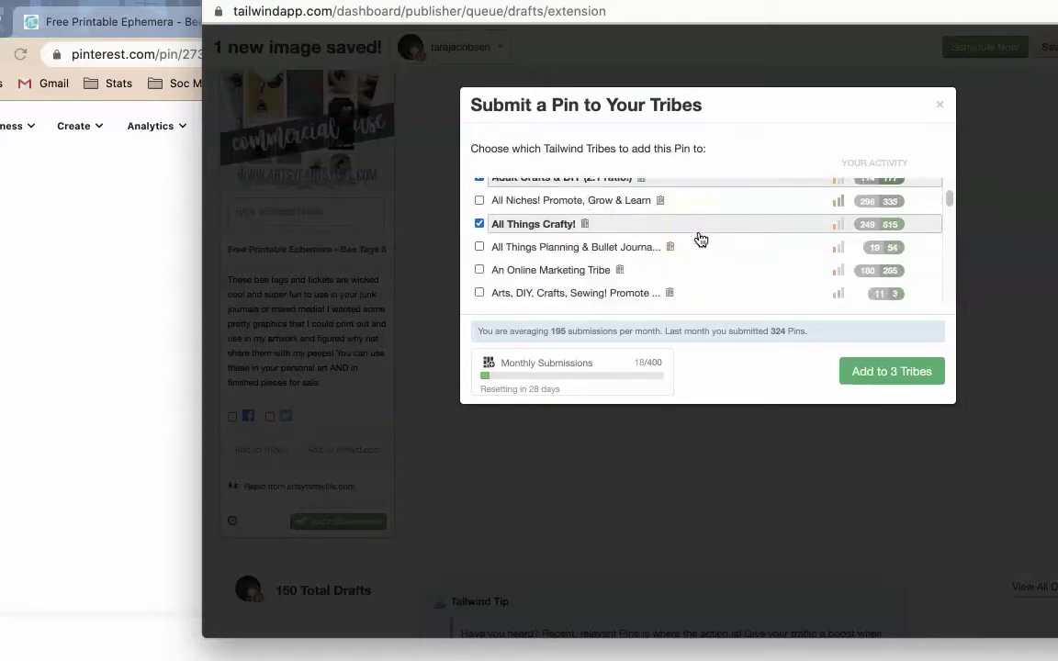
pyautogui.scroll(-1, 701, 240)
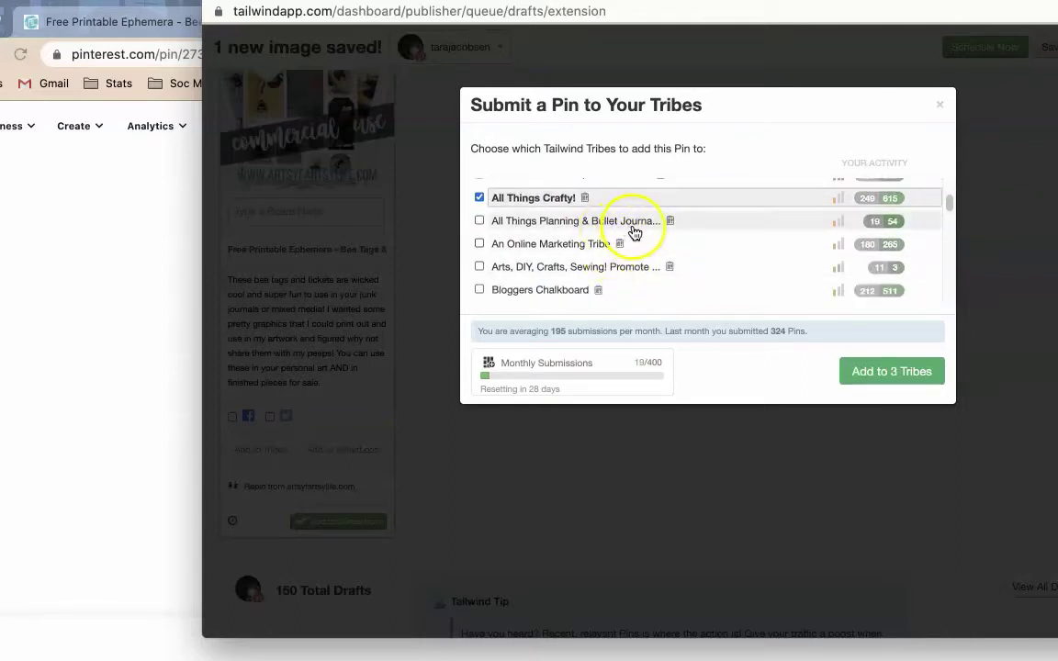
pyautogui.scroll(-1, 624, 235)
pyautogui.scroll(-2, 635, 235)
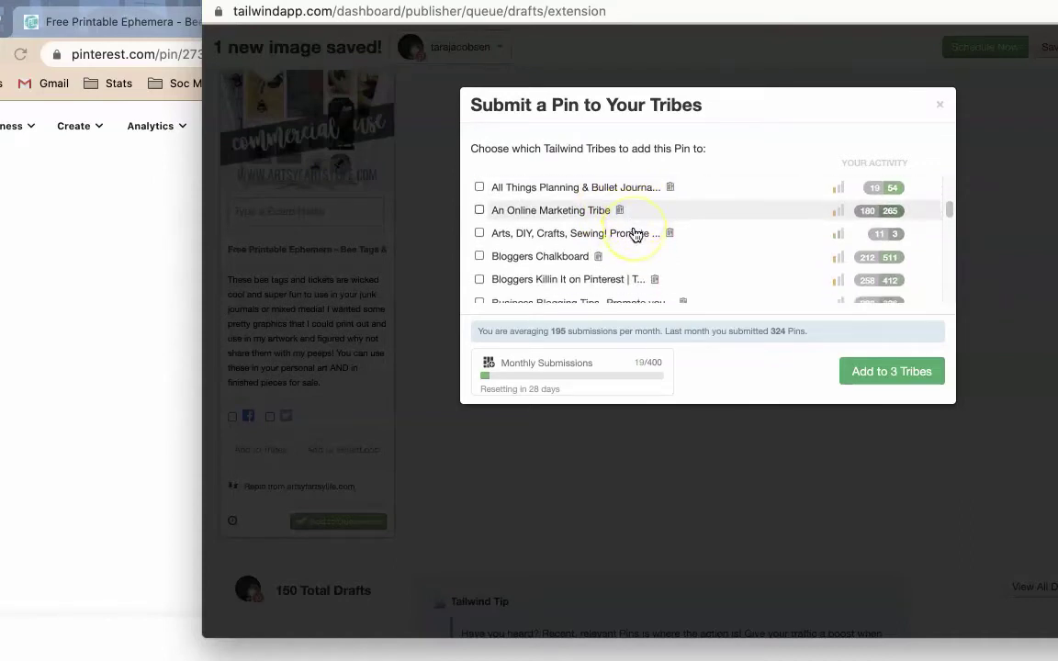
pyautogui.scroll(-2, 635, 235)
pyautogui.scroll(-2, 632, 233)
pyautogui.scroll(-1, 631, 233)
pyautogui.scroll(-1, 634, 239)
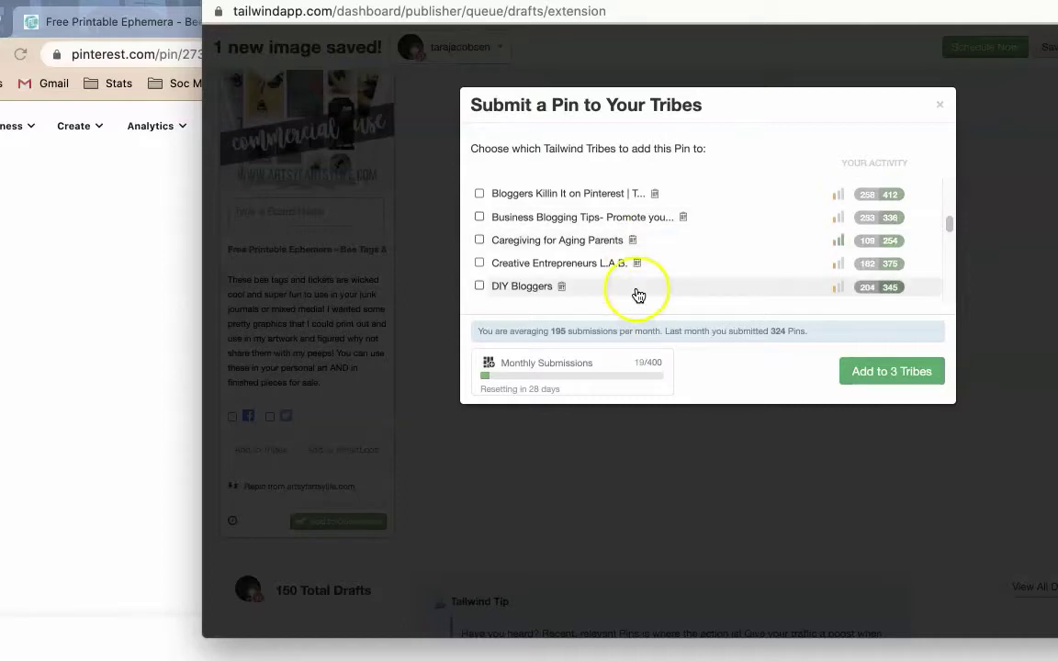
pyautogui.click(634, 288)
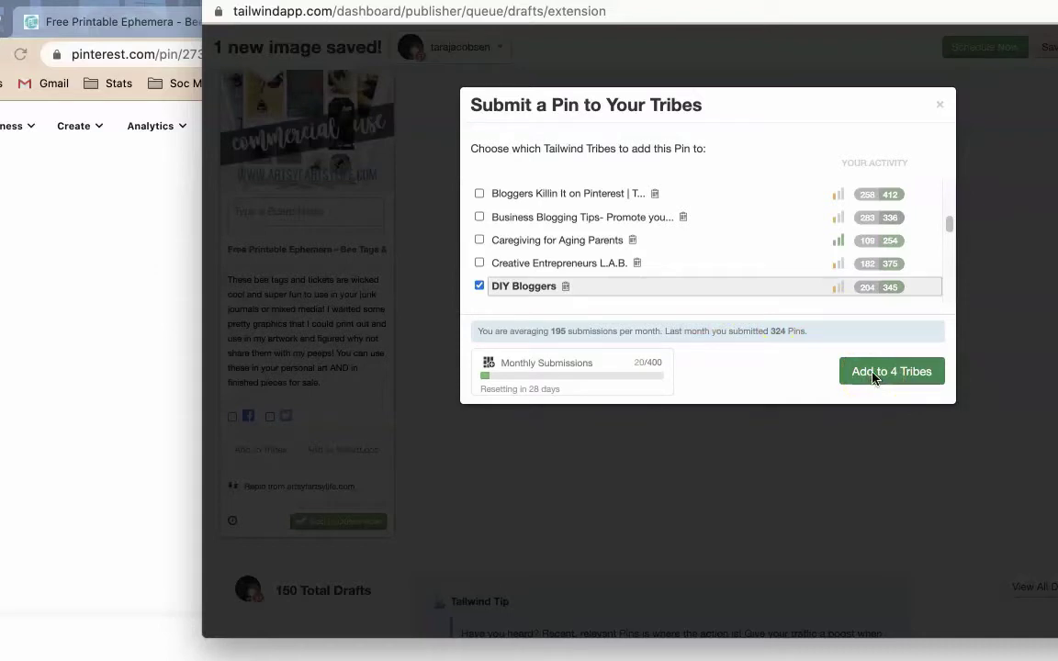
# - Submit the pin to the four Tribes, dismiss the confirmation and close Tailwind
pyautogui.click(874, 379)
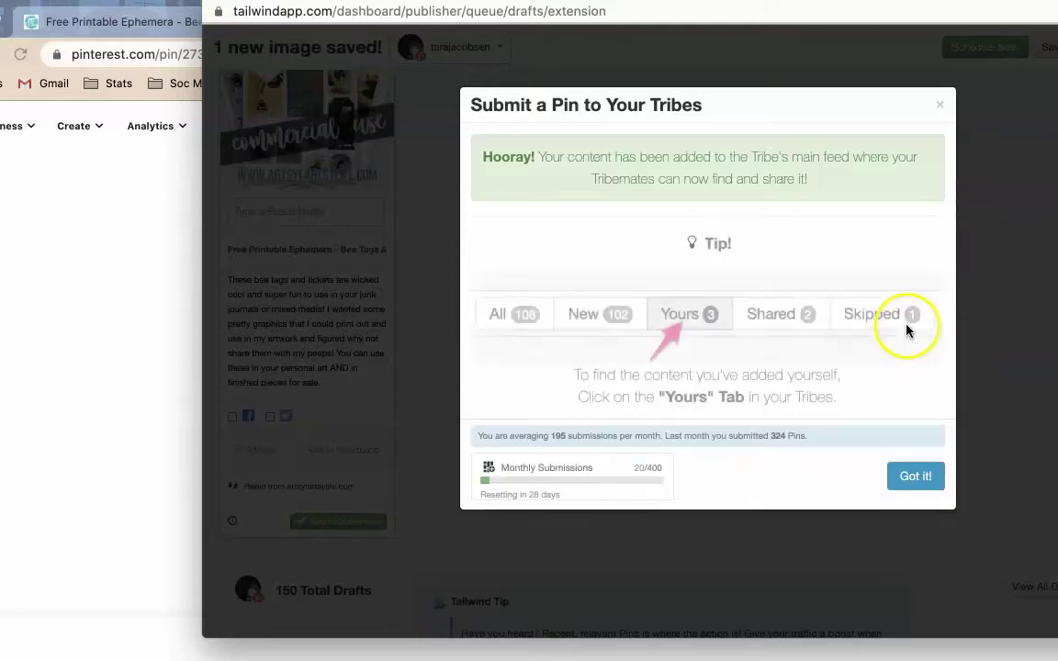
pyautogui.click(910, 478)
pyautogui.click(793, 401)
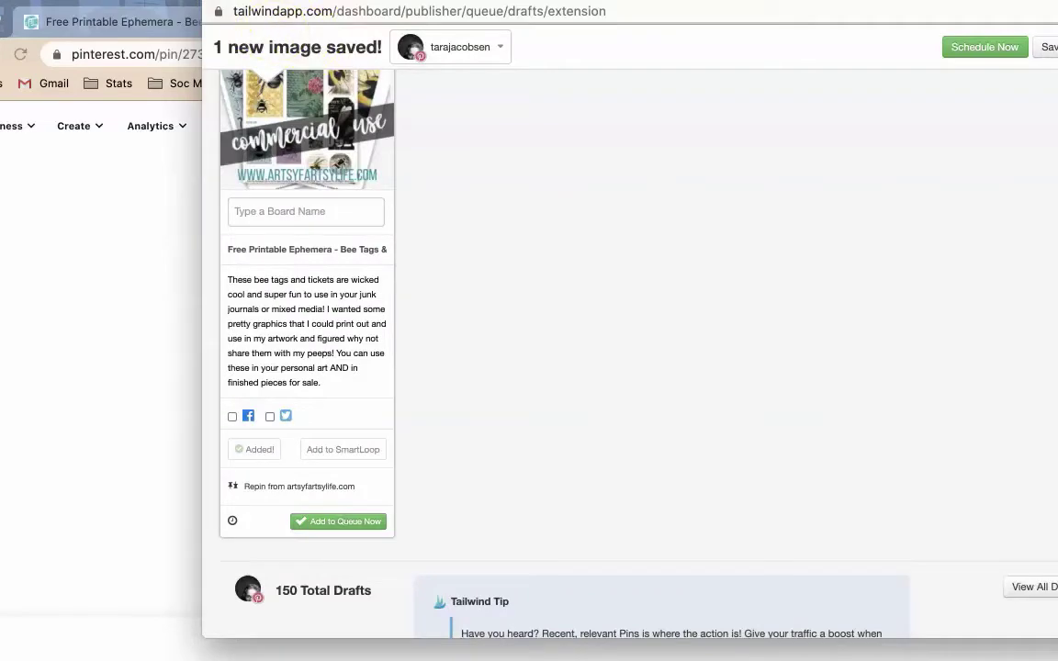
pyautogui.press('super+w')
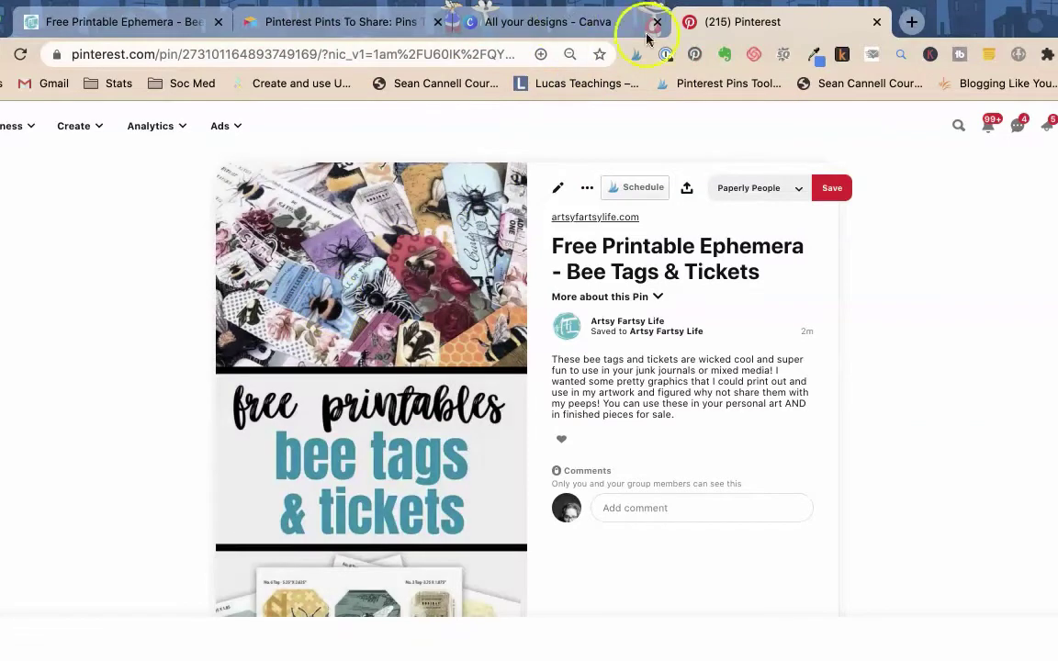
# - Scroll over the published bee tags pin, then return to the Pins To Post AF folder with nothing selected
pyautogui.scroll(-3, 740, 130)
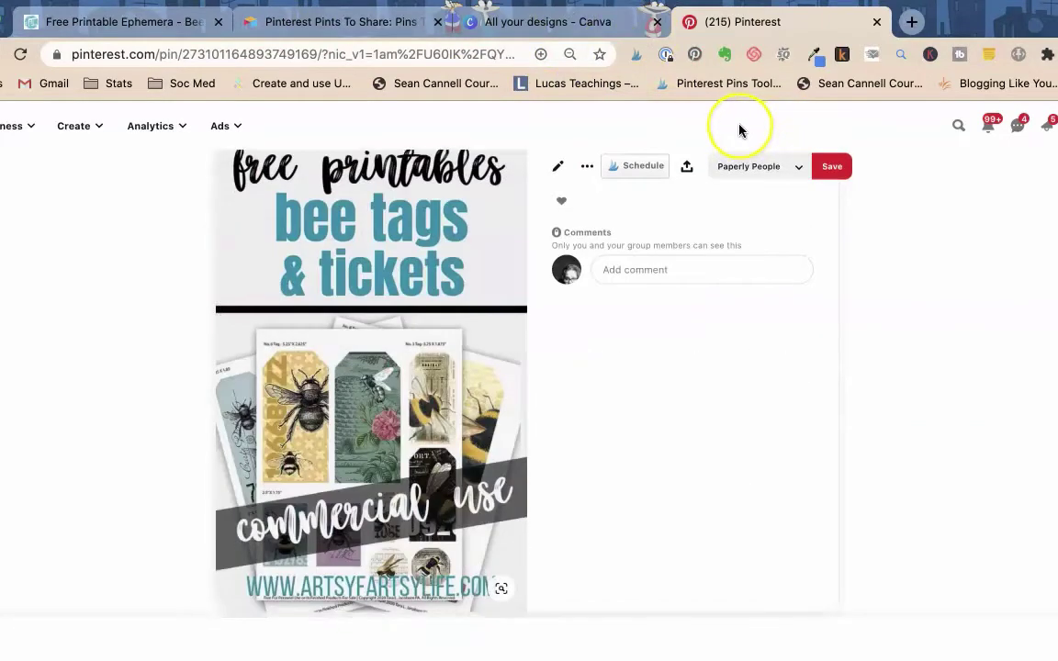
pyautogui.scroll(-2, 739, 130)
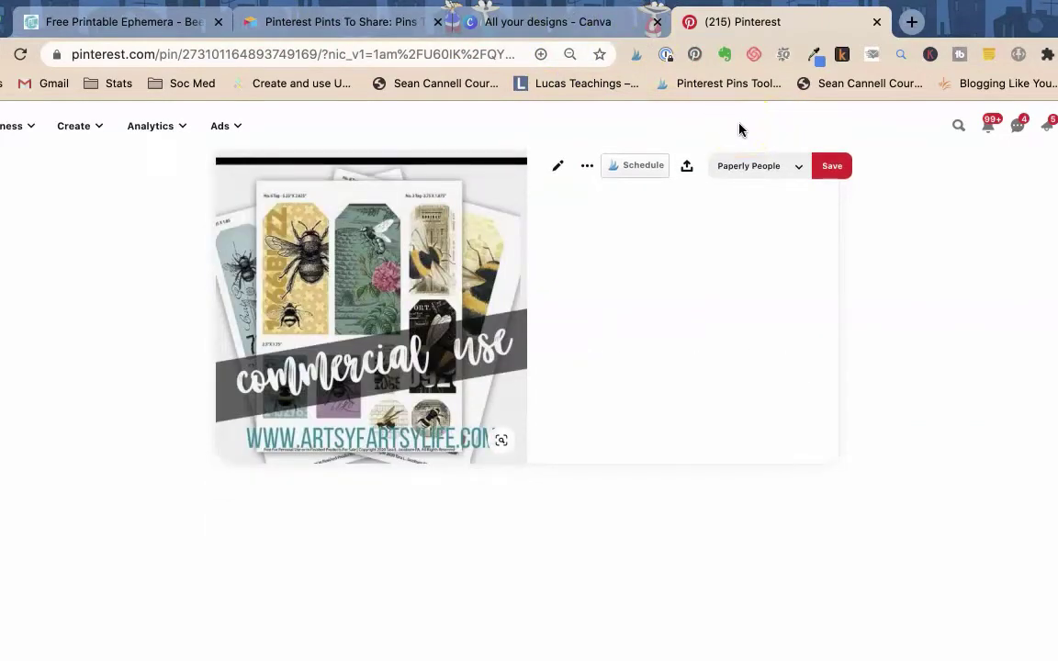
pyautogui.scroll(5, 740, 129)
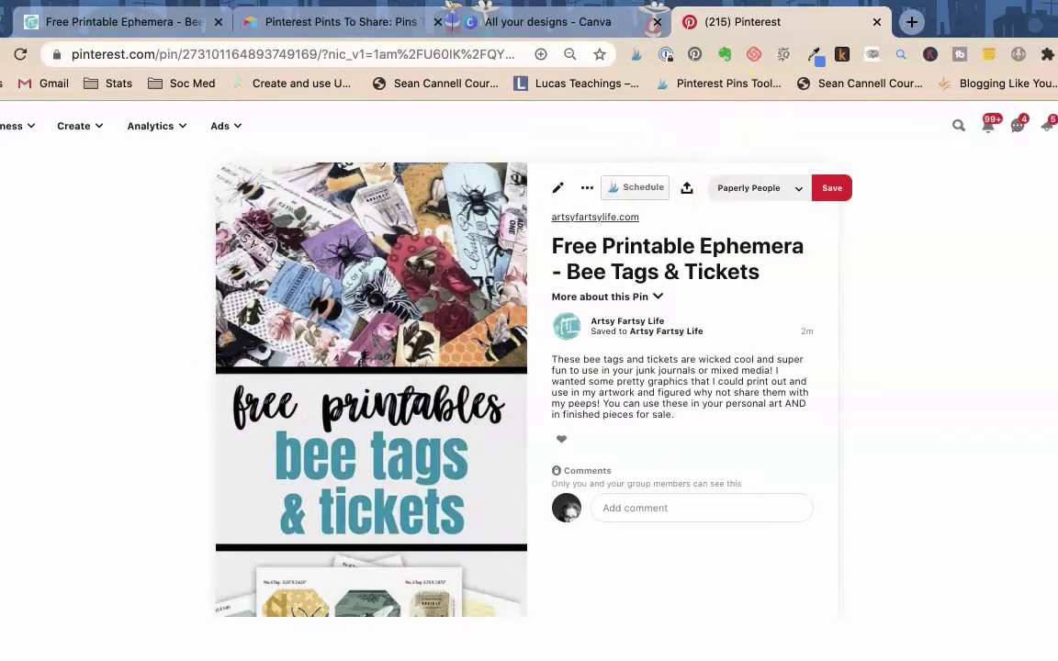
pyautogui.press('super+Tab')
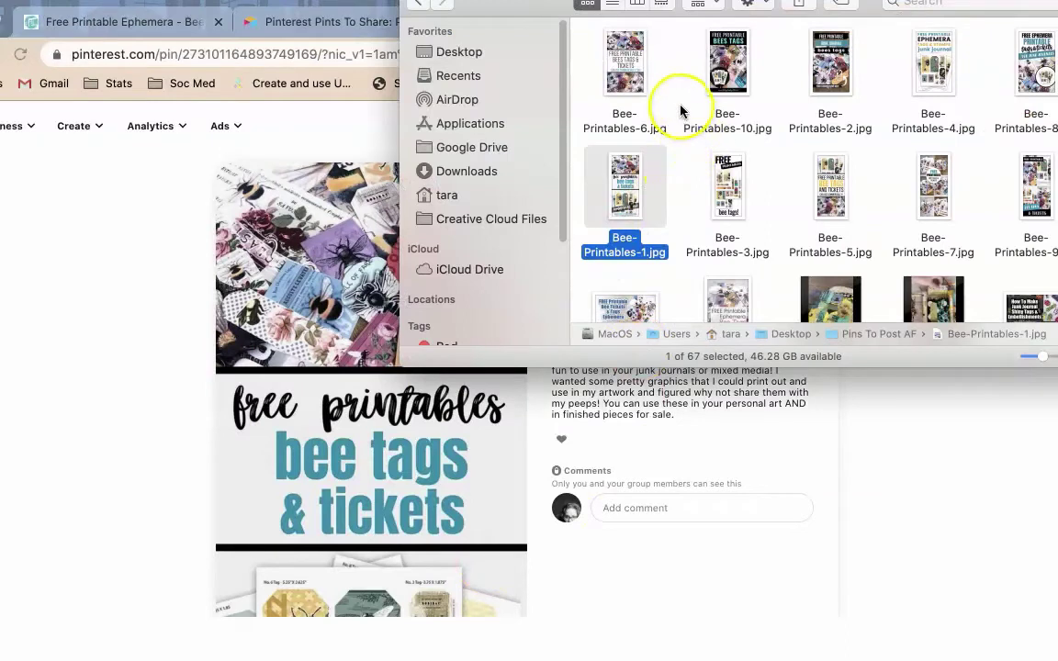
pyautogui.click(680, 111)
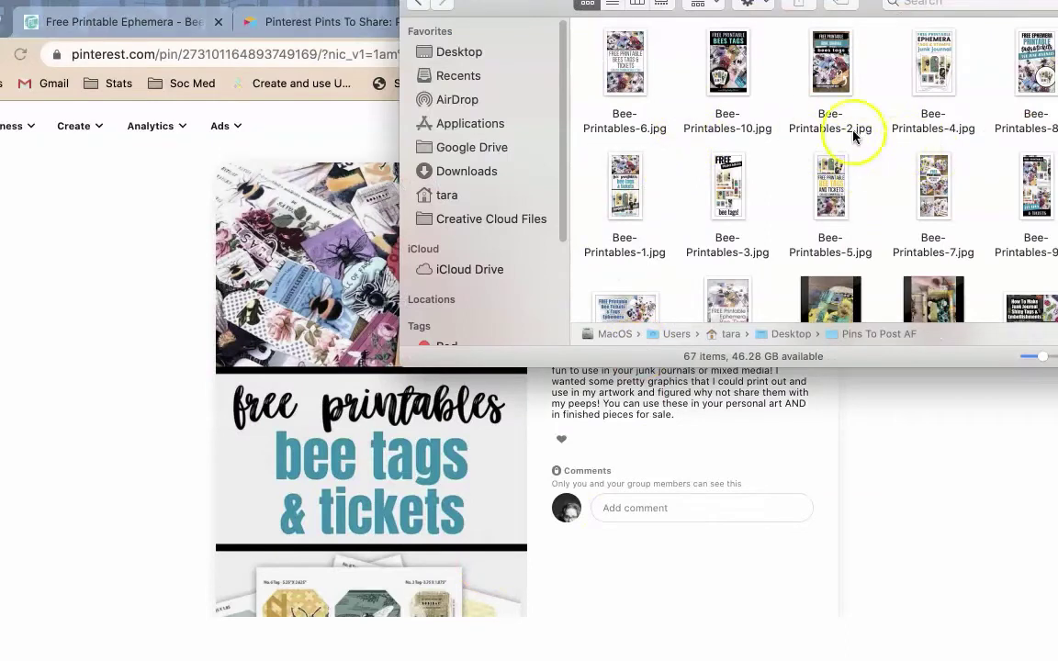
# - Show Apple Calendar in month view for July 2020
pyautogui.moveTo(514, 6); pyautogui.dragTo(877, 0)
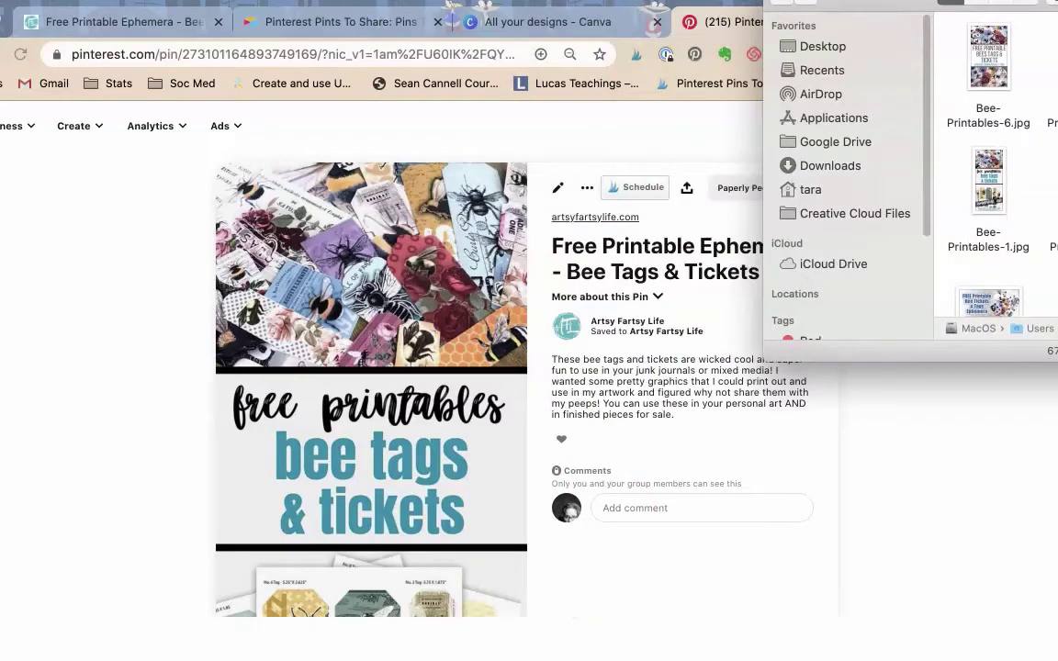
pyautogui.press('super+Tab')
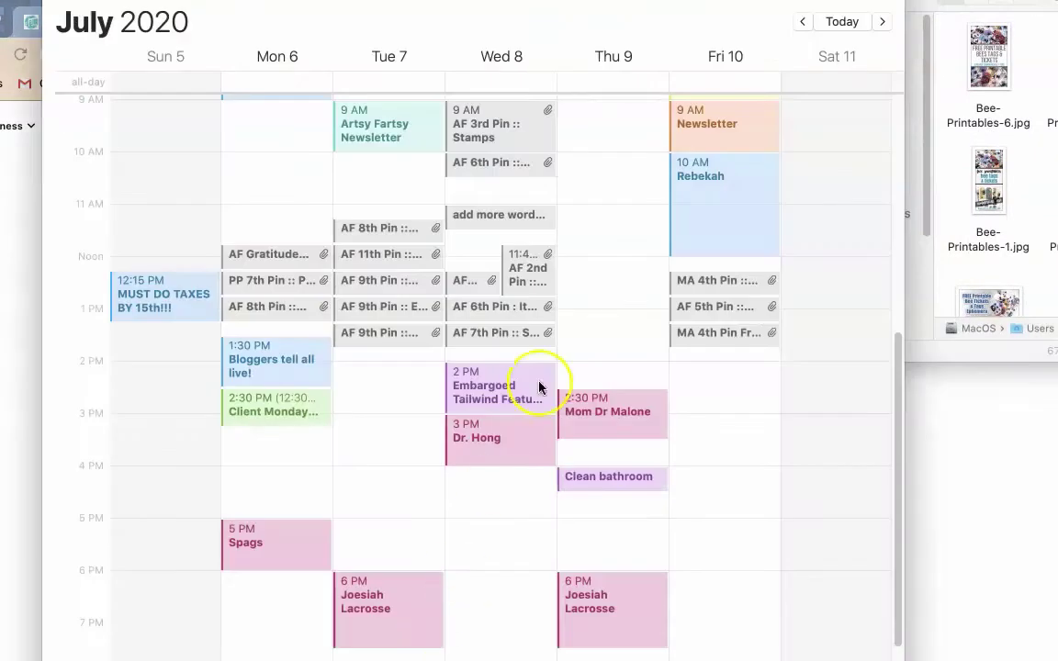
pyautogui.moveTo(616, 0)
pyautogui.mouseDown()
pyautogui.moveTo(570, 38)
pyautogui.moveTo(551, 7)
pyautogui.mouseUp()
pyautogui.click(442, 8)
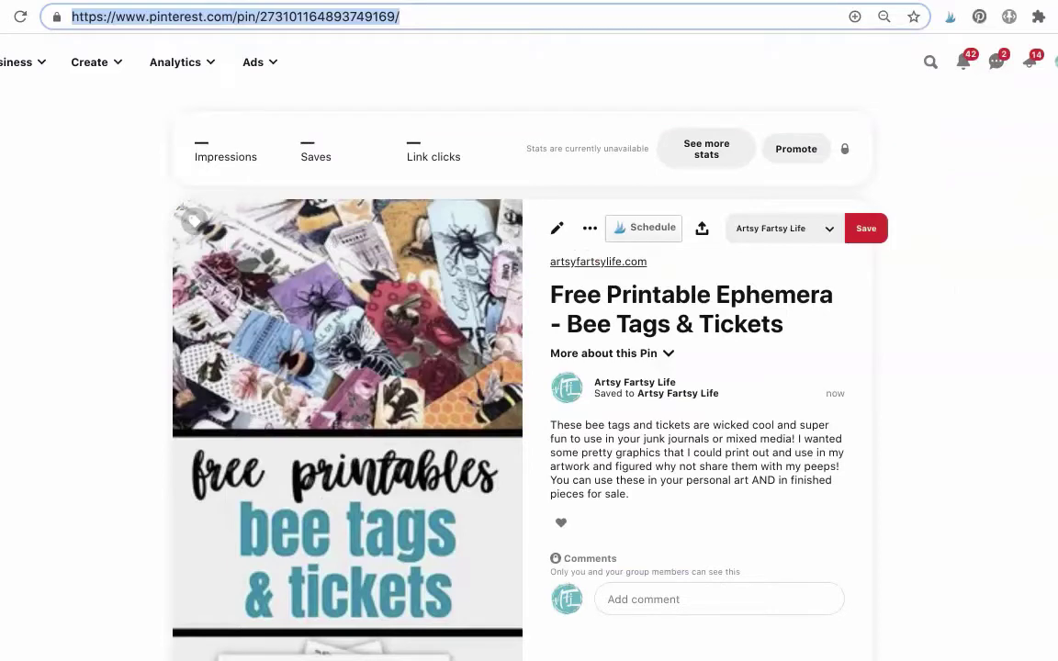
# - Select the bee tags pin link and description in TextEdit, then return to Calendar
pyautogui.press('super+Tab')
pyautogui.press('super+Tab')
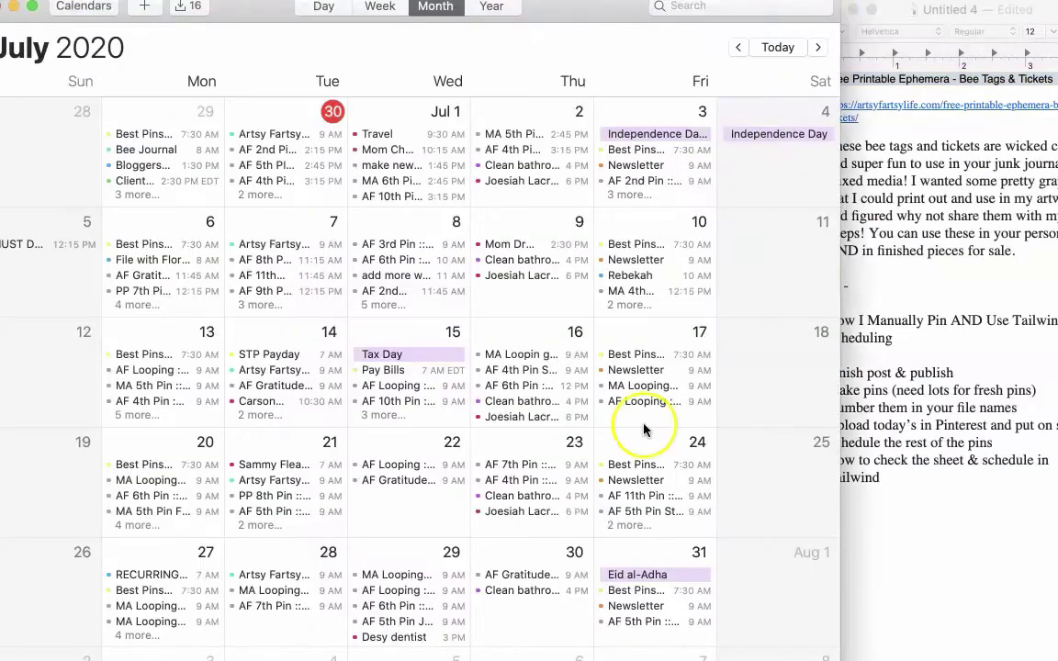
pyautogui.click(854, 220)
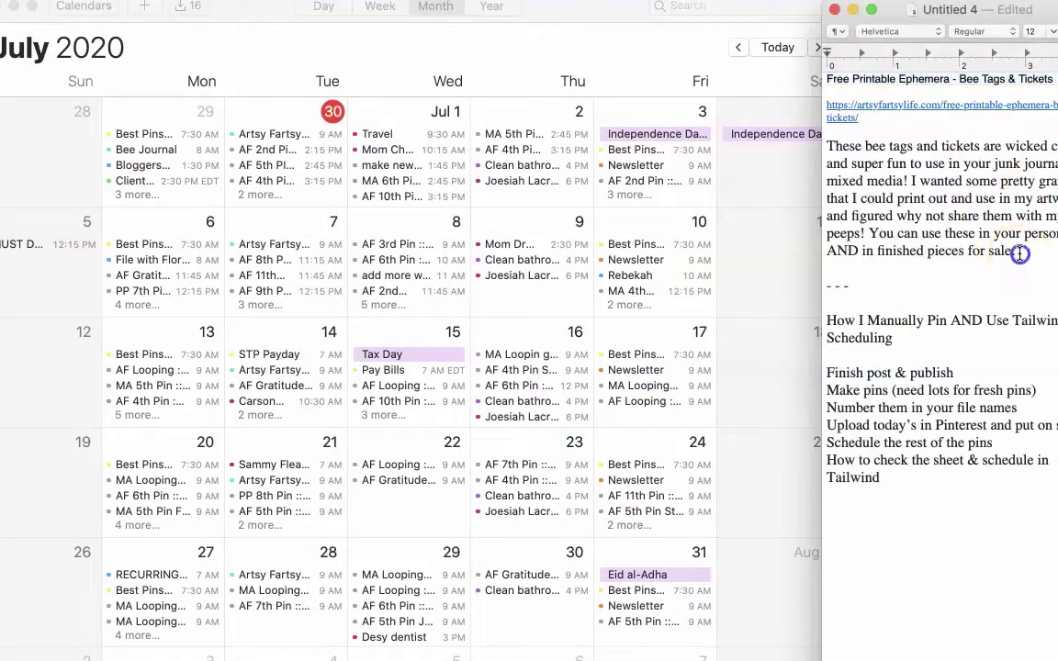
pyautogui.moveTo(1016, 251); pyautogui.dragTo(800, 90)
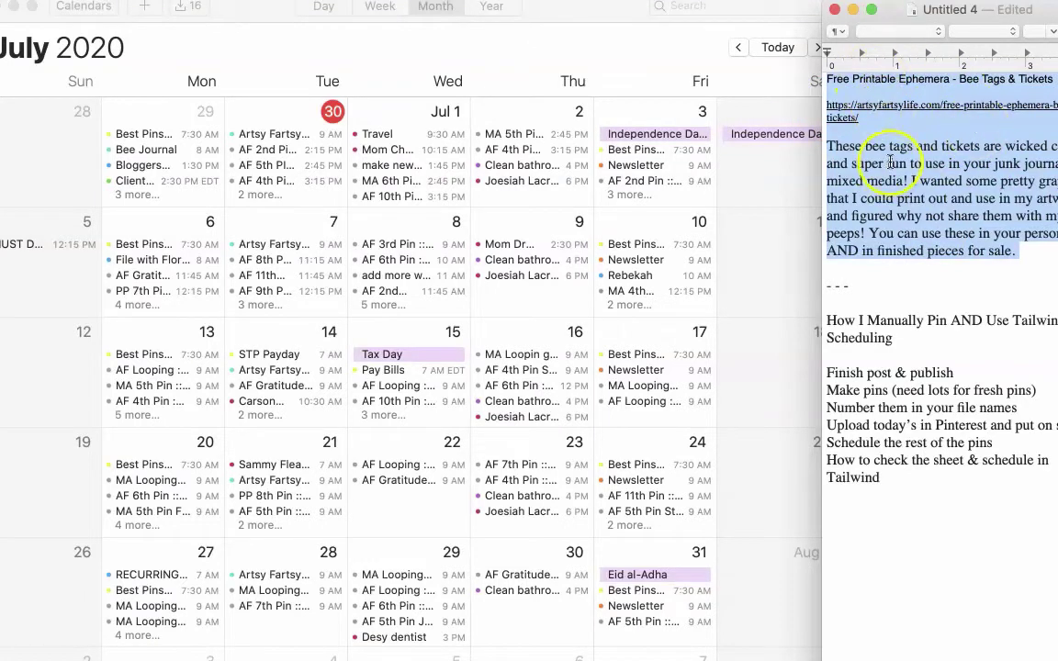
pyautogui.click(772, 200)
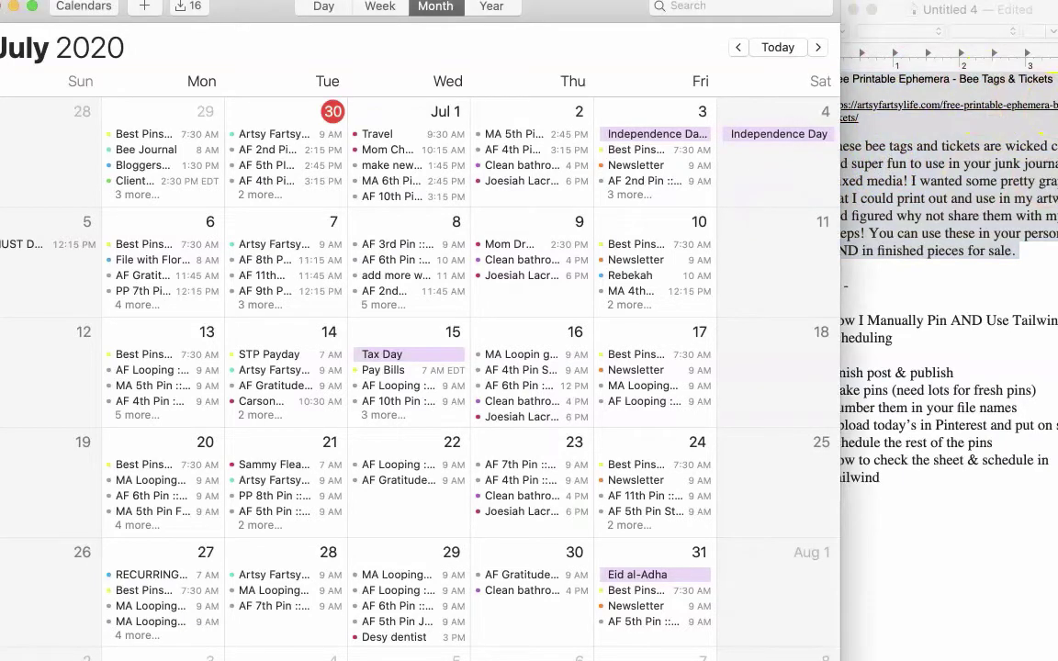
# - Narrow the pin-images folder beside the calendar and create a July 8 event 'AF Bee Ephemera - Pin 2'
pyautogui.moveTo(1056, 2); pyautogui.dragTo(822, 75)
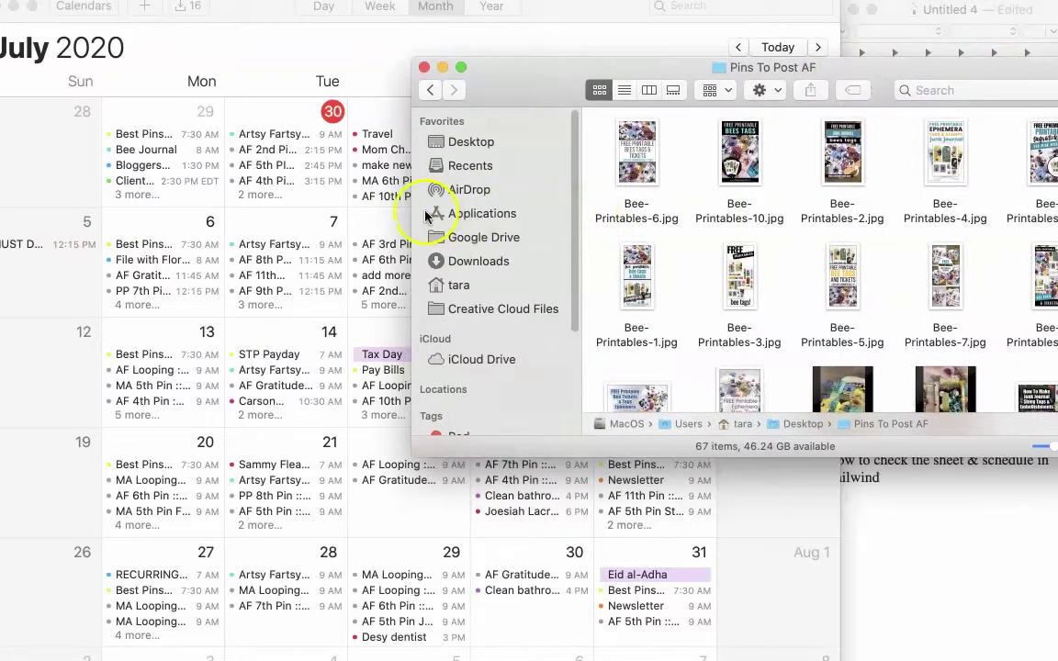
pyautogui.moveTo(411, 217); pyautogui.dragTo(838, 200)
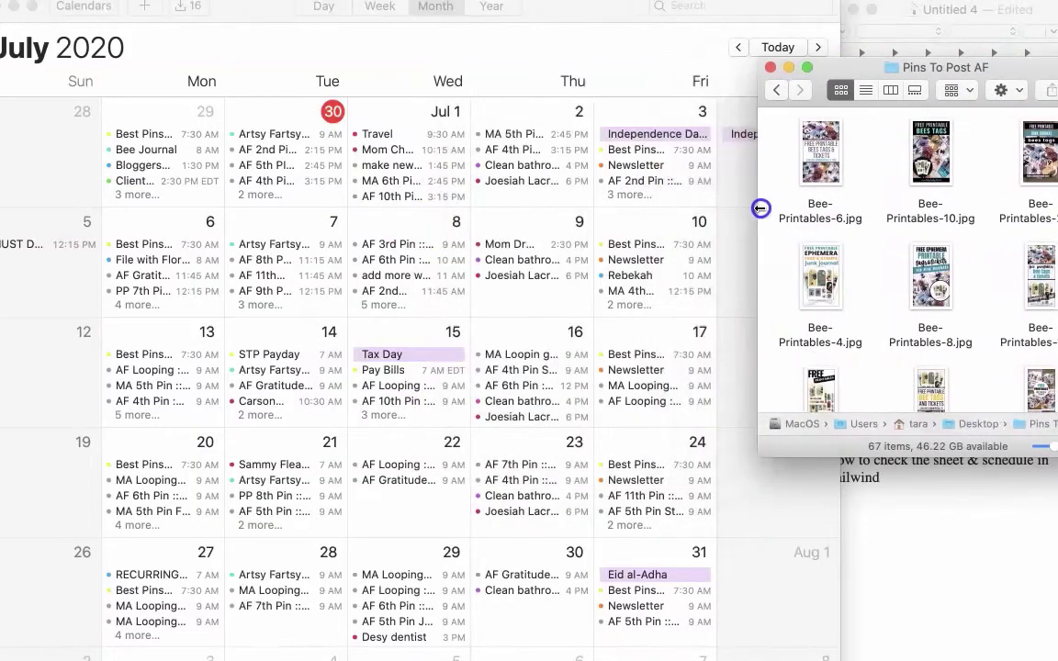
pyautogui.scroll(-1, 1010, 246)
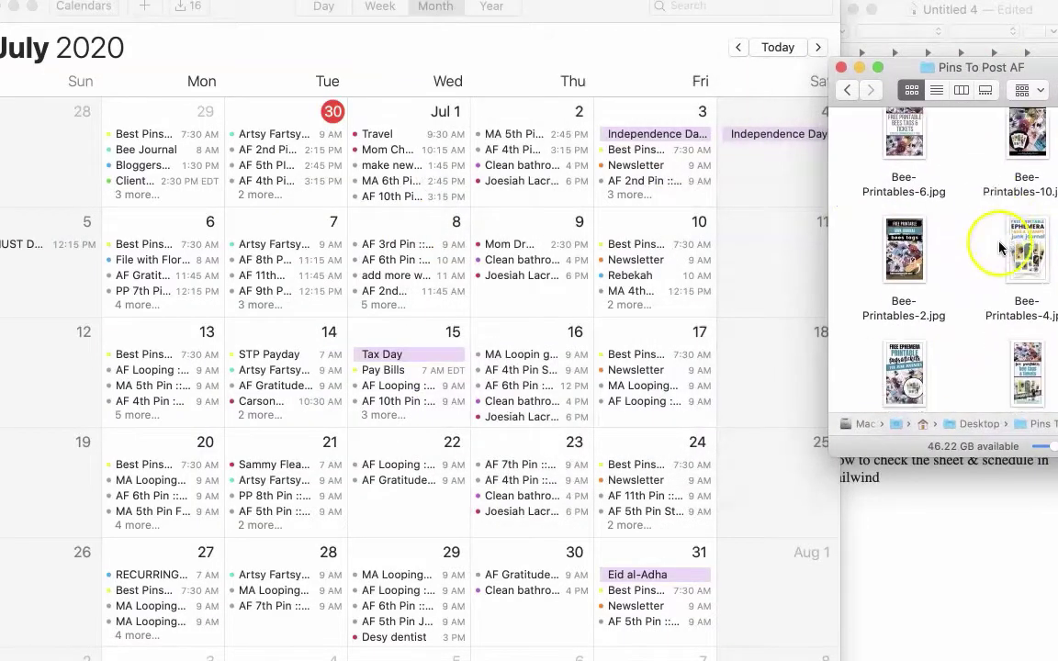
pyautogui.scroll(-1, 1006, 246)
pyautogui.scroll(-1, 1002, 245)
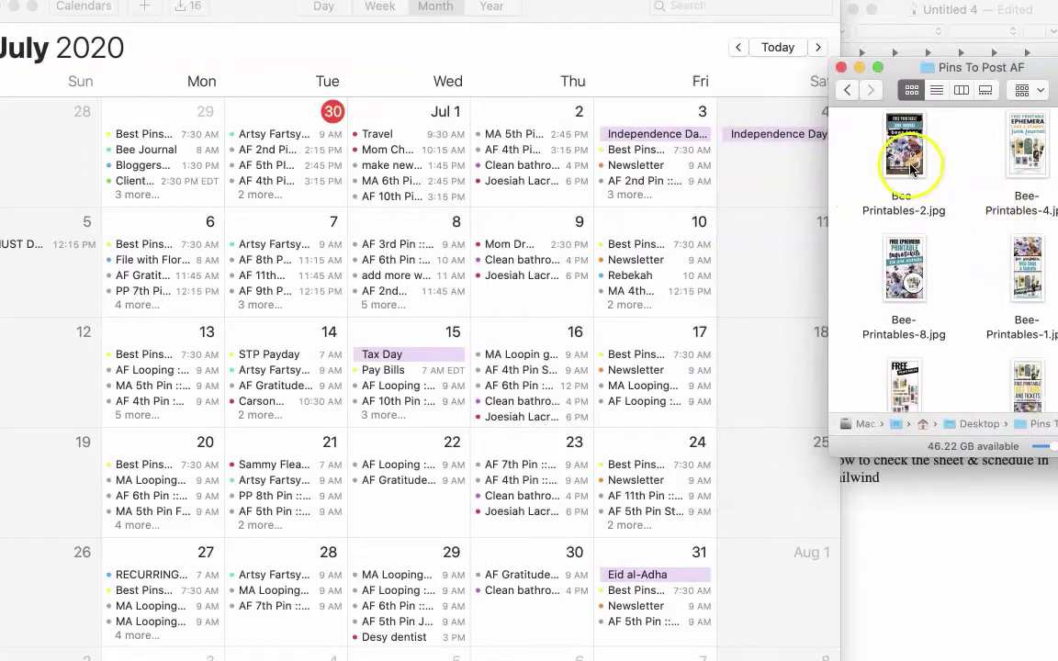
pyautogui.click(414, 234)
pyautogui.doubleClick(385, 227)
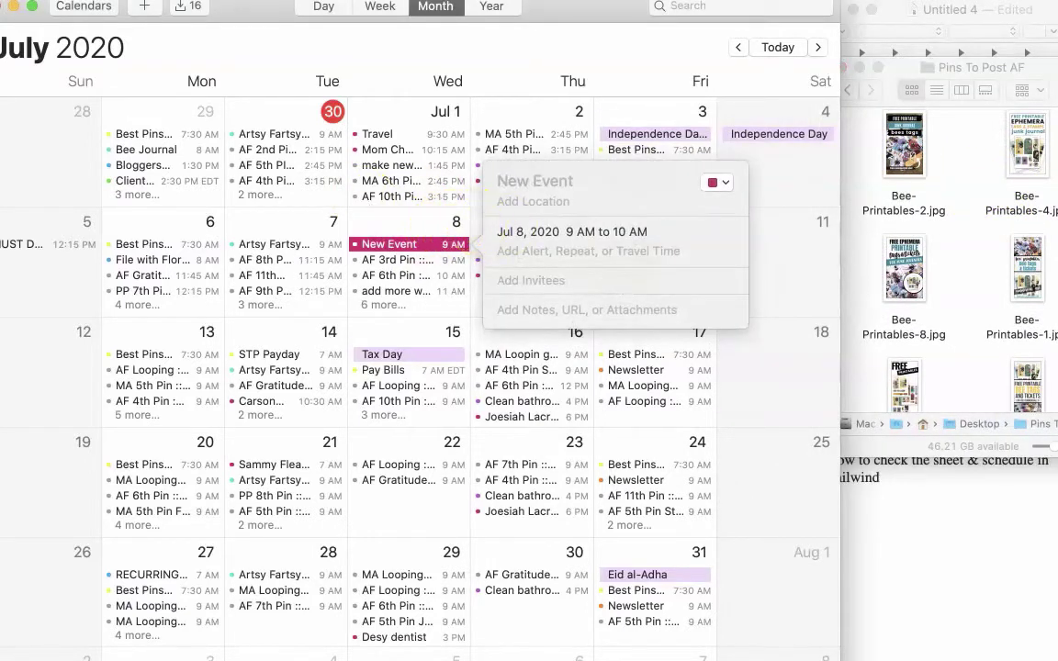
pyautogui.write('AF')
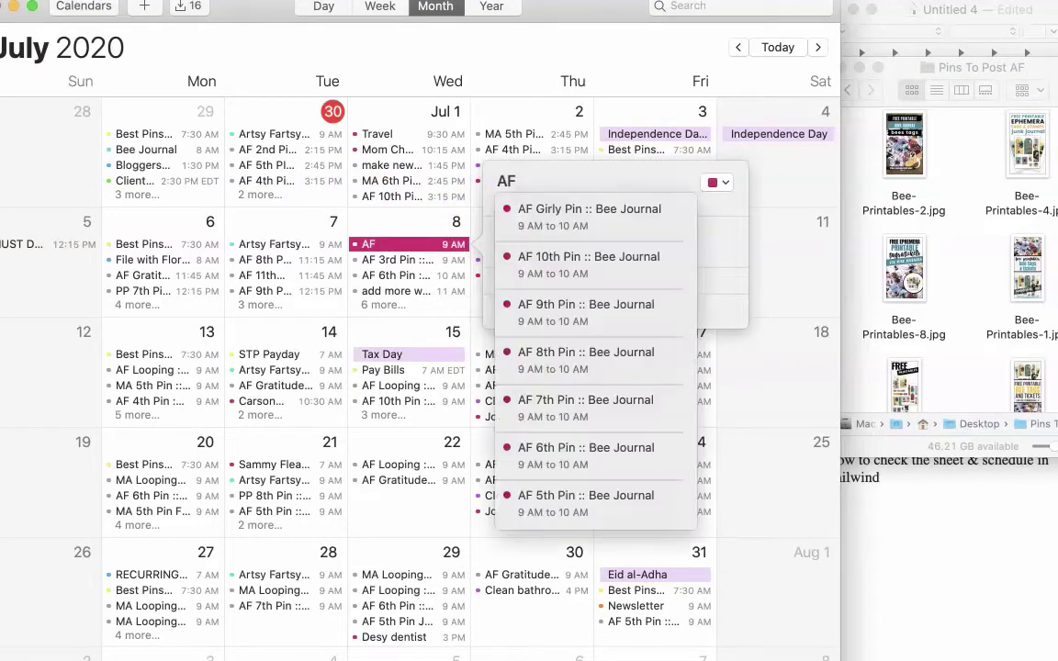
pyautogui.write(' Bee Ephemera - Pin 2')
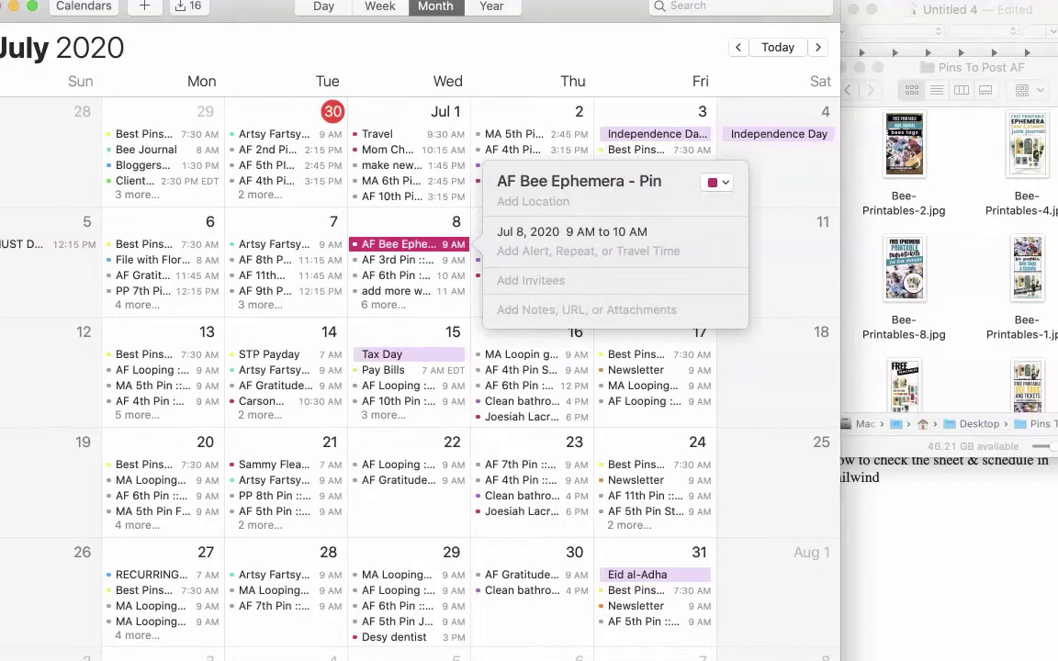
# - Paste the pin description and link into notes, attach Bee-Printables-2.jpg, and file the event under PENDING
pyautogui.click(513, 310)
pyautogui.write('Free Printable Ephemera - Bee Tags & Tickets  https://artsyfartsylife.com/free-printable-ephemera-bee-tags-tickets/  These bee tags and tickets are wicked cool and super fun to use in your junk journals or mixed media! I wanted some pretty graphics that I could print out and use in my artwork and figured why not share them with my peeps! You can use these in your personal art AND in finished pieces for sale.')
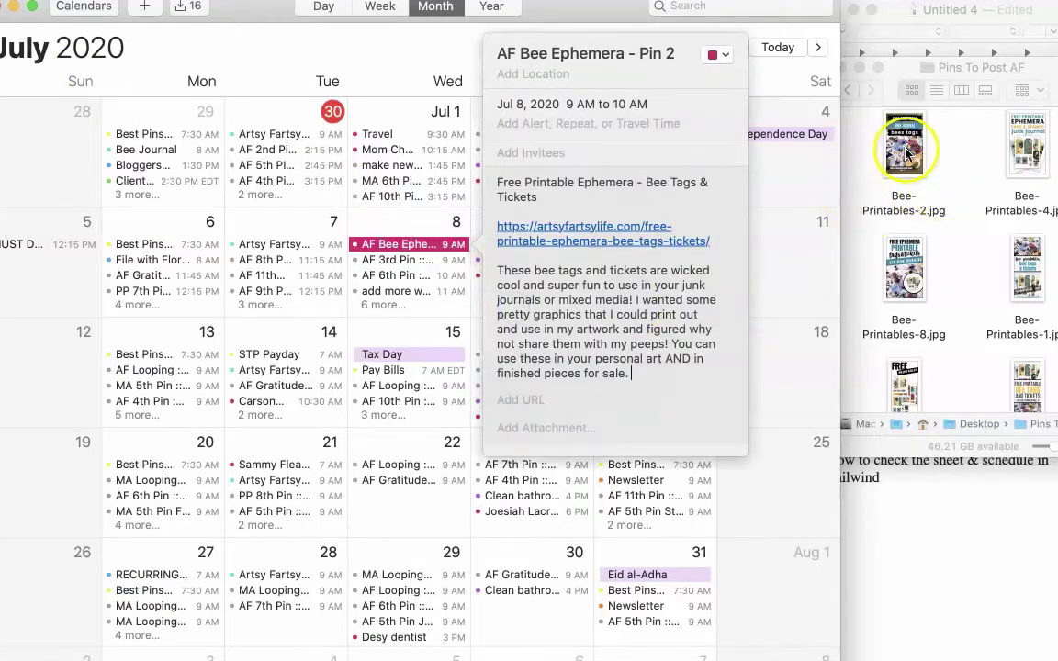
pyautogui.moveTo(906, 151); pyautogui.dragTo(576, 427)
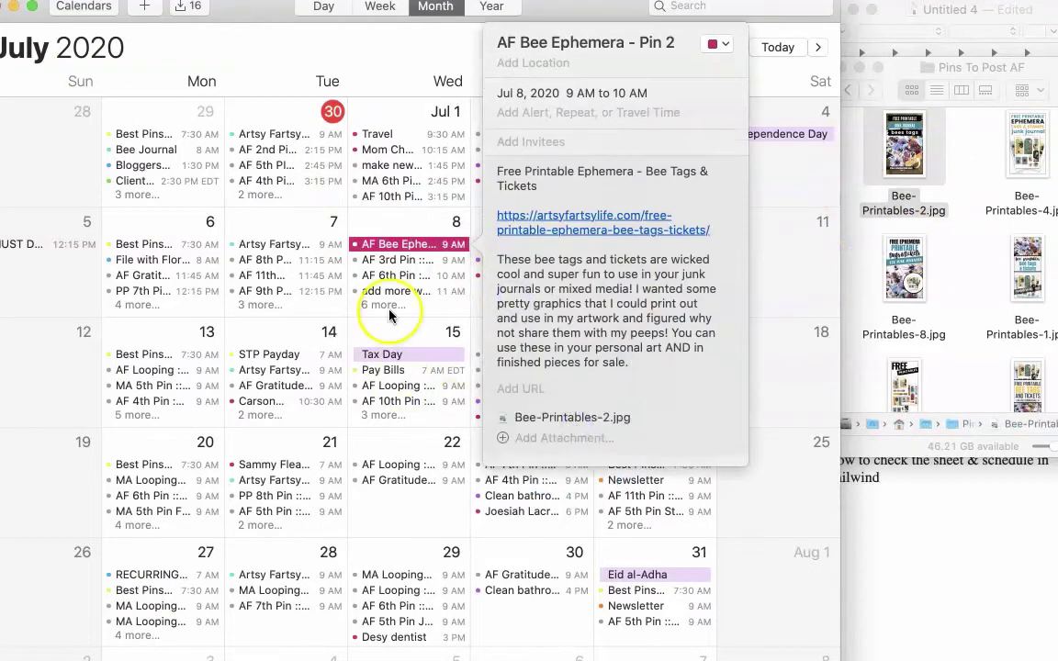
pyautogui.click(718, 43)
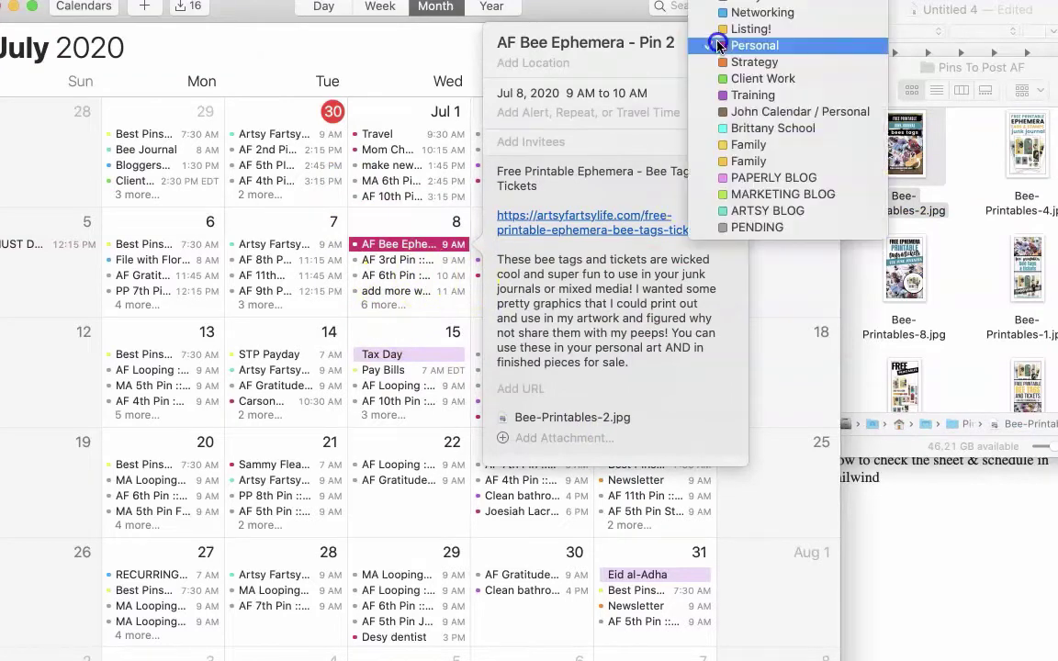
pyautogui.click(751, 227)
pyautogui.click(418, 332)
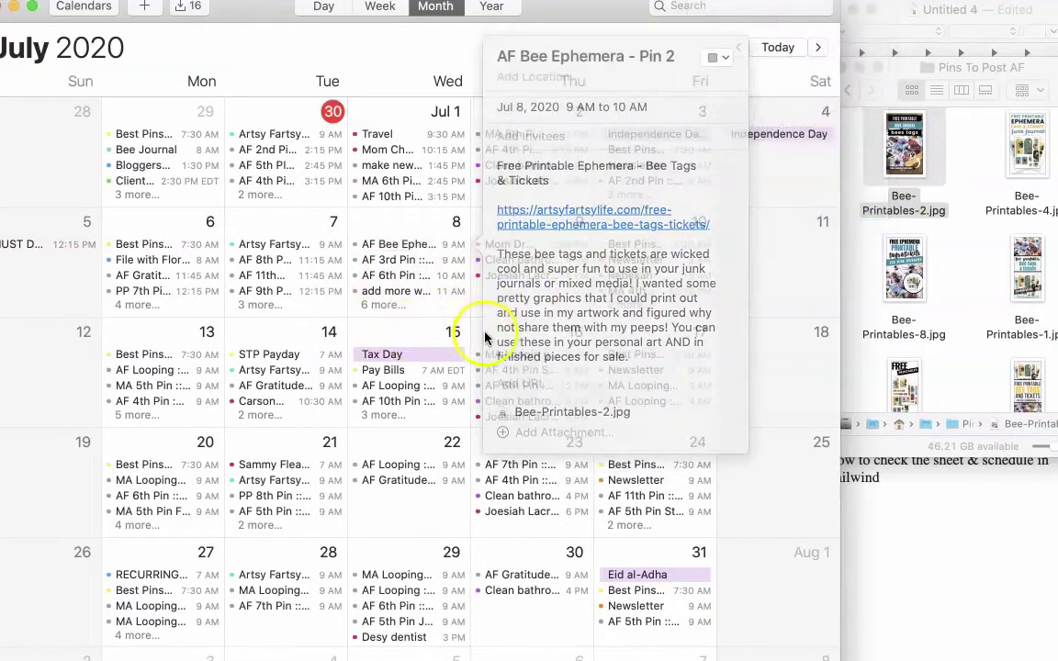
# - Create a July 16 event titled 'AF Bee Ephemera - Pin 3'
pyautogui.doubleClick(484, 337)
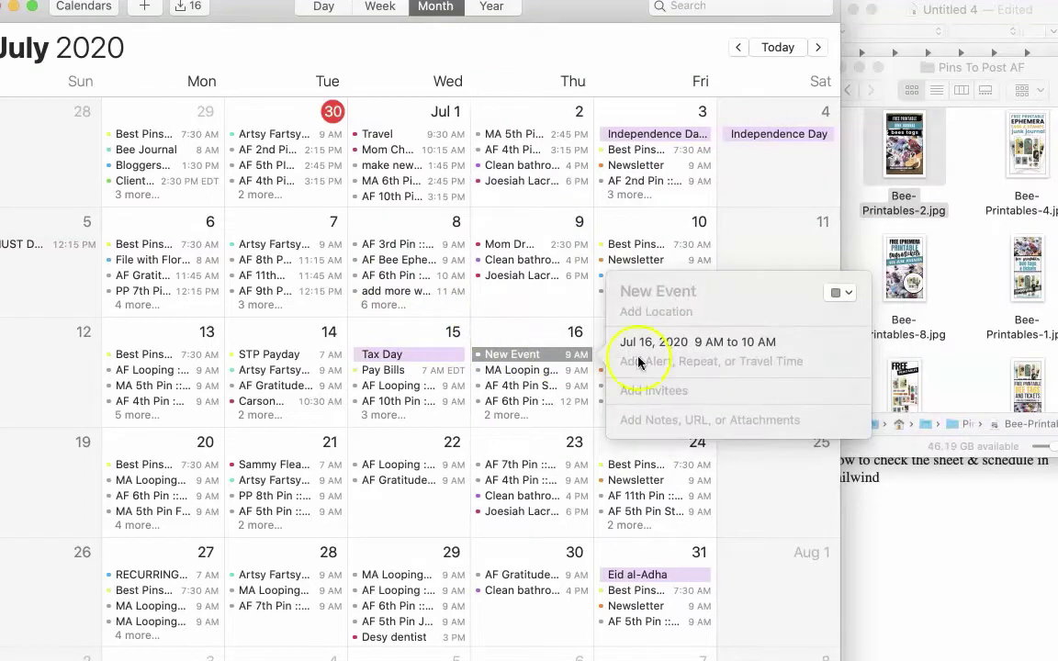
pyautogui.write('AF')
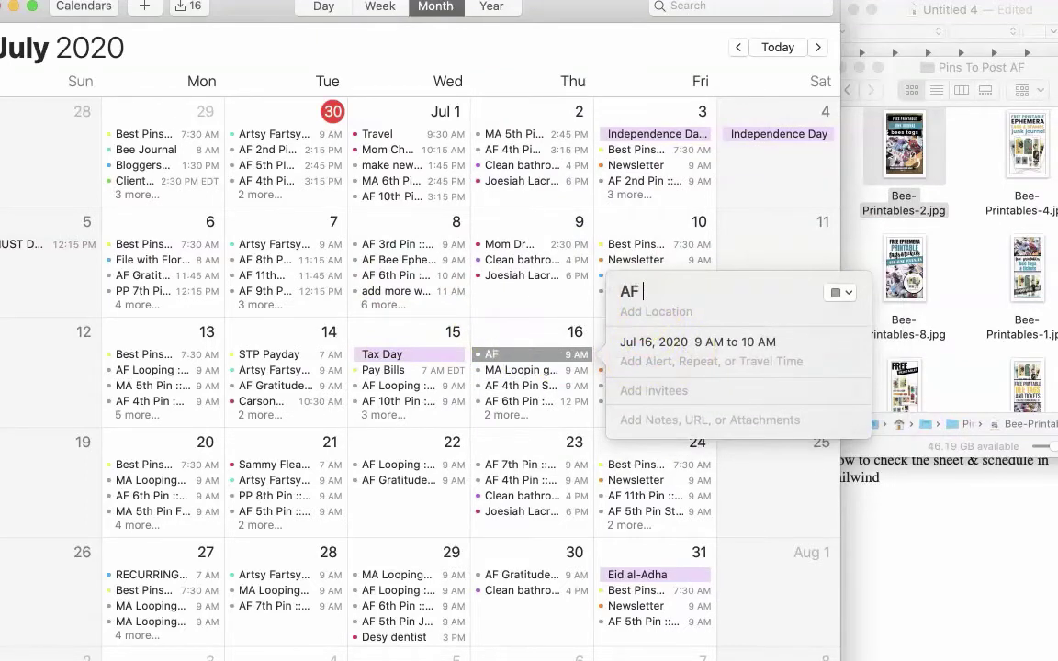
pyautogui.write(' Bee Epher')
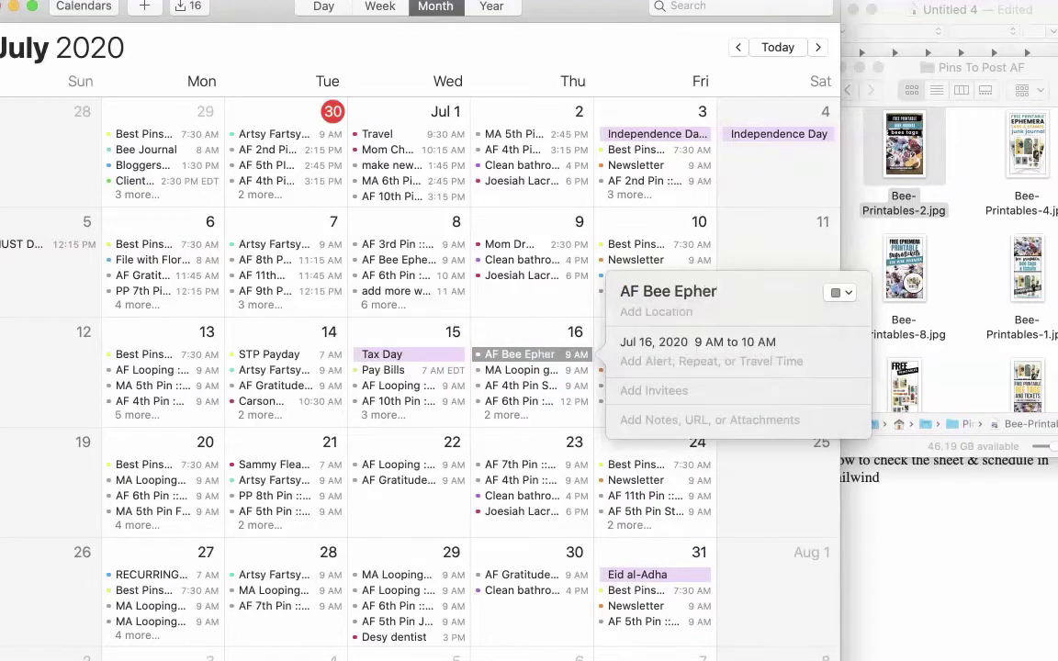
pyautogui.press('BackSpace')
pyautogui.write('mera - P')
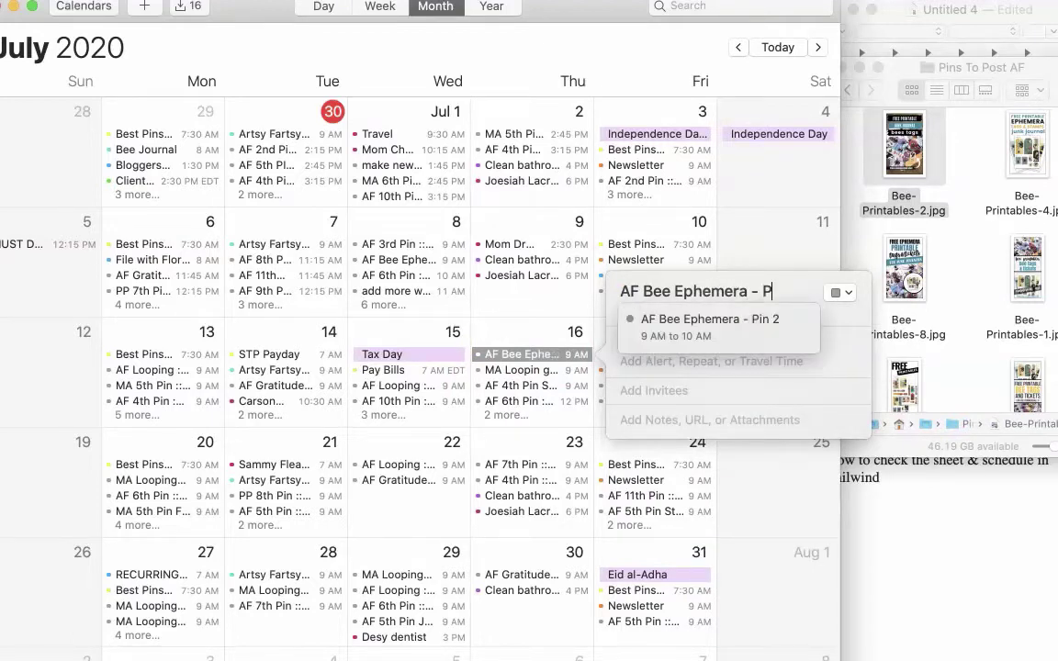
pyautogui.write('in')
pyautogui.write('3')
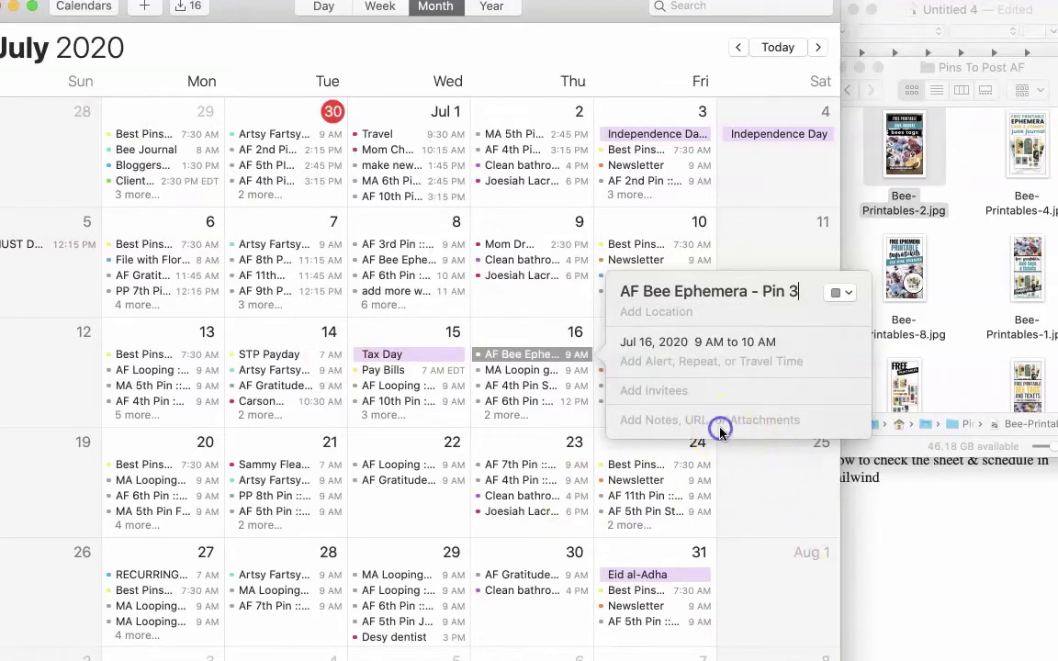
# - Paste the pin description and link into its notes and attach Bee-Printables-3.jpg
pyautogui.click(715, 424)
pyautogui.write('Free Printable Ephemera - Bee Tags & Tickets  https://artsyfartsylife.com/free-printable-ephemera-bee-tags-tickets/  These bee tags and tickets are wicked cool and super fun to use in your junk journals or mixed media! I wanted some pretty graphics that I could print out and use in my artwork and figured why not share them with my peeps! You can use these in your personal art AND in finished pieces for sale.')
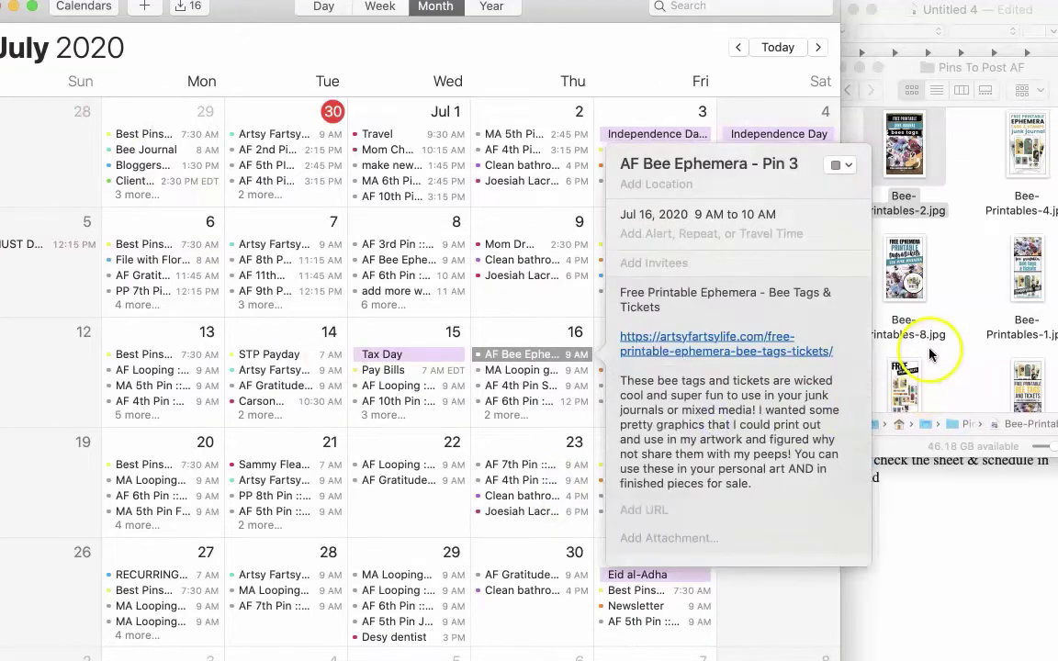
pyautogui.click(932, 354)
pyautogui.scroll(-3, 946, 347)
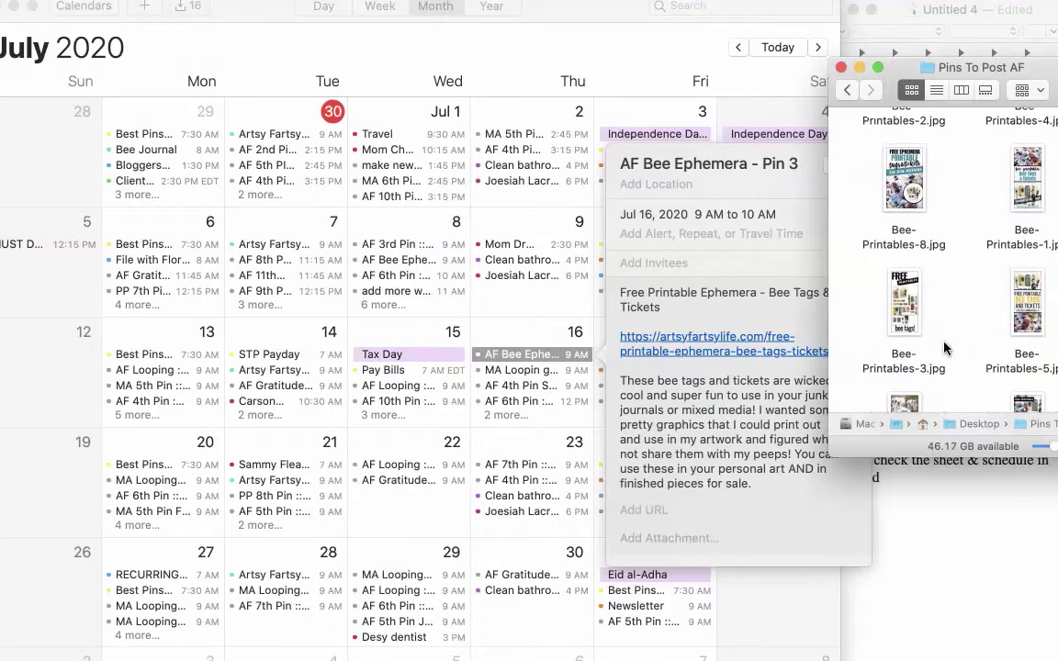
pyautogui.moveTo(900, 316)
pyautogui.mouseDown()
pyautogui.moveTo(654, 528)
pyautogui.moveTo(803, 578)
pyautogui.mouseUp()
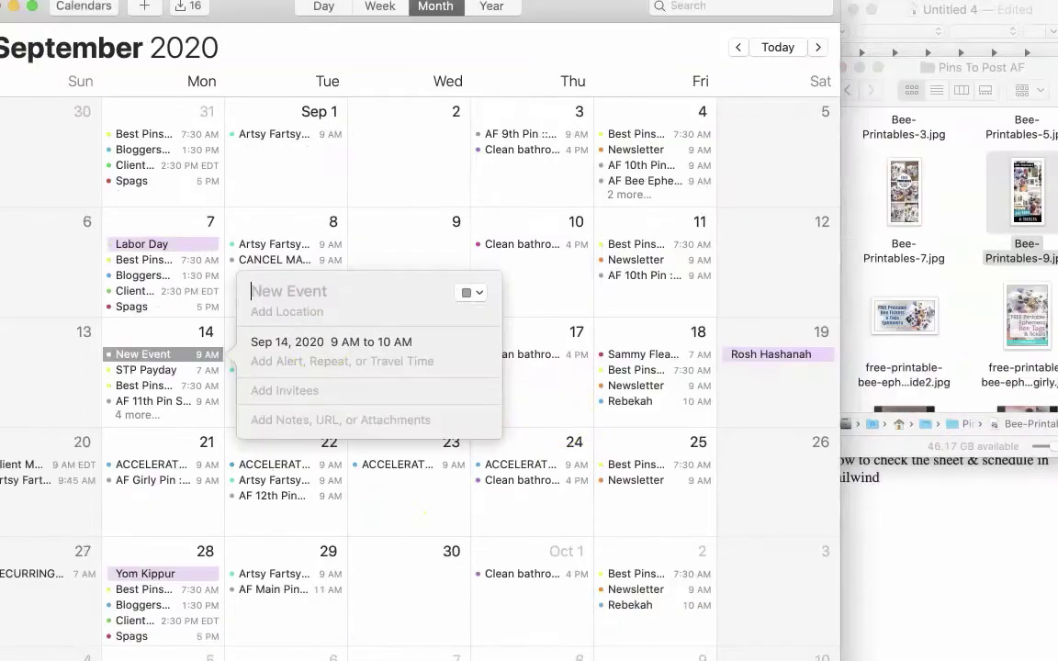
# - Title the September 14 event 'Af Bee Ephemera 10' and paste the pin description and link
pyautogui.write('Af Bee')
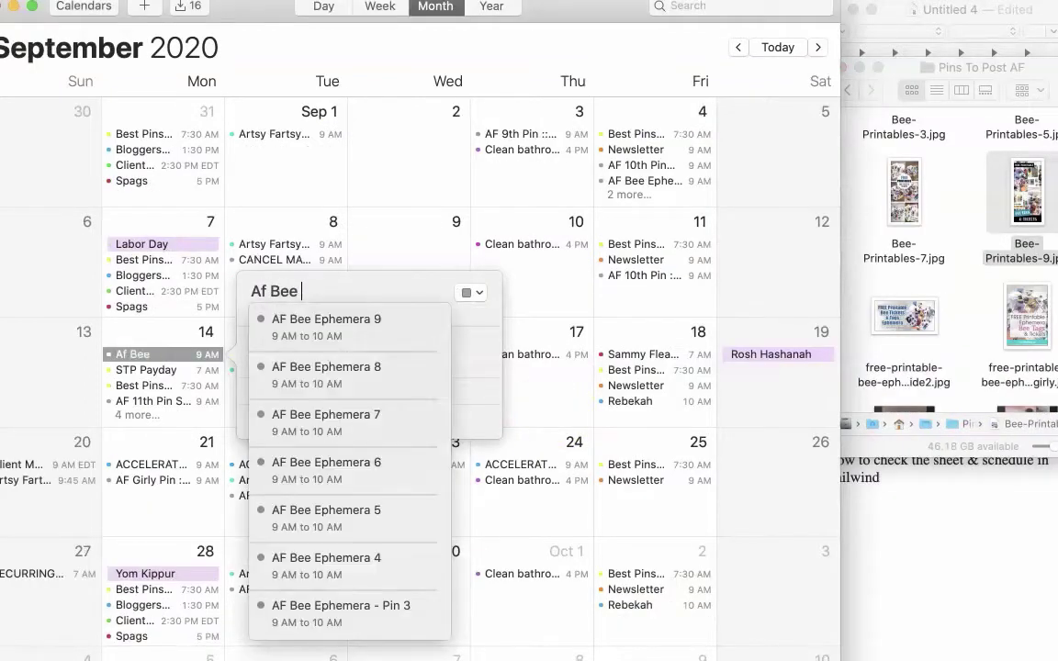
pyautogui.write('here')
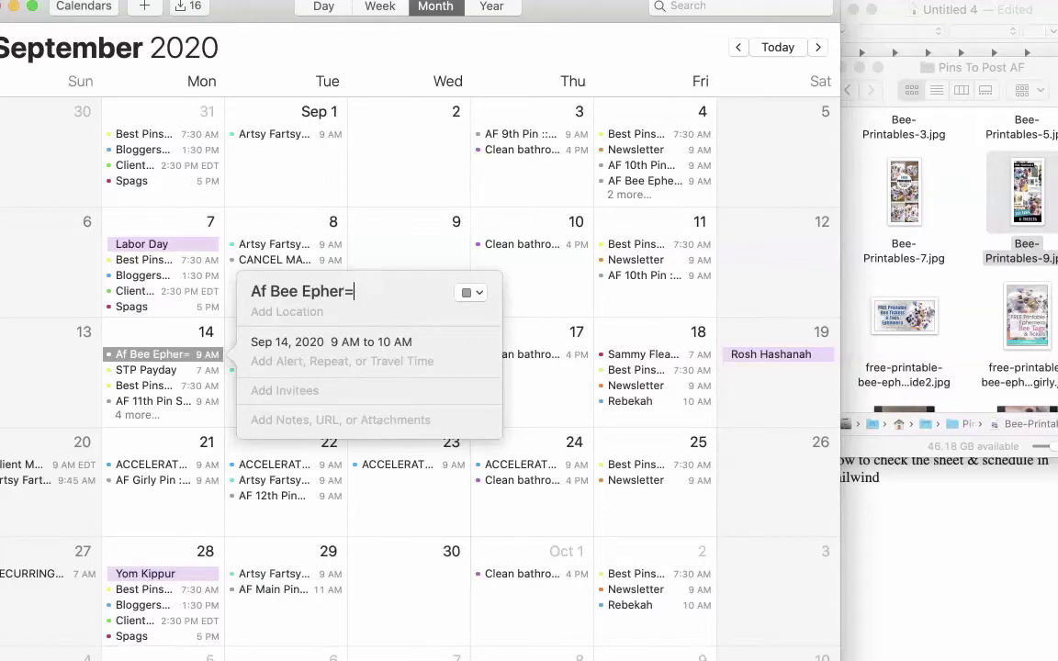
pyautogui.write('a 10')
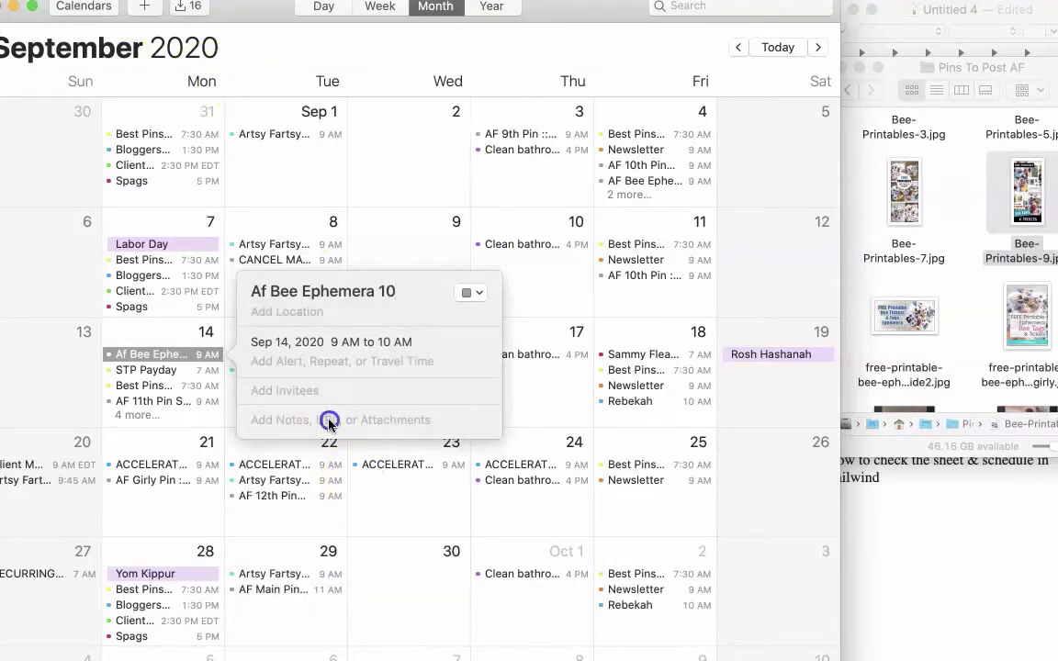
pyautogui.click(330, 420)
pyautogui.write('Free Printable Ephemera - Bee Tags & Tickets  https://artsyfartsylife.com/free-printable-ephemera-bee-tags-tickets/  These bee tags and tickets are wicked cool and super fun to use in your junk journals or mixed media! I wanted some pretty graphics that I could print out and use in my artwork and figured why not share them with my peeps! You can use these in your personal art AND in finished pieces for sale.')
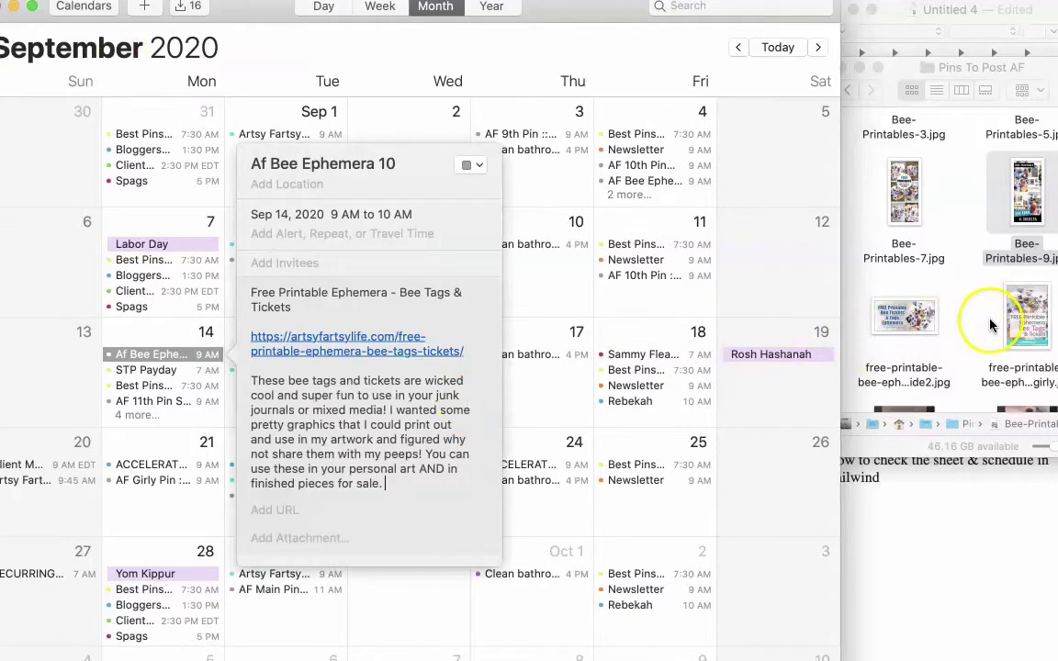
# - Attach Bee-Printables-10.jpg from the Pins To Post AF folder and close the event
pyautogui.click(990, 323)
pyautogui.scroll(5, 975, 309)
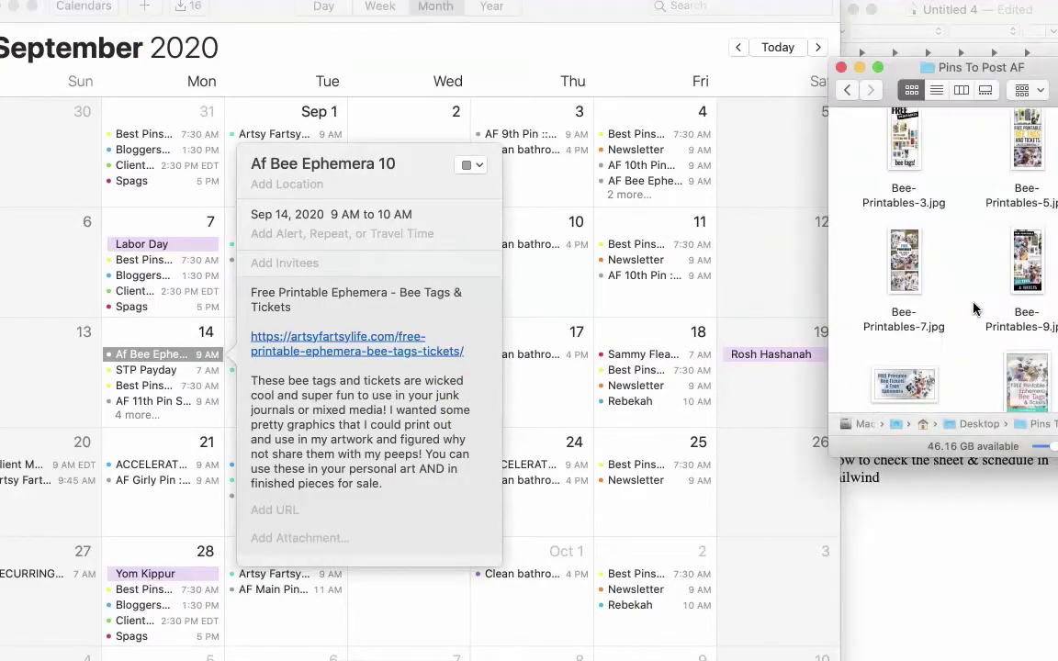
pyautogui.scroll(2, 975, 309)
pyautogui.scroll(1, 976, 309)
pyautogui.scroll(1, 976, 309)
pyautogui.scroll(1, 975, 309)
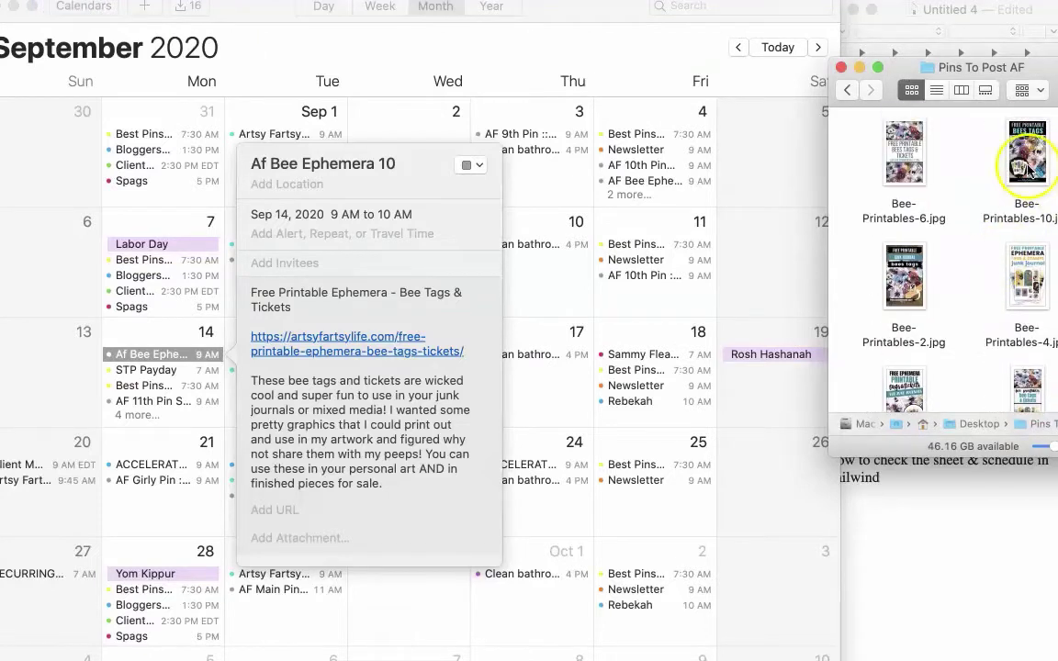
pyautogui.moveTo(1027, 152); pyautogui.dragTo(298, 531)
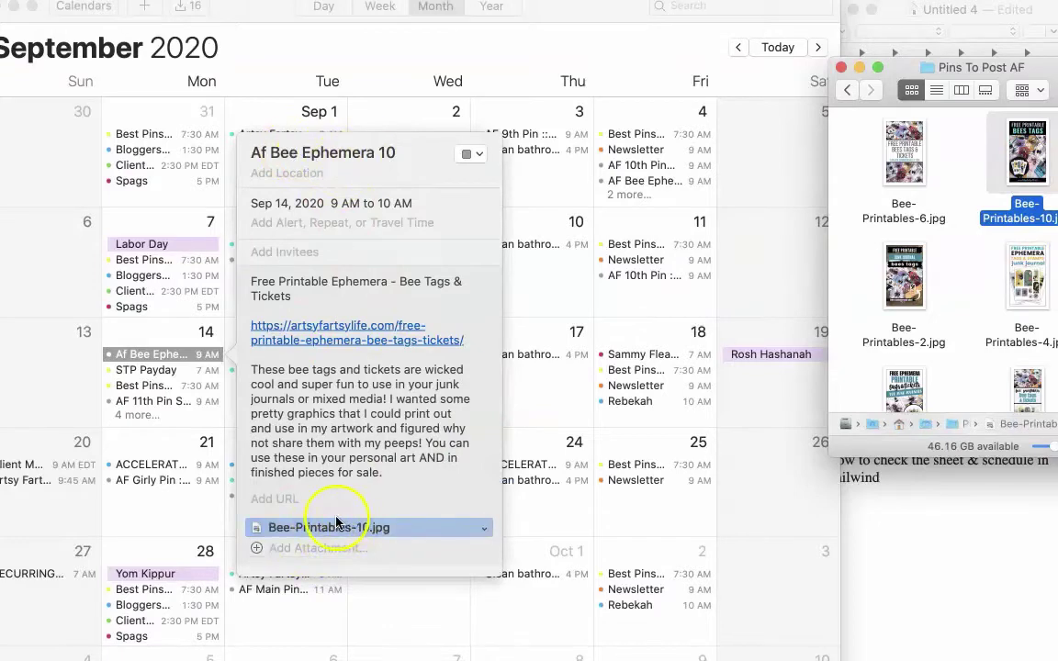
pyautogui.click(156, 453)
# - Create a September 22 event 'AF Bee Ephemera Girly' with the pin description and link
pyautogui.doubleClick(246, 451)
pyautogui.write('AF')
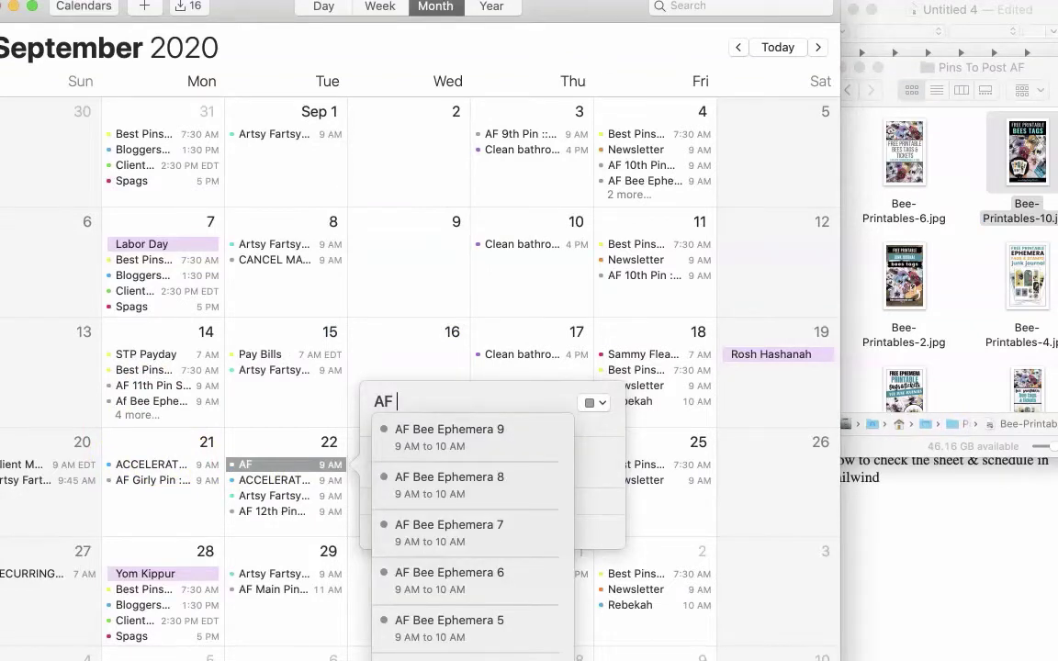
pyautogui.write('Bee Epher')
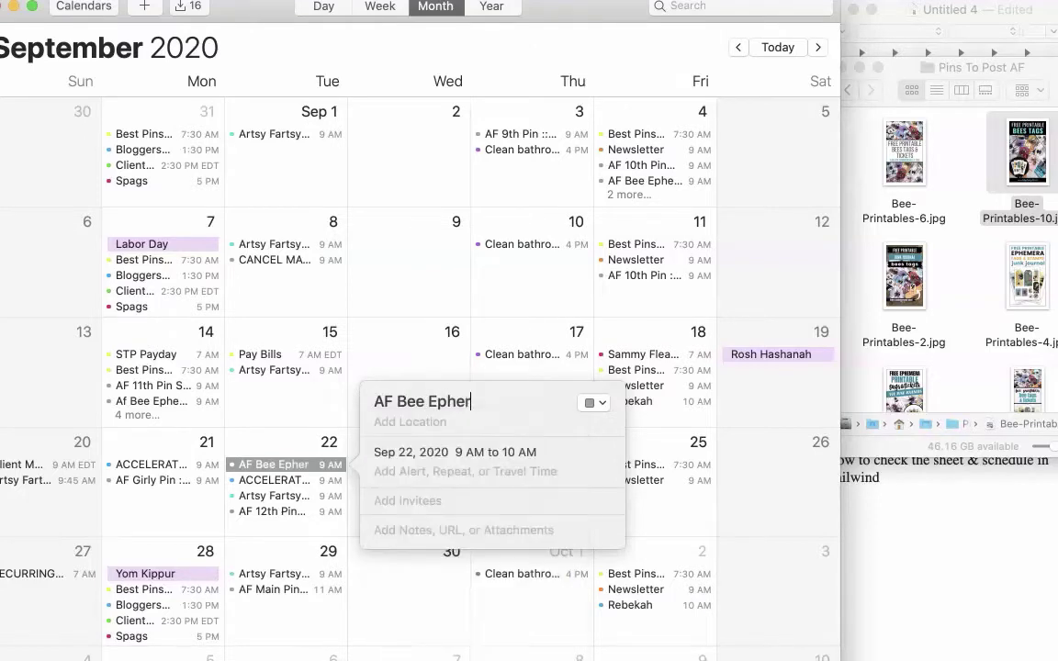
pyautogui.press('BackSpace')
pyautogui.press('BackSpace')
pyautogui.write('mera Girly')
pyautogui.click(452, 536)
pyautogui.write('Free Printable Ephemera - Bee Tags & Tickets  https://artsyfartsylife.com/free-printable-ephemera-bee-tags-tickets/  These bee tags and tickets are wicked cool and super fun to use in your junk journals or mixed media! I wanted some pretty graphics that I could print out and use in my artwork and figured why not share them with my peeps! You can use these in your personal art AND in finished pieces for sale.')
# - Attach the girly bee ephemera image, close the event and go back to Chrome
pyautogui.click(979, 349)
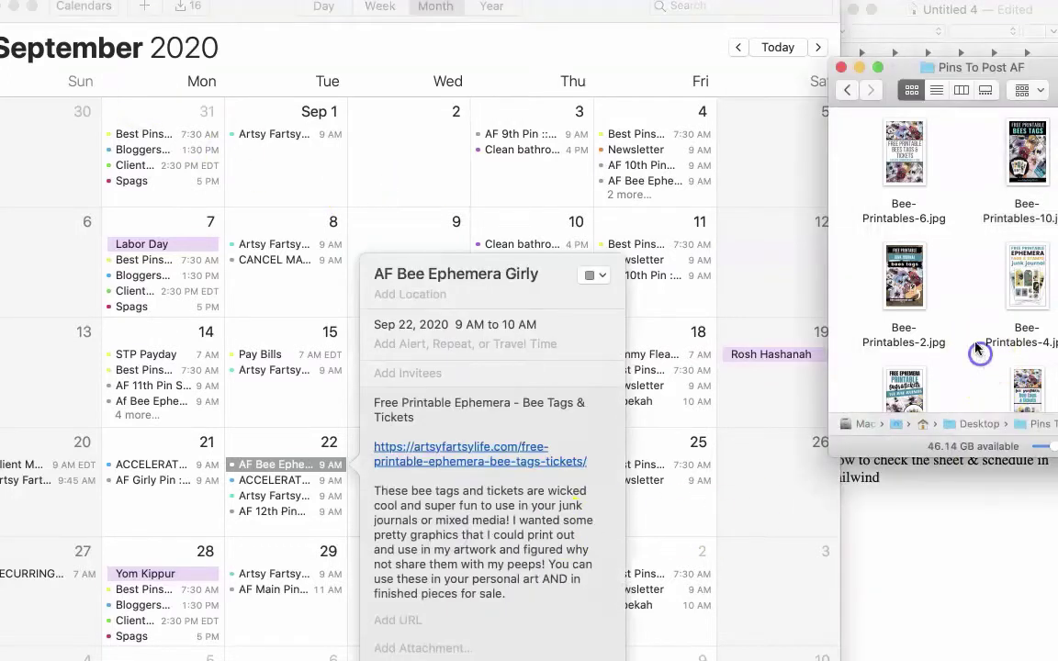
pyautogui.scroll(-3, 978, 349)
pyautogui.scroll(-3, 973, 303)
pyautogui.scroll(-3, 959, 322)
pyautogui.scroll(-2, 955, 330)
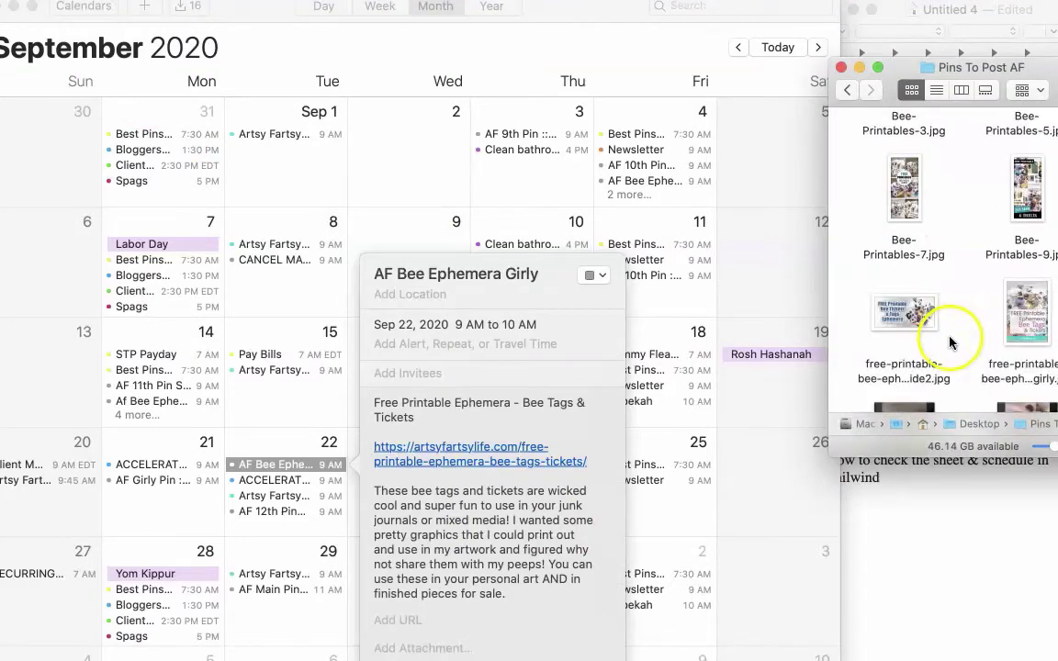
pyautogui.moveTo(1027, 307); pyautogui.dragTo(422, 640)
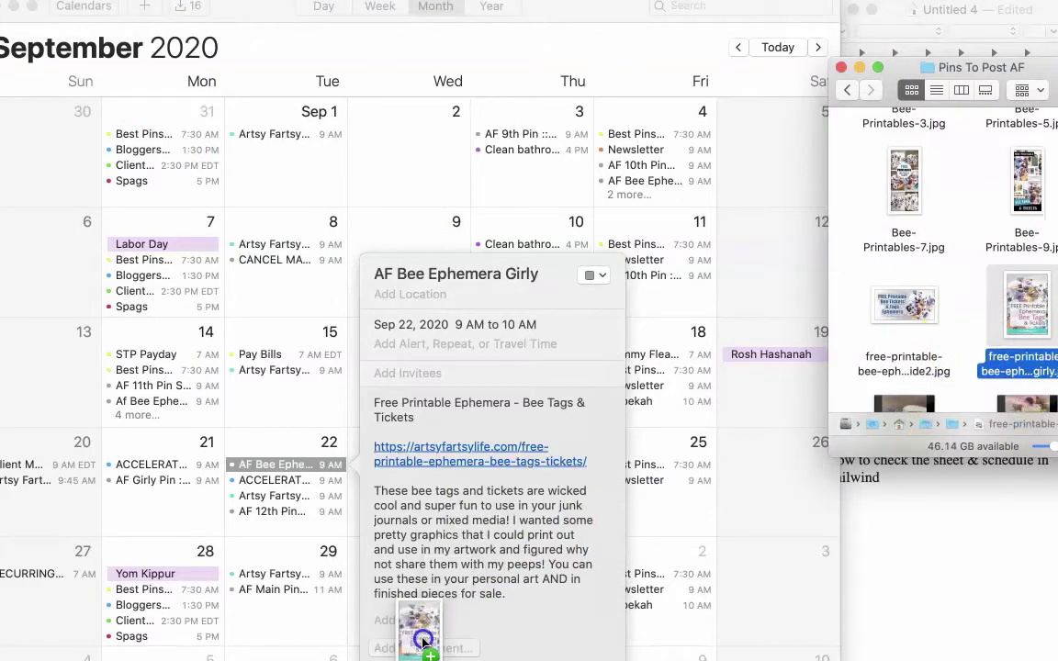
pyautogui.click(135, 53)
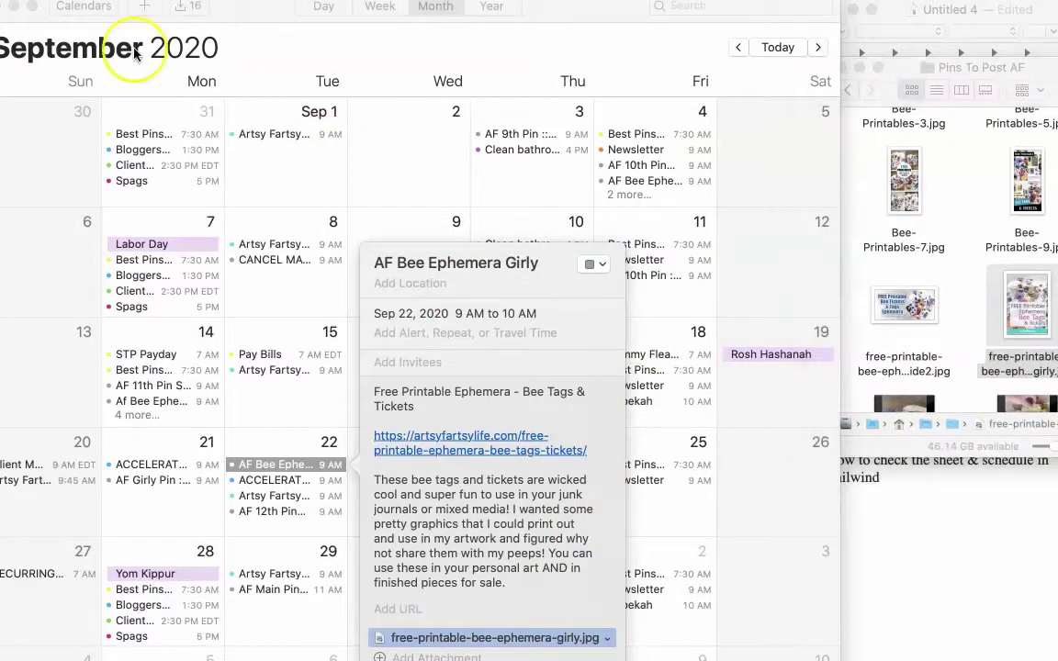
pyautogui.press('Escape')
pyautogui.press('super+h')
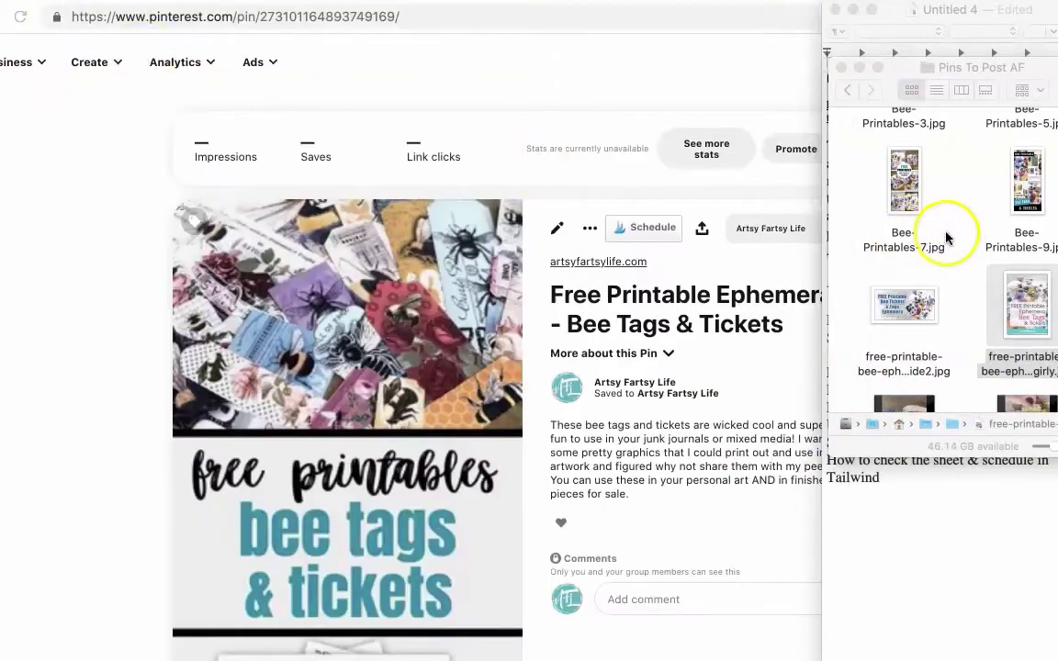
# - Switch to the other Chrome profile's window from the Pinterest pin page
pyautogui.click(661, 17)
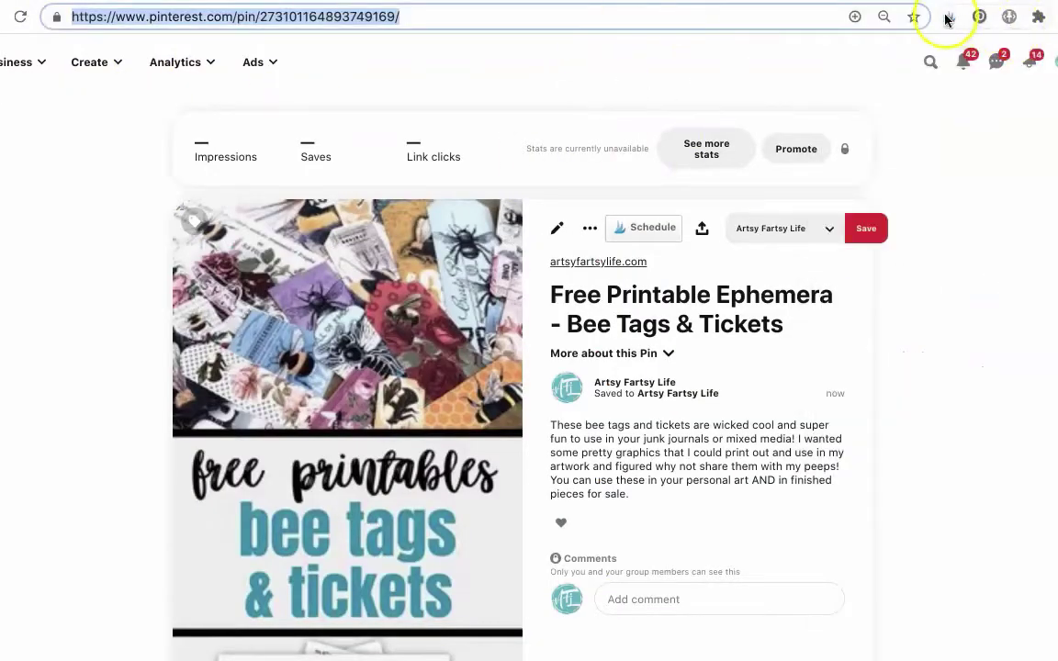
pyautogui.click(1008, 16)
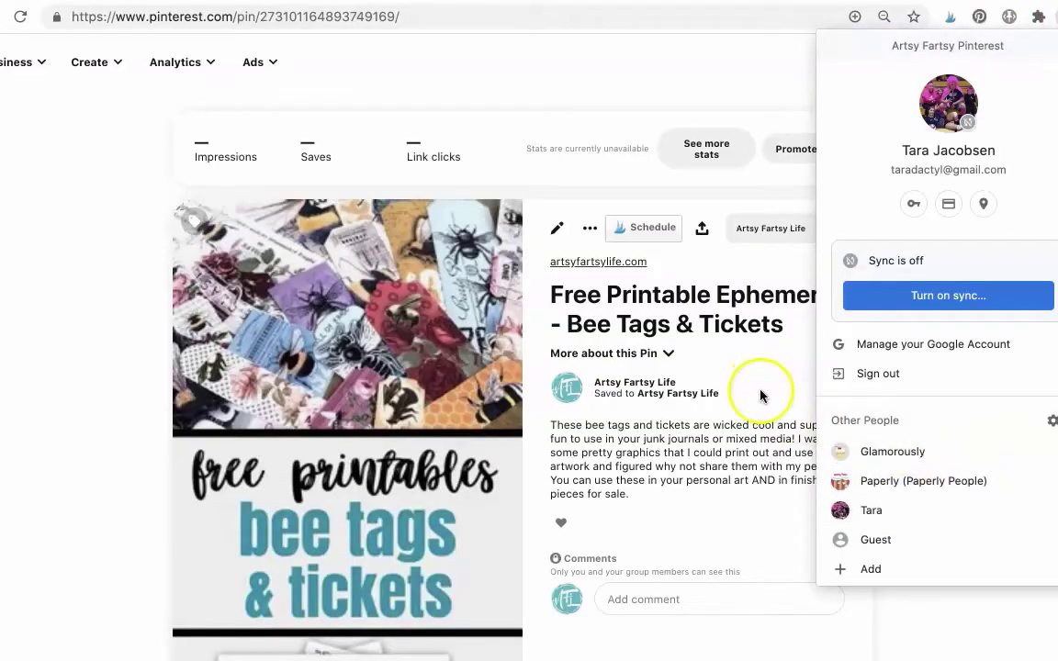
pyautogui.press('super+Tab')
pyautogui.press('super+Tab')
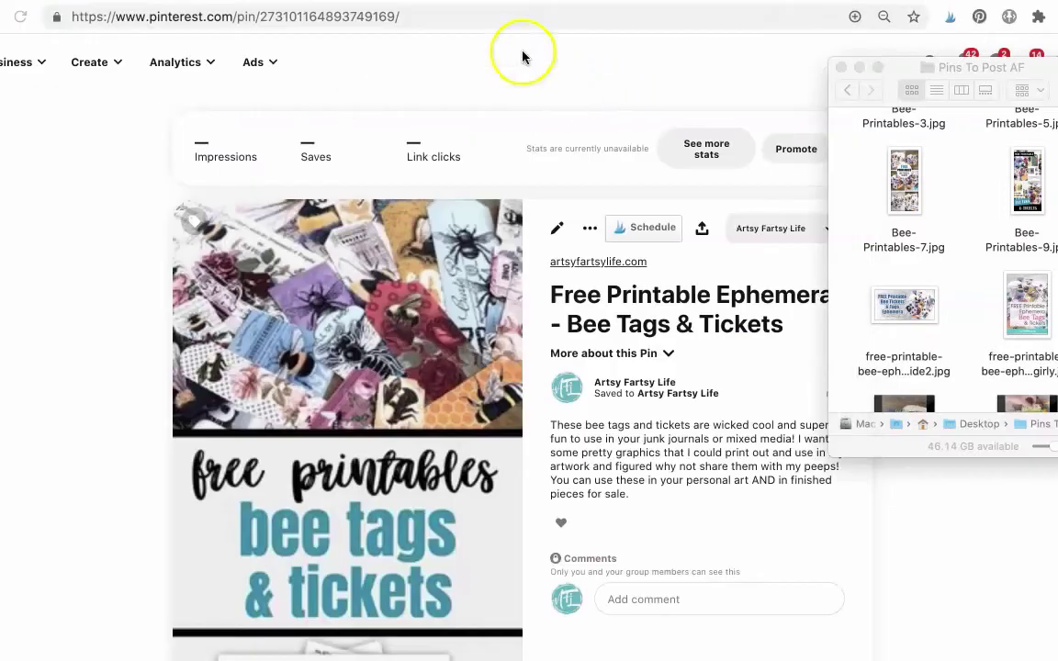
pyautogui.click(454, 21)
pyautogui.click(1054, 21)
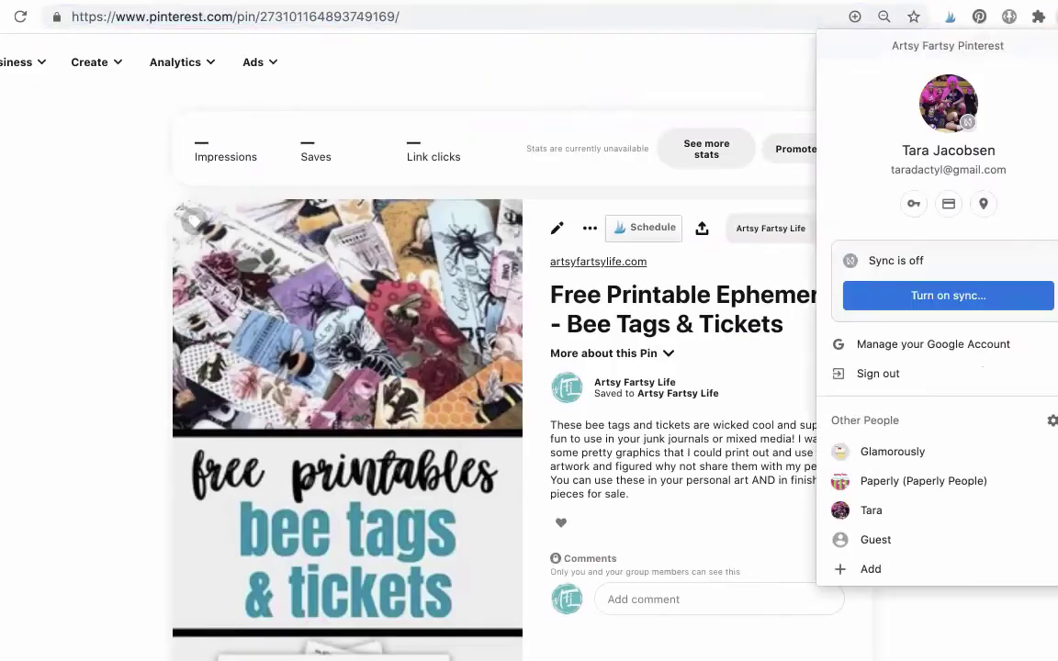
pyautogui.click(892, 507)
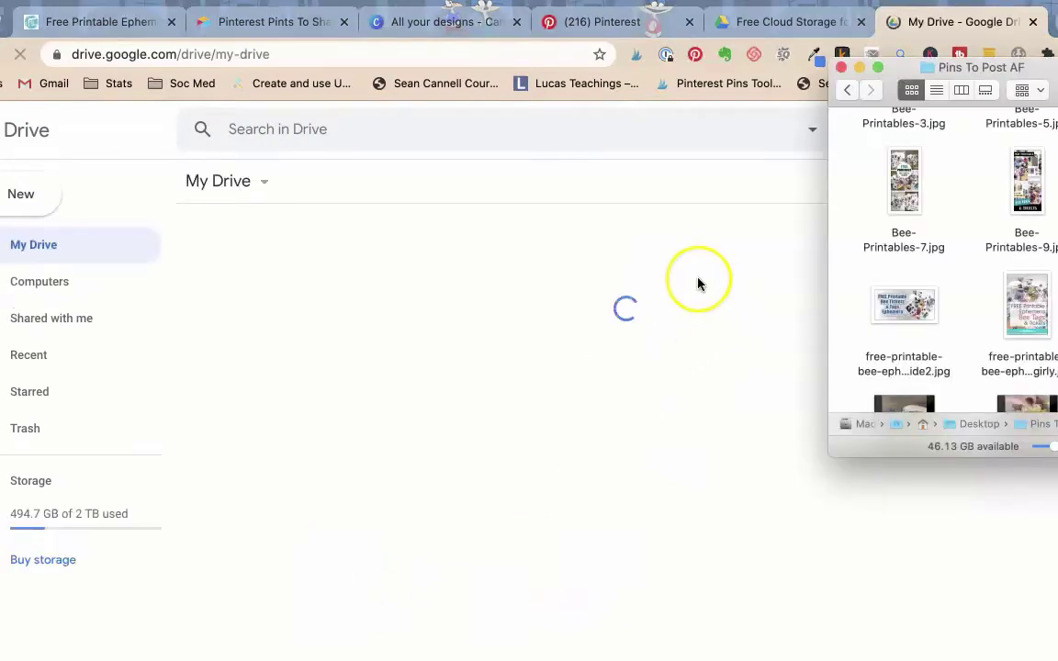
# - Open My Drive's Ads and Blog Posts folder and pick its AF On Airtable subfolder
pyautogui.click(699, 281)
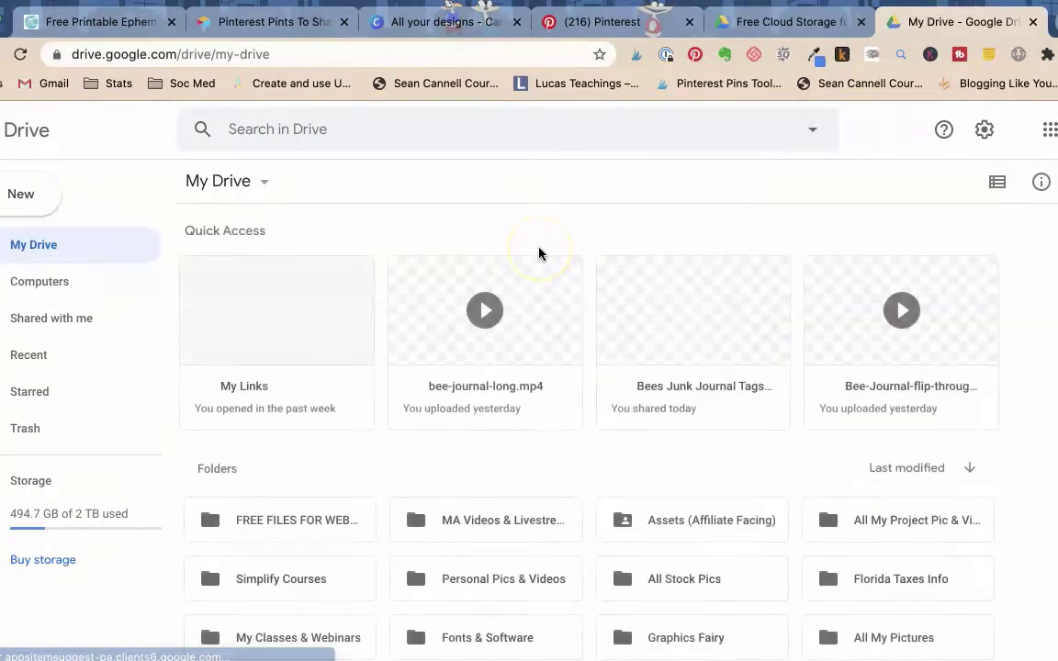
pyautogui.scroll(-2, 471, 427)
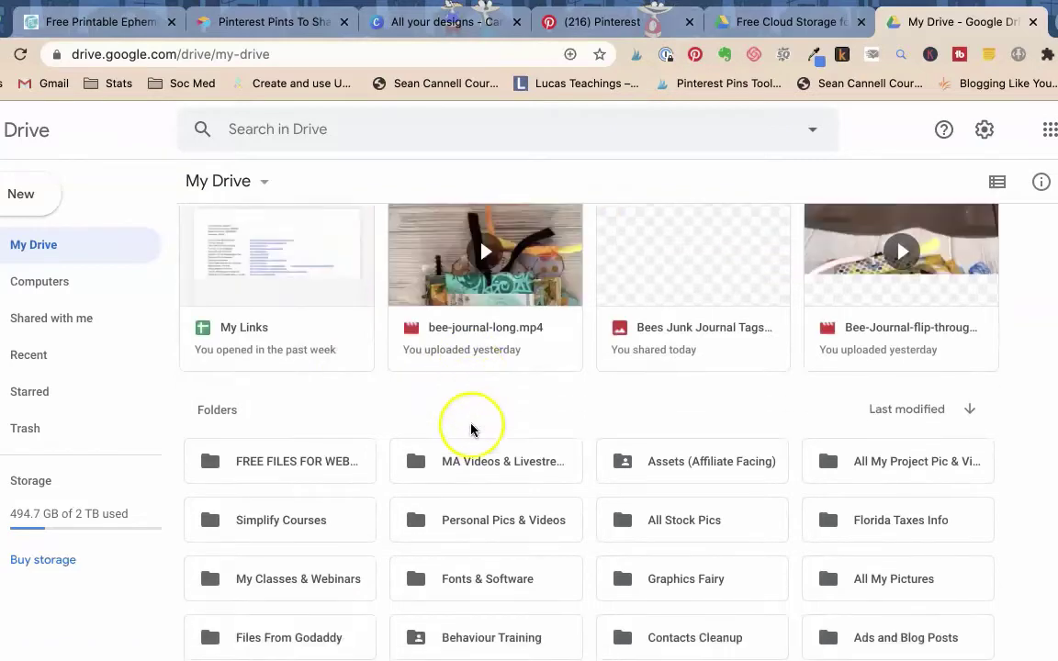
pyautogui.scroll(-2, 470, 427)
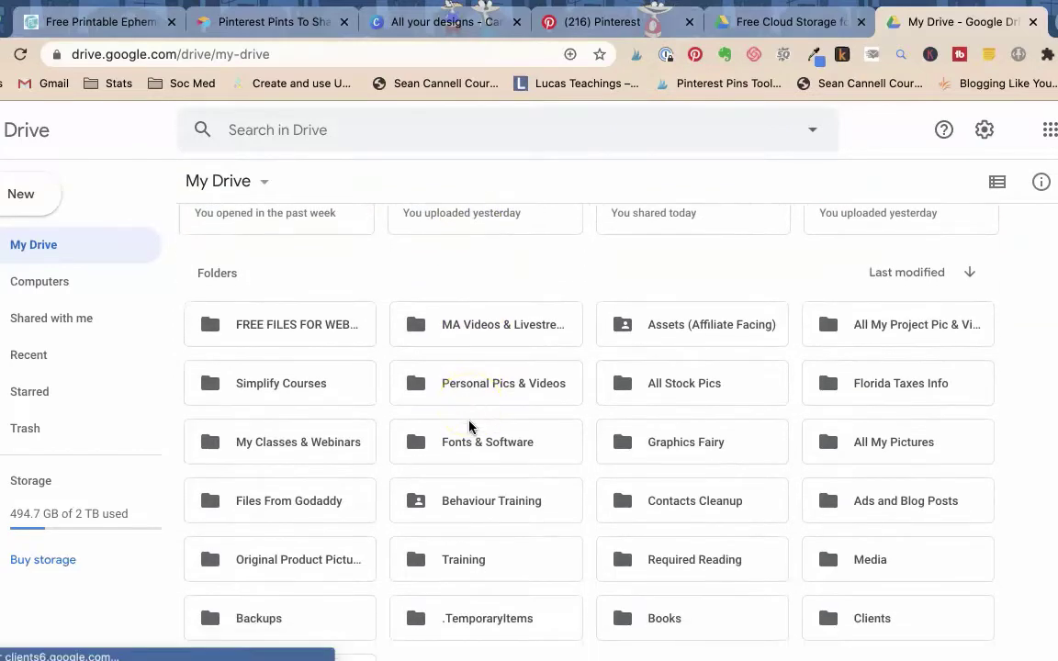
pyautogui.scroll(-3, 470, 425)
pyautogui.click(514, 419)
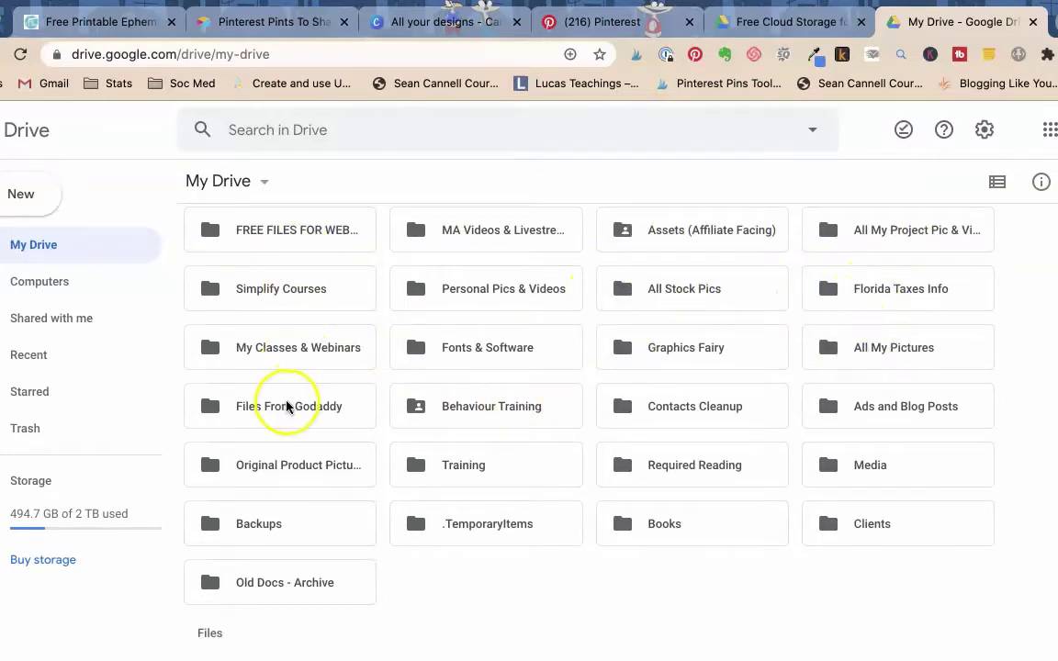
pyautogui.doubleClick(913, 406)
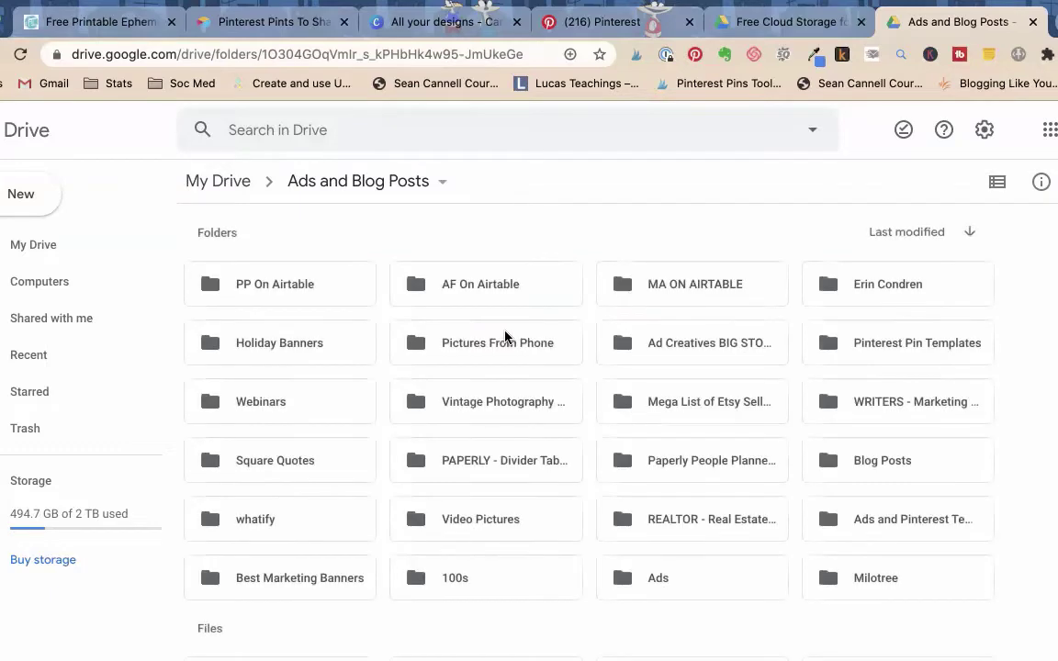
pyautogui.click(286, 305)
# - Open AF On Airtable and begin selecting bee images, including Bee-Printables-3, -5, -7 and -9
pyautogui.doubleClick(472, 290)
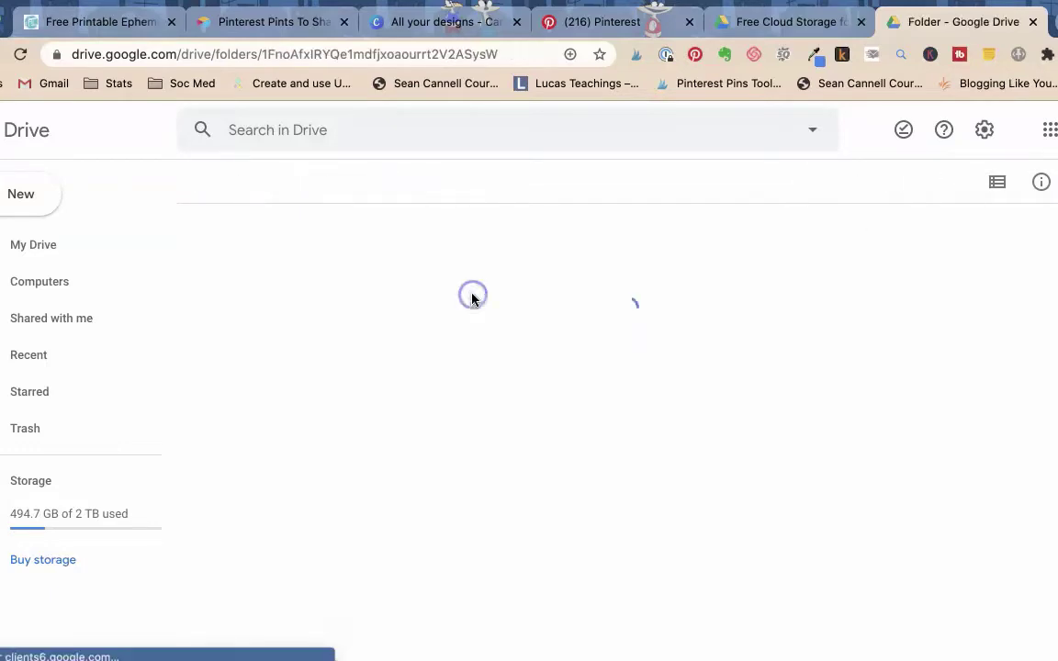
pyautogui.press('super+Tab')
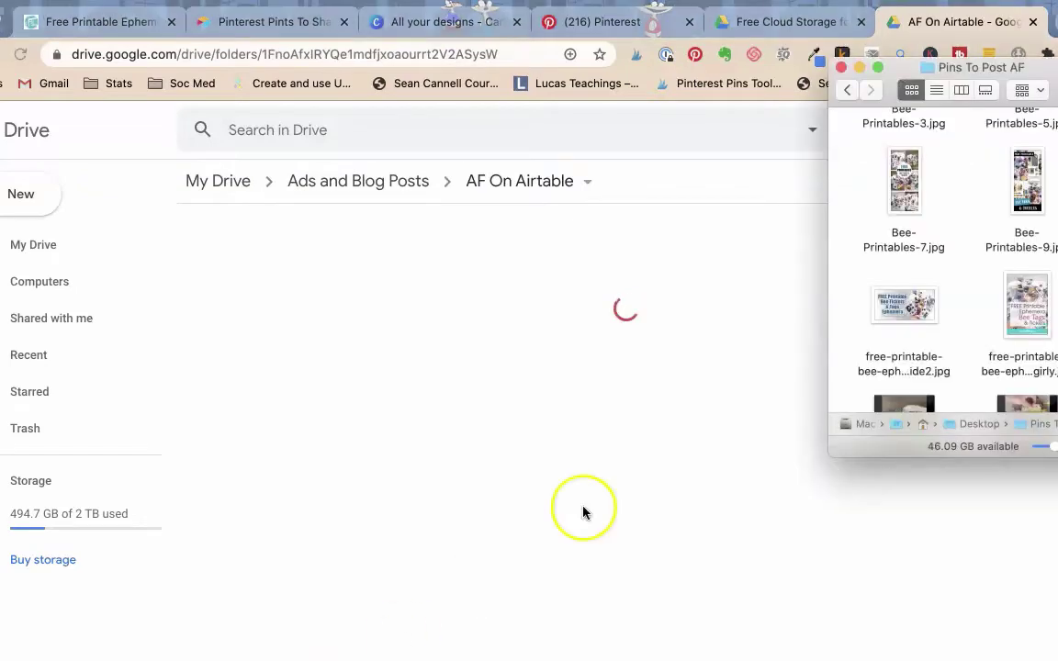
pyautogui.click(1027, 303)
pyautogui.keyDown('super'); pyautogui.click(903, 303); pyautogui.keyUp('super')
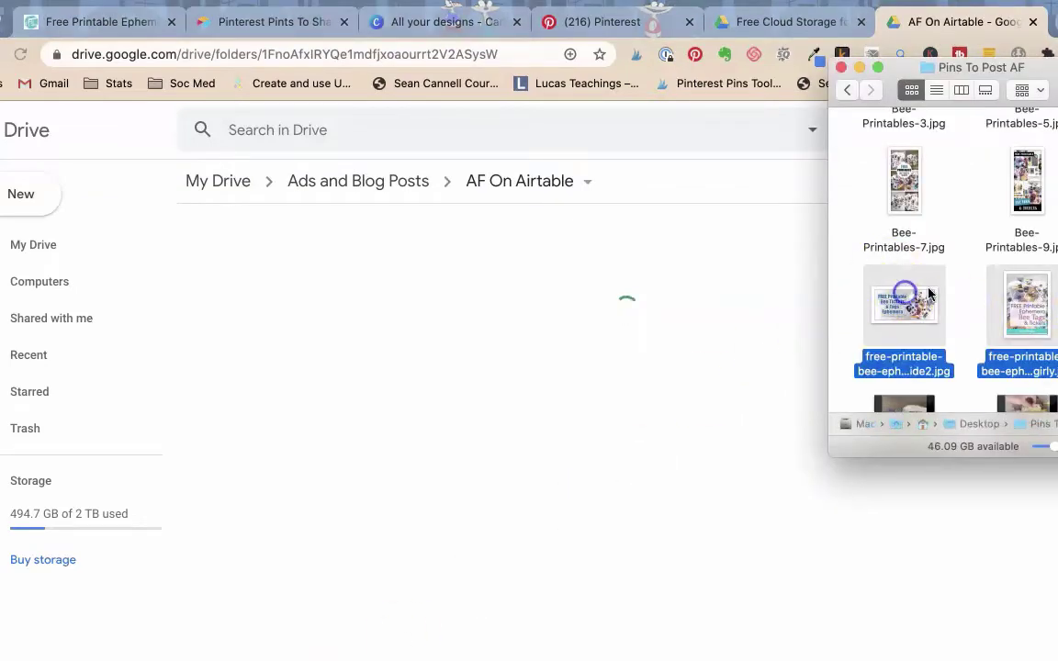
pyautogui.scroll(2, 976, 288)
pyautogui.moveTo(1056, 269); pyautogui.dragTo(871, 132)
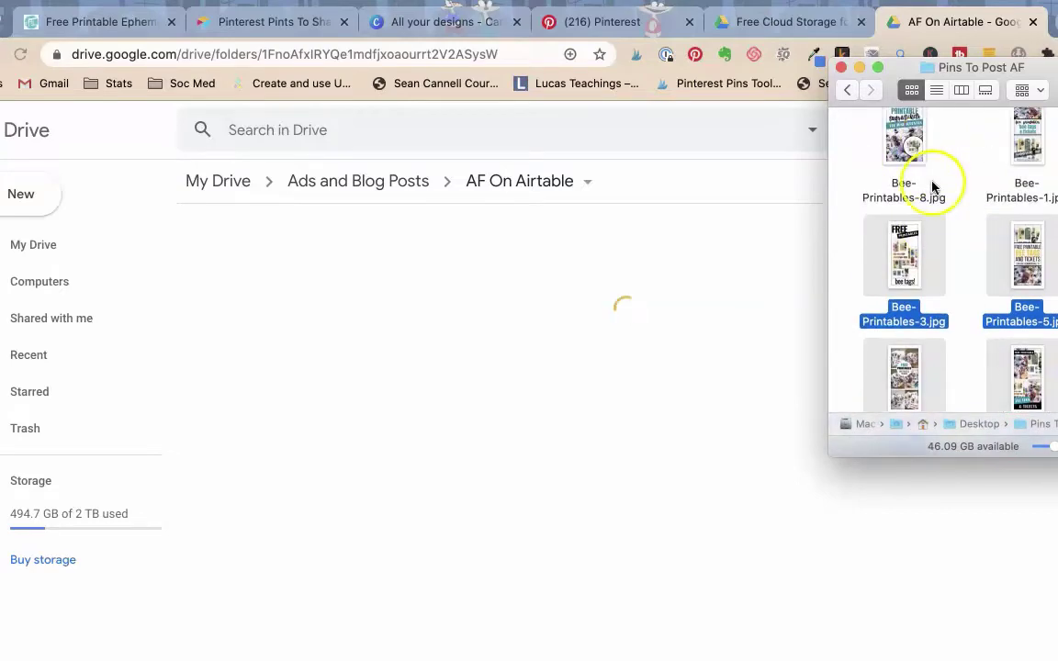
# - Add Bee-Printables-1, -2, -4, -6 and -8 and upload all twelve images into AF On Airtable
pyautogui.scroll(-5, 933, 189)
pyautogui.click(1008, 269)
pyautogui.keyDown('shift'); pyautogui.click(904, 172); pyautogui.keyUp('shift')
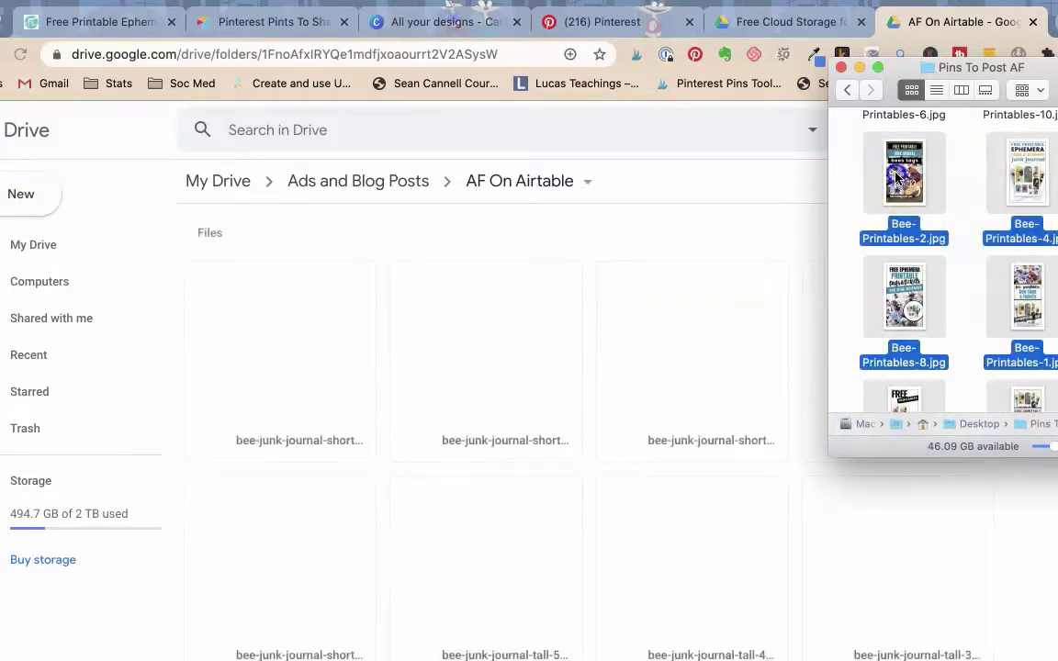
pyautogui.scroll(2, 933, 207)
pyautogui.keyDown('shift'); pyautogui.click(903, 156); pyautogui.keyUp('shift')
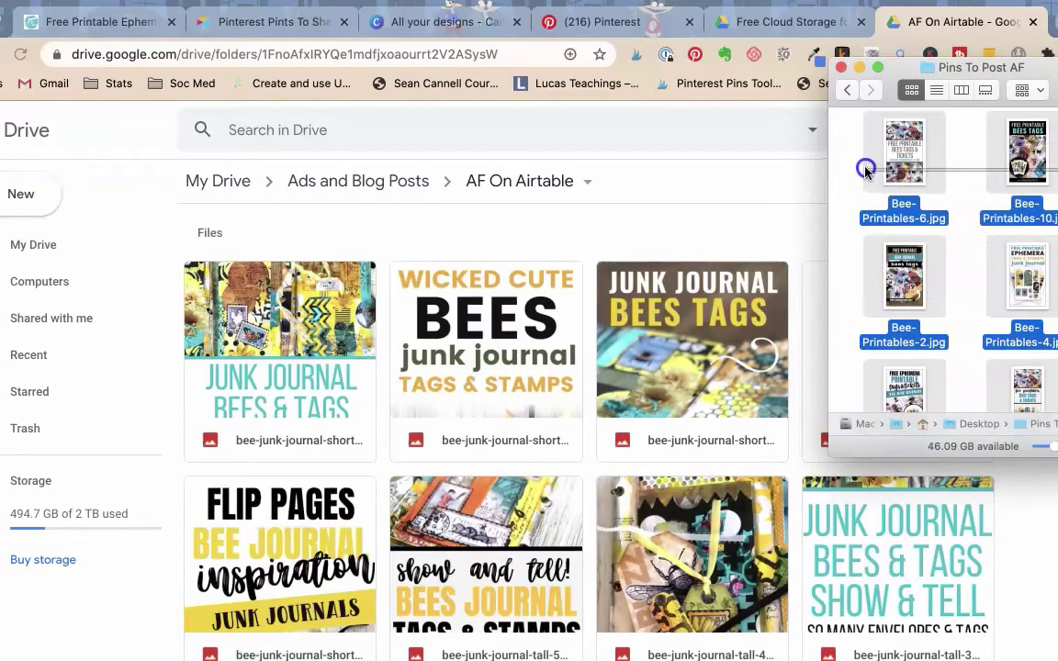
pyautogui.moveTo(931, 158); pyautogui.dragTo(511, 267)
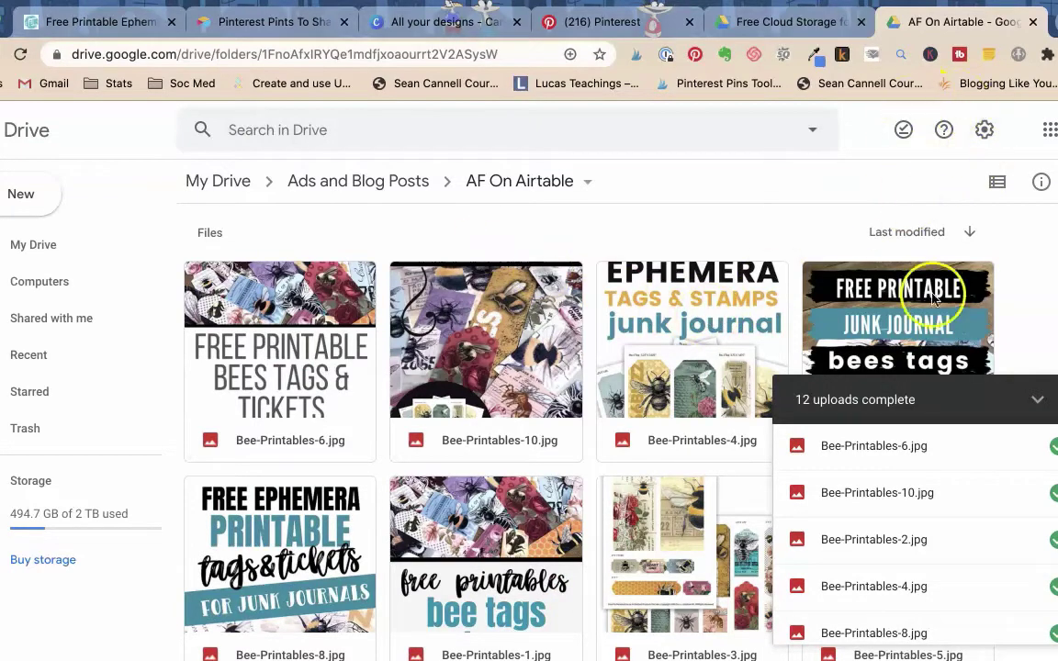
pyautogui.scroll(-5, 588, 413)
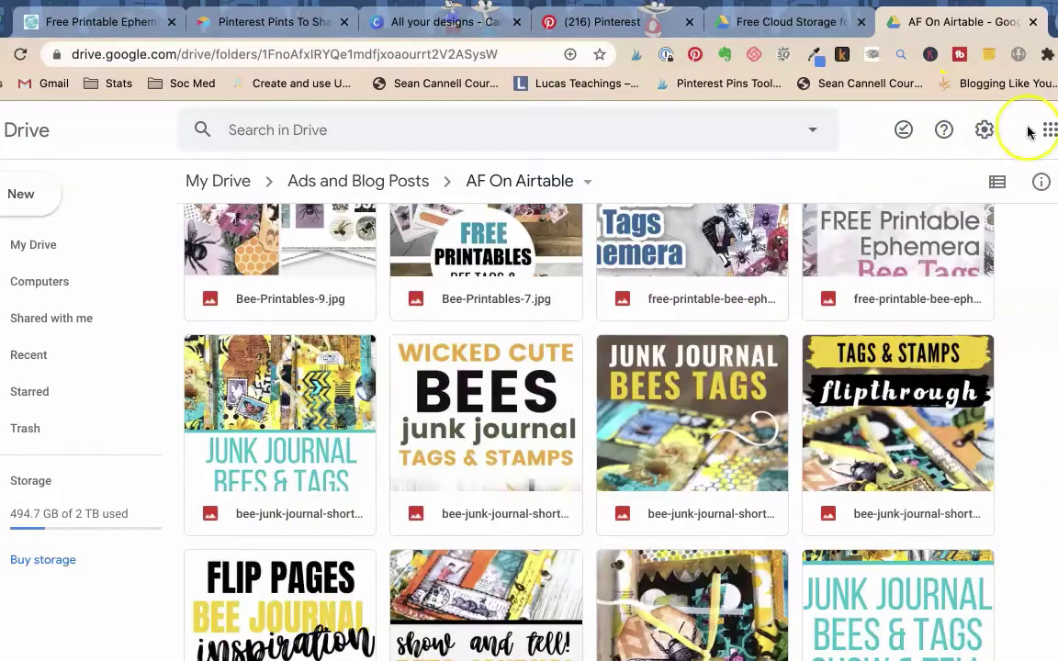
# - Close the Google Drive tabs and go to the Airtable site in a new tab
pyautogui.click(1032, 22)
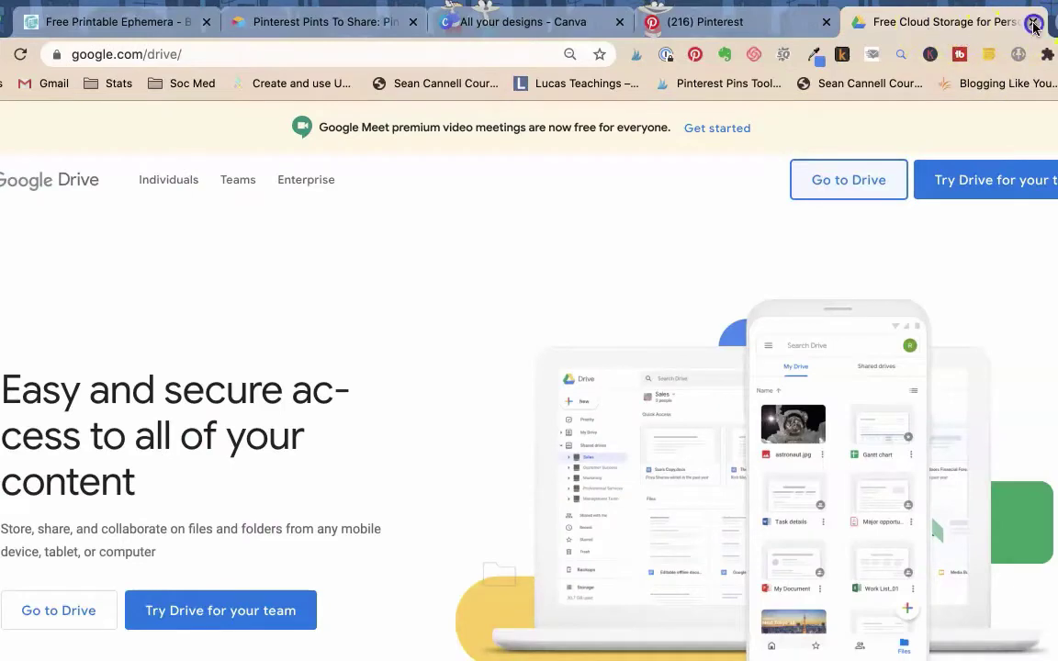
pyautogui.click(1033, 22)
pyautogui.click(912, 22)
pyautogui.write('a')
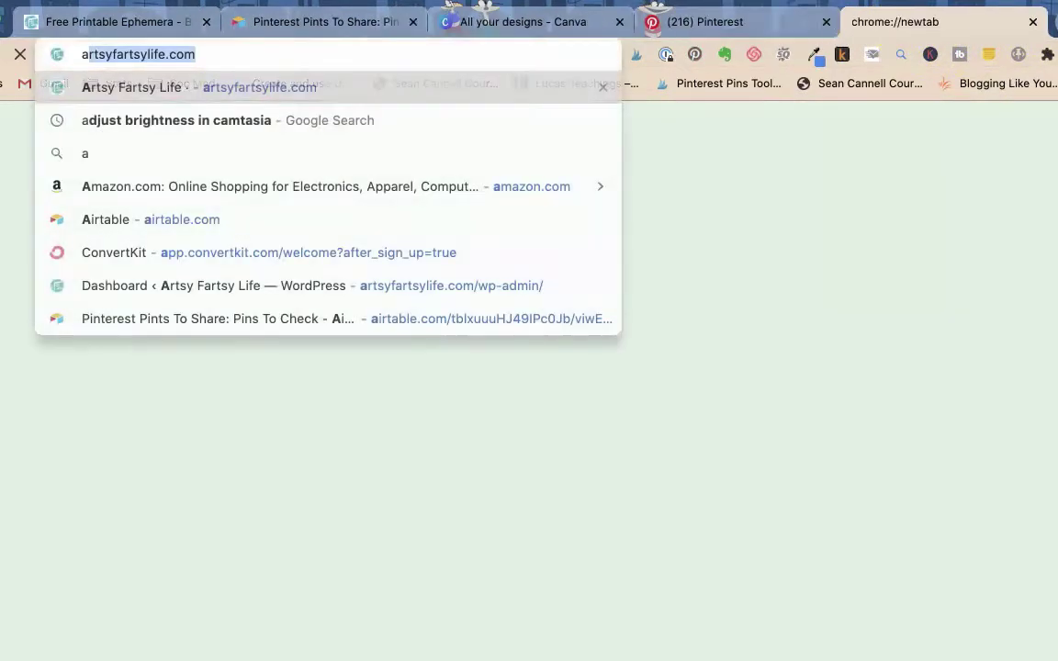
pyautogui.write('ir')
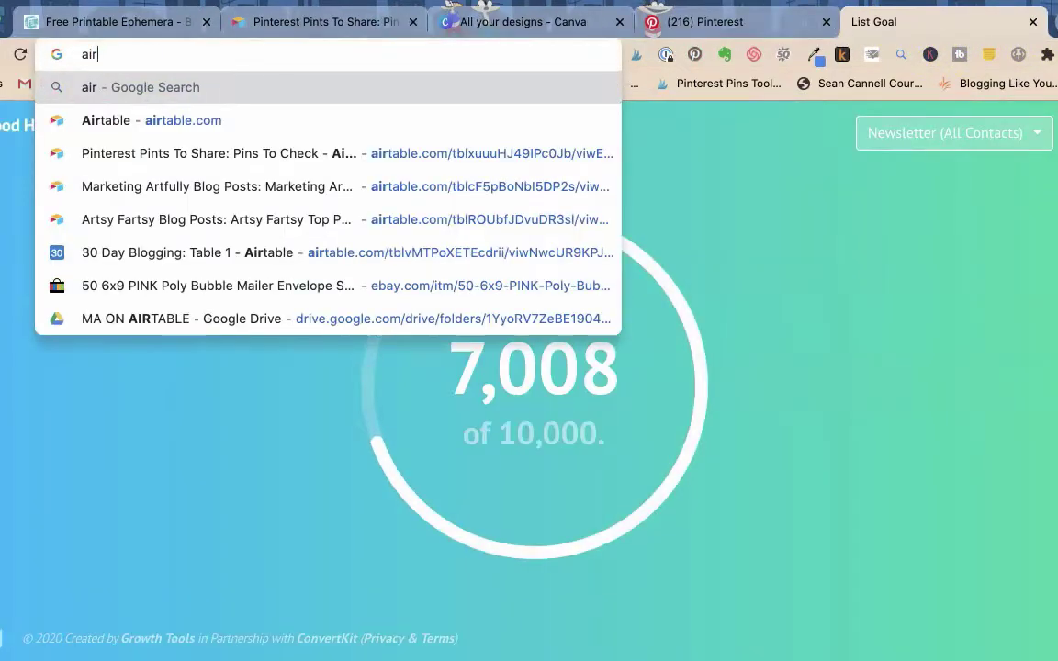
pyautogui.write('tabel')
pyautogui.press('BackSpace')
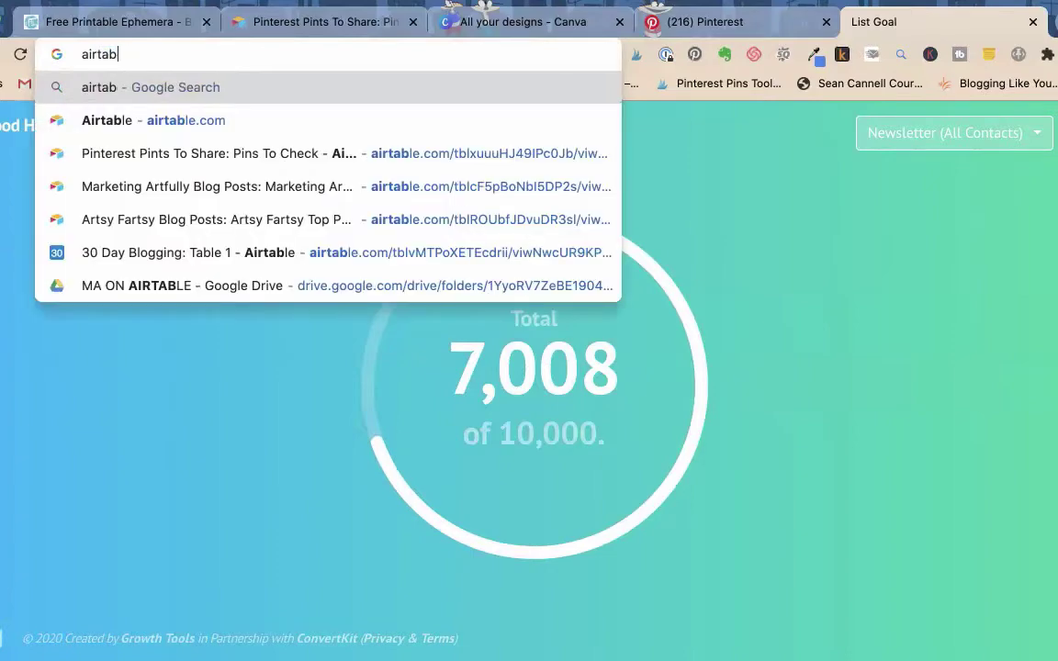
pyautogui.click(188, 120)
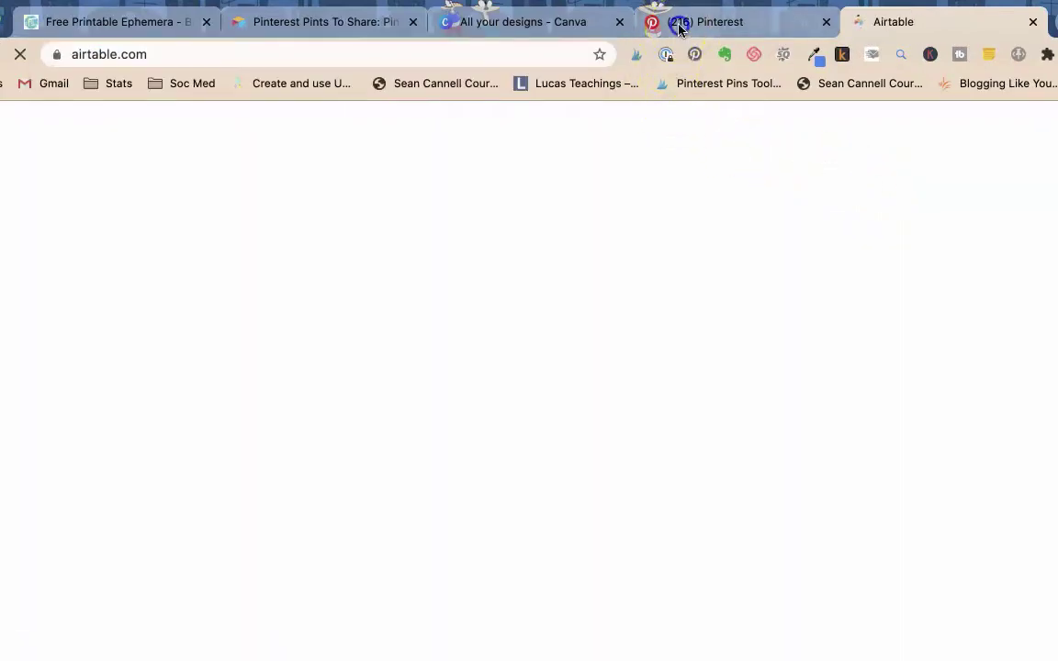
# - Copy the Bee Tags pin's web address and open the Artsy Fartsy Blog Posts base
pyautogui.click(680, 22)
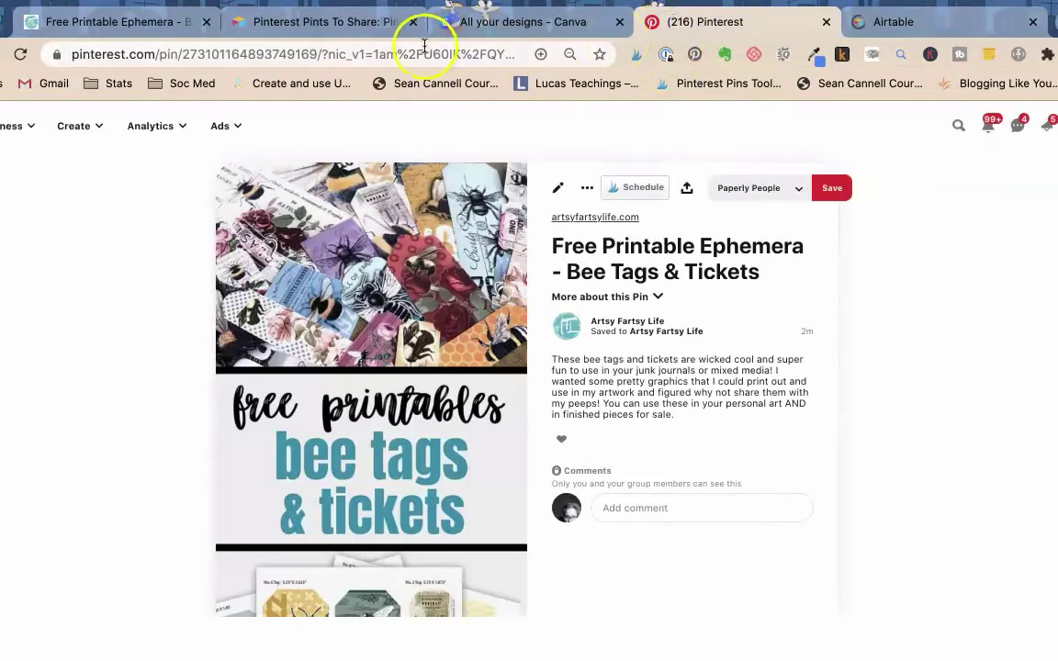
pyautogui.moveTo(318, 54); pyautogui.dragTo(4, 52)
pyautogui.click(884, 24)
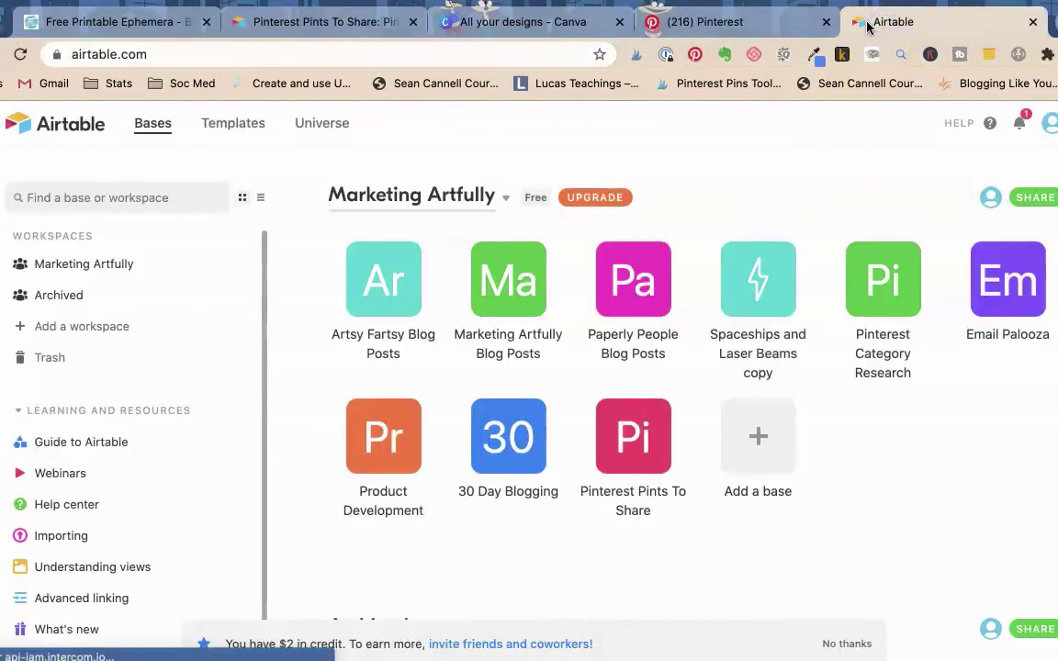
pyautogui.click(390, 278)
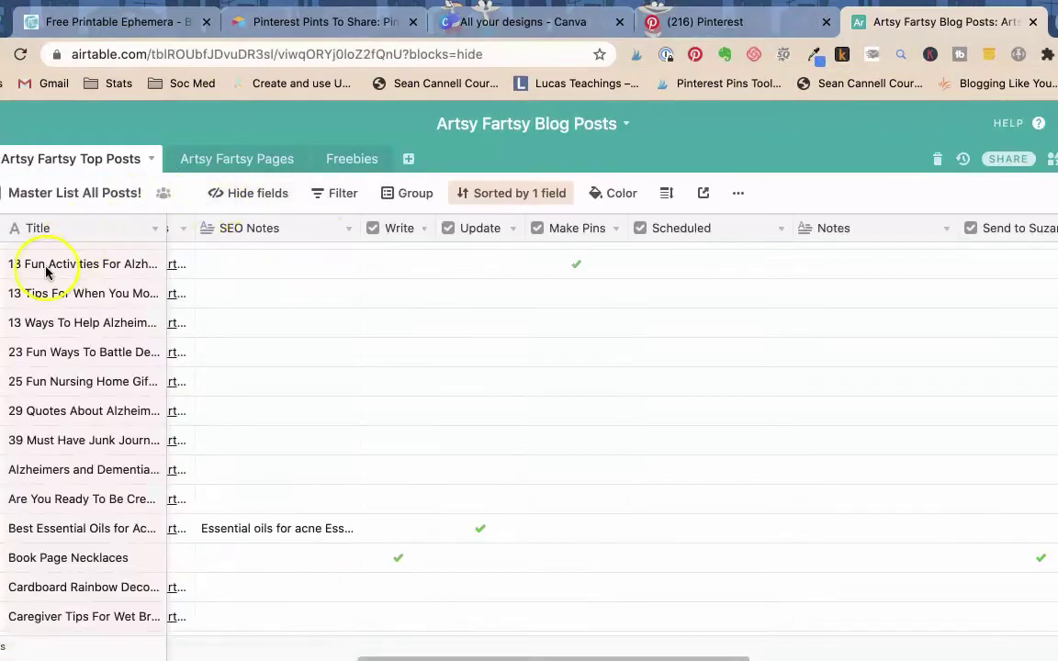
# - Insert a blank record and title it 'Free Printable Ephemera - Bee Tags & Tickets'
pyautogui.rightClick(69, 255)
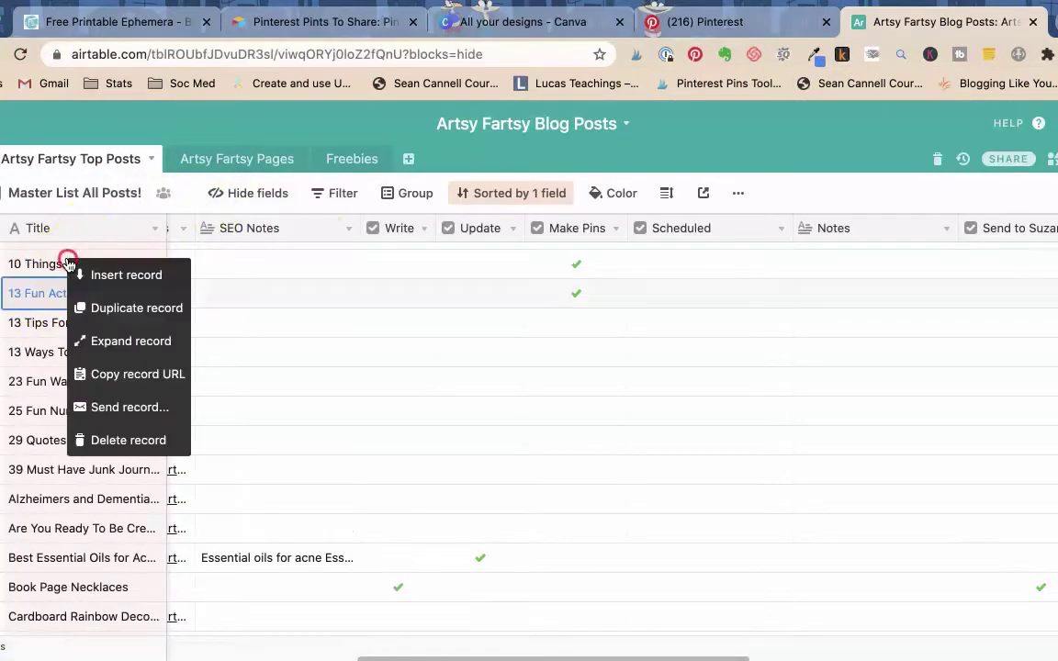
pyautogui.click(90, 272)
pyautogui.click(209, 306)
pyautogui.press('super+Tab')
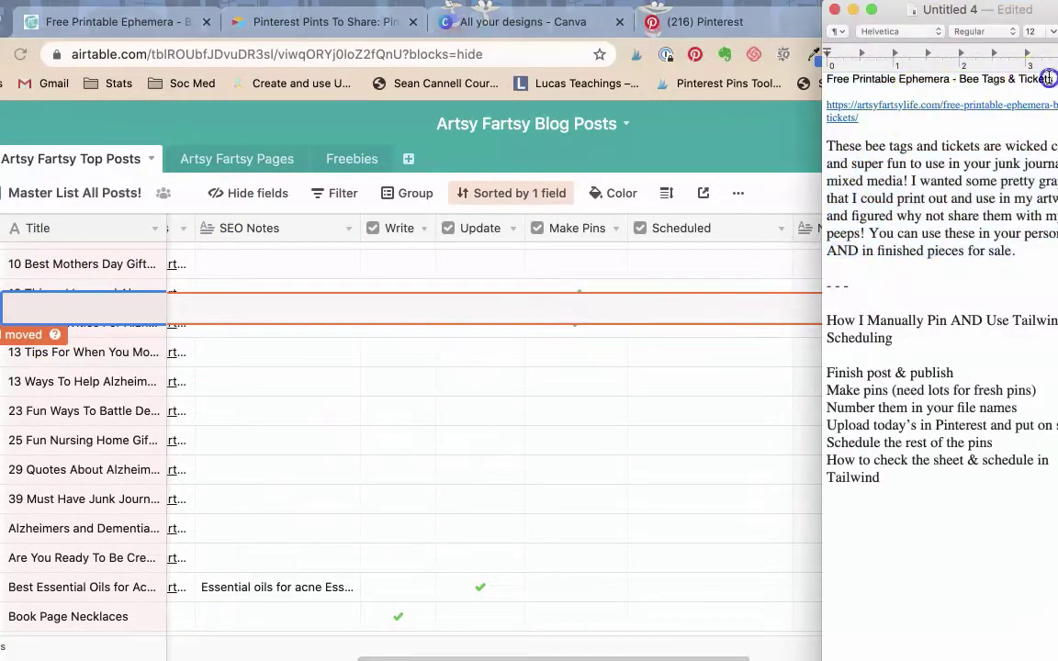
pyautogui.moveTo(1044, 77); pyautogui.dragTo(809, 56)
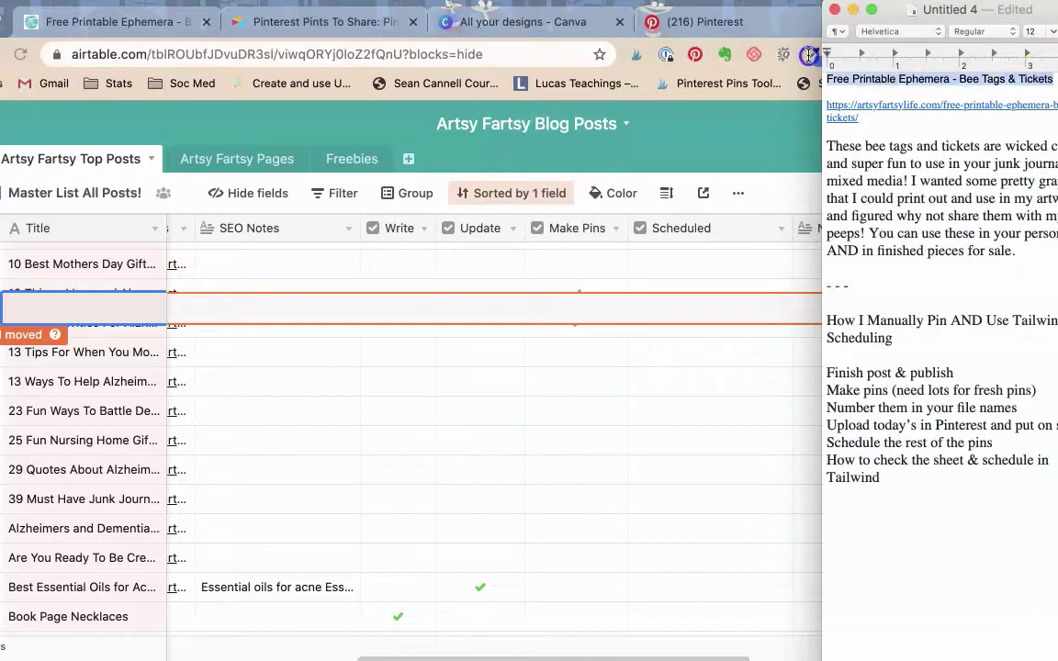
pyautogui.doubleClick(94, 299)
pyautogui.press('super+v')
pyautogui.scroll(-1, 120, 300)
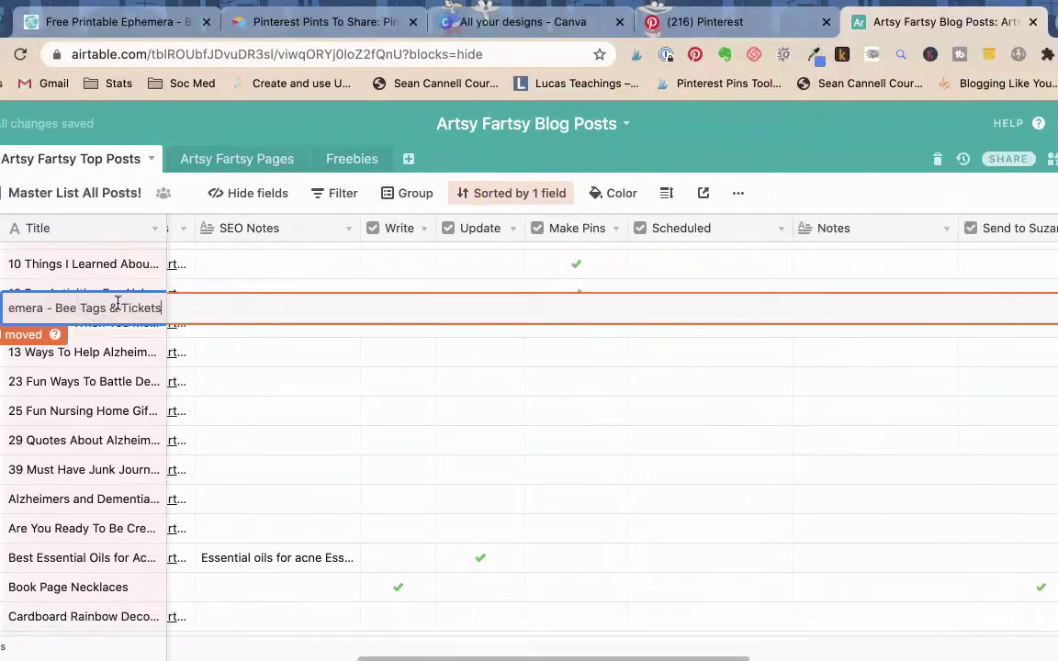
pyautogui.rightClick(115, 307)
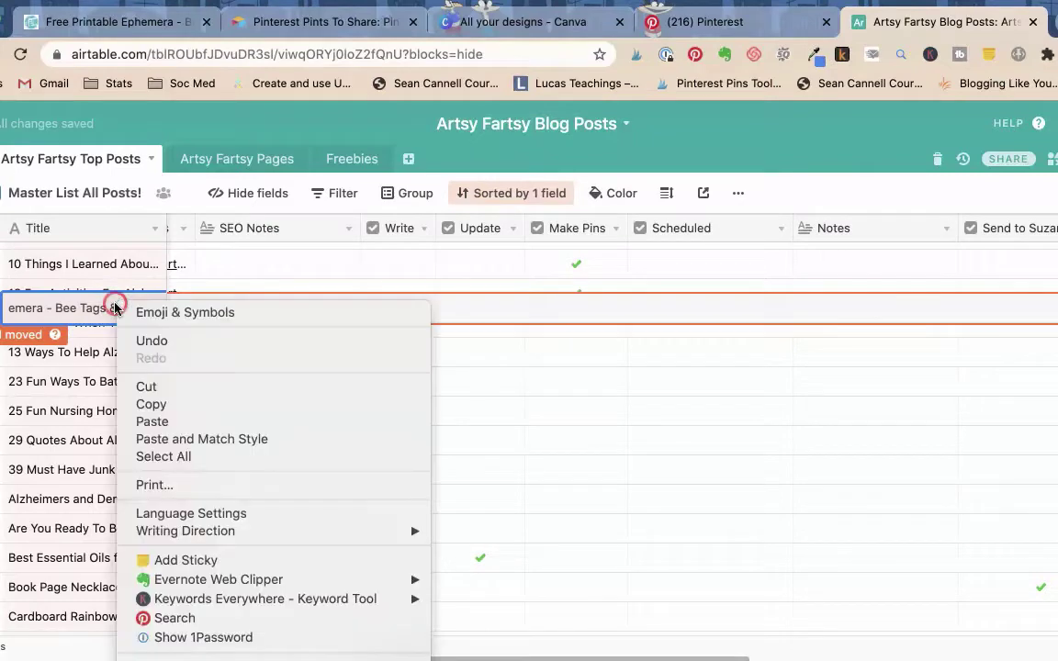
pyautogui.press('Escape')
pyautogui.press('Return')
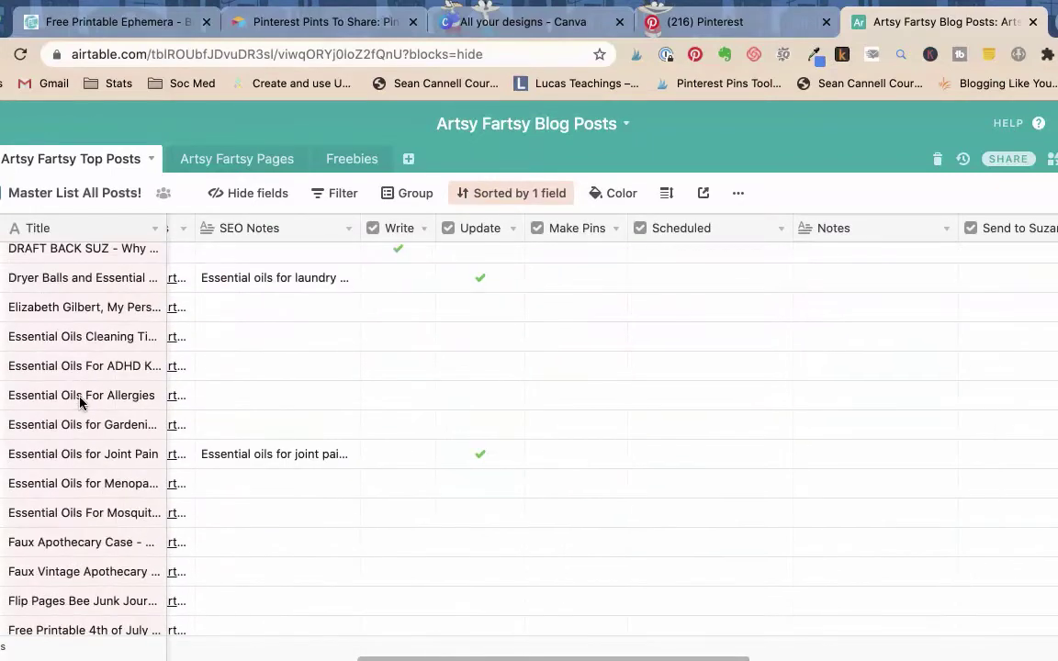
pyautogui.scroll(-1, 79, 398)
pyautogui.scroll(-2, 78, 395)
pyautogui.scroll(-2, 79, 393)
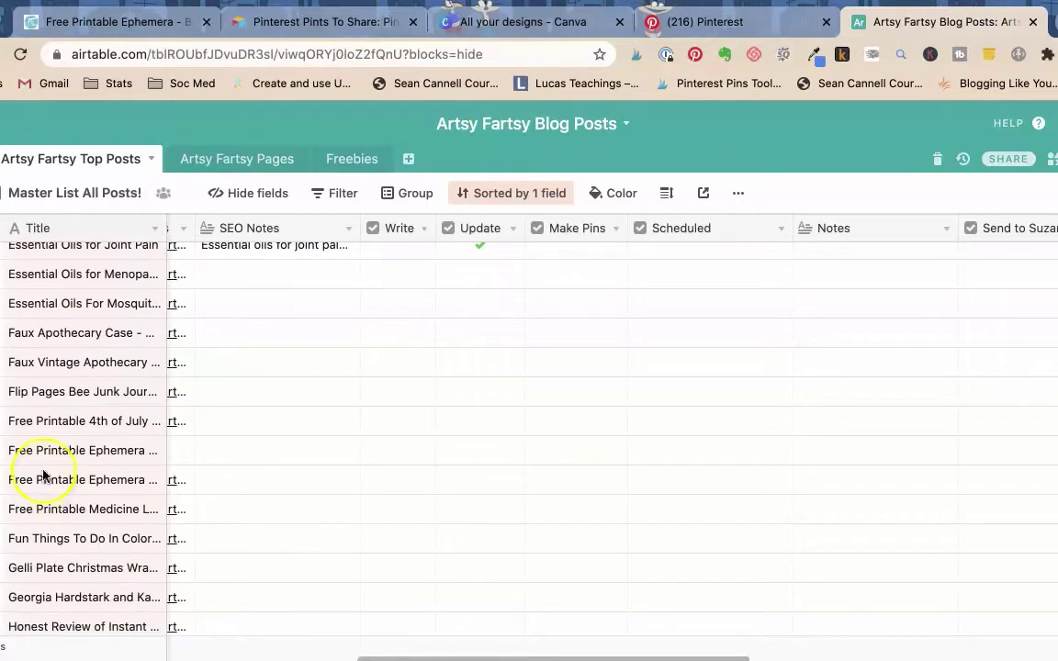
# - Expand the new record and set its date to 6/30/2020 and category to Journaling
pyautogui.click(53, 447)
pyautogui.click(52, 449)
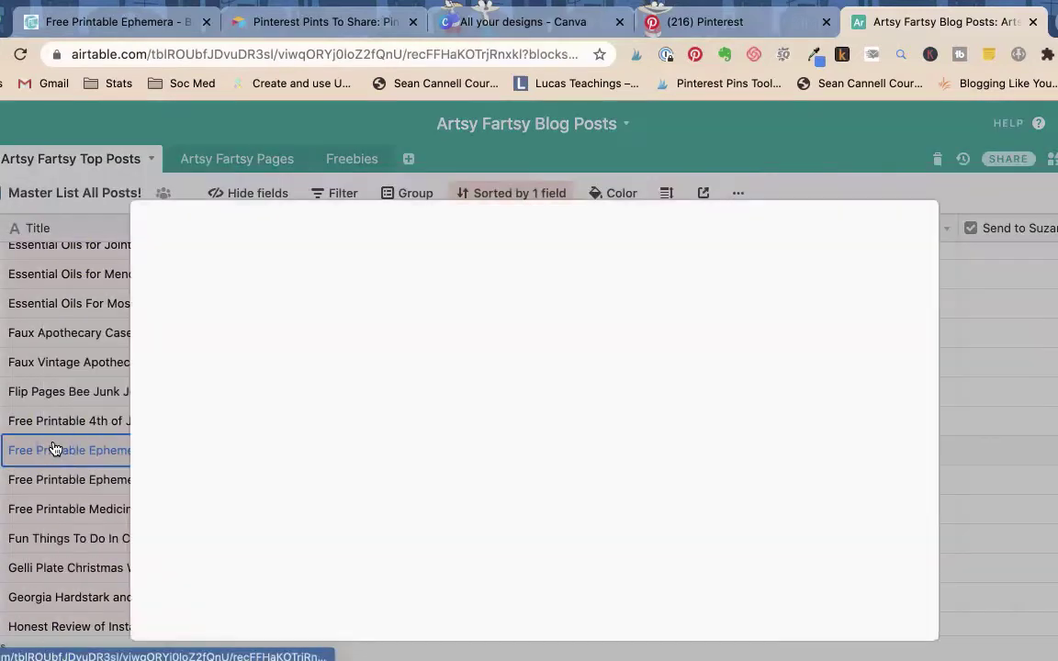
pyautogui.click(232, 421)
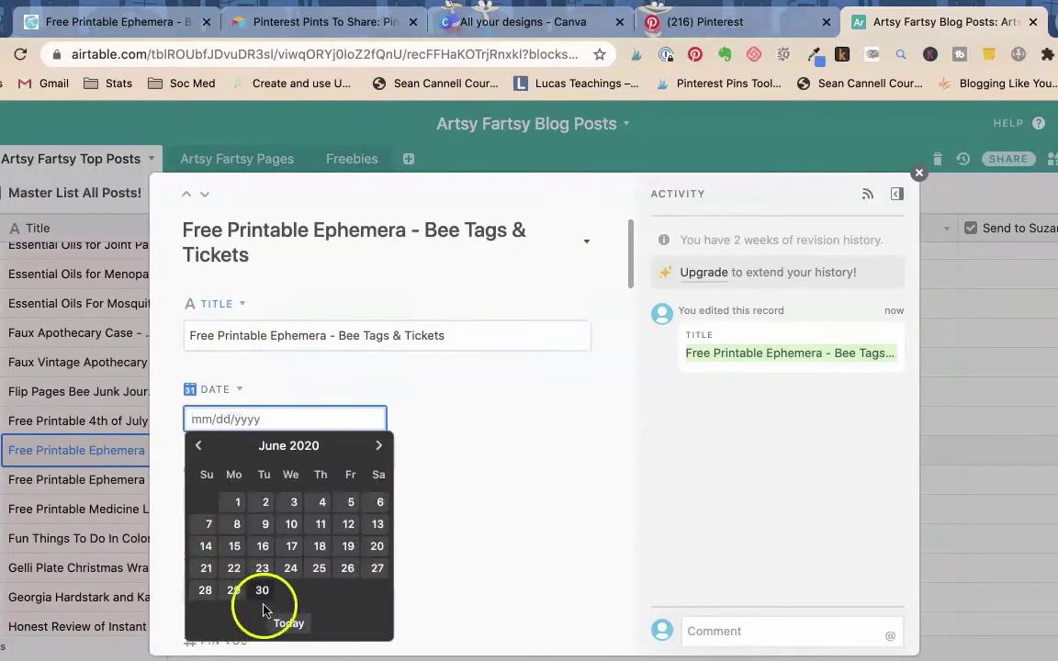
pyautogui.click(288, 623)
pyautogui.scroll(-3, 303, 375)
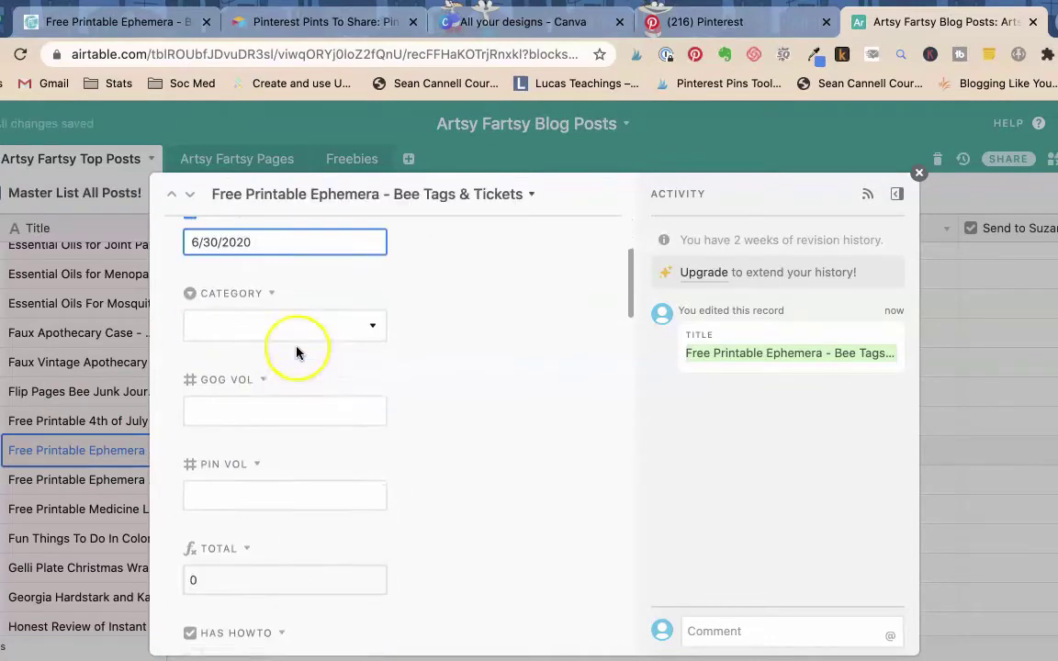
pyautogui.click(289, 327)
pyautogui.click(258, 512)
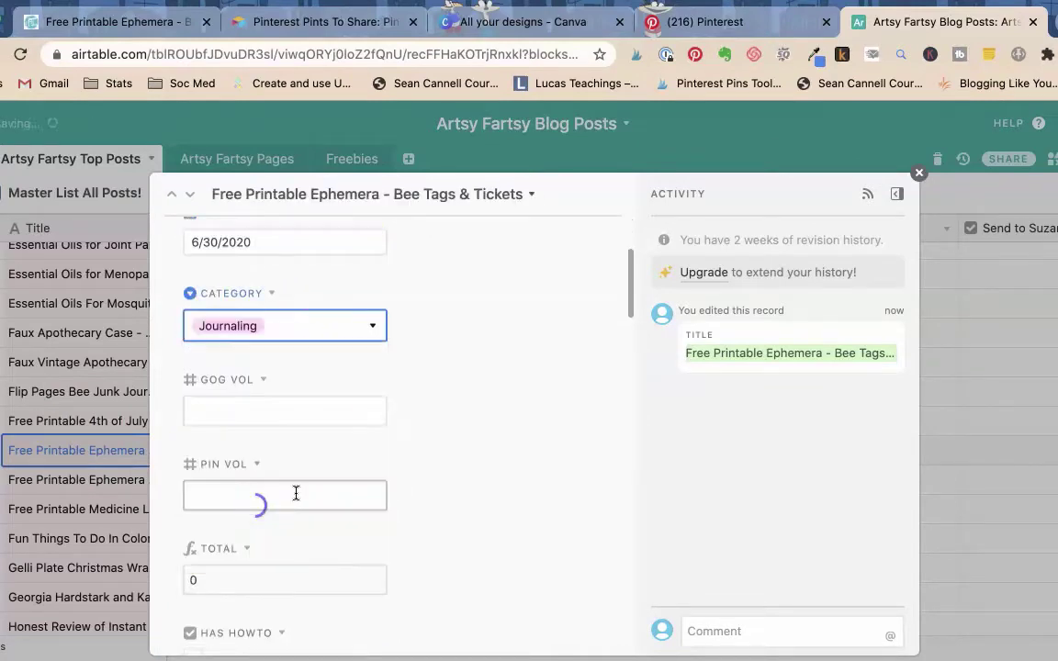
# - Tick YT VID and upload the twelve Bee-Printables pin images to PINS
pyautogui.scroll(-3, 411, 427)
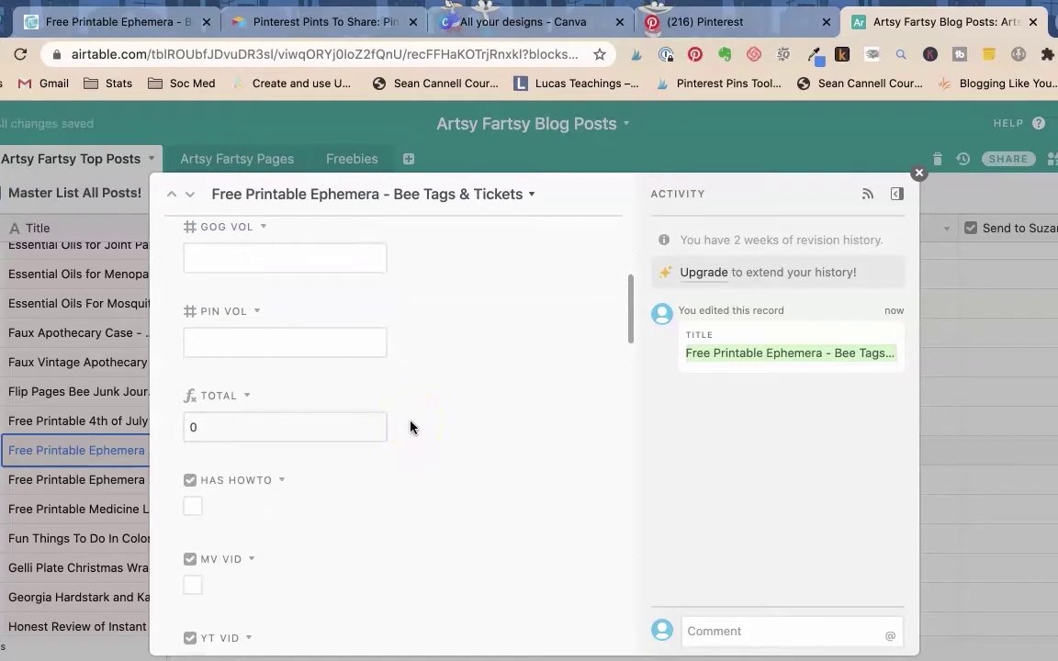
pyautogui.scroll(-3, 411, 427)
pyautogui.scroll(-1, 411, 428)
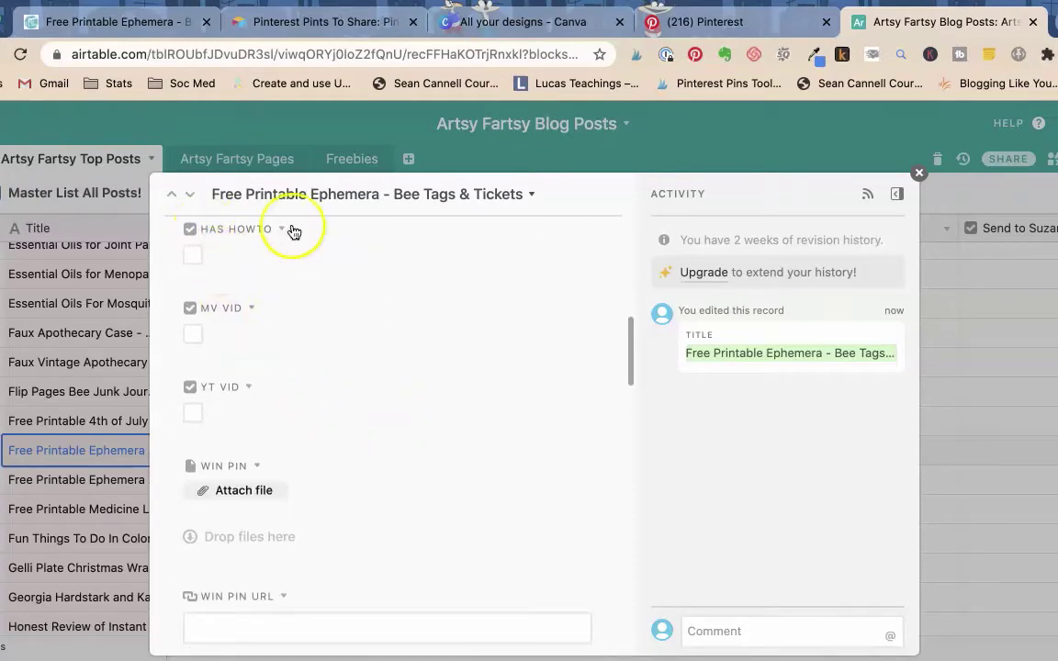
pyautogui.click(192, 414)
pyautogui.scroll(-2, 386, 395)
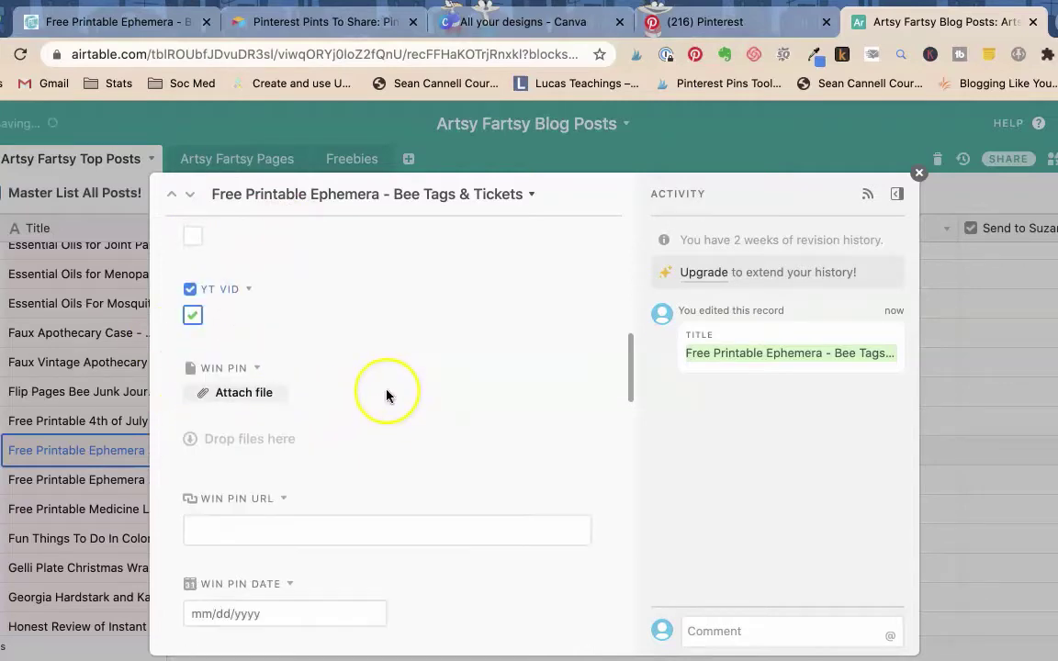
pyautogui.scroll(-1, 386, 393)
pyautogui.scroll(-5, 386, 393)
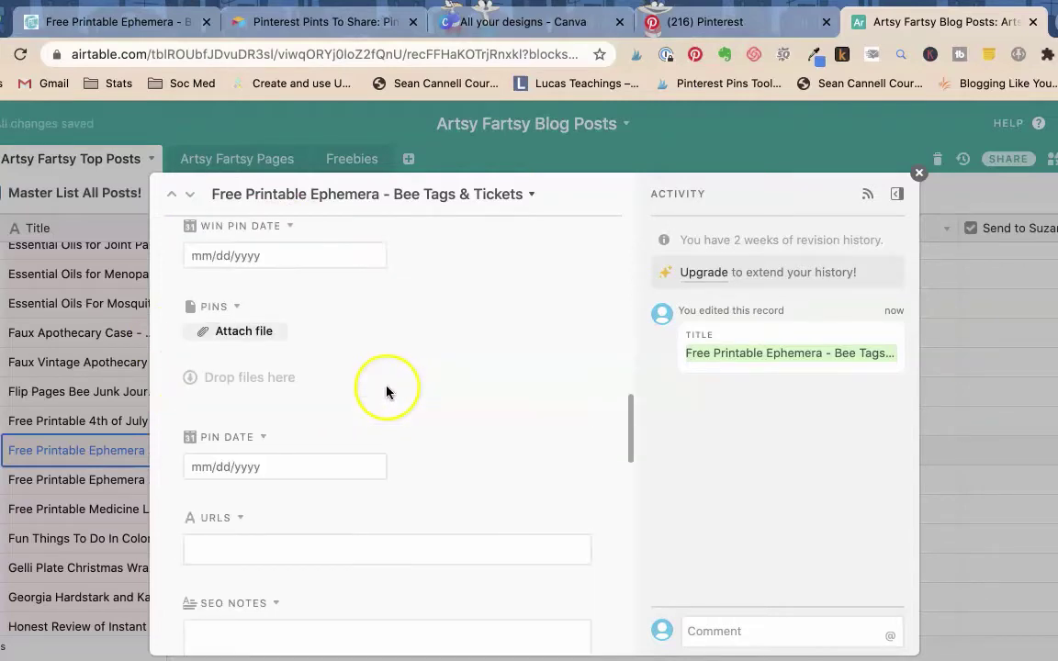
pyautogui.click(245, 332)
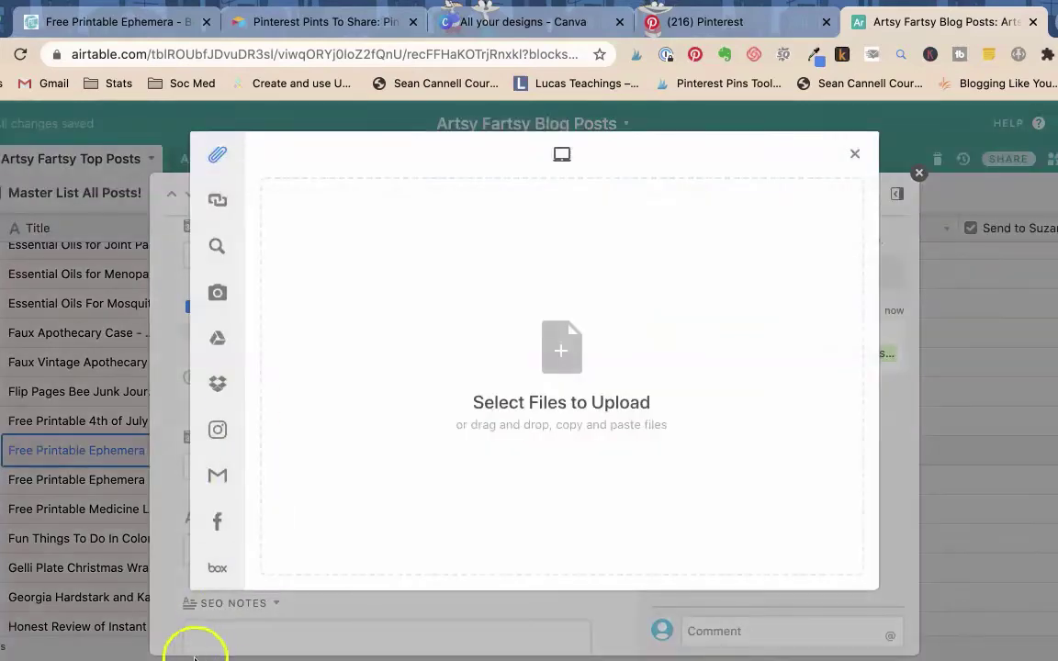
pyautogui.moveTo(980, 272)
pyautogui.mouseDown()
pyautogui.moveTo(556, 264)
pyautogui.moveTo(439, 314)
pyautogui.mouseUp()
pyautogui.click(802, 559)
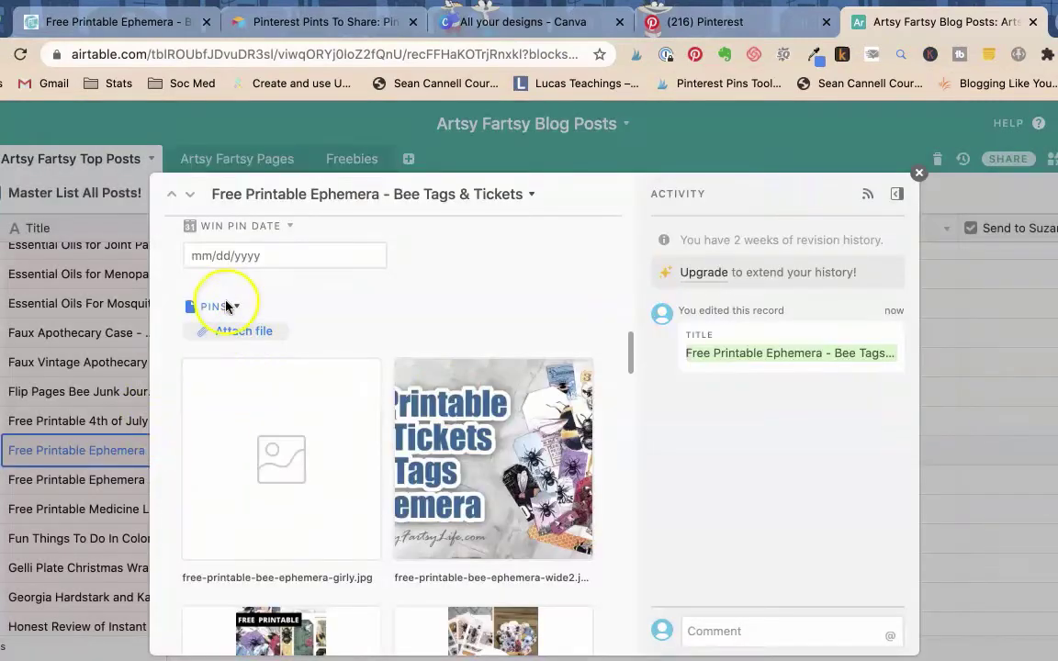
# - Paste the blog post URL into the URLS field and close the record
pyautogui.scroll(-5, 314, 406)
pyautogui.scroll(-5, 314, 402)
pyautogui.scroll(-5, 314, 404)
pyautogui.scroll(-3, 314, 409)
pyautogui.scroll(-3, 314, 410)
pyautogui.click(313, 368)
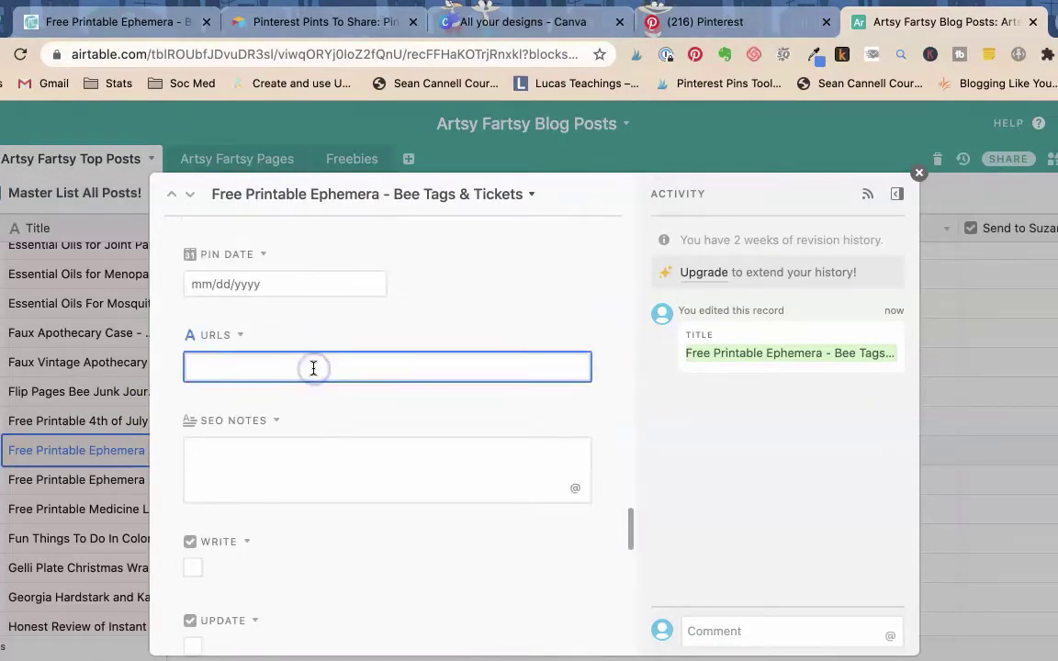
pyautogui.write('https://artsyfartsylife.com/free-printable-ephemera-bee-tags-tickets/')
pyautogui.click(919, 171)
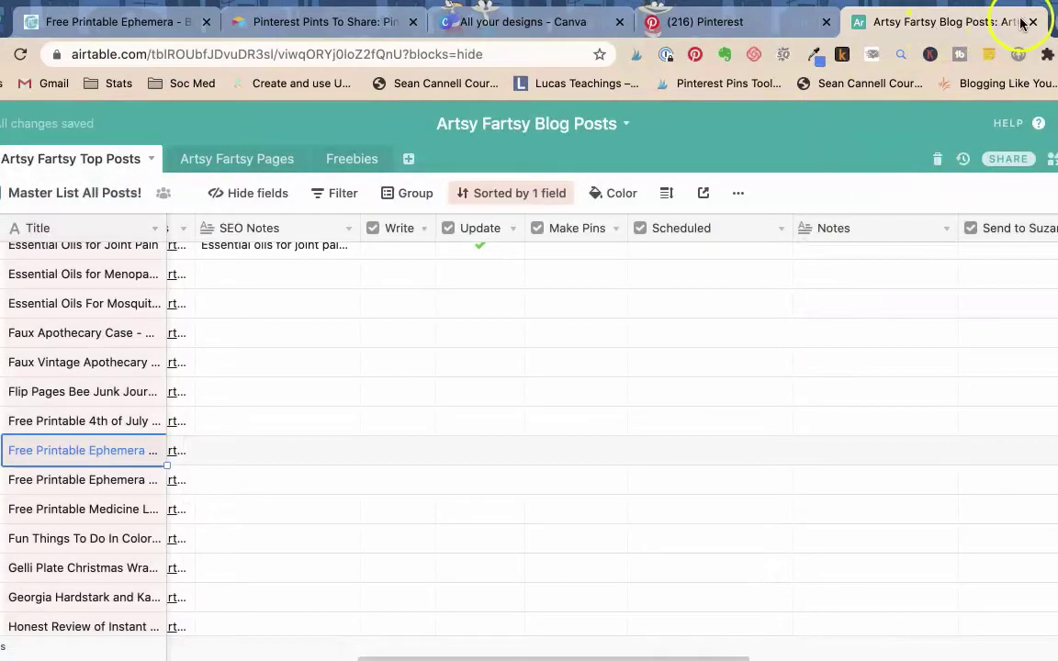
# - Close the Artsy Fartsy Blog Posts and Bee Tags pin tabs, landing on Pins To Check
pyautogui.click(1034, 21)
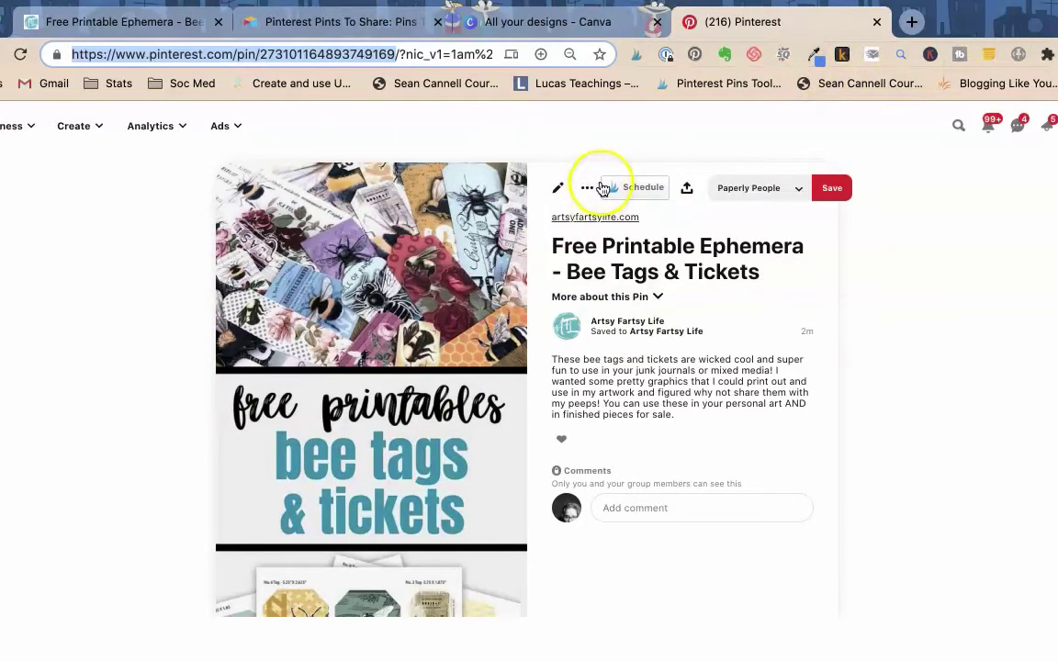
pyautogui.click(574, 142)
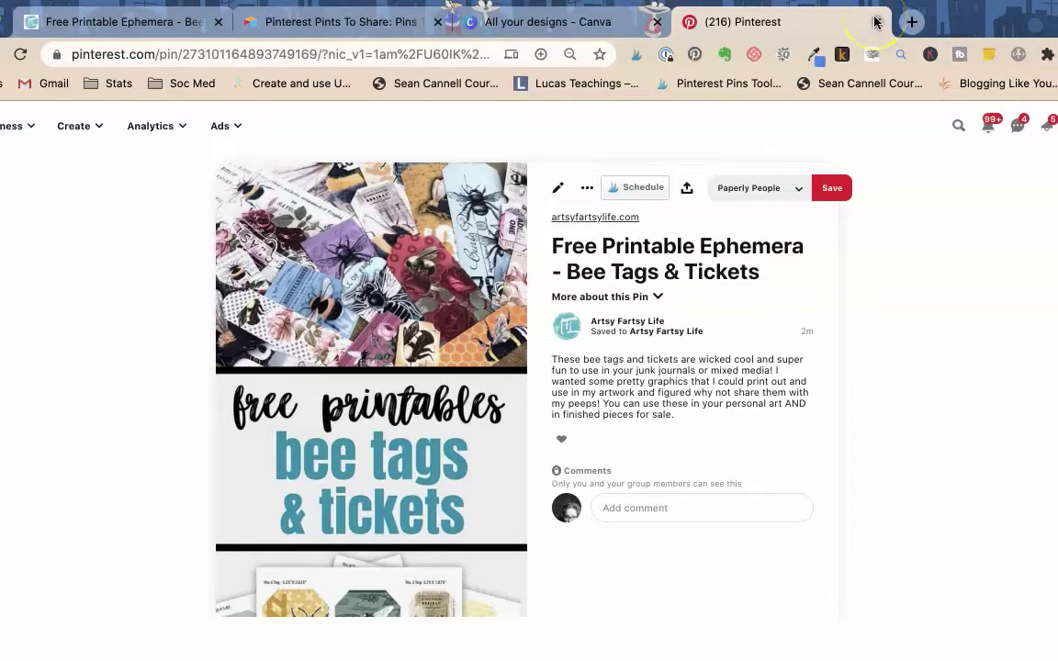
pyautogui.click(876, 20)
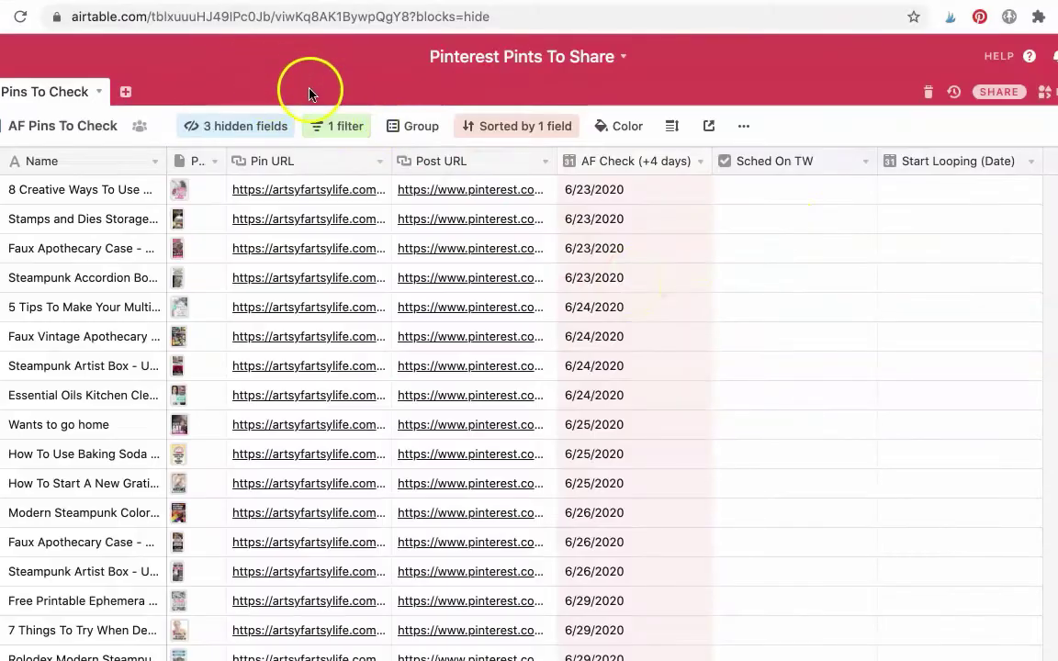
# - Open the pin links for rows 1–5, including Faux Apothecary Case and Steampunk Accordion Book
pyautogui.scroll(-3, 753, 224)
pyautogui.scroll(-8, 749, 224)
pyautogui.scroll(-2, 744, 220)
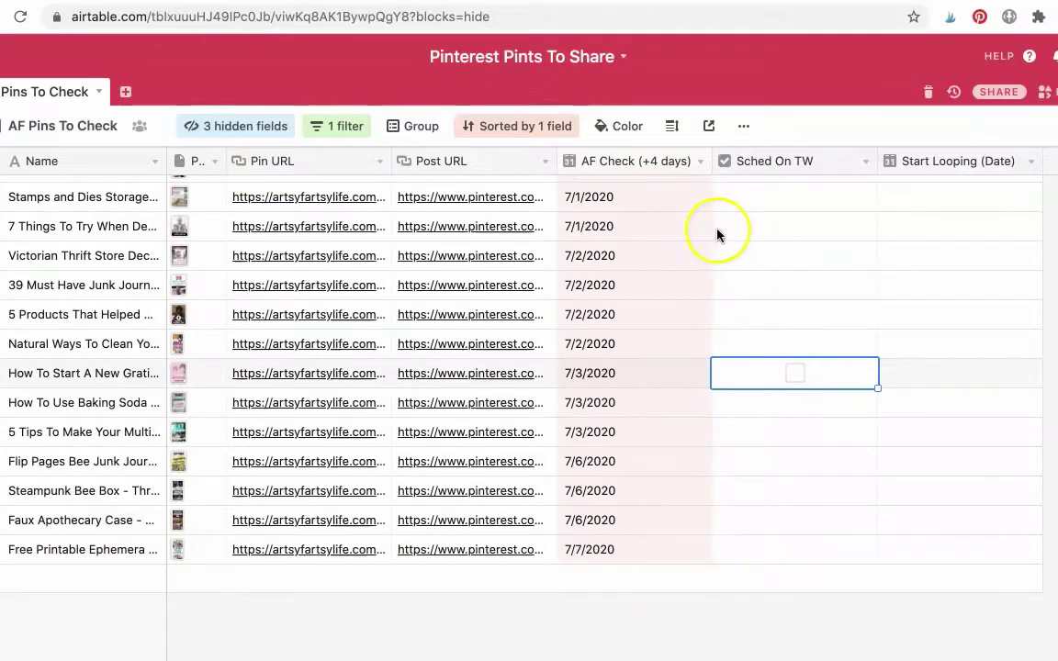
pyautogui.scroll(10, 727, 248)
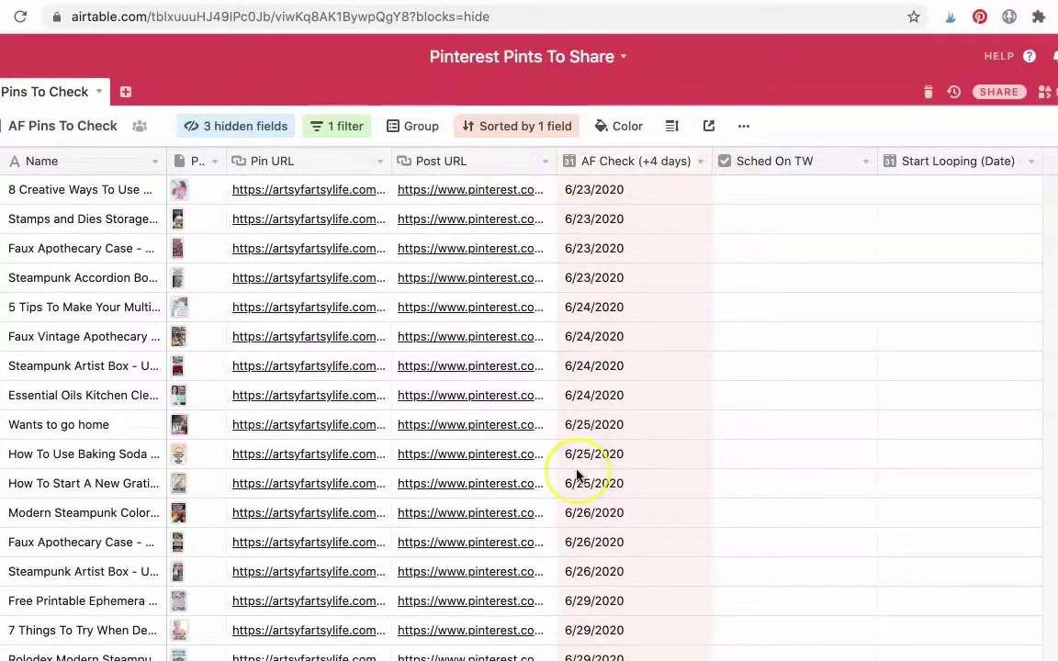
pyautogui.scroll(-3, 628, 342)
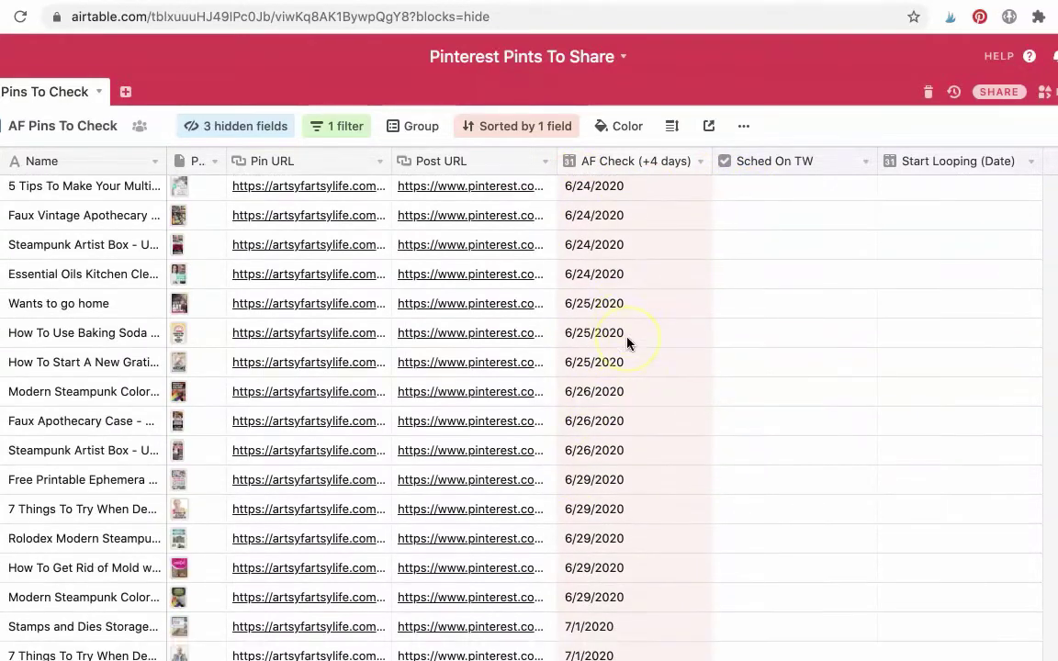
pyautogui.scroll(-1, 627, 342)
pyautogui.scroll(-2, 628, 342)
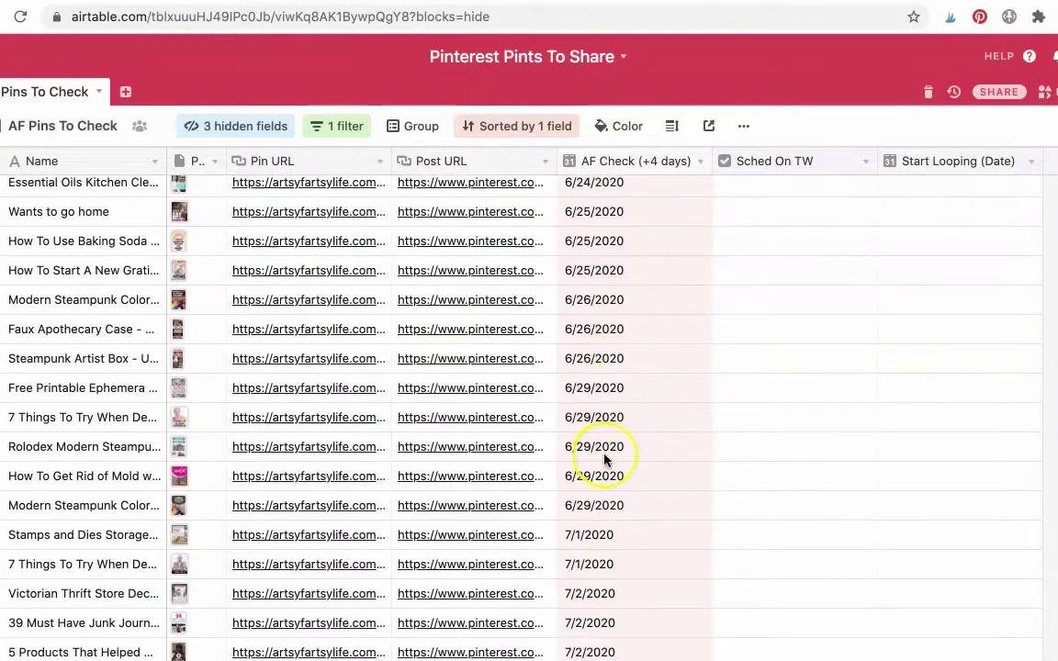
pyautogui.scroll(5, 631, 195)
pyautogui.click(464, 192)
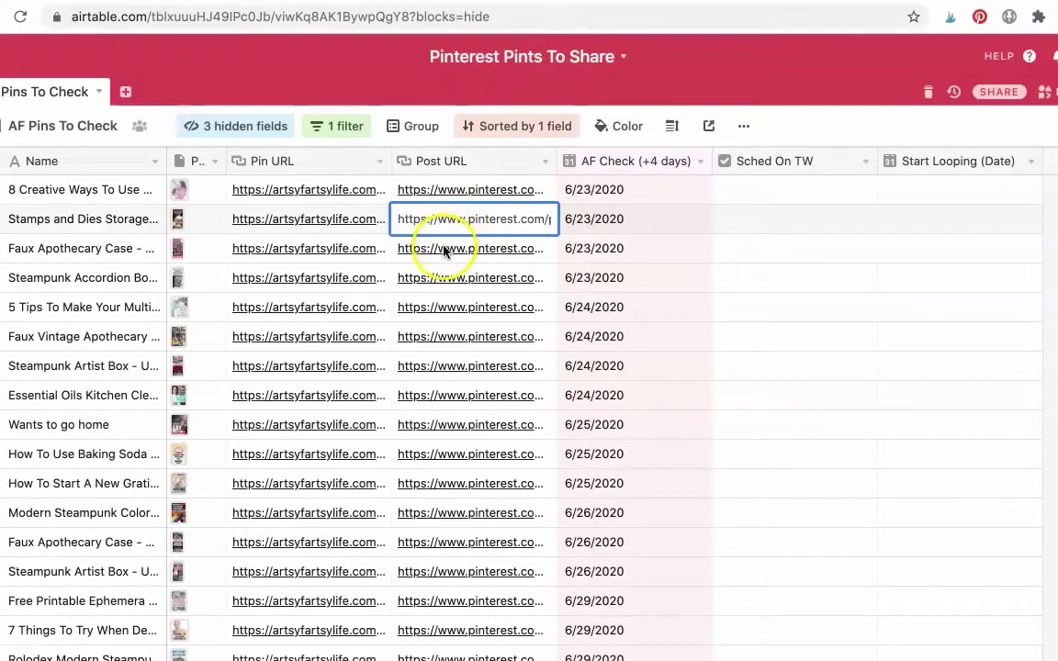
pyautogui.click(443, 249)
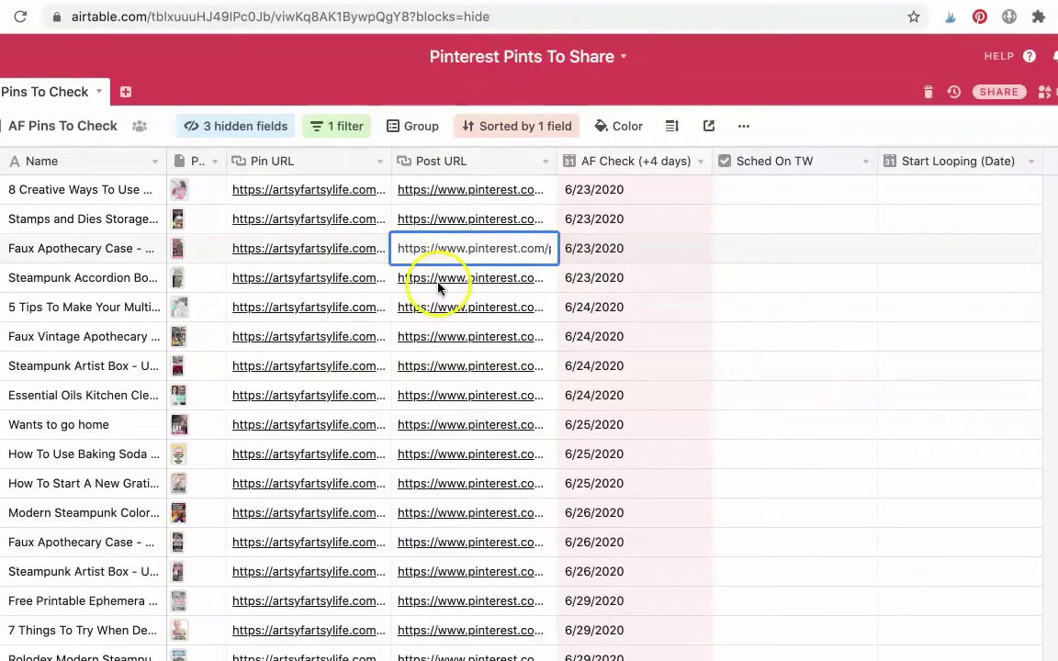
pyautogui.click(439, 281)
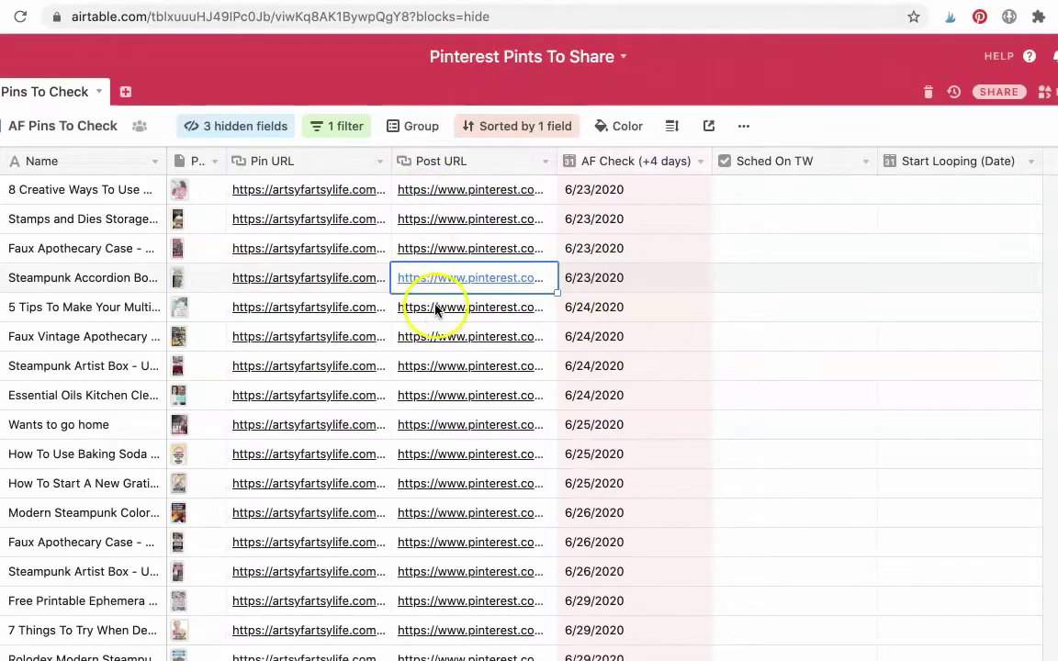
pyautogui.click(436, 308)
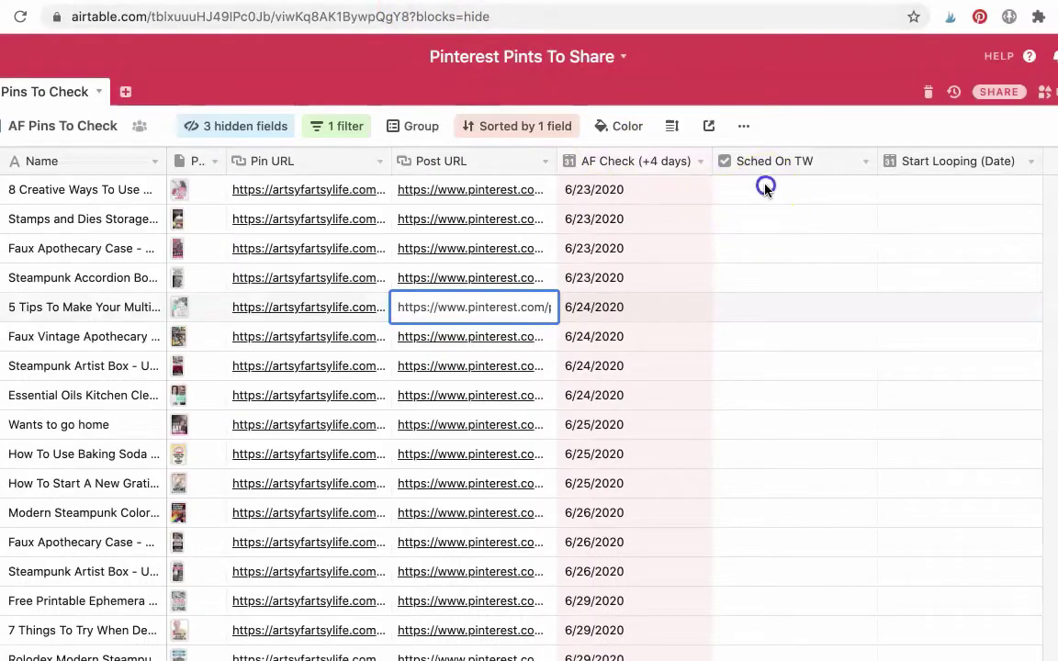
# - Delete those first five records from the Pins To Check list
pyautogui.moveTo(765, 187); pyautogui.dragTo(763, 293)
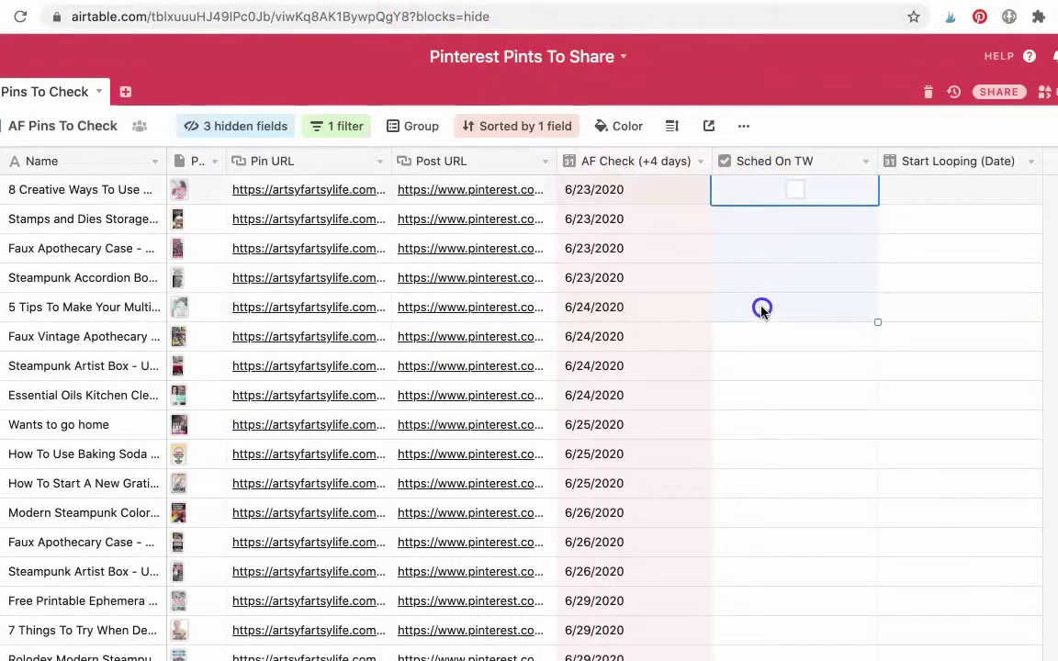
pyautogui.rightClick(761, 305)
pyautogui.click(812, 358)
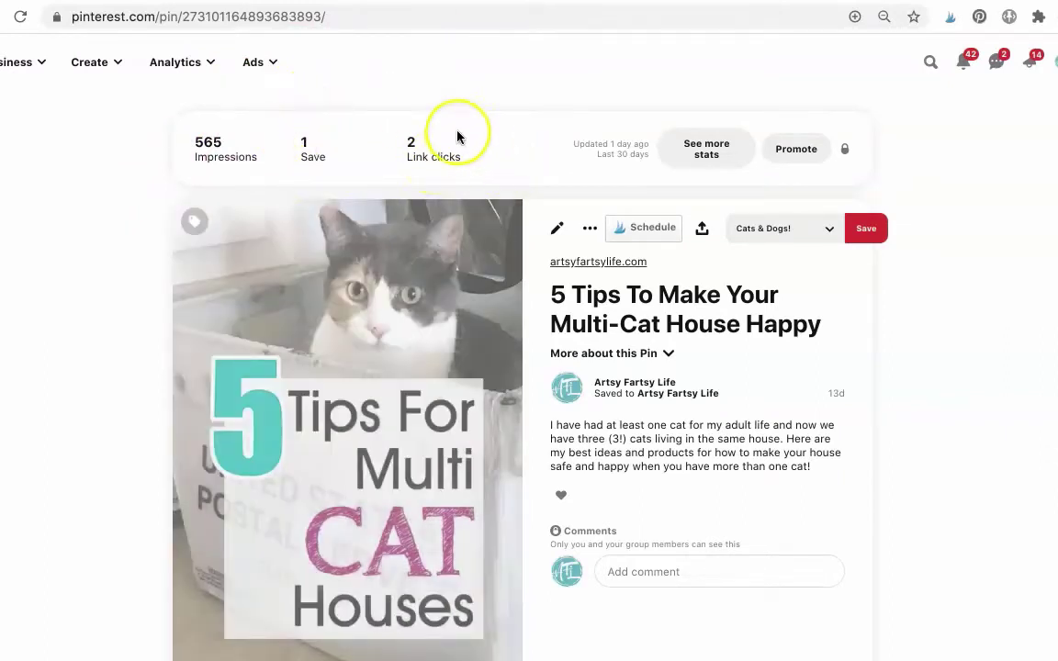
# - Read the Faux Apothecary Case pin stats: 3.73k impressions, 1 save, 5 link clicks
pyautogui.scroll(-1, 455, 135)
pyautogui.scroll(-4, 458, 134)
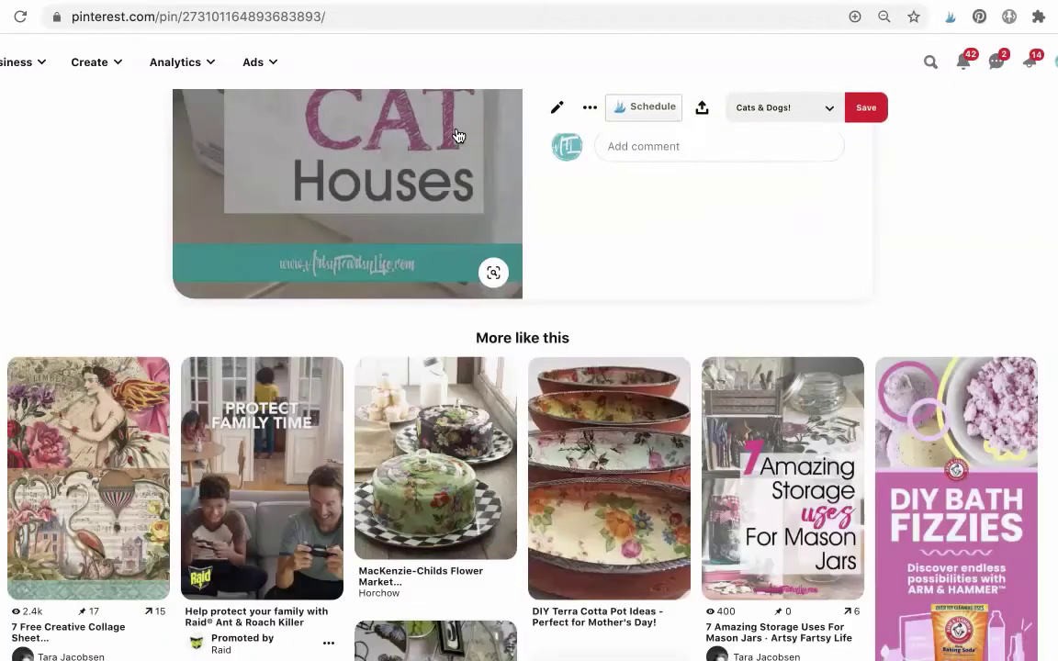
pyautogui.scroll(4, 458, 137)
pyautogui.scroll(1, 459, 136)
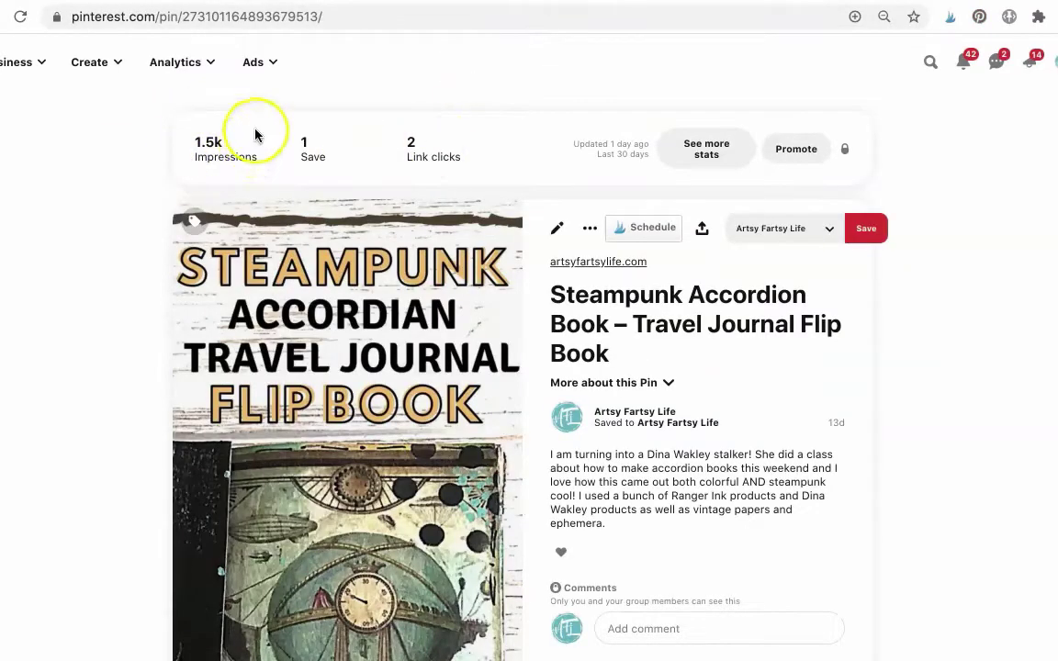
pyautogui.scroll(-2, 344, 127)
pyautogui.scroll(-1, 344, 127)
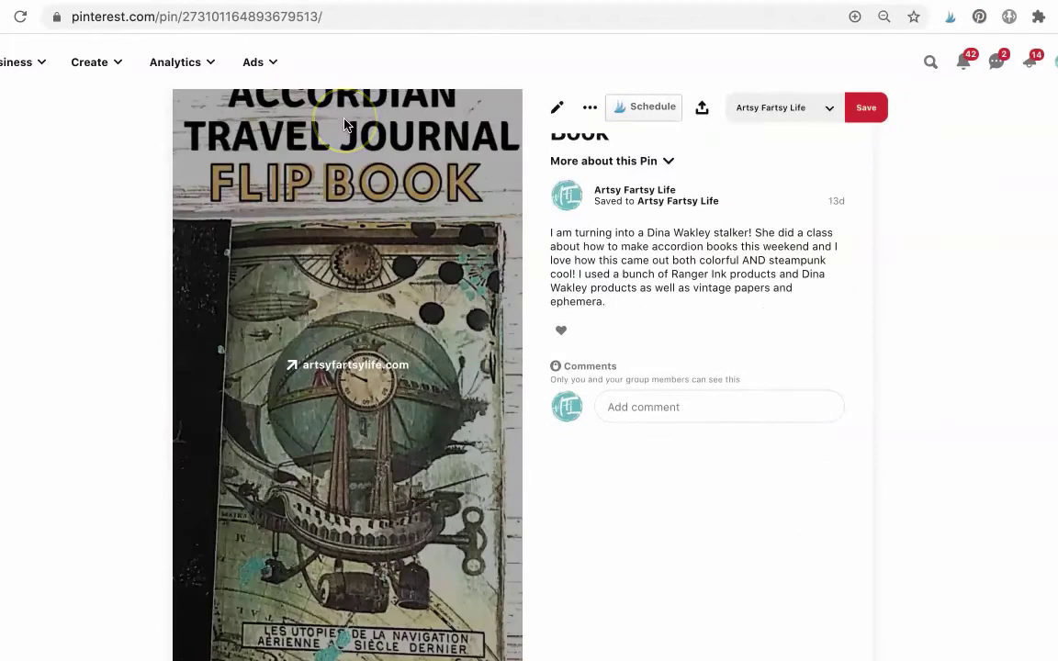
pyautogui.scroll(-2, 344, 127)
pyautogui.scroll(5, 345, 125)
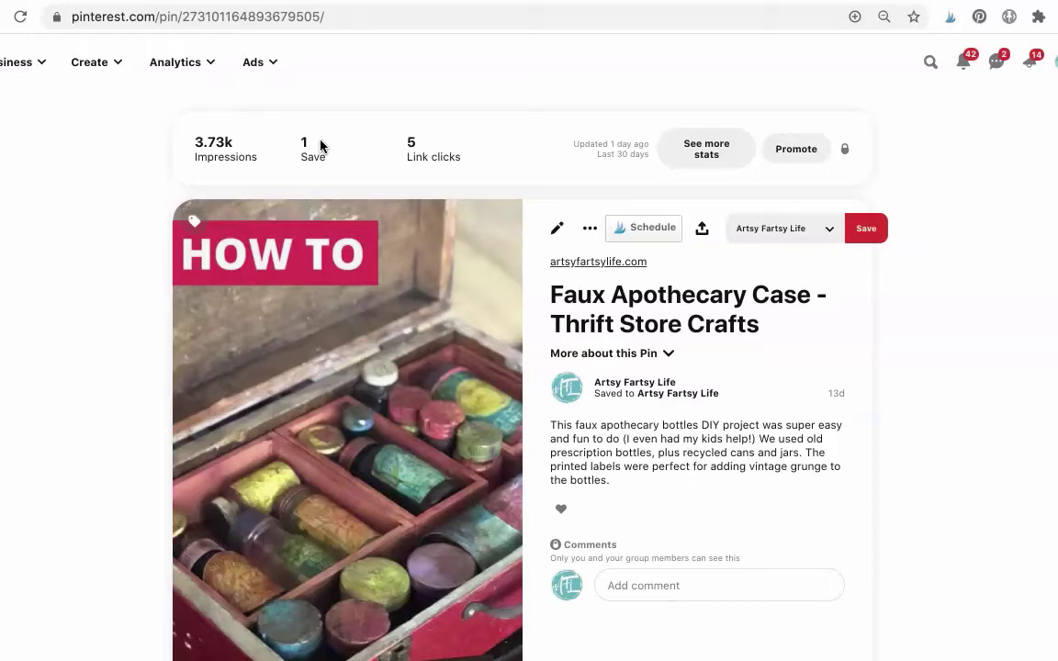
pyautogui.scroll(-1, 156, 187)
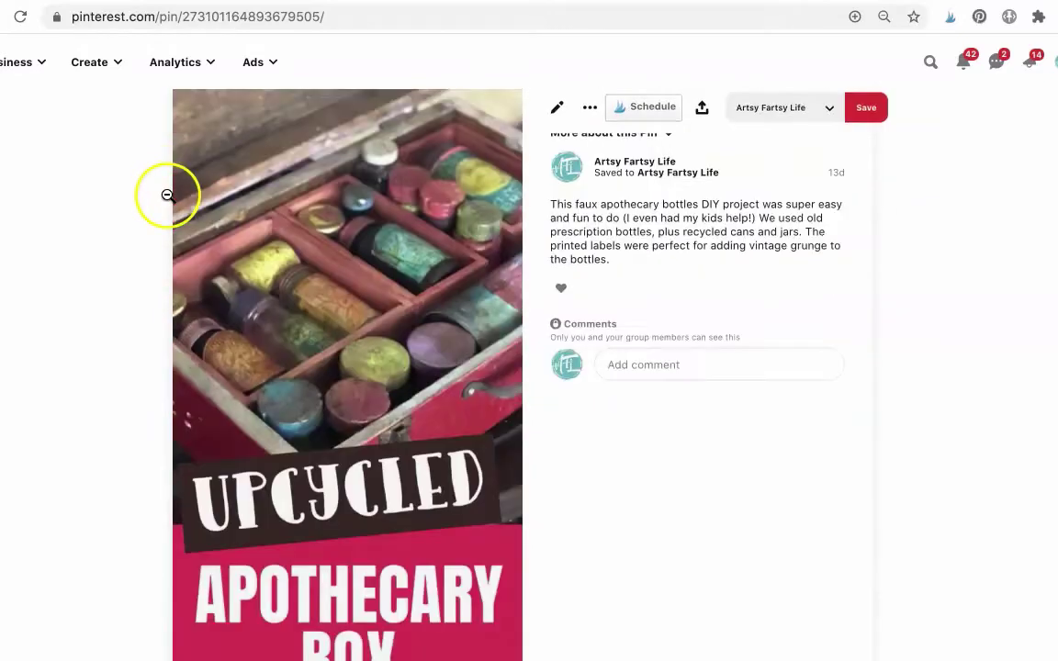
pyautogui.click(168, 194)
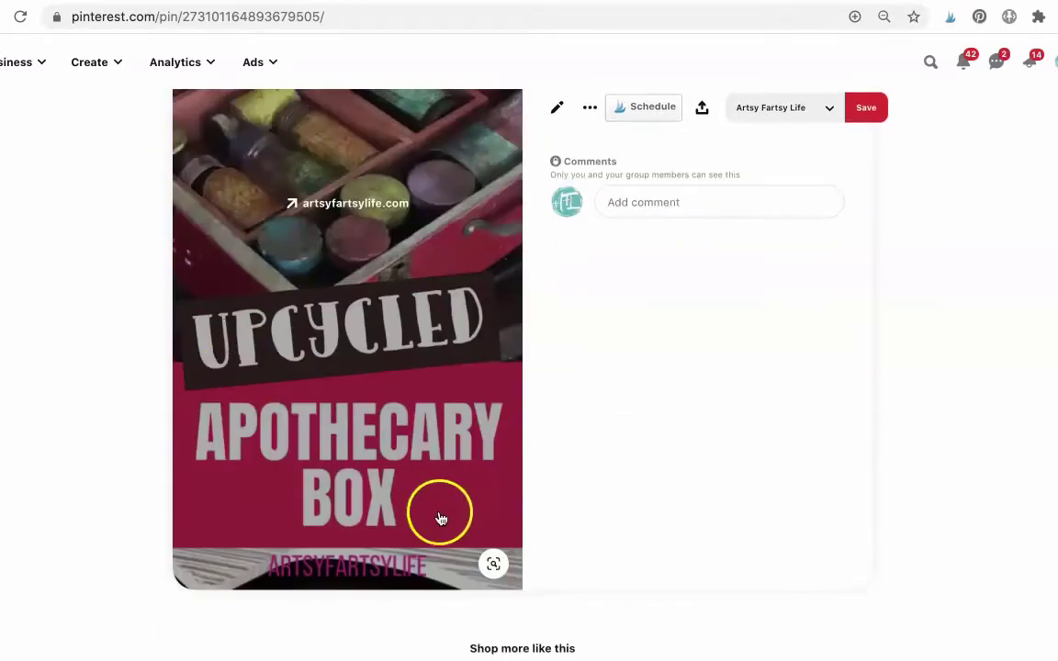
pyautogui.scroll(5, 337, 462)
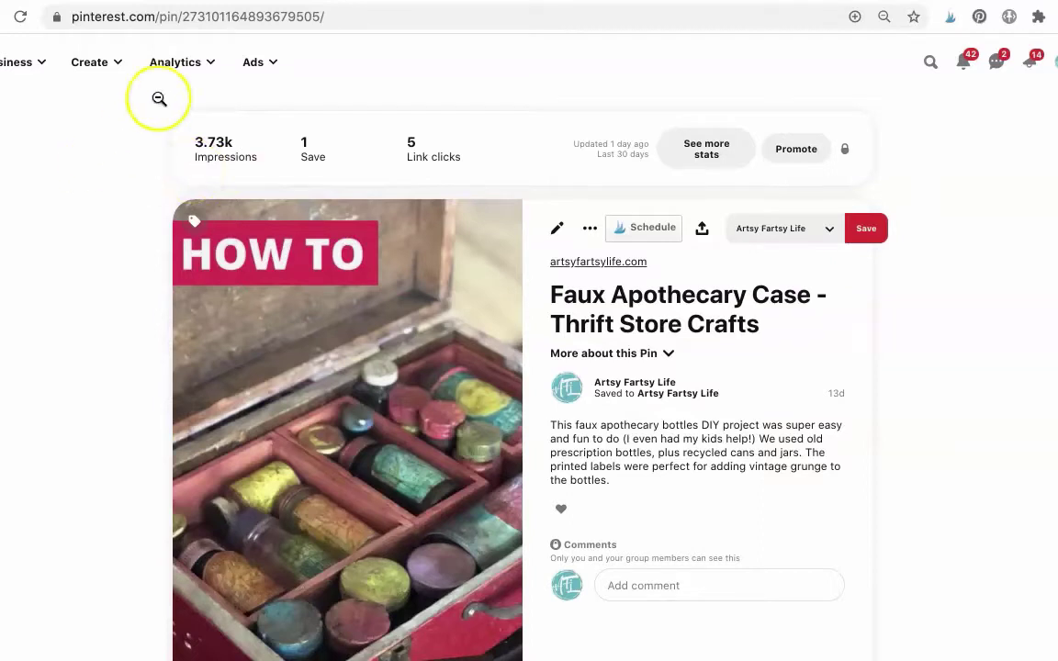
# - Review the Stamps and Dies Storage and White Vinegar pins' stats (2.45k impressions, 5 clicks)
pyautogui.click(547, 44)
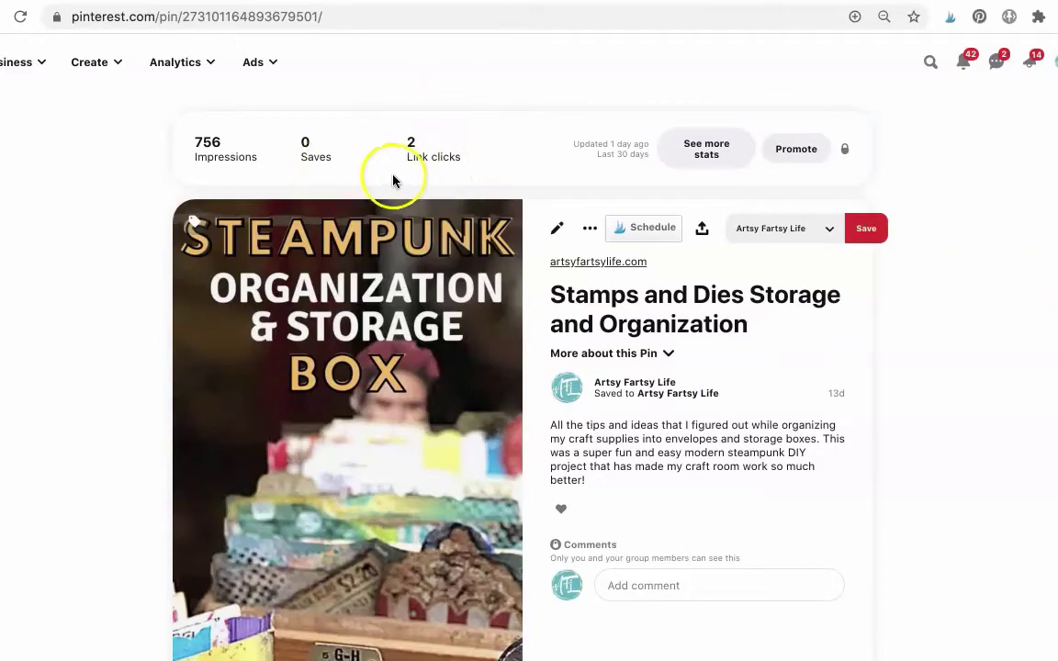
pyautogui.scroll(-3, 393, 174)
pyautogui.scroll(-3, 394, 174)
pyautogui.scroll(-3, 393, 174)
pyautogui.scroll(6, 395, 177)
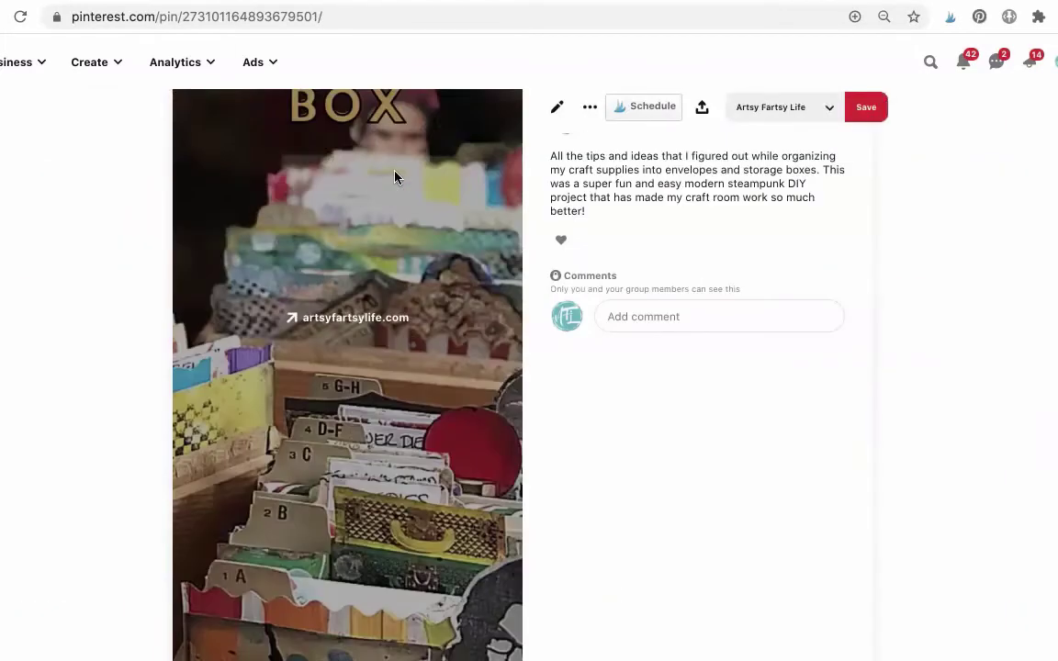
pyautogui.scroll(3, 395, 177)
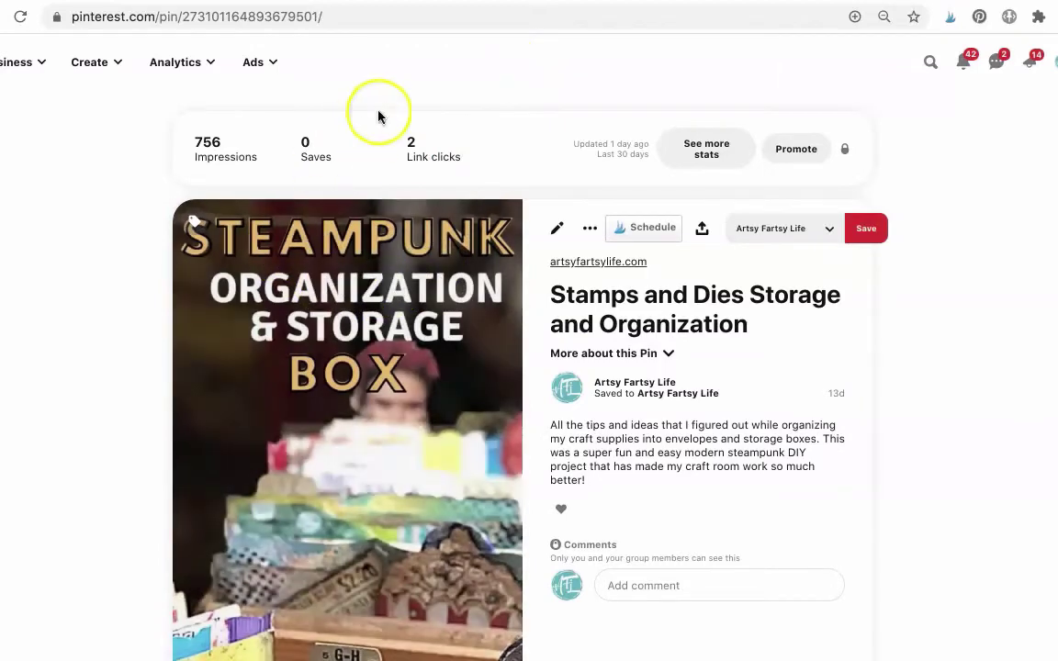
pyautogui.scroll(-1, 377, 118)
pyautogui.scroll(-2, 378, 117)
pyautogui.scroll(-1, 376, 124)
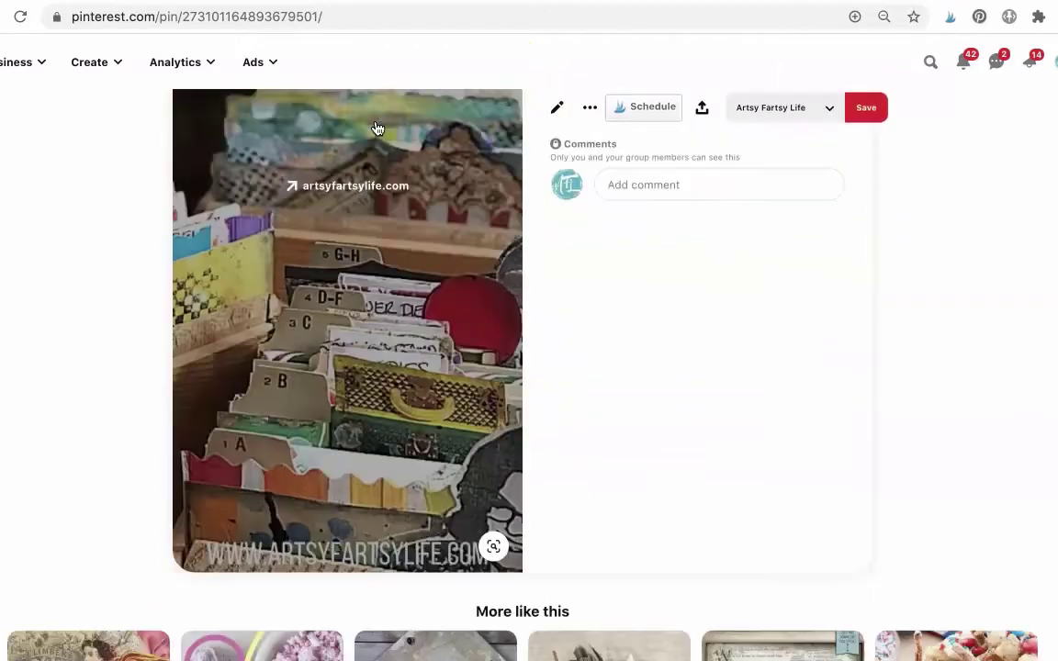
pyautogui.scroll(4, 376, 129)
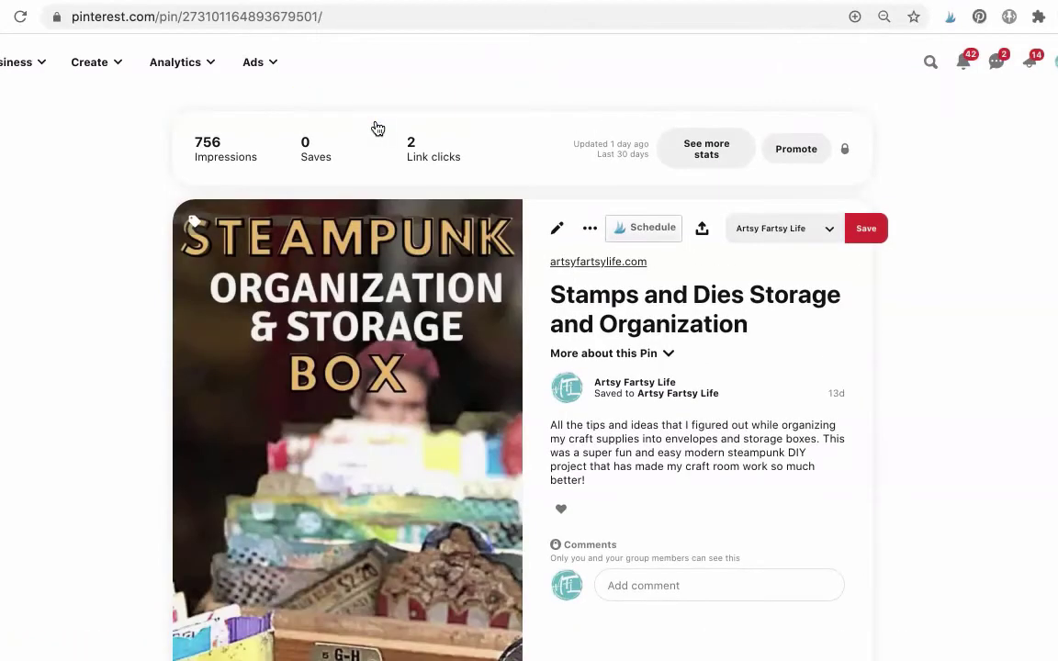
pyautogui.click(490, 71)
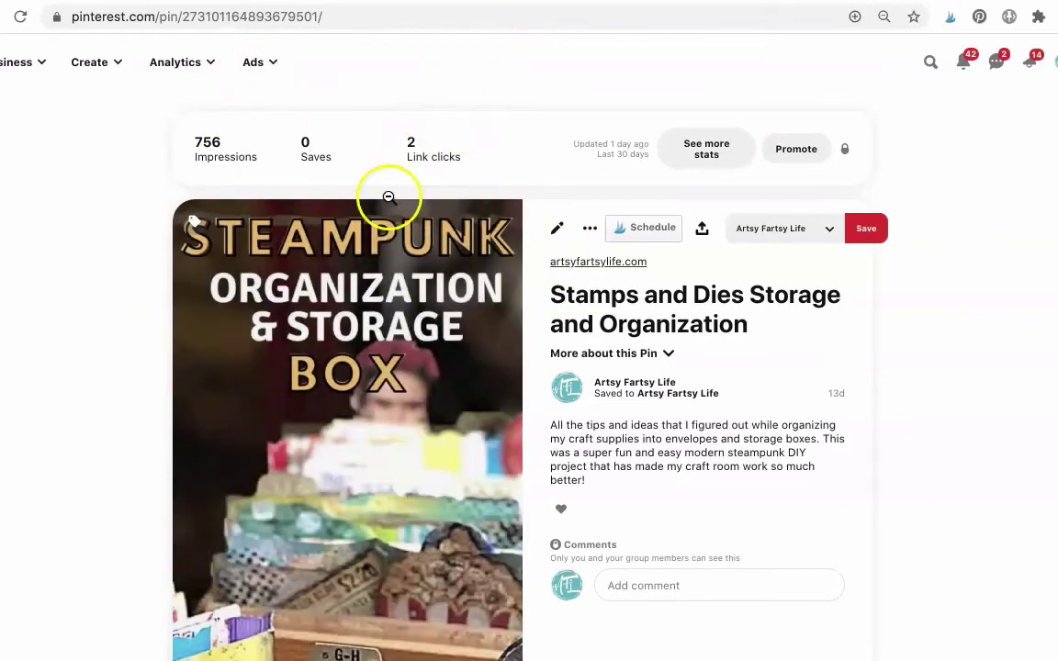
pyautogui.click(536, 55)
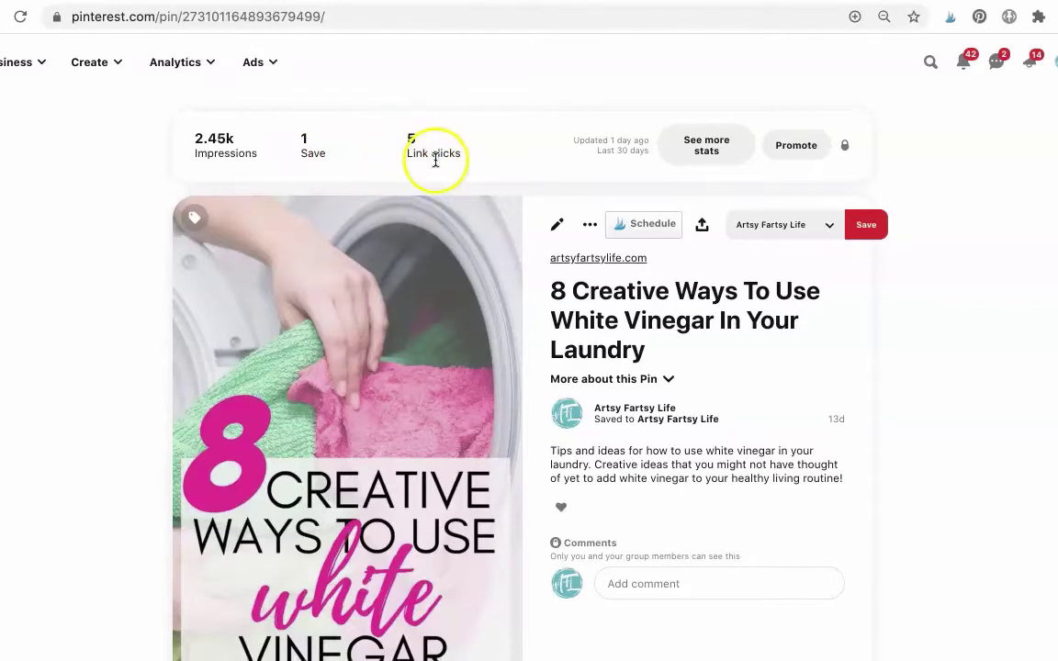
# - Check the pins from the Airtable list, ending on the Go Home pin (934 impressions, 22 clicks)
pyautogui.click(647, 3)
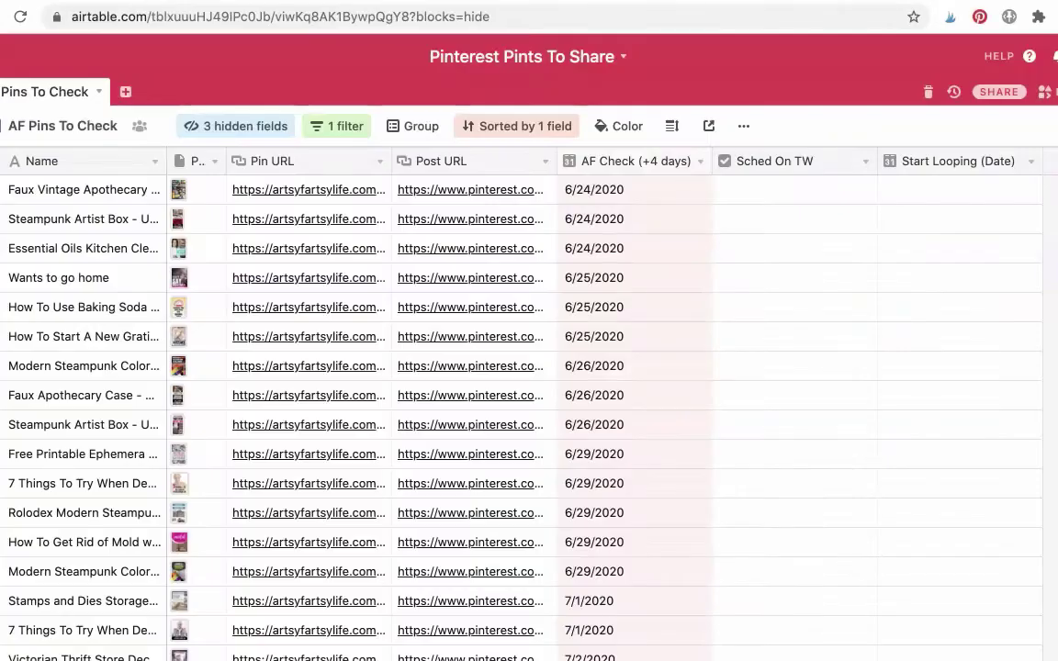
pyautogui.rightClick(439, 188)
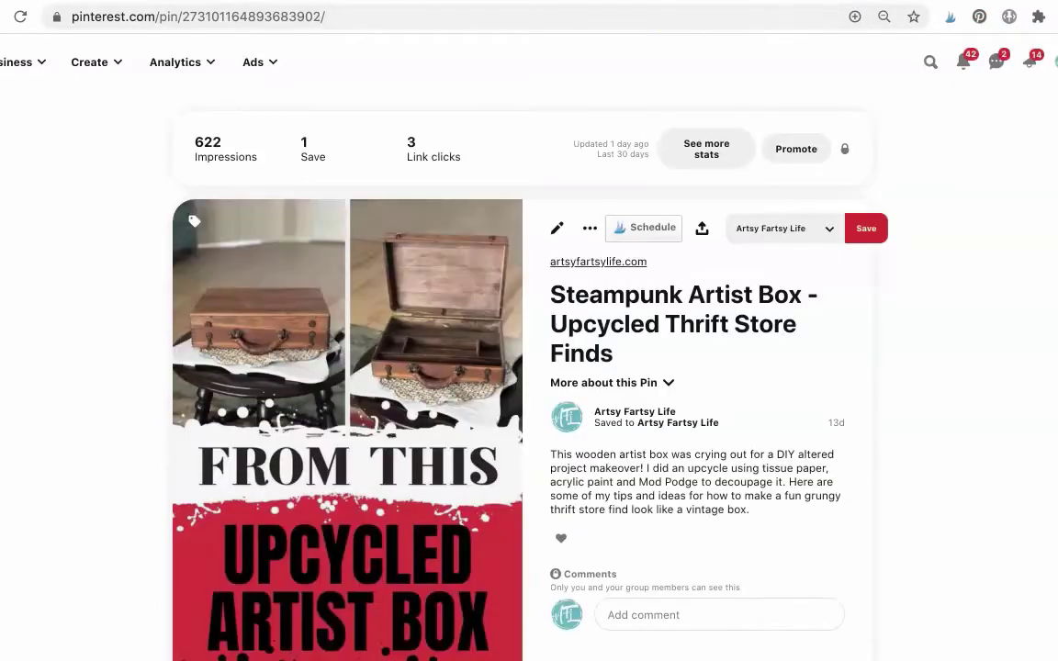
pyautogui.scroll(-5, 377, 322)
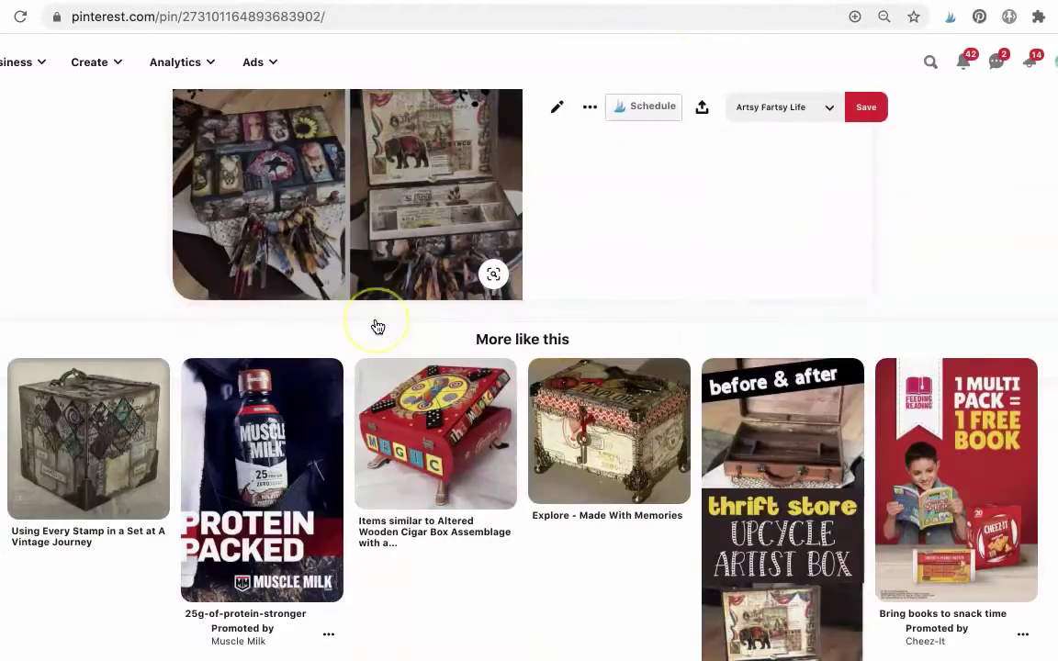
pyautogui.scroll(2, 377, 326)
pyautogui.scroll(4, 427, 331)
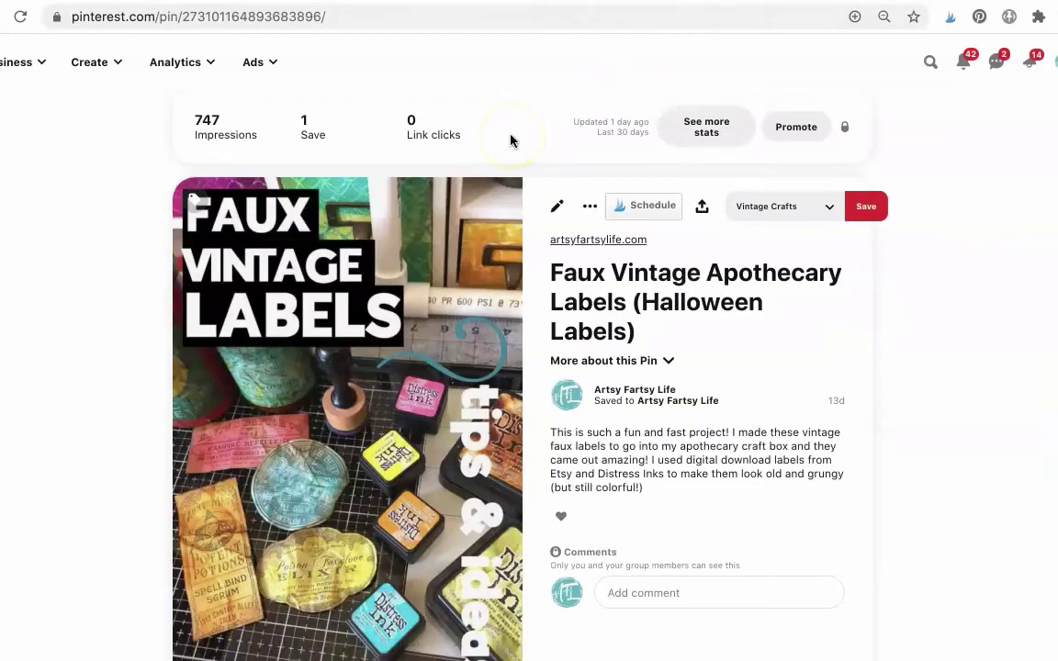
pyautogui.scroll(-3, 510, 140)
pyautogui.scroll(3, 520, 111)
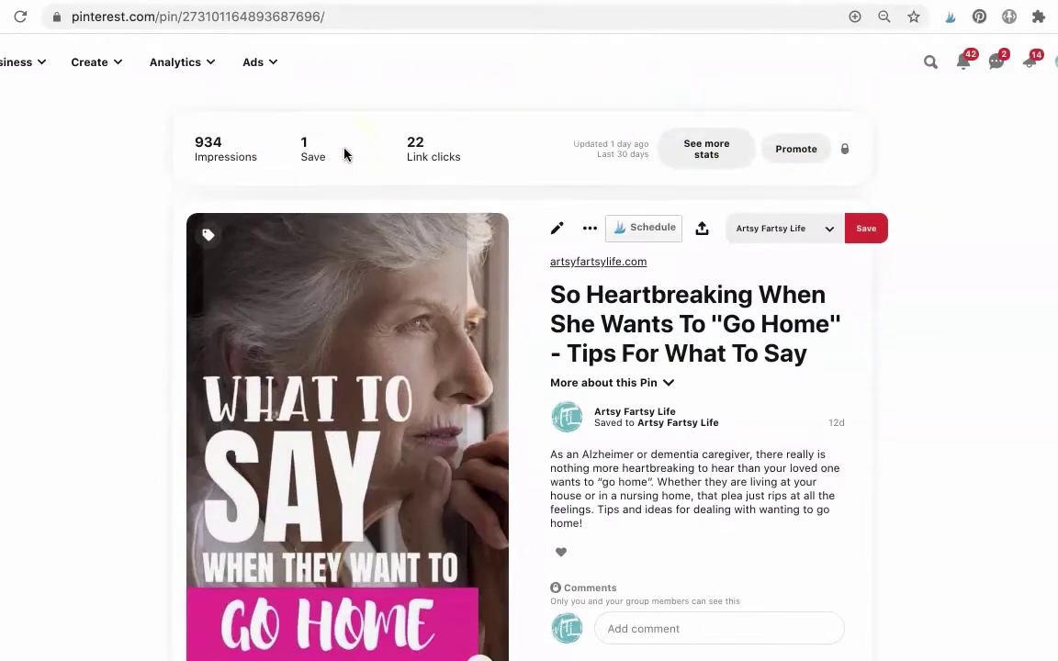
# - Get Tailwind's scheduling popup working for the Go Home pin after it stalled
pyautogui.click(628, 229)
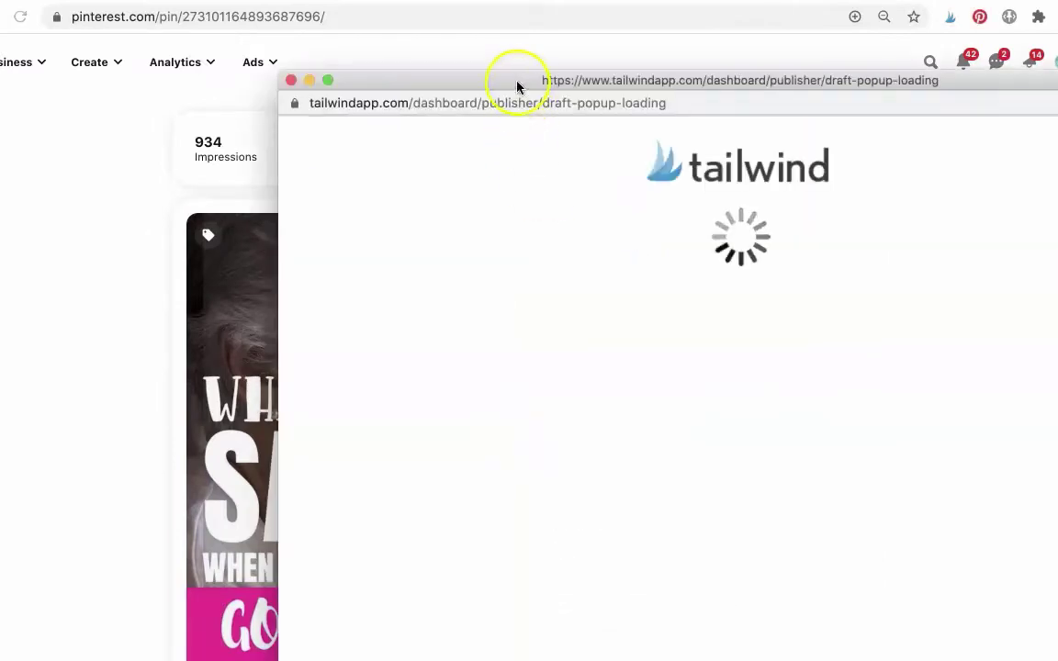
pyautogui.moveTo(515, 81)
pyautogui.mouseDown()
pyautogui.moveTo(437, 1)
pyautogui.moveTo(411, 208)
pyautogui.mouseUp()
pyautogui.click(186, 208)
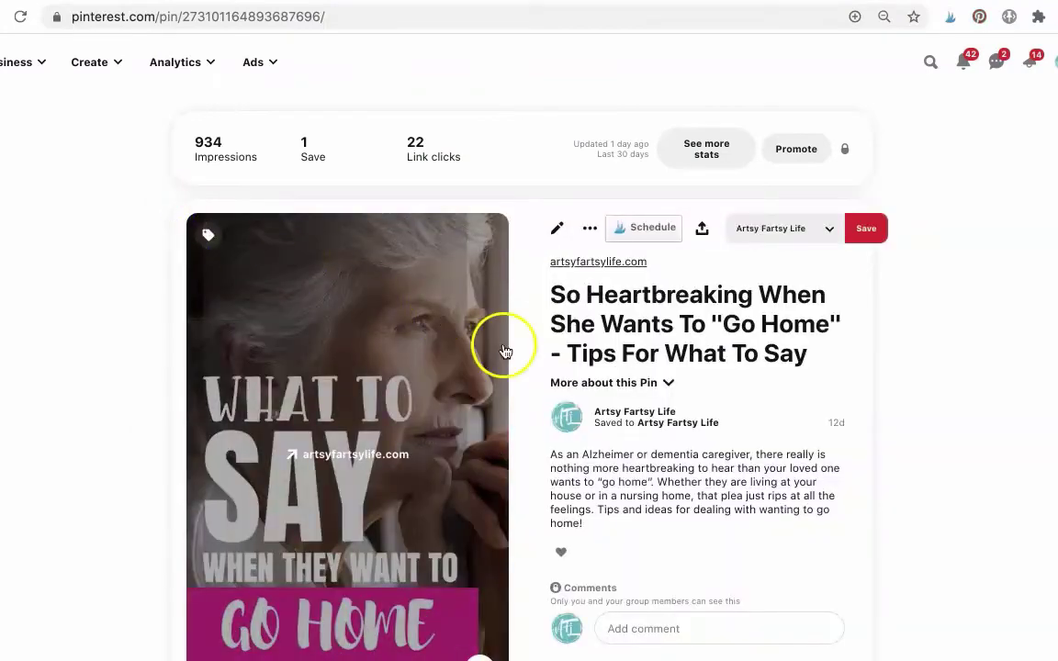
pyautogui.click(628, 232)
pyautogui.moveTo(441, 83); pyautogui.dragTo(447, 2)
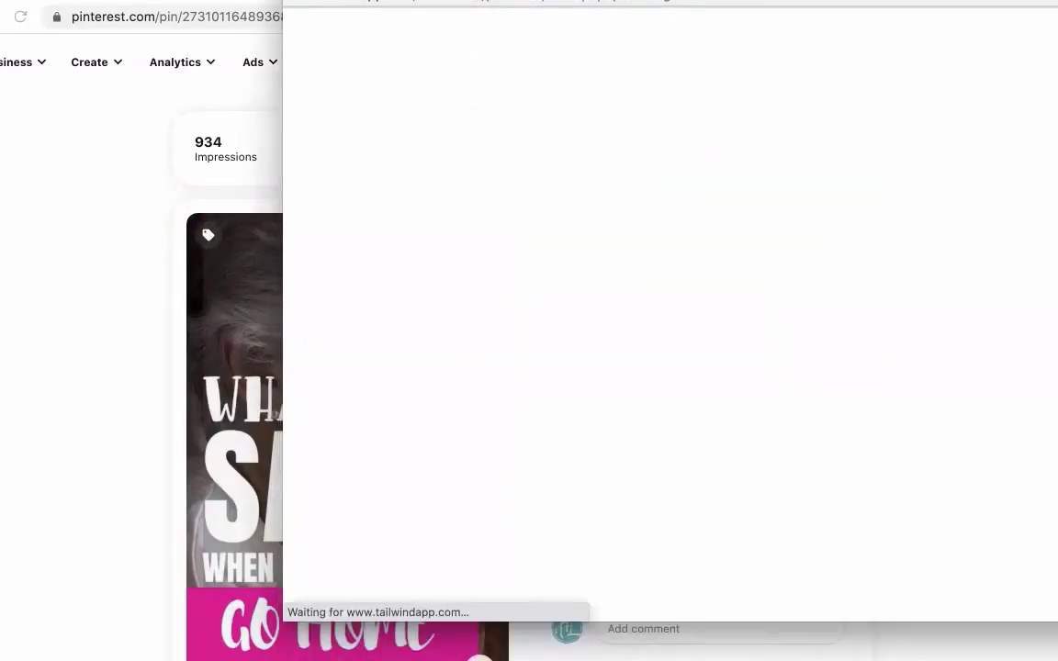
pyautogui.click(414, 344)
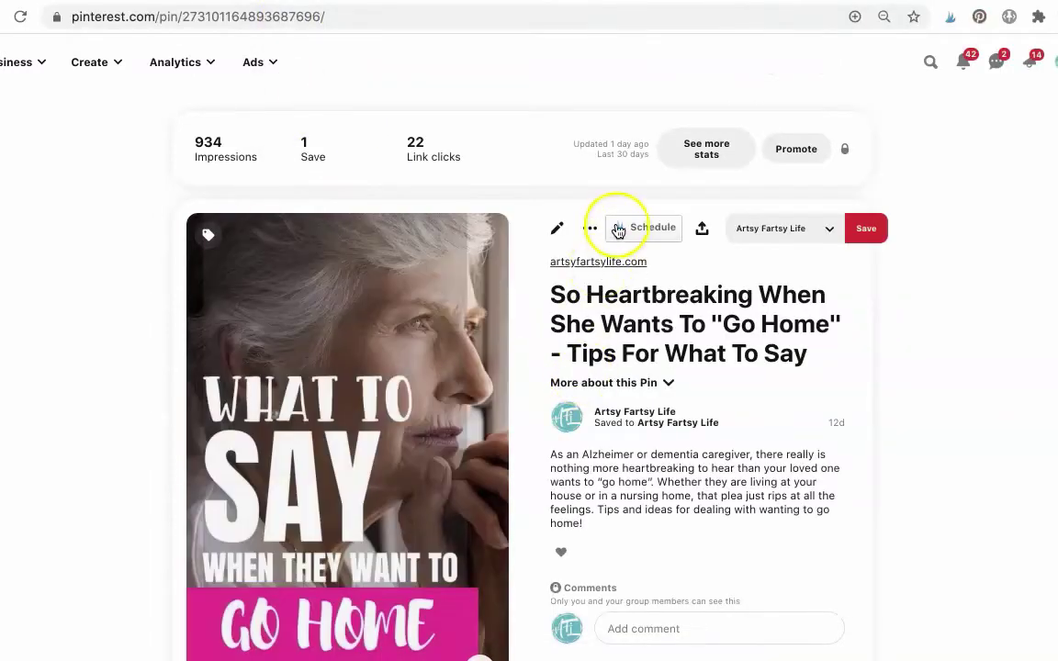
pyautogui.click(619, 231)
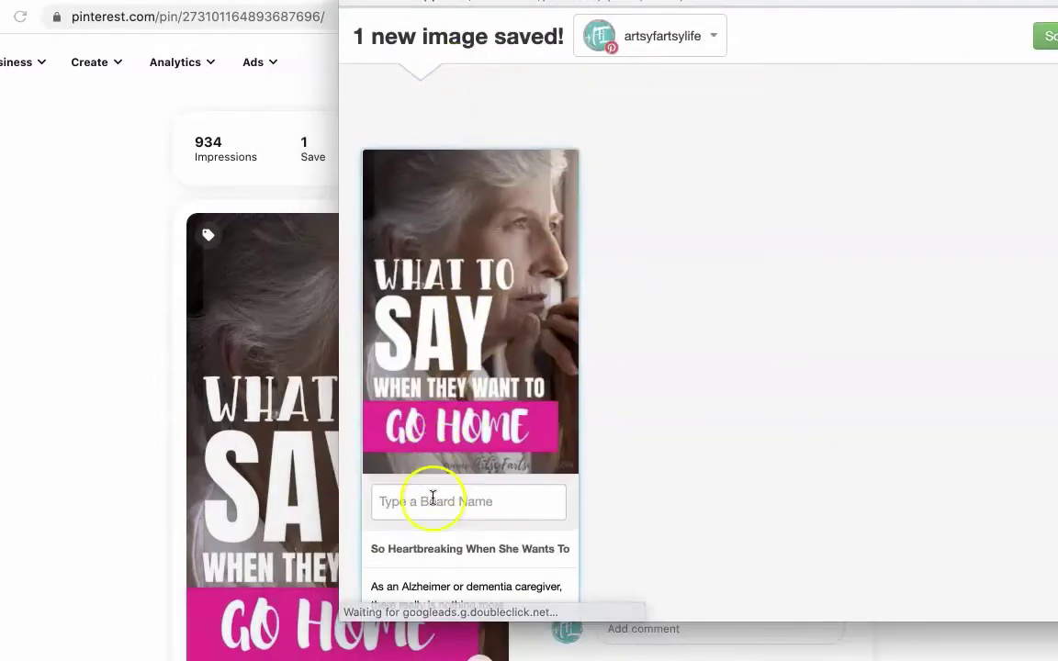
# - Search 'care' and add the ALL Caregivers board group's five boards
pyautogui.click(434, 501)
pyautogui.write('care')
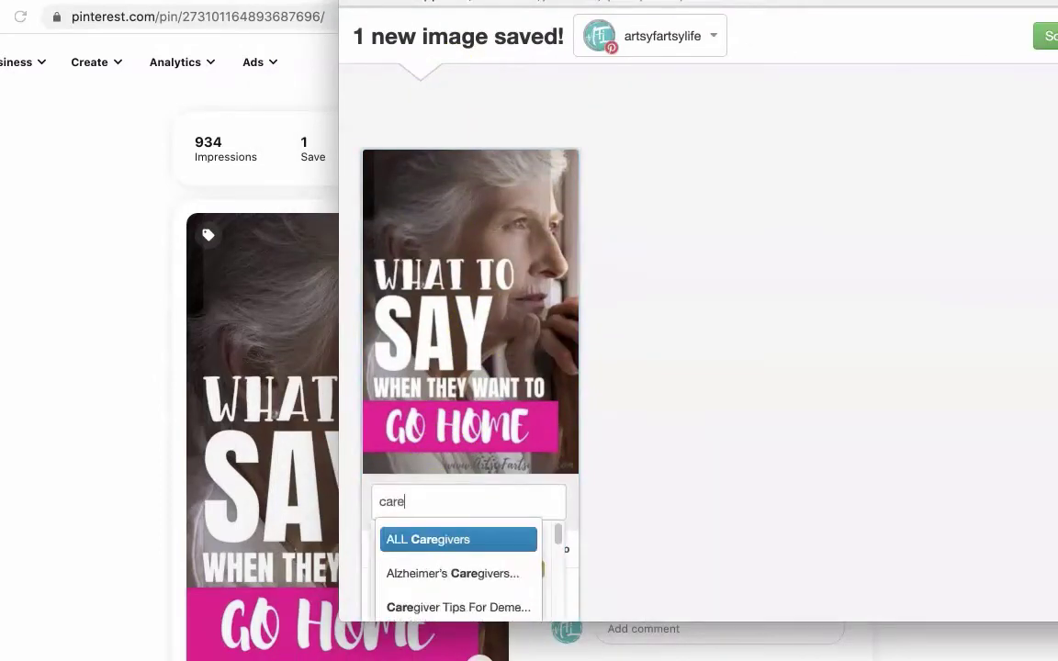
pyautogui.click(475, 539)
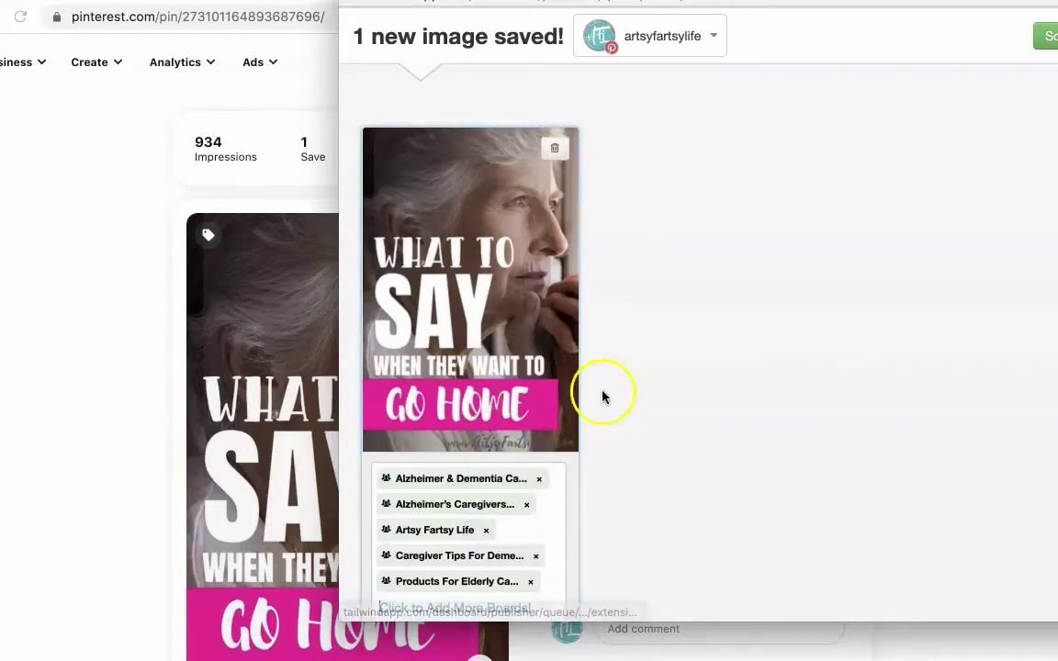
pyautogui.scroll(-3, 643, 397)
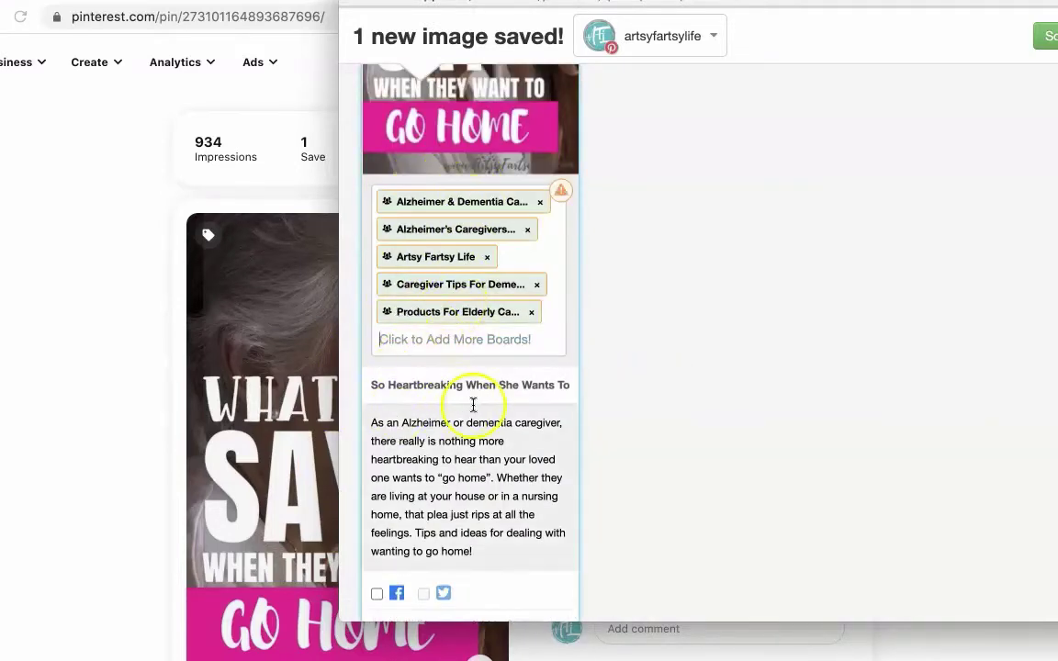
pyautogui.scroll(-1, 472, 404)
pyautogui.scroll(-1, 472, 402)
pyautogui.scroll(-1, 472, 402)
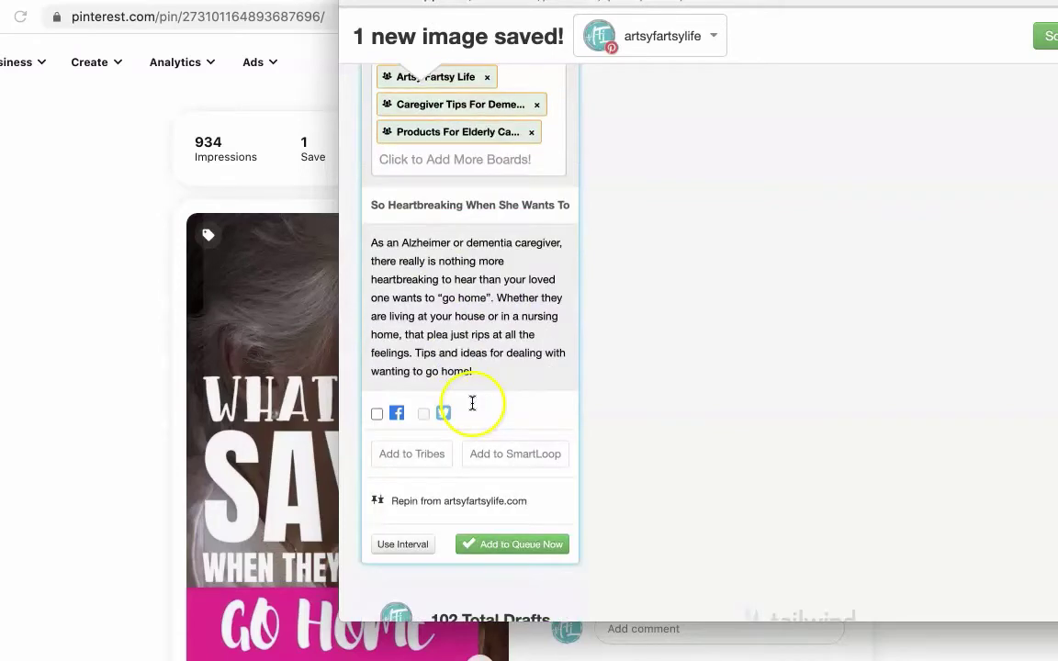
# - Schedule the pin 8 days apart at optimized times, starting Jun 30, 2020 5:53 PM
pyautogui.click(397, 541)
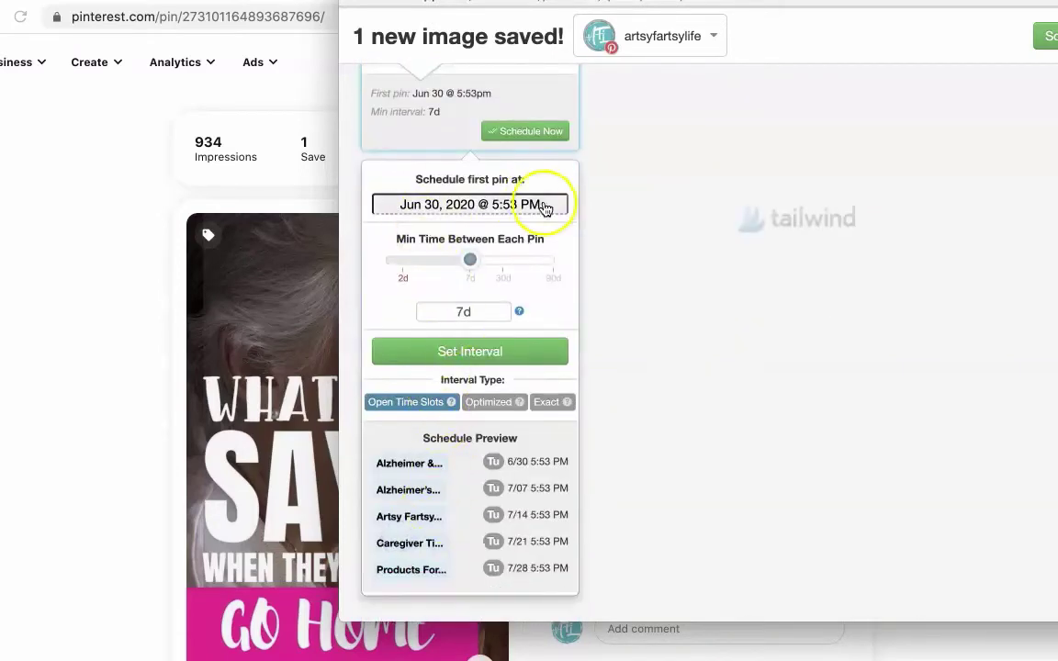
pyautogui.moveTo(471, 265); pyautogui.dragTo(472, 265)
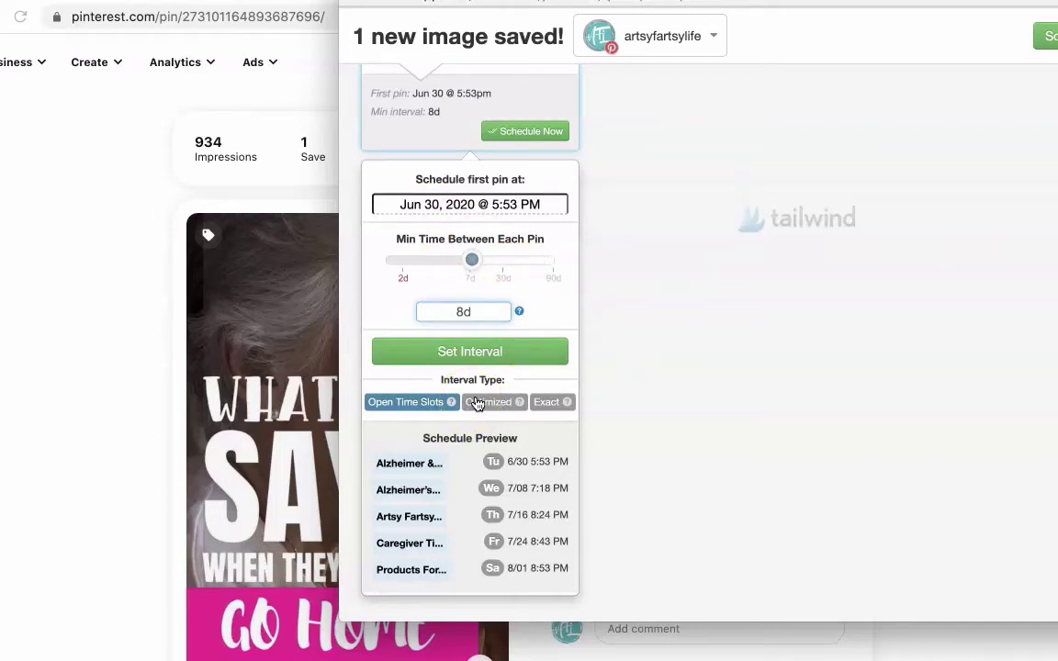
pyautogui.click(477, 403)
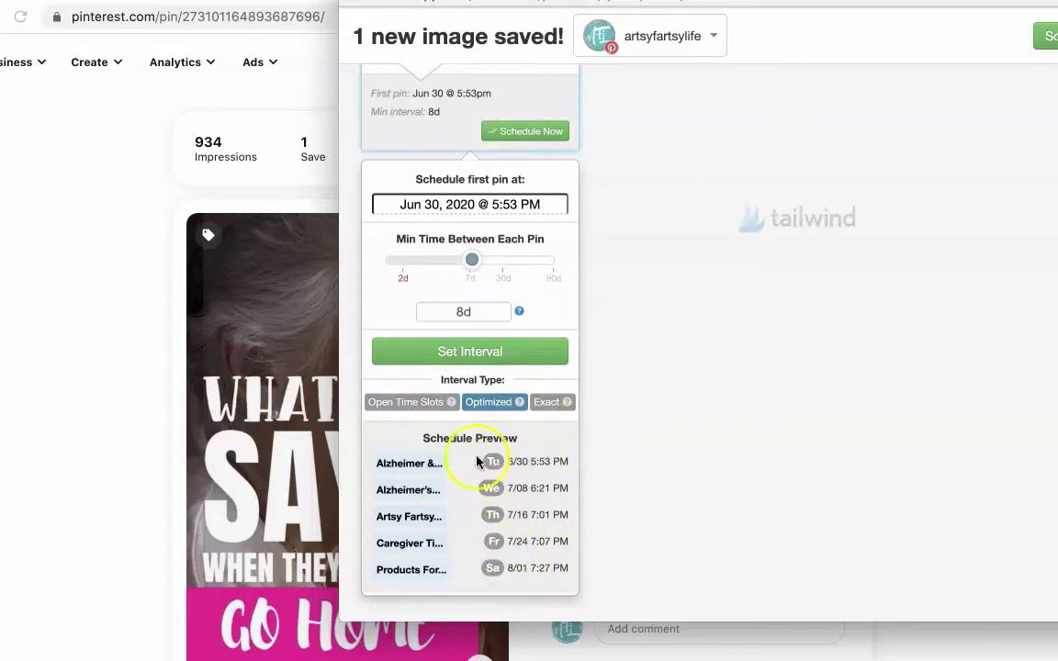
pyautogui.click(449, 352)
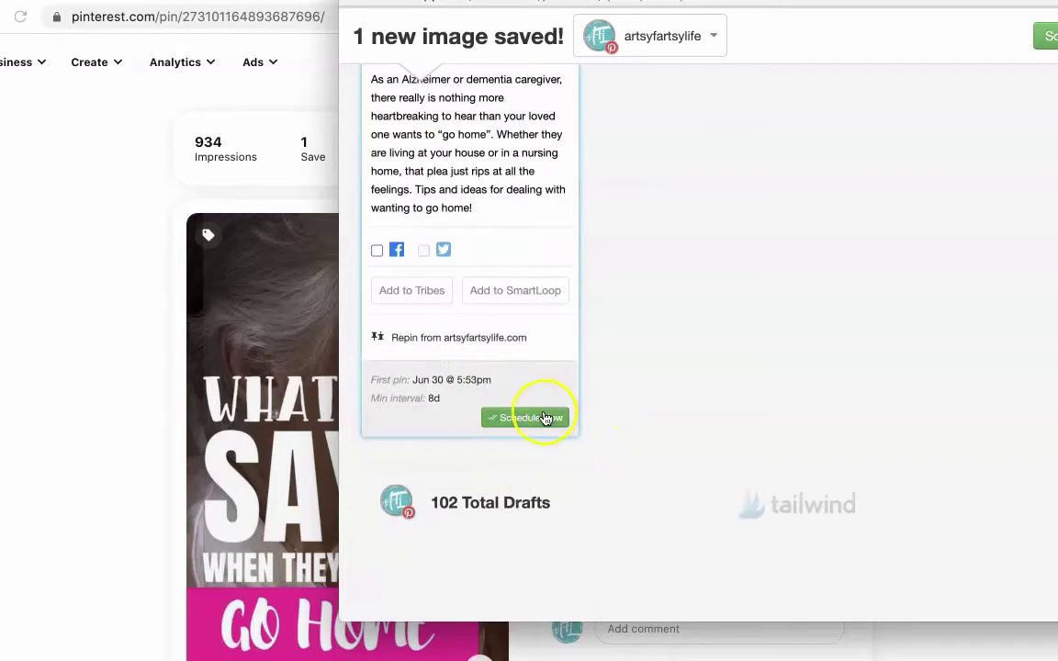
pyautogui.click(517, 416)
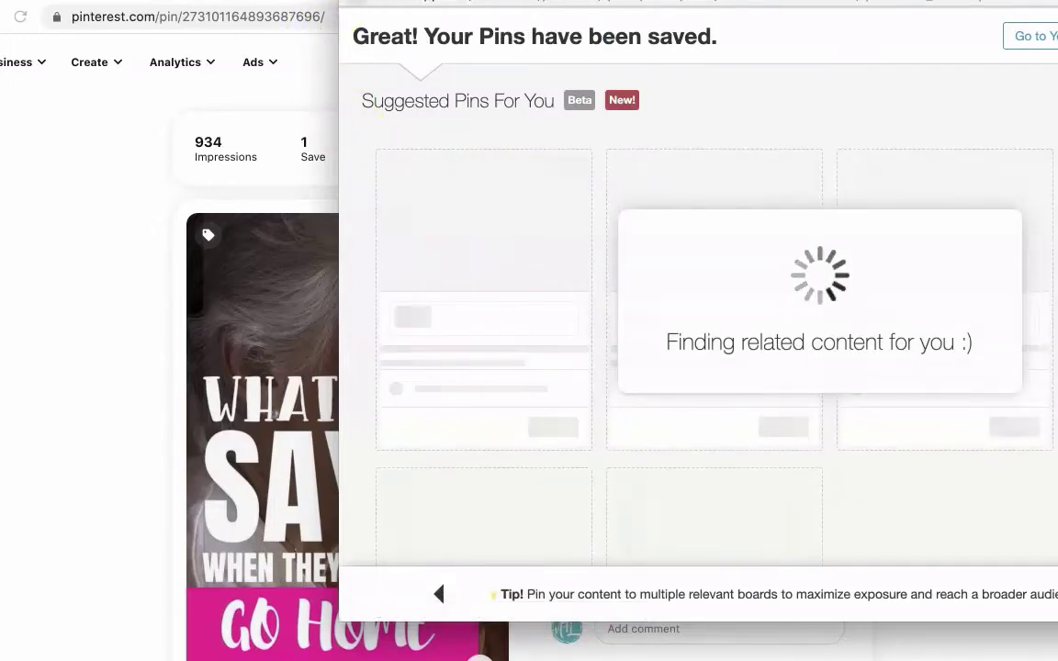
pyautogui.press('Escape')
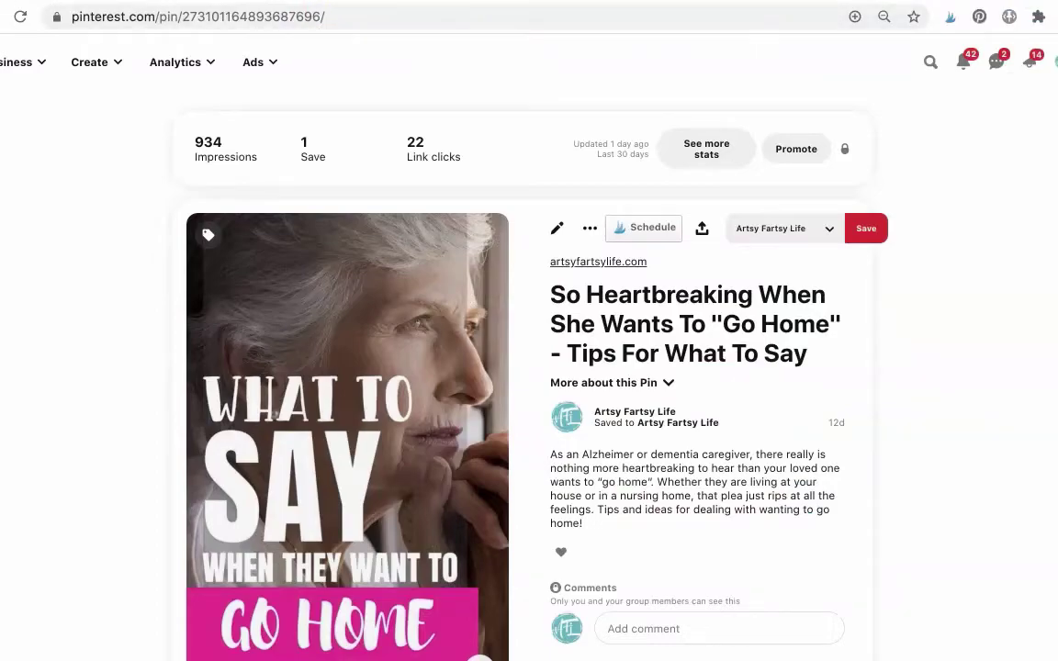
# - Delete the first five pin records from the AF Pins To Check list
pyautogui.hotkey('ctrl', 'Tab')
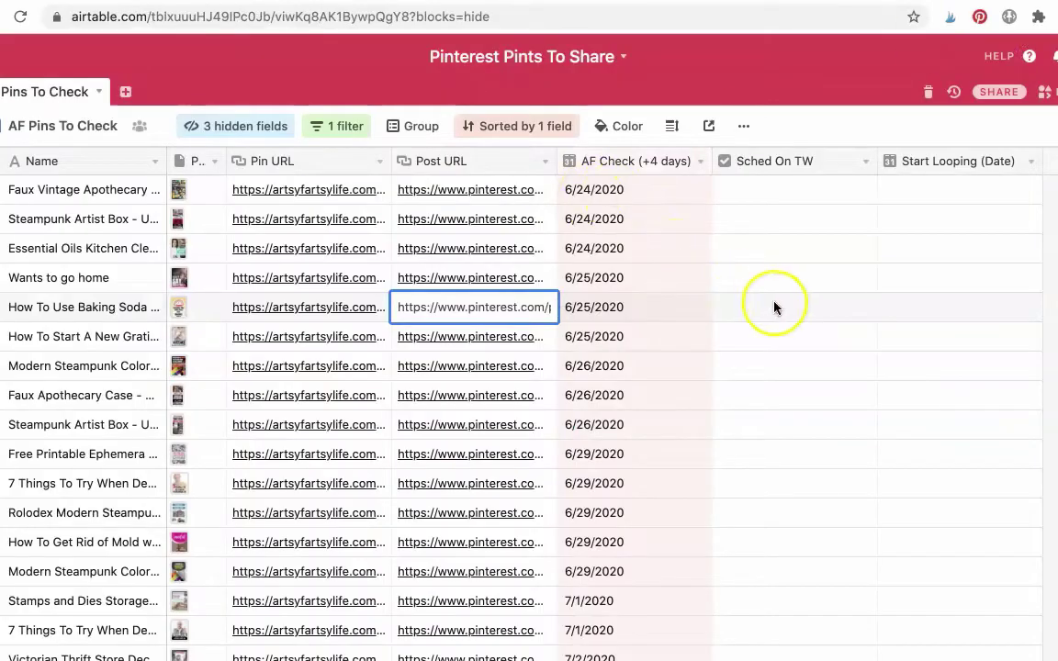
pyautogui.moveTo(774, 307); pyautogui.dragTo(781, 184)
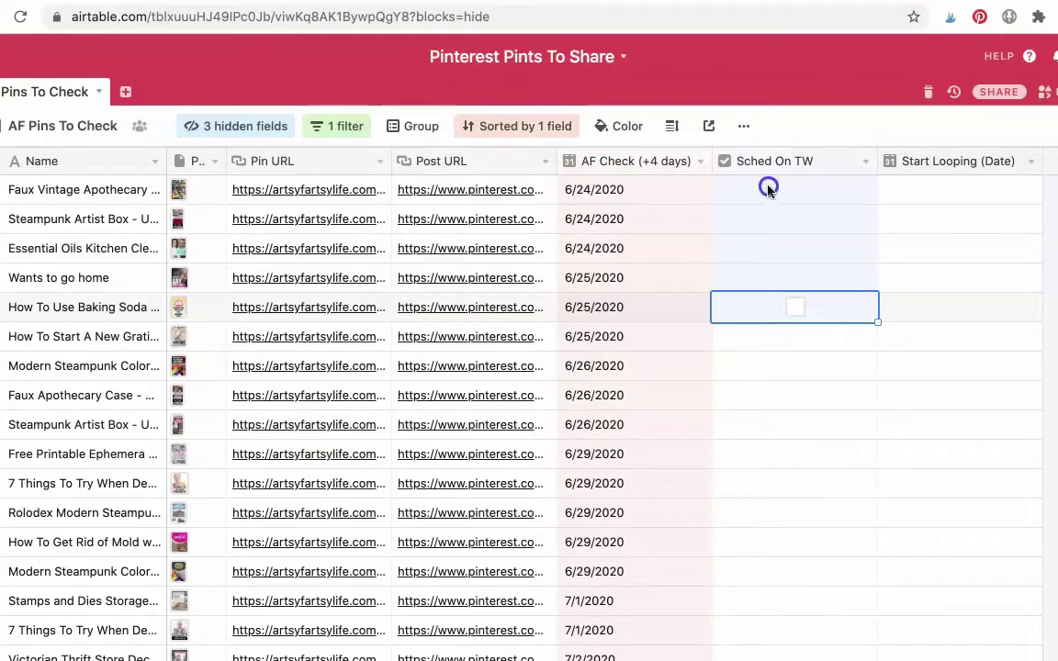
pyautogui.rightClick(768, 183)
pyautogui.click(812, 237)
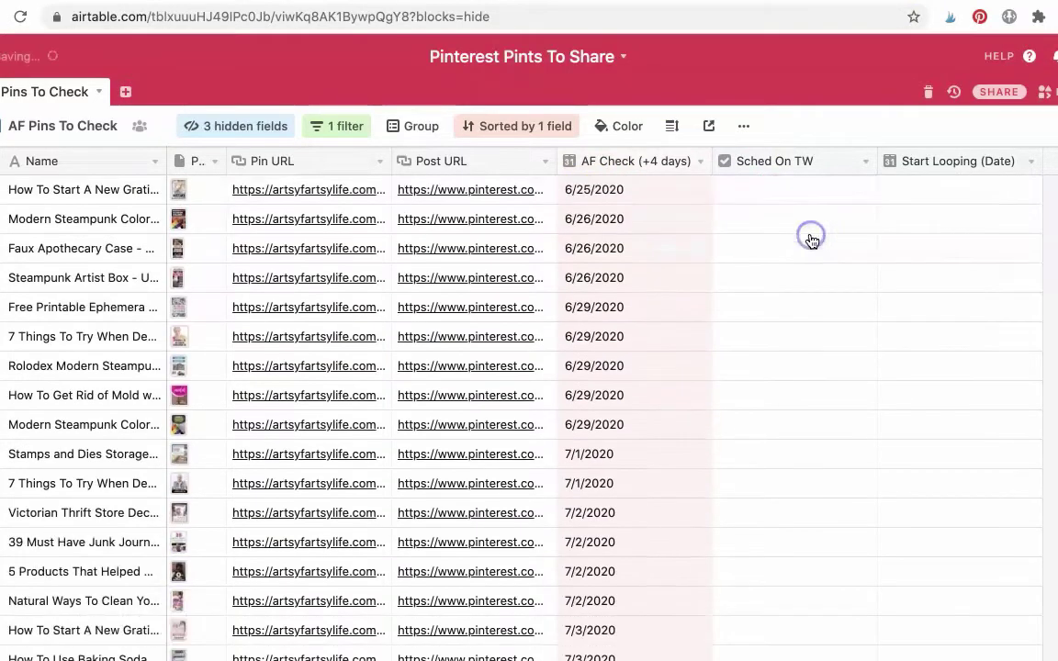
# - Check the next pins on Pinterest one by one, through the Free Printable Ephemera pin
pyautogui.click(465, 195)
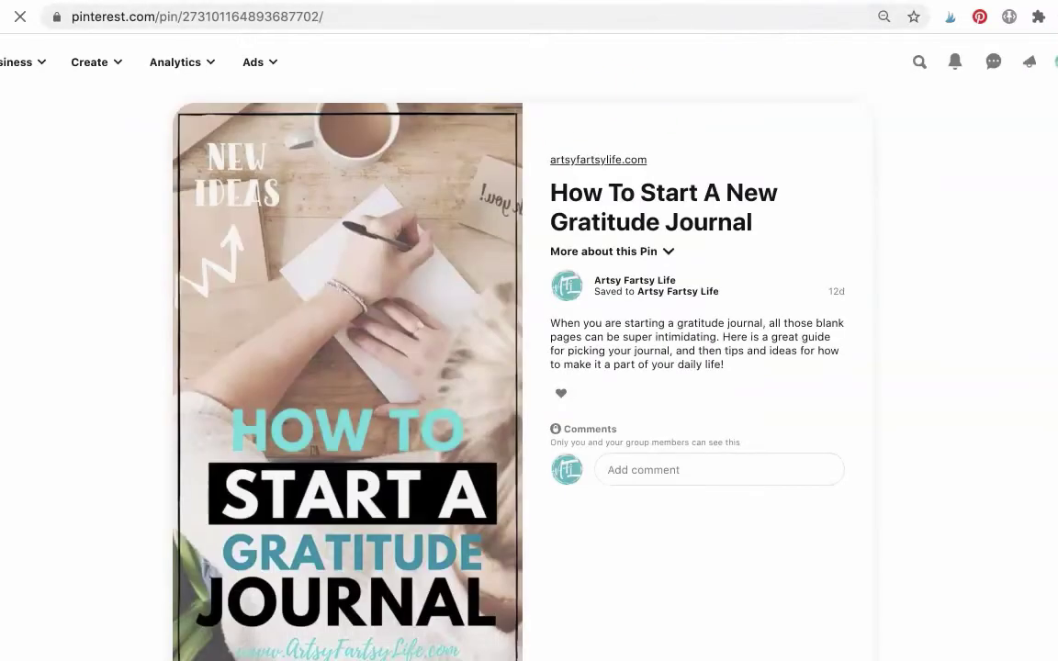
pyautogui.hotkey('ctrl', 'w')
pyautogui.click(432, 223)
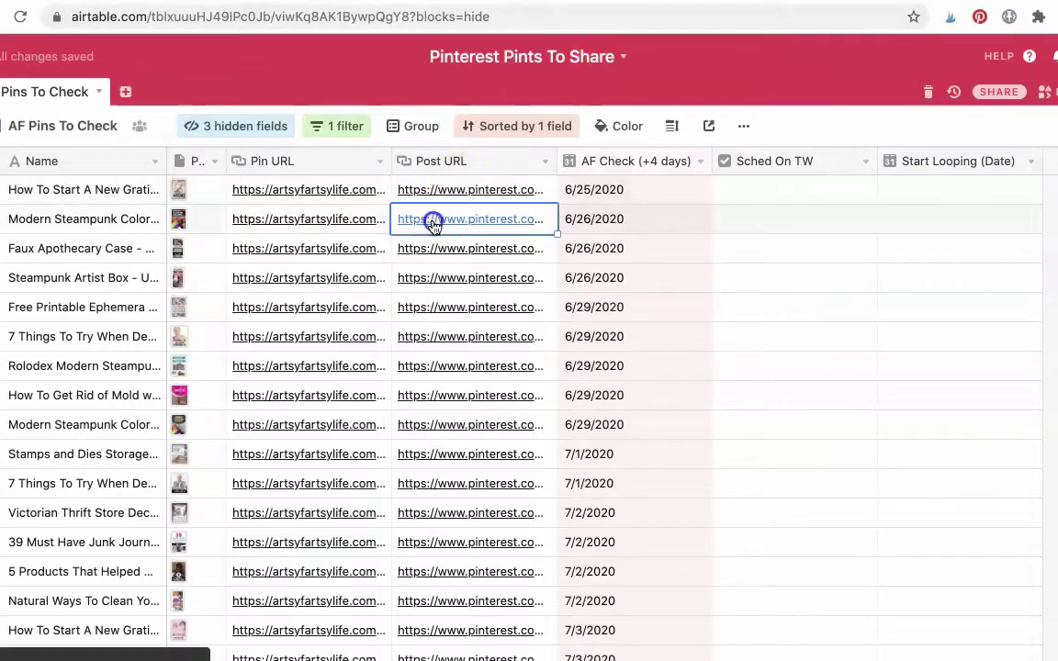
pyautogui.click(433, 224)
pyautogui.hotkey('ctrl', 'w')
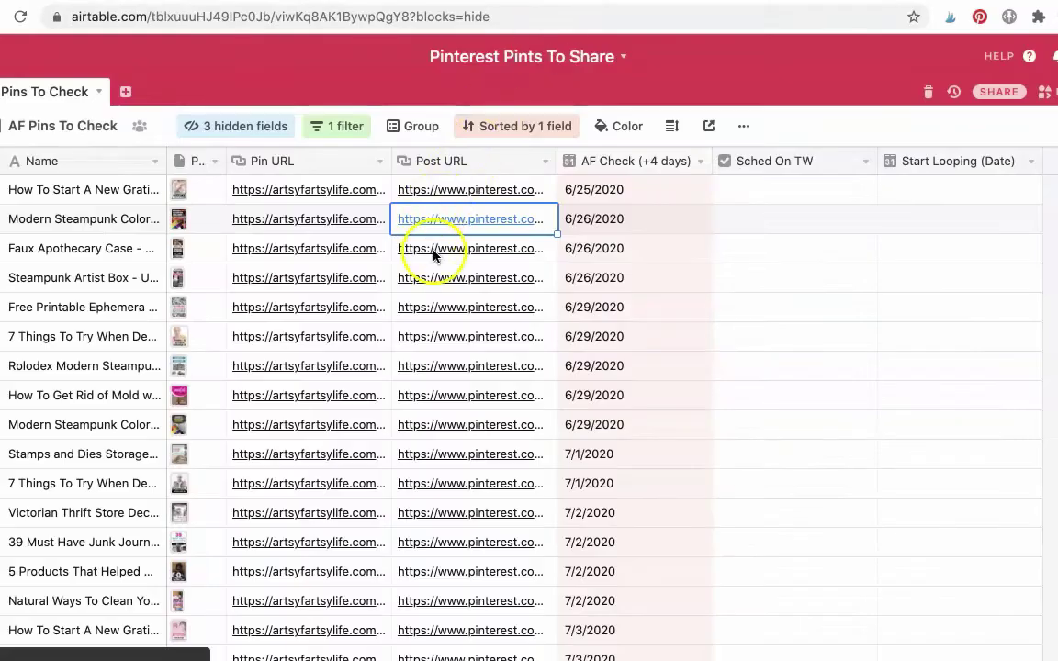
pyautogui.click(432, 248)
pyautogui.hotkey('ctrl', 'w')
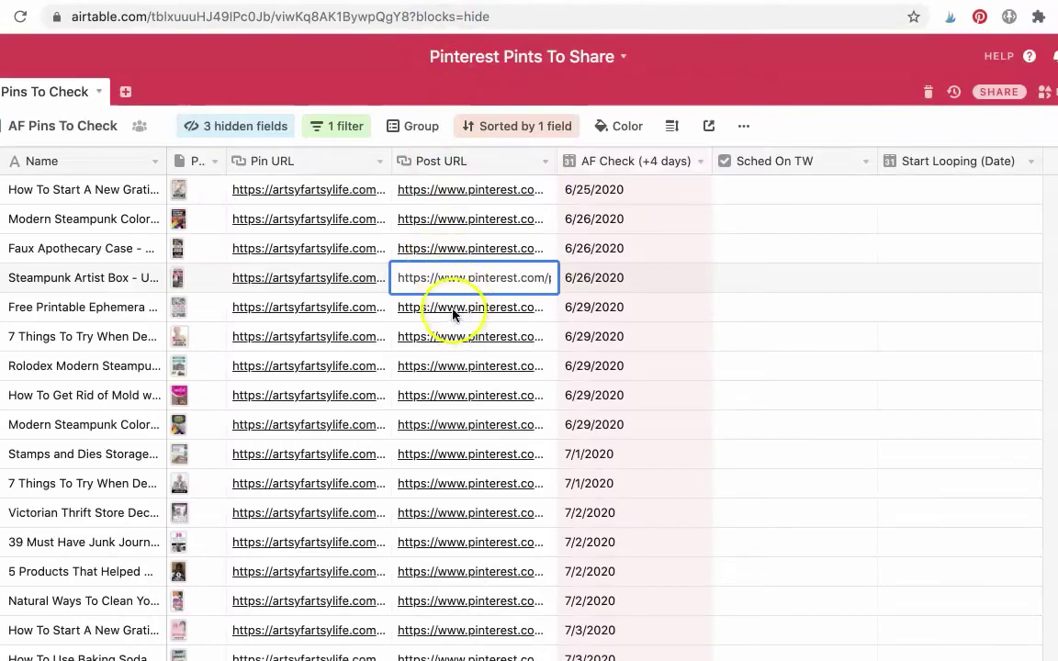
pyautogui.click(450, 310)
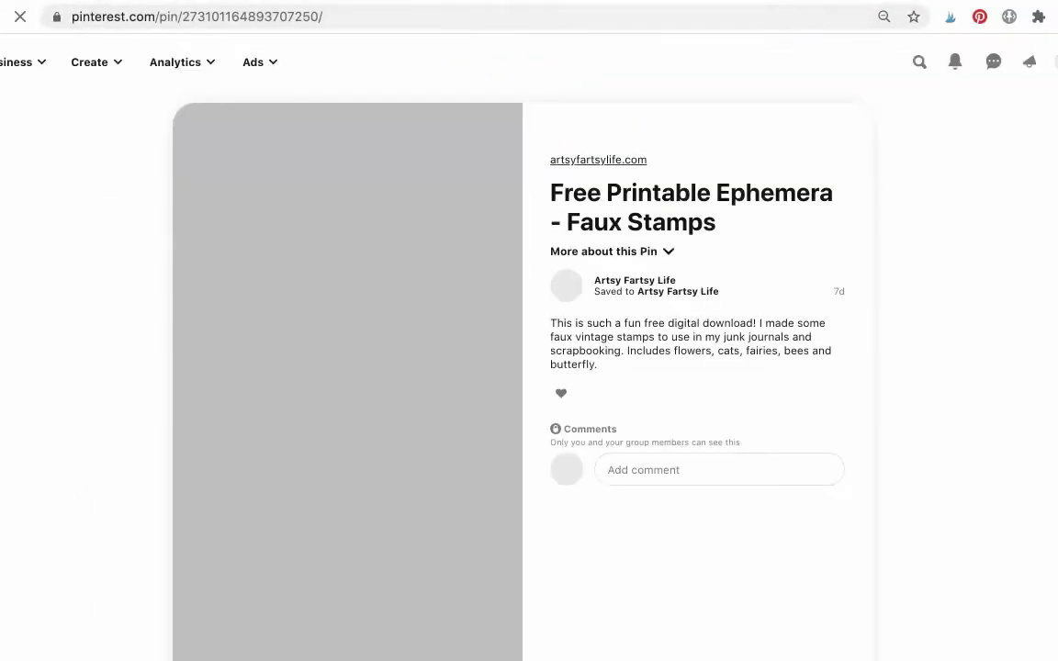
pyautogui.hotkey('ctrl', 'w')
# - Delete those five checked records and return to the Pinterest pin page
pyautogui.moveTo(773, 189); pyautogui.dragTo(772, 310)
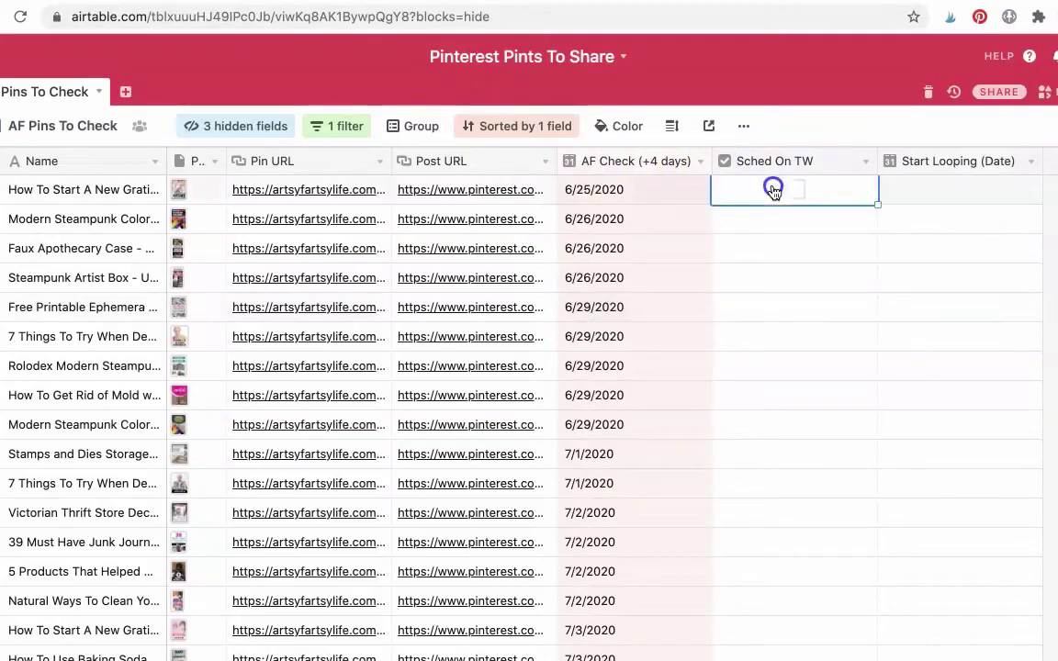
pyautogui.rightClick(771, 311)
pyautogui.click(797, 354)
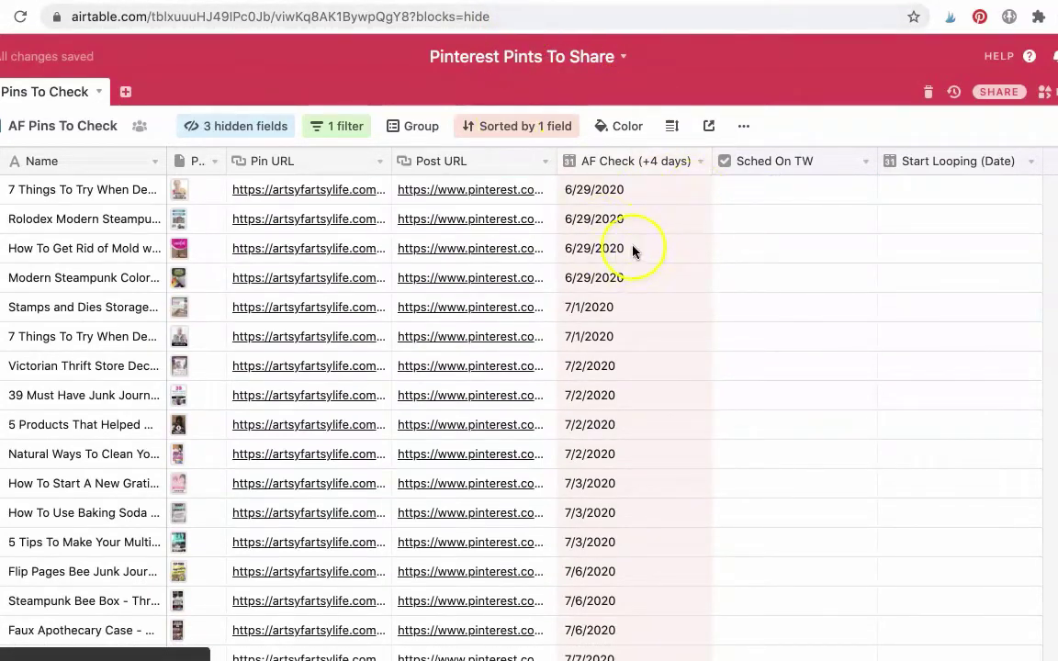
pyautogui.click(533, 220)
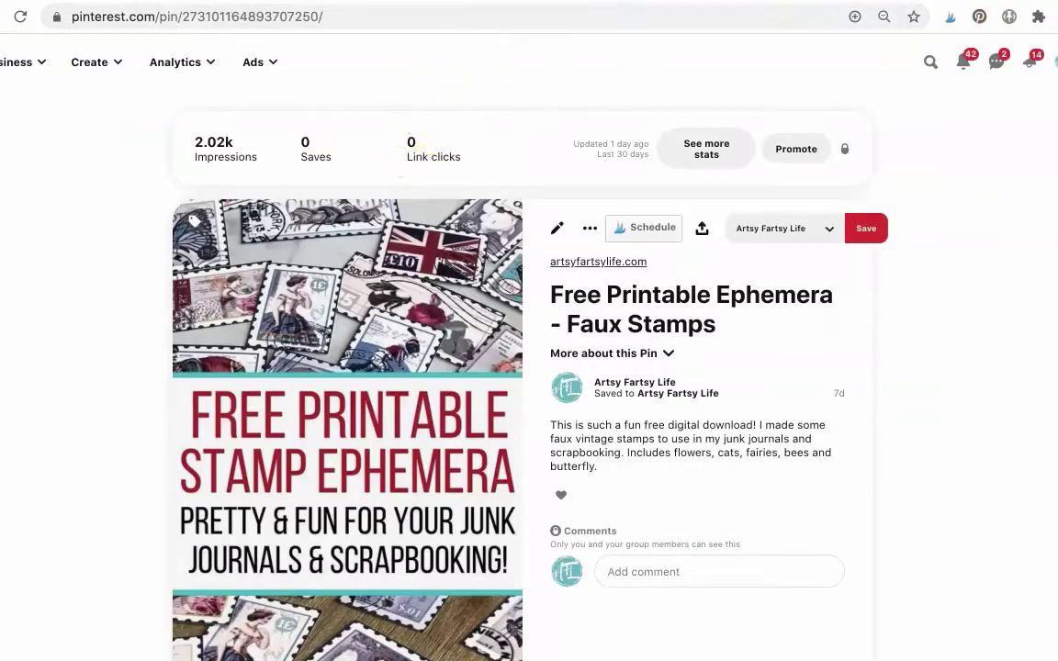
pyautogui.hotkey('ctrl', 'w')
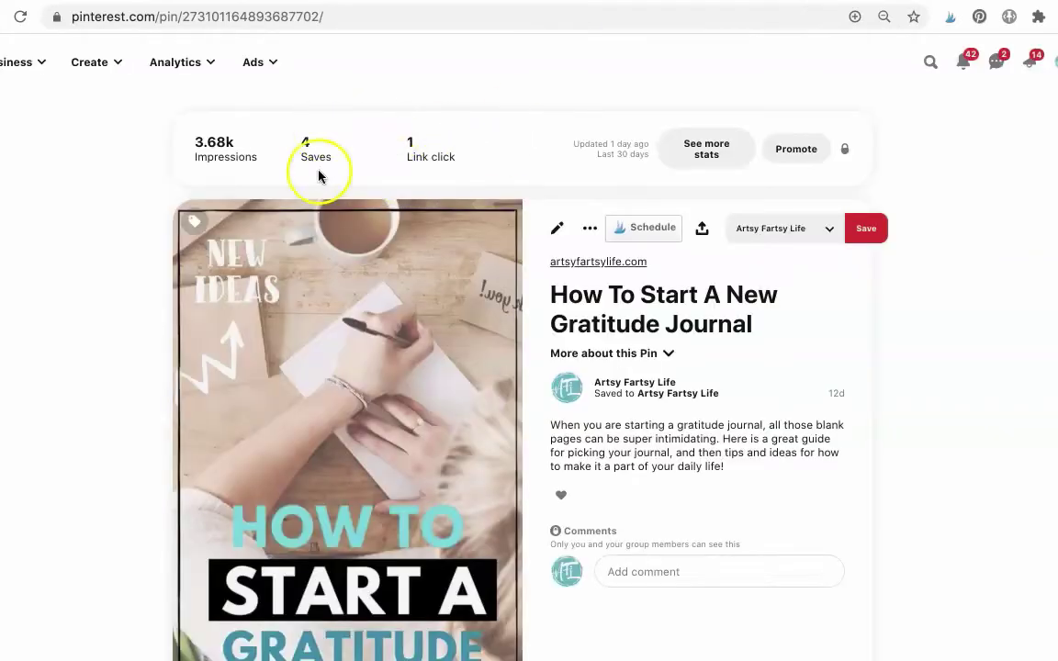
# - Review the gratitude journal pin's stats, then select the address bar for a new Pinterest URL
pyautogui.scroll(-5, 329, 170)
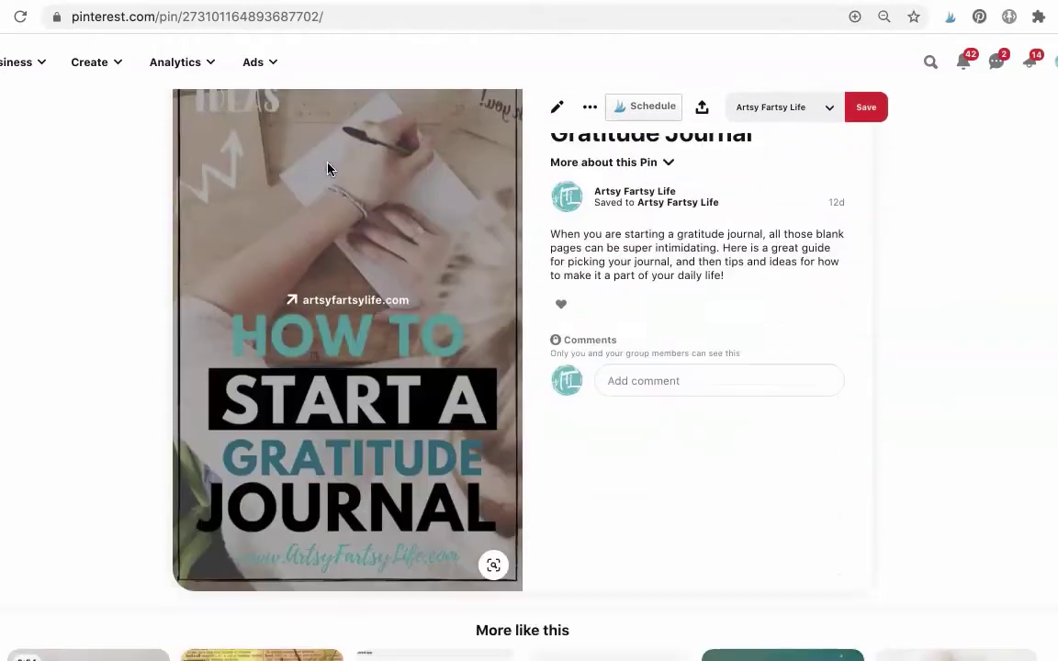
pyautogui.scroll(5, 328, 170)
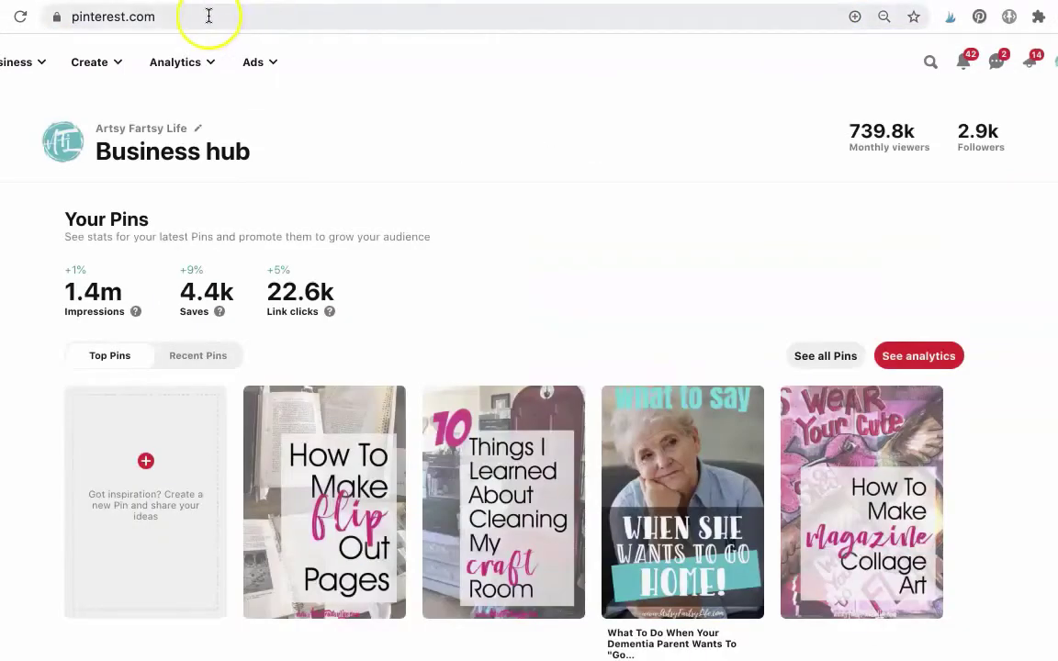
pyautogui.click(206, 15)
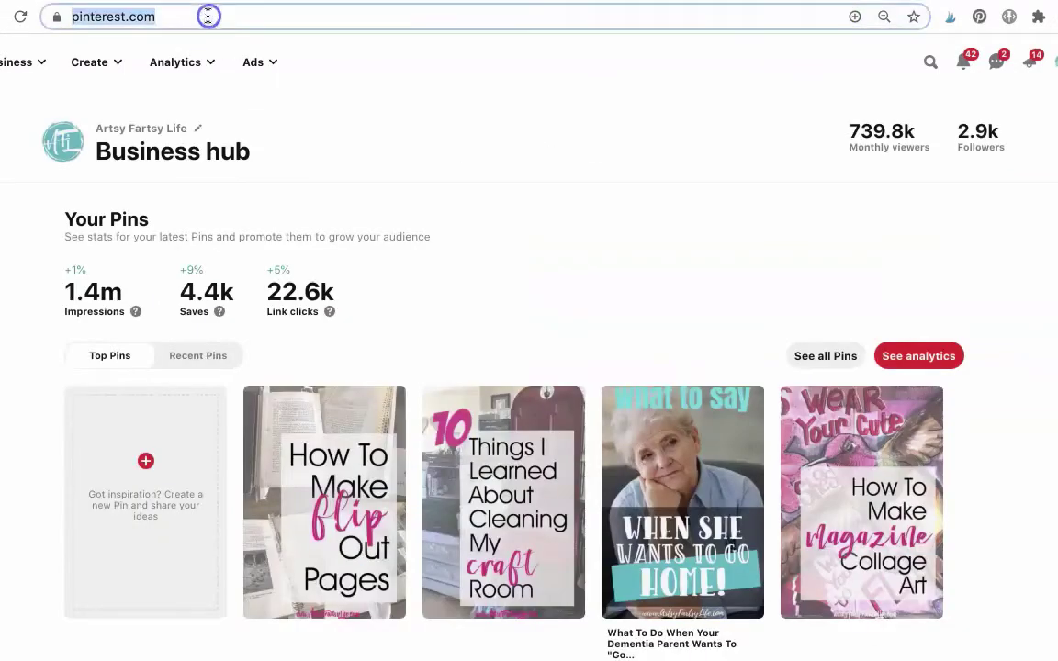
# - Load pinterest.com/source/artsyfartsylife.com/ and start scrolling into its pin grid
pyautogui.write('/s')
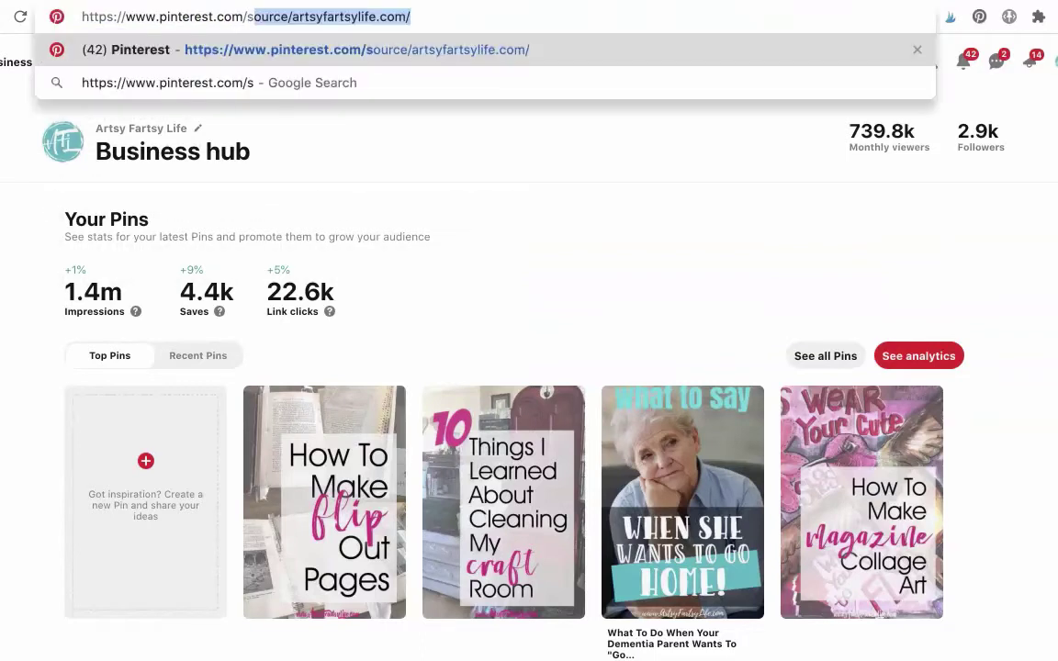
pyautogui.write('ource/artsyfartsylife.com/')
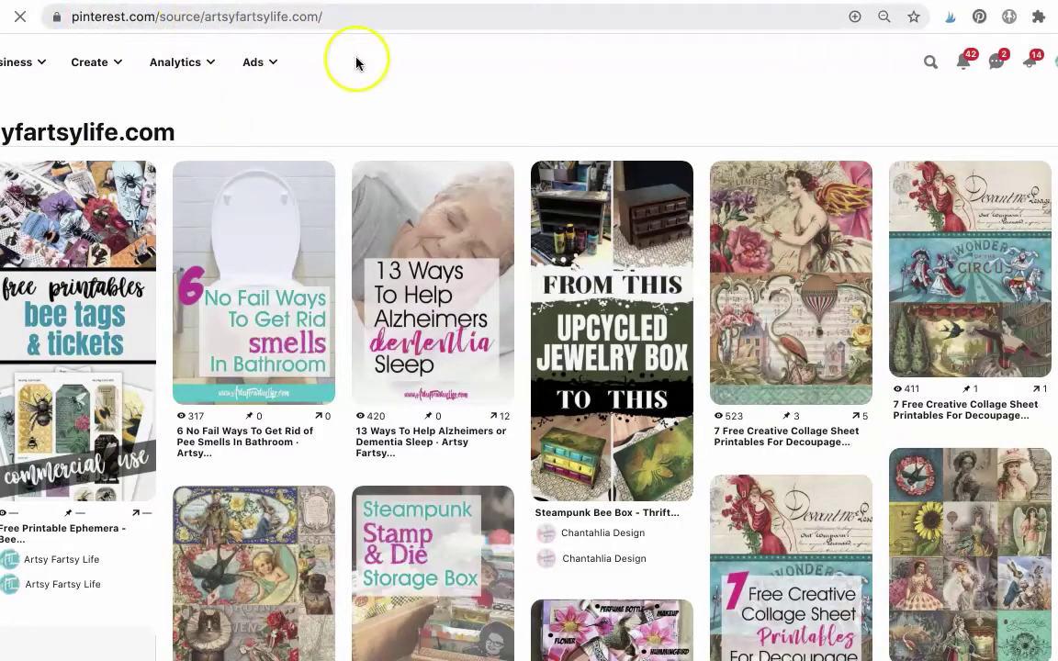
pyautogui.scroll(-1, 402, 135)
pyautogui.scroll(-2, 401, 135)
pyautogui.scroll(-1, 401, 135)
pyautogui.scroll(-2, 402, 135)
pyautogui.scroll(-2, 402, 135)
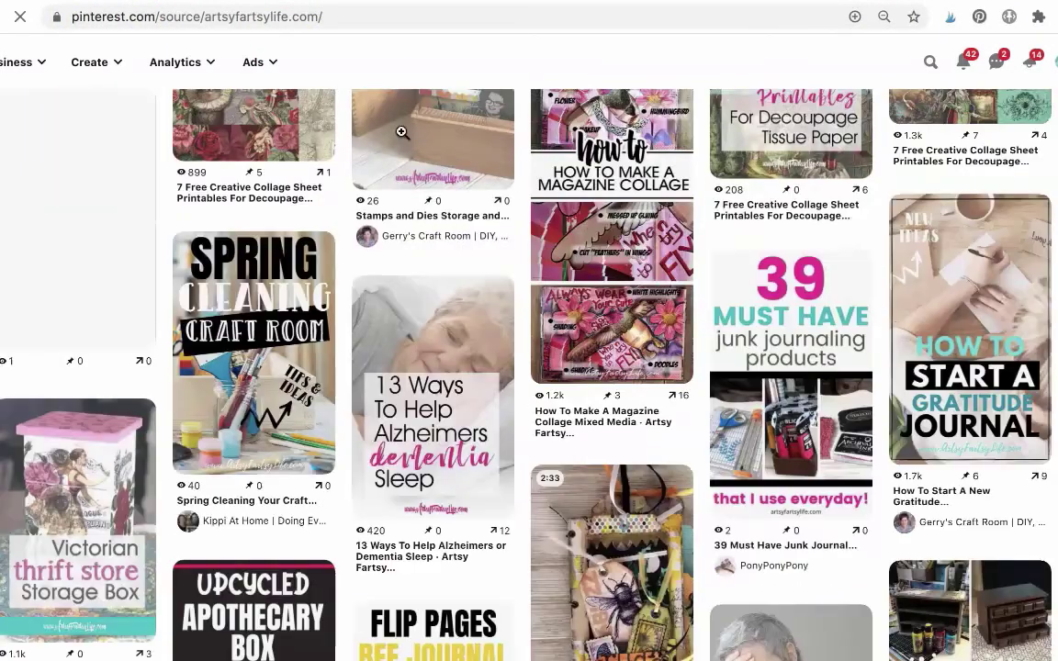
pyautogui.click(969, 265)
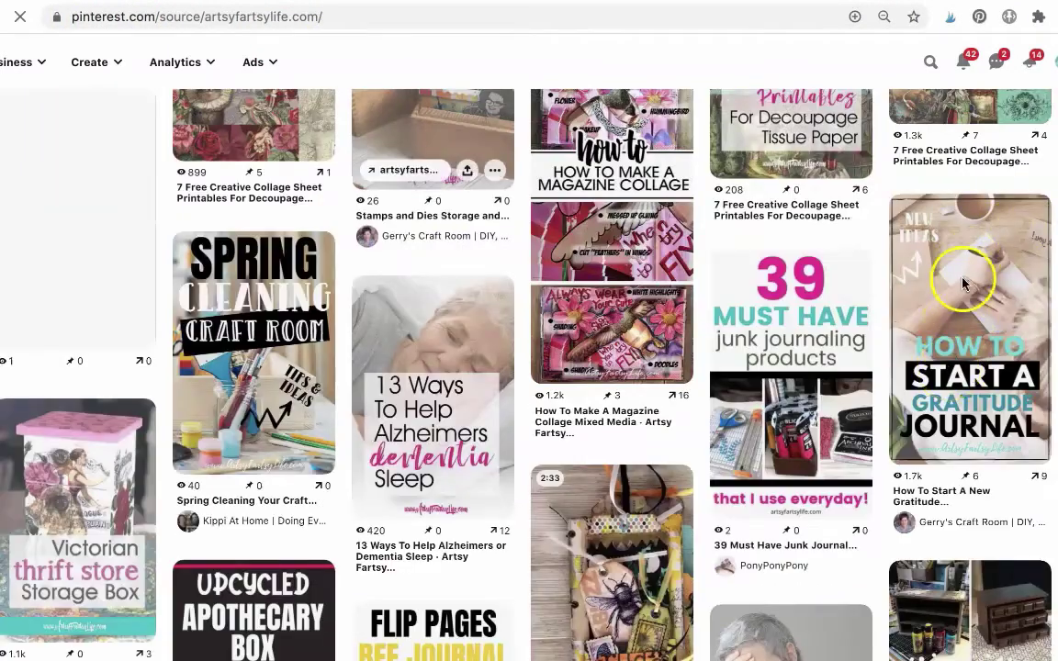
# - Scroll far down the artsyfartsylife.com pins, checking their impressions, saves and link clicks
pyautogui.scroll(-2, 962, 313)
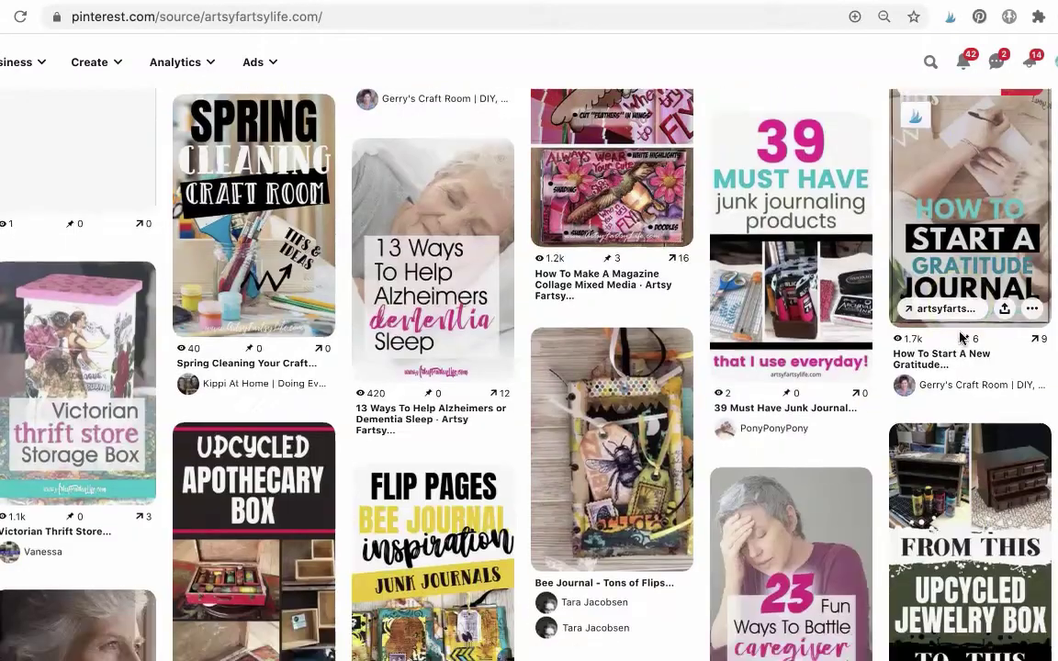
pyautogui.scroll(-1, 962, 338)
pyautogui.scroll(-2, 962, 338)
pyautogui.scroll(-2, 962, 338)
pyautogui.scroll(-1, 962, 338)
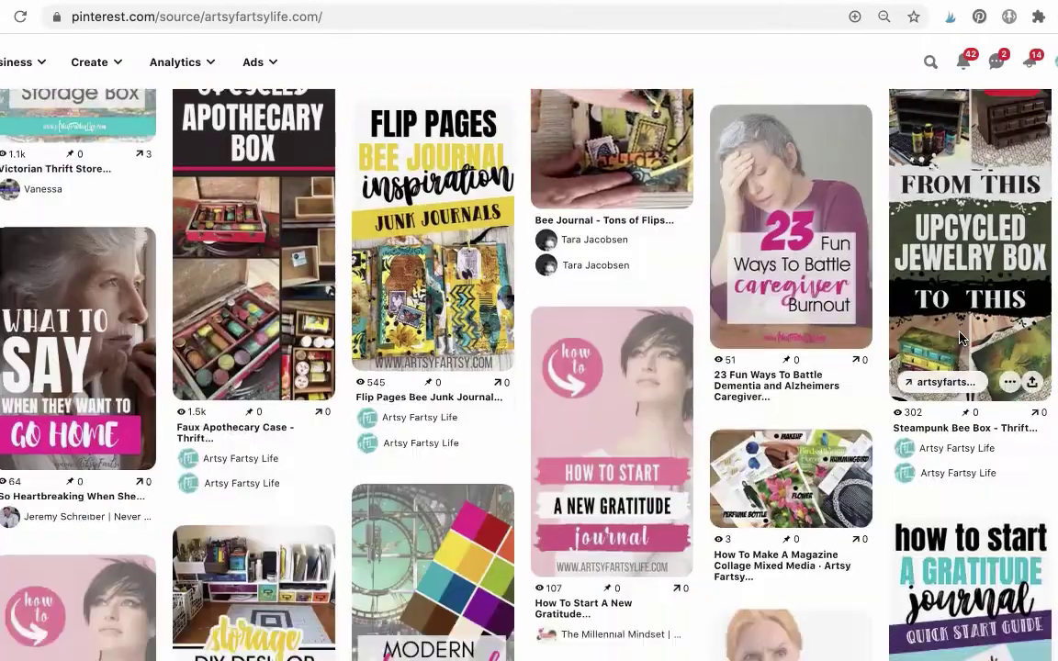
pyautogui.scroll(-2, 960, 338)
pyautogui.scroll(-2, 960, 338)
pyautogui.scroll(-2, 960, 338)
pyautogui.scroll(-2, 960, 333)
pyautogui.scroll(-2, 960, 333)
pyautogui.scroll(-2, 960, 333)
pyautogui.scroll(-2, 960, 333)
pyautogui.scroll(-2, 960, 334)
pyautogui.scroll(-2, 960, 334)
pyautogui.scroll(-2, 960, 334)
pyautogui.scroll(-2, 960, 334)
pyautogui.scroll(-1, 960, 333)
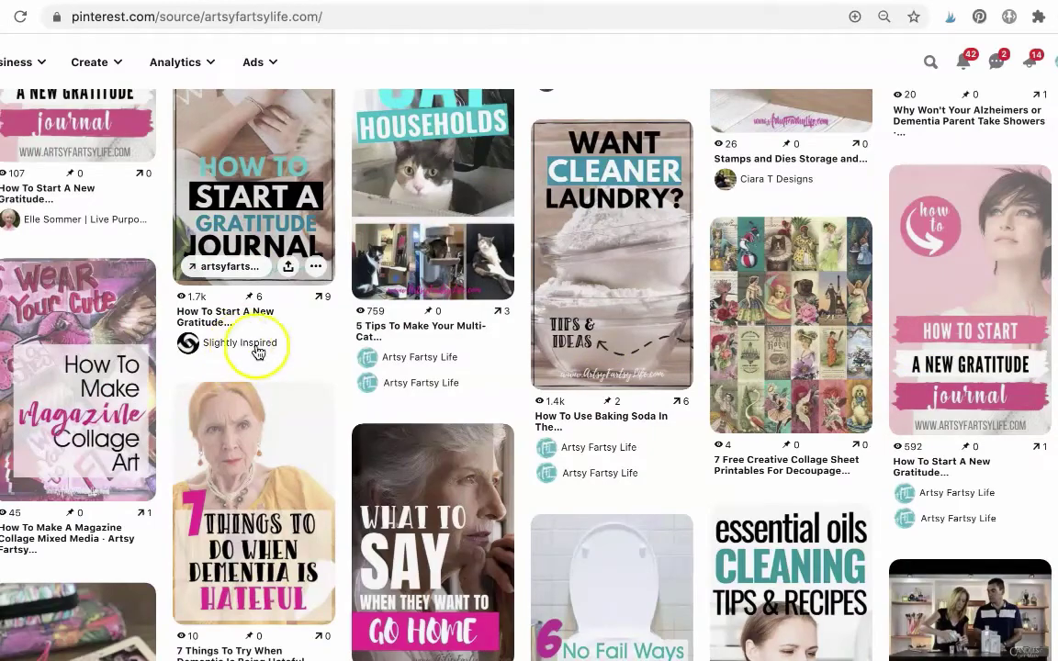
pyautogui.scroll(-3, 637, 333)
pyautogui.scroll(-2, 638, 333)
pyautogui.scroll(-2, 643, 337)
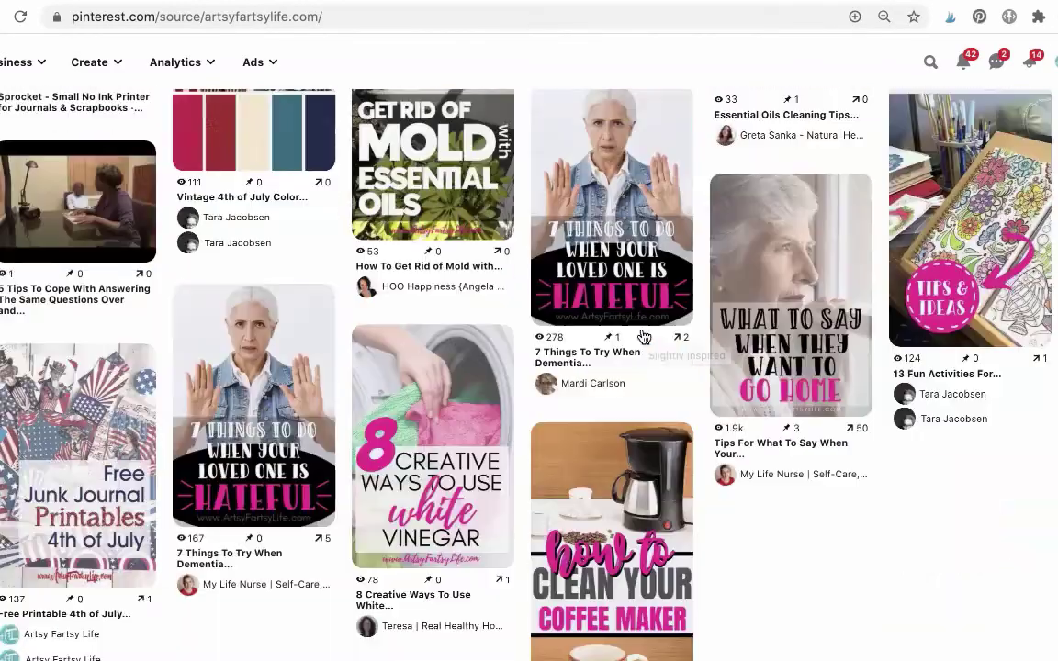
pyautogui.scroll(-2, 643, 335)
pyautogui.scroll(-1, 643, 335)
pyautogui.scroll(-3, 643, 332)
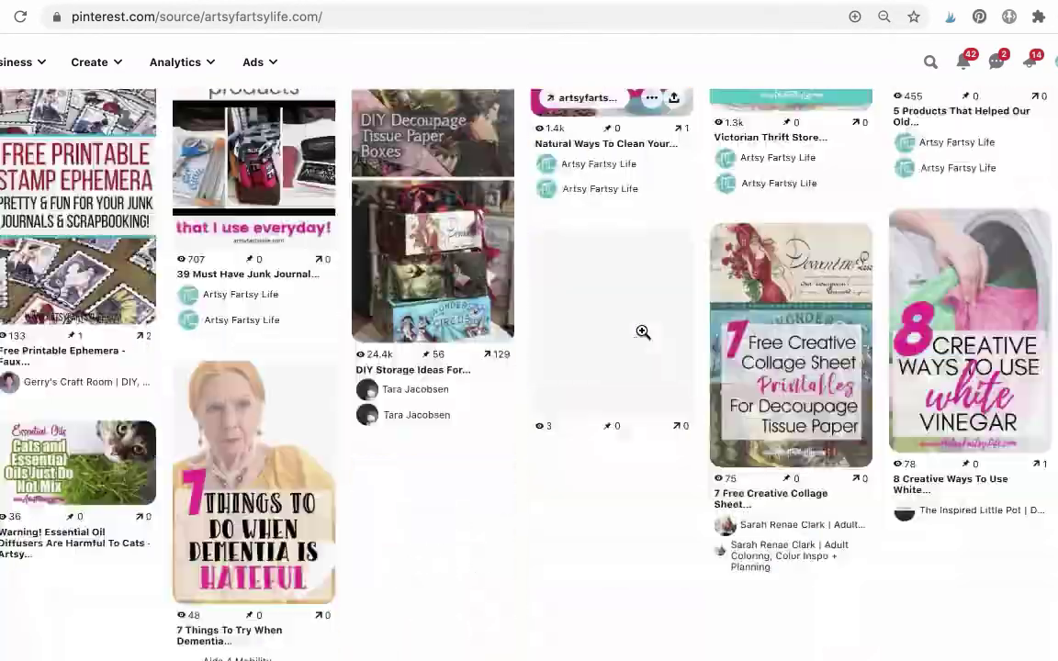
pyautogui.scroll(-2, 643, 331)
pyautogui.scroll(-2, 643, 331)
pyautogui.scroll(-3, 642, 332)
pyautogui.scroll(-3, 643, 331)
pyautogui.scroll(-2, 643, 332)
pyautogui.scroll(-2, 641, 331)
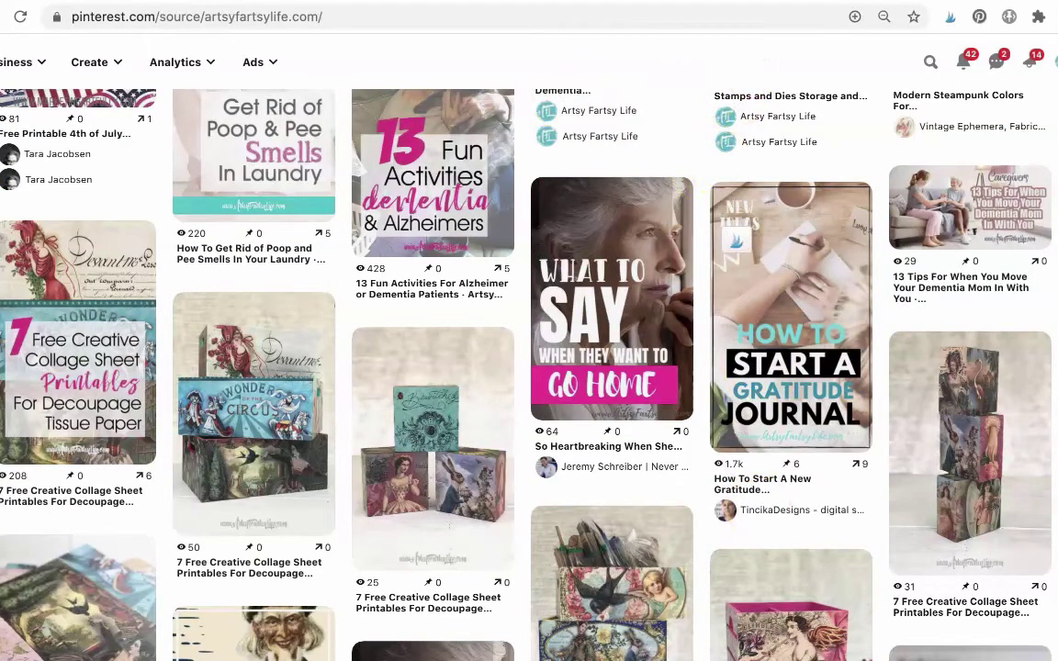
# - Open the Gratitude Journal pin in Tailwind and add the planner boards, dropping Papercrafts and Planner Printables
pyautogui.click(790, 313)
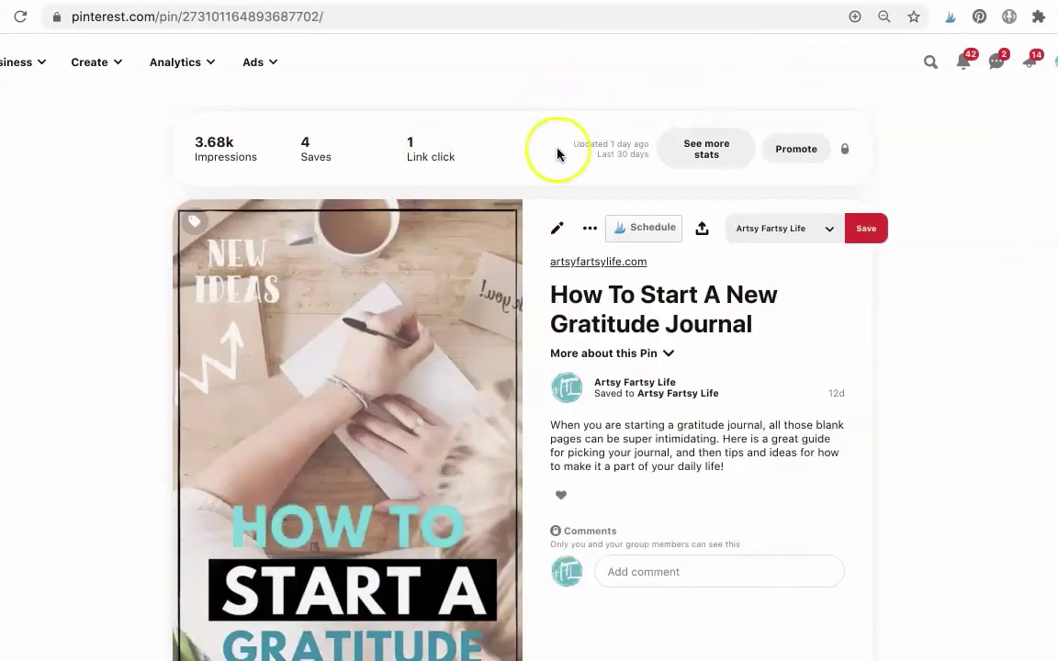
pyautogui.click(650, 226)
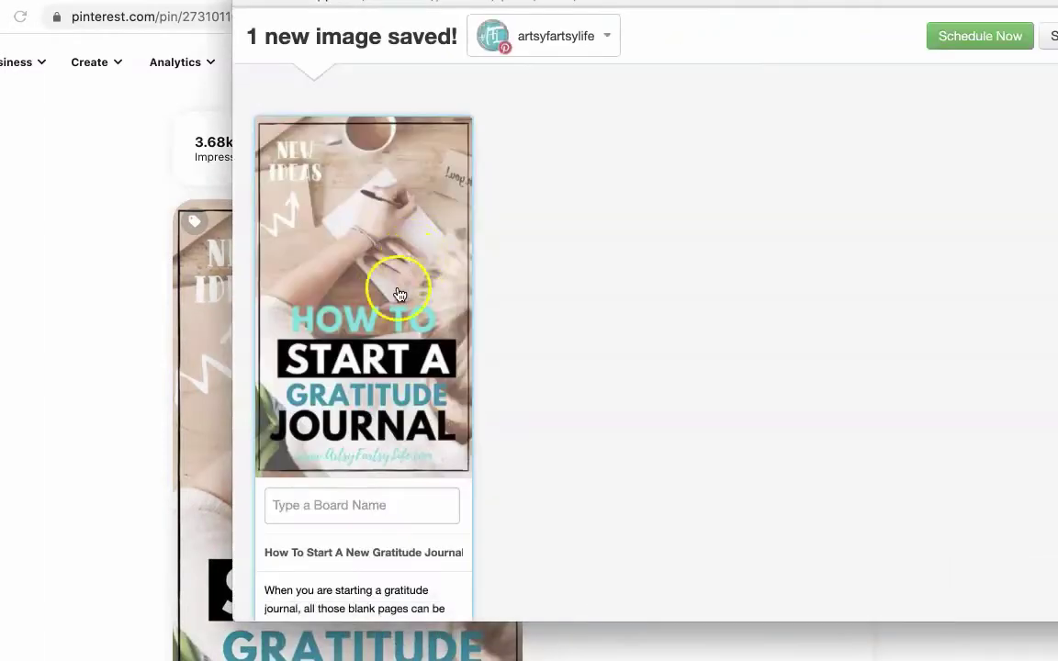
pyautogui.scroll(-3, 415, 384)
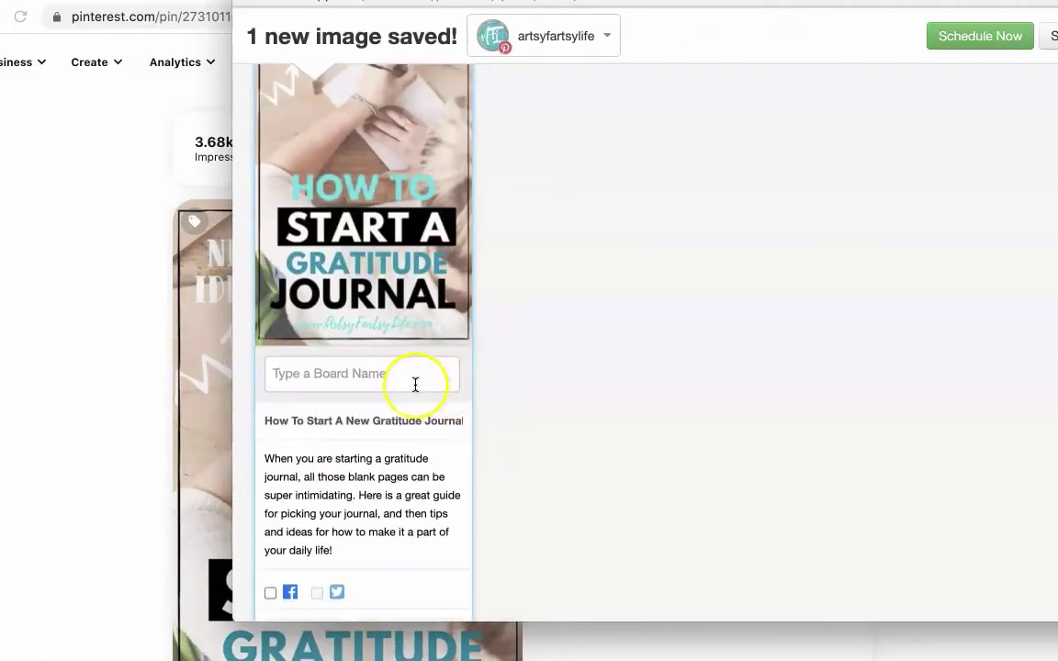
pyautogui.click(307, 373)
pyautogui.write('planner')
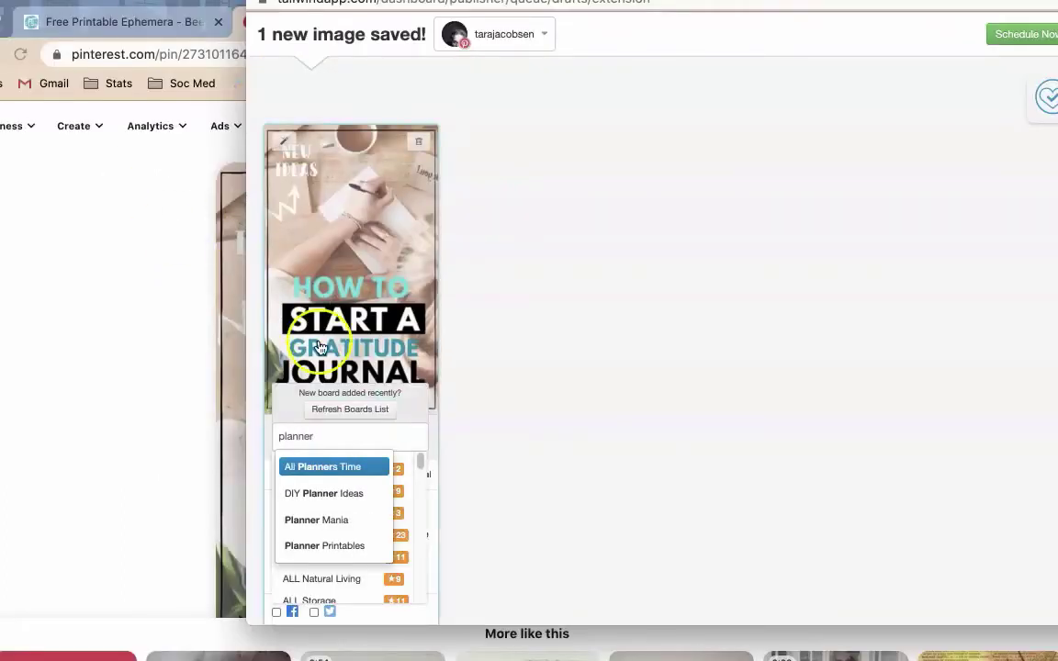
pyautogui.click(336, 468)
pyautogui.scroll(-2, 515, 413)
pyautogui.moveTo(432, 317)
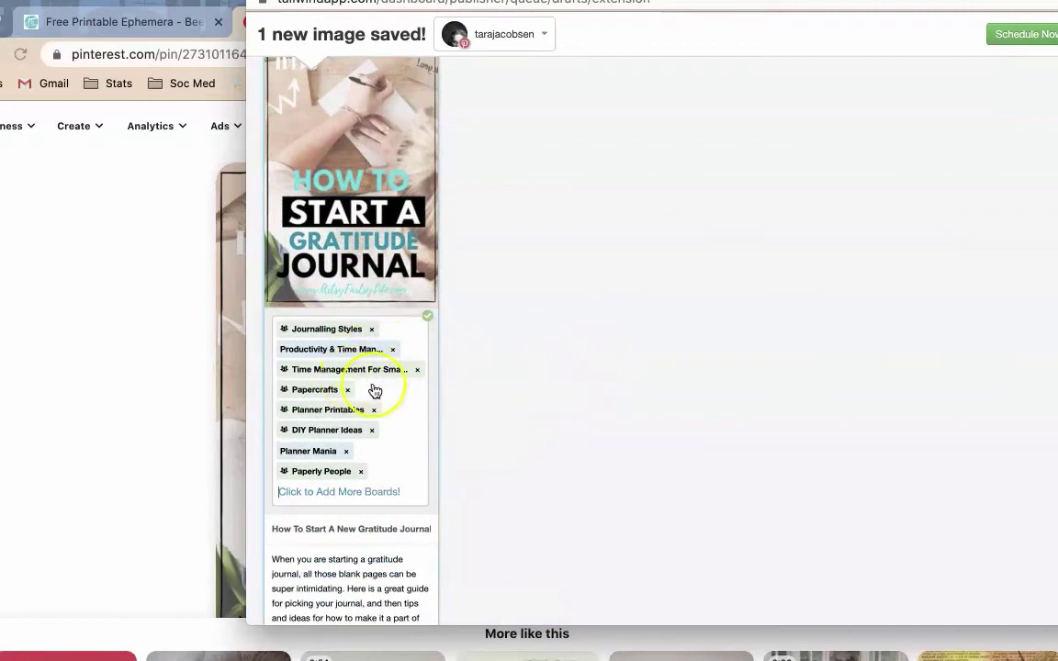
pyautogui.click(348, 392)
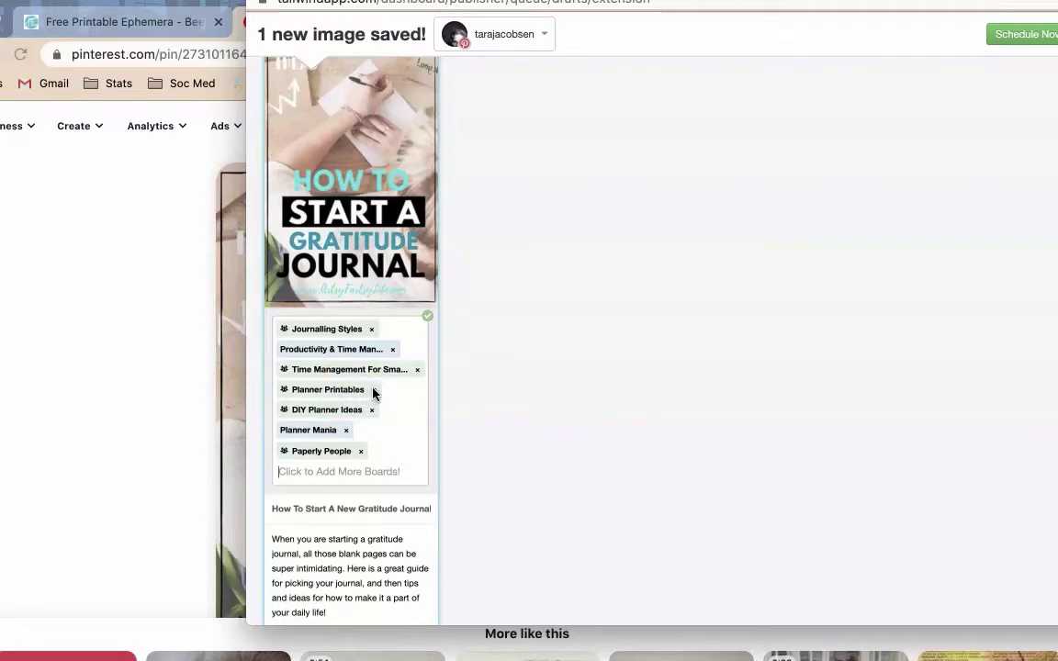
pyautogui.click(374, 389)
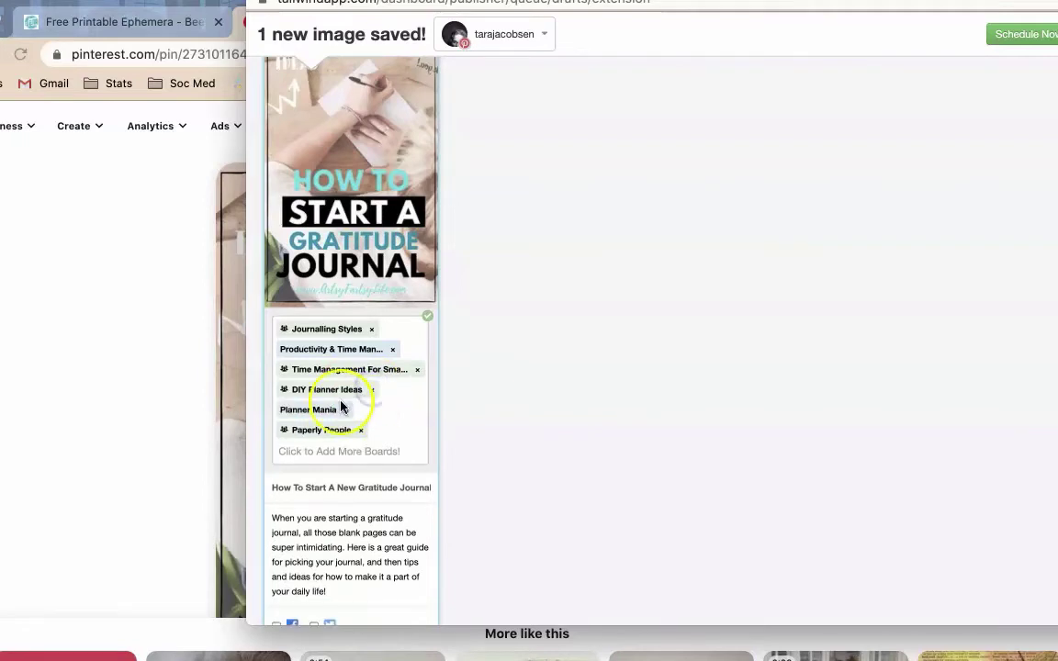
pyautogui.scroll(-3, 496, 431)
# - Schedule it at an optimized 8-day interval starting Jul 5, 2020
pyautogui.click(284, 527)
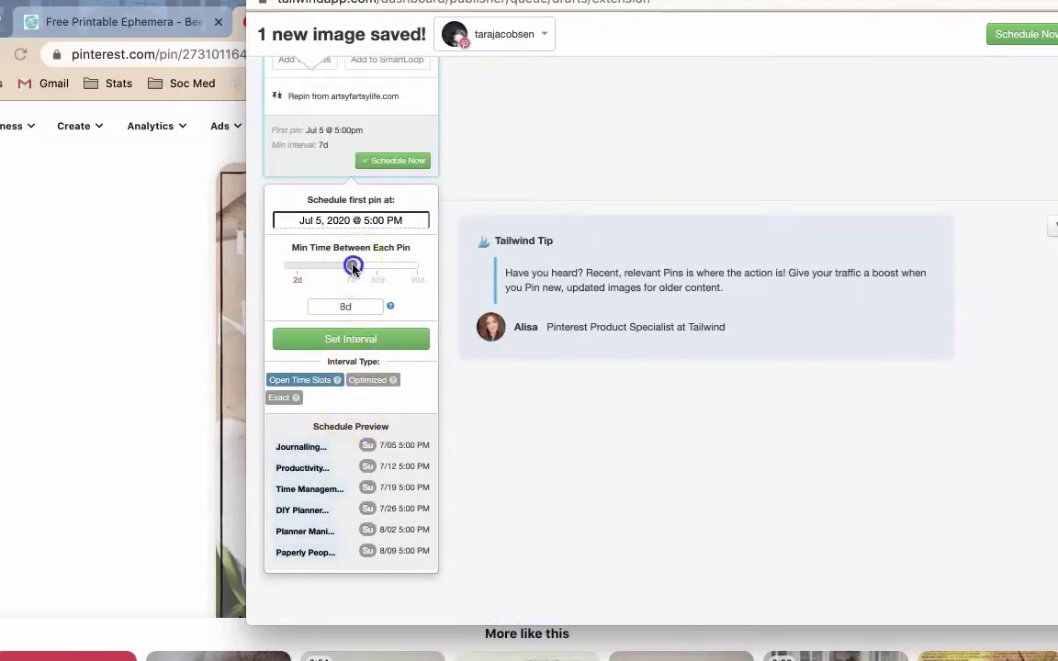
pyautogui.click(341, 341)
pyautogui.click(371, 380)
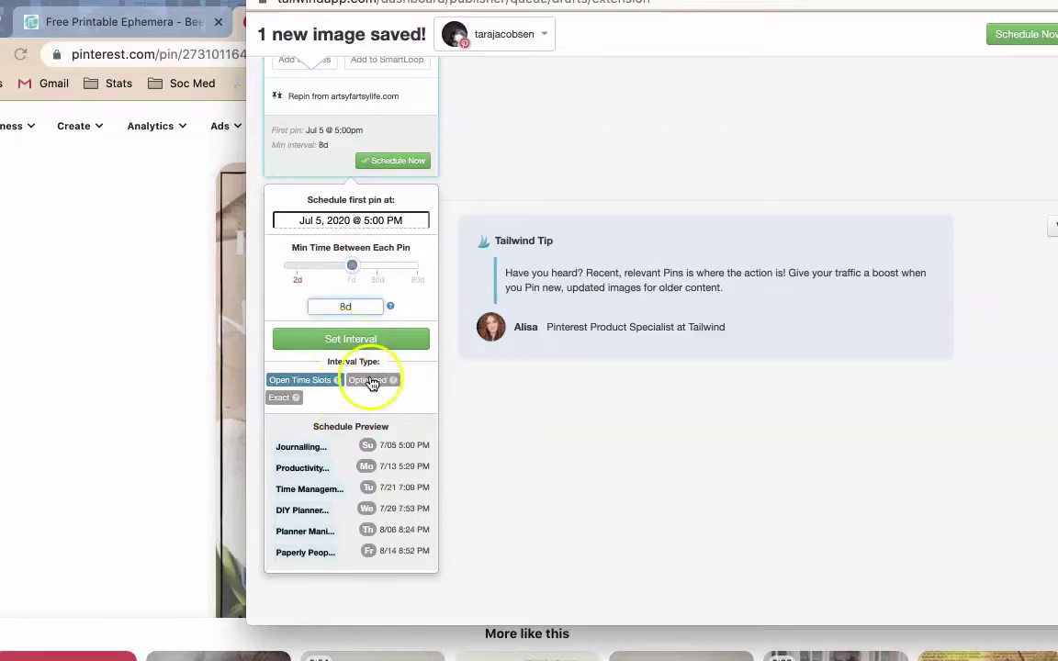
pyautogui.click(395, 428)
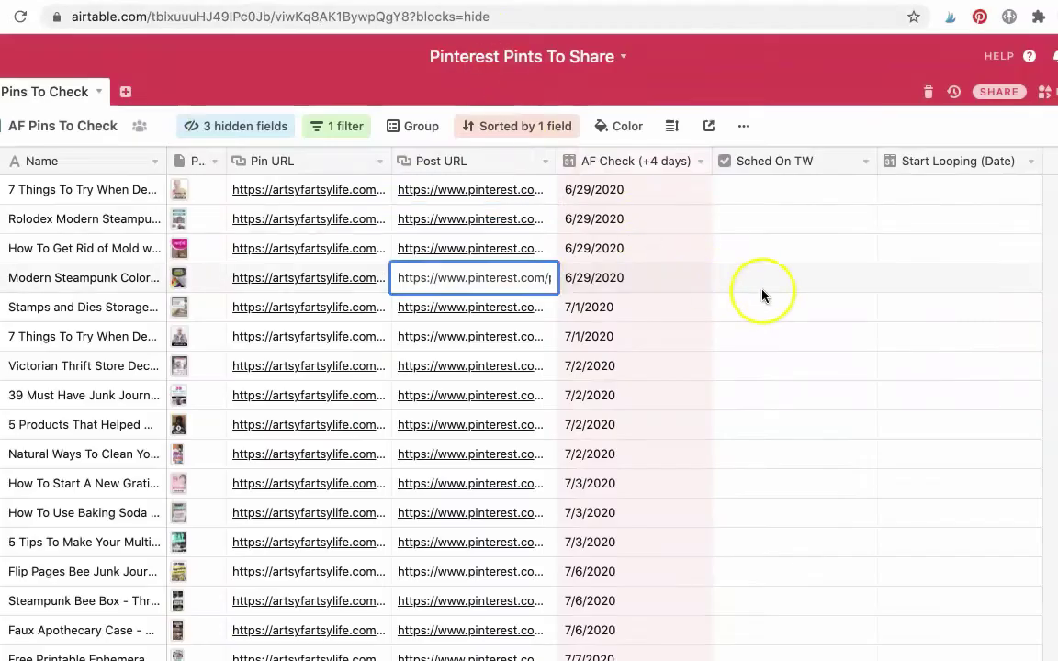
# - Select the first four 6/29/2020 records in AF Pins To Check and delete them
pyautogui.moveTo(763, 278); pyautogui.dragTo(766, 185)
pyautogui.rightClick(762, 188)
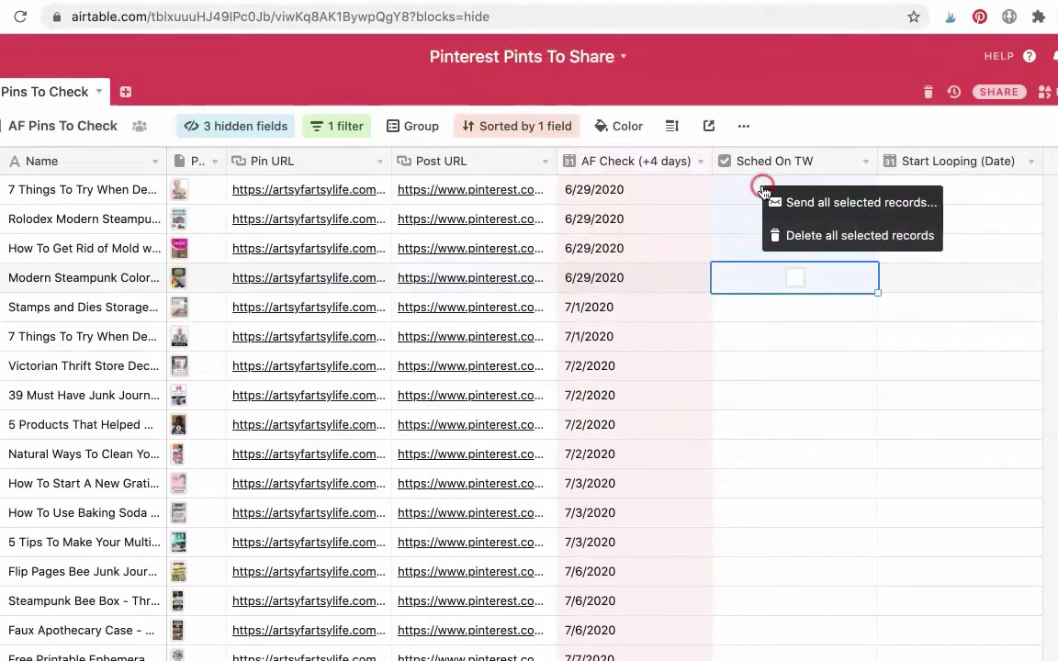
pyautogui.click(799, 234)
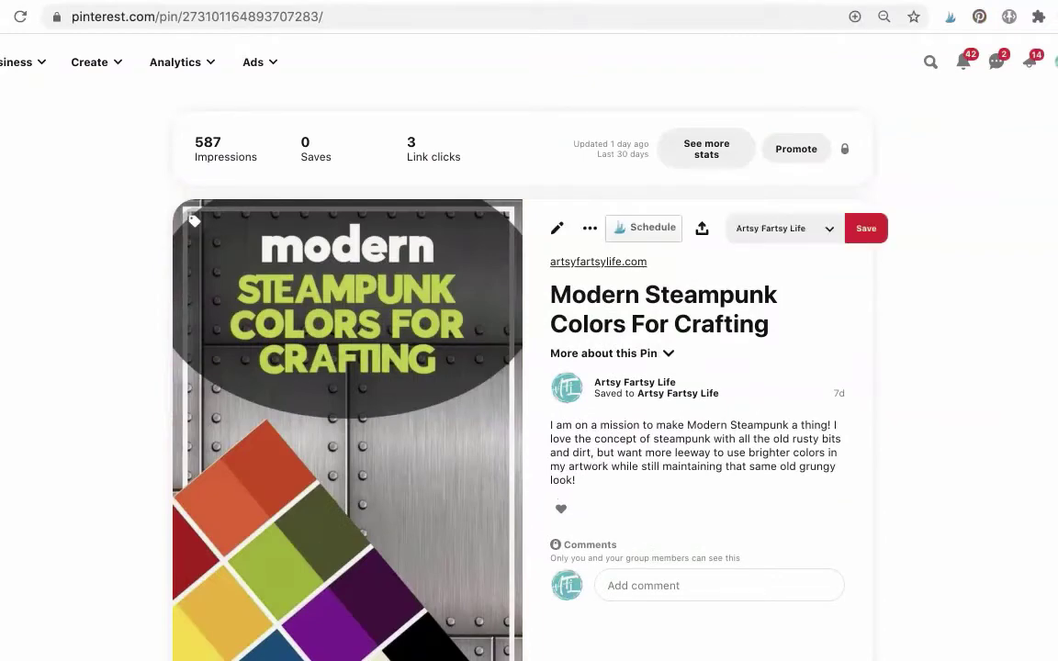
# - Close pin tabs until the '7 Things To Try When Dementia Is Being Hateful' pin shows, and select its address
pyautogui.hotkey('ctrl', 'w')
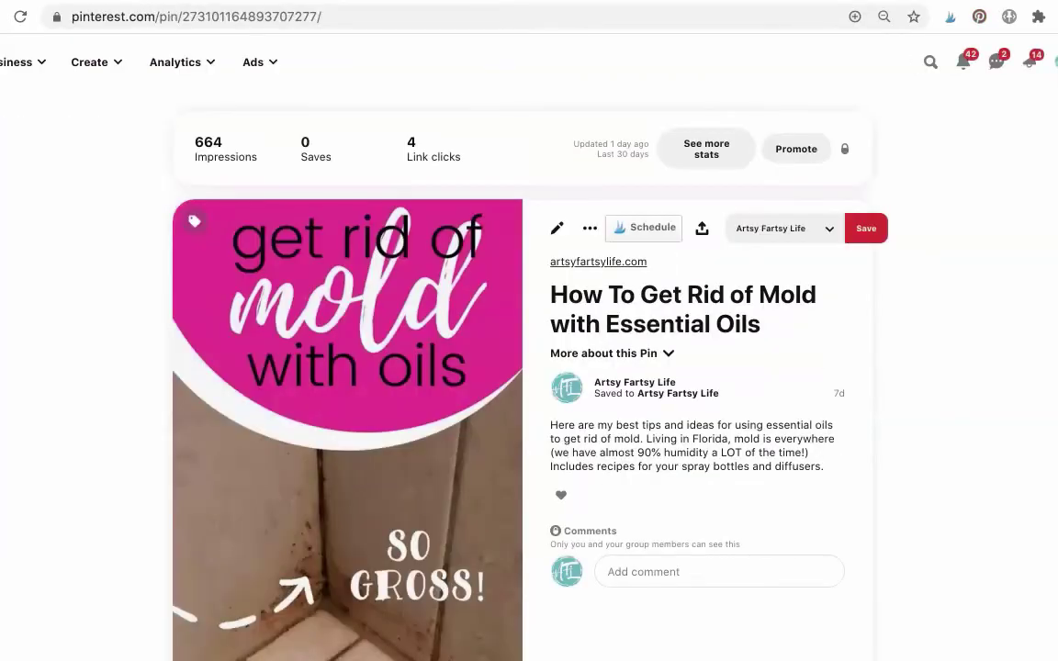
pyautogui.hotkey('ctrl', 'w')
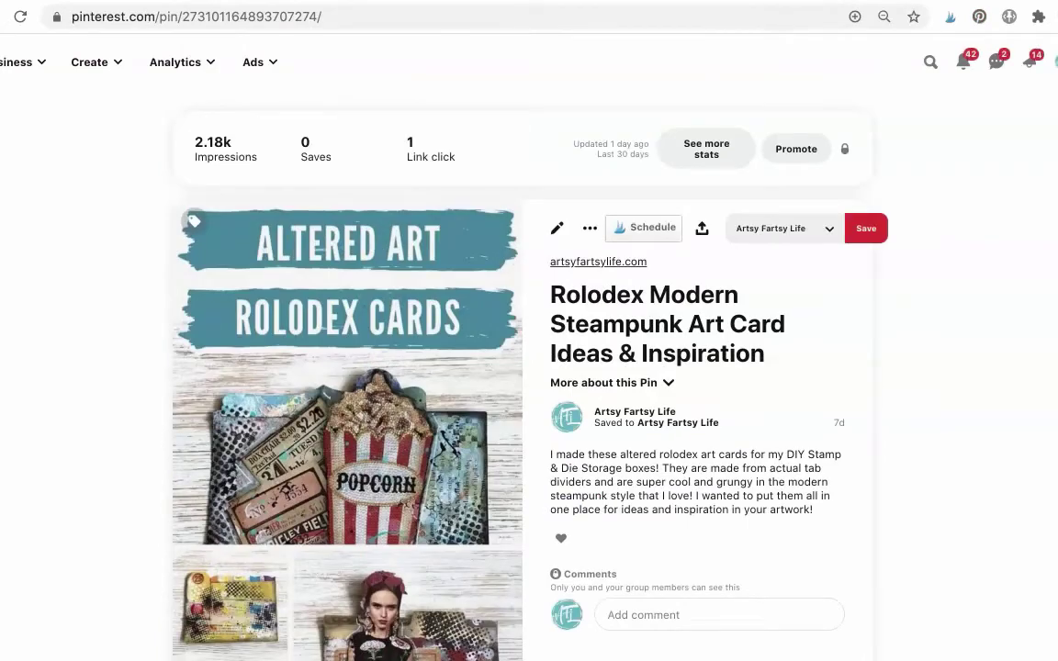
pyautogui.hotkey('ctrl', 'w')
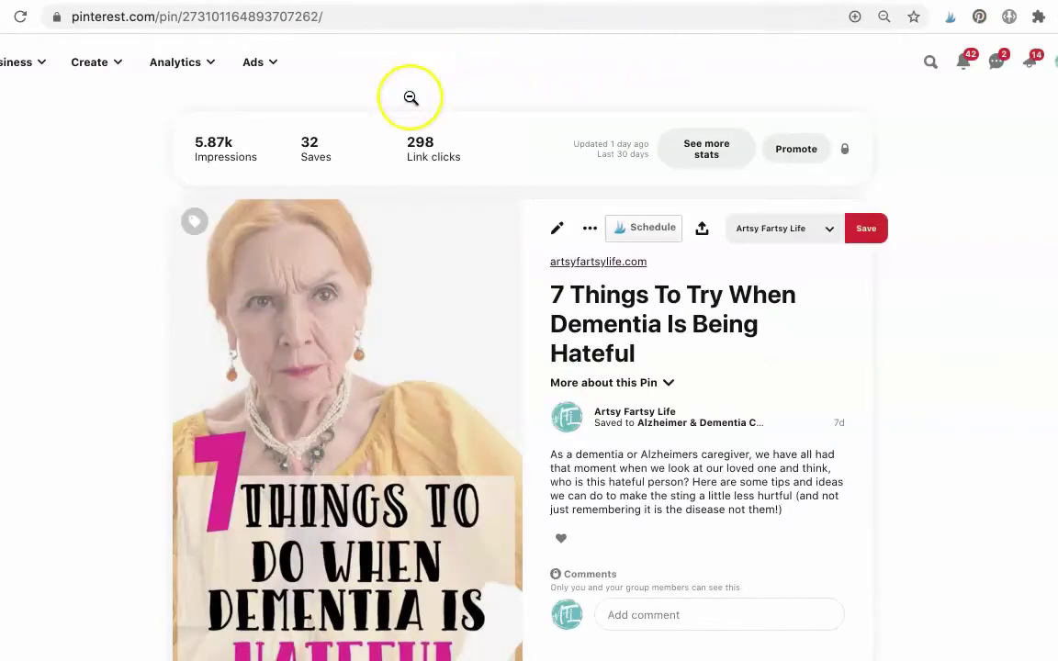
pyautogui.click(302, 17)
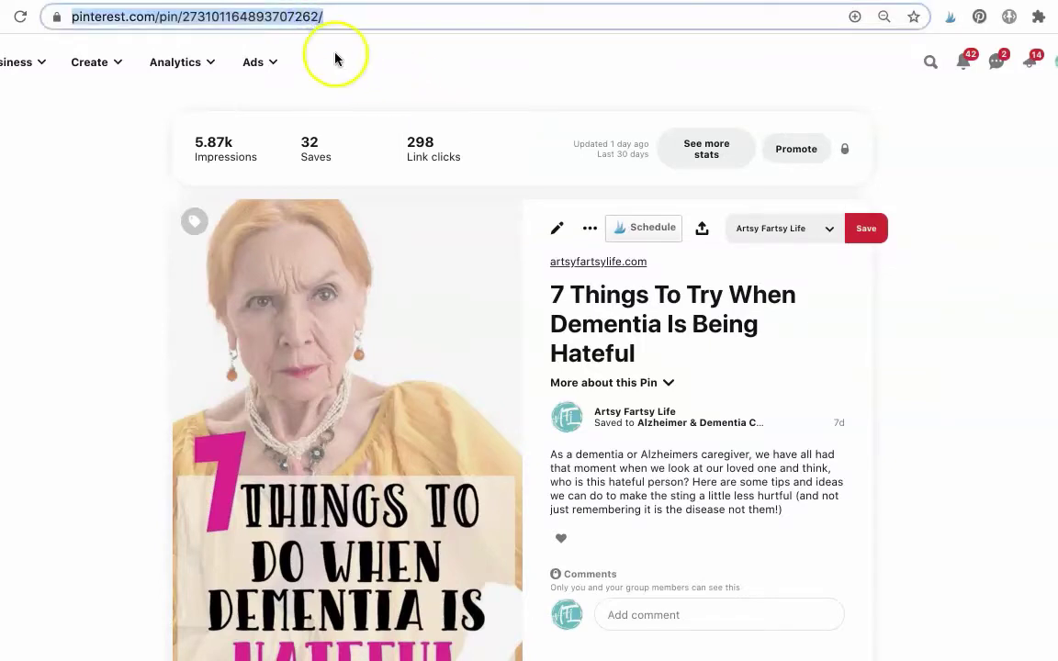
# - Open Tailwind scheduling for the dementia pin and add caregiver boards found by searching 'care'
pyautogui.click(645, 229)
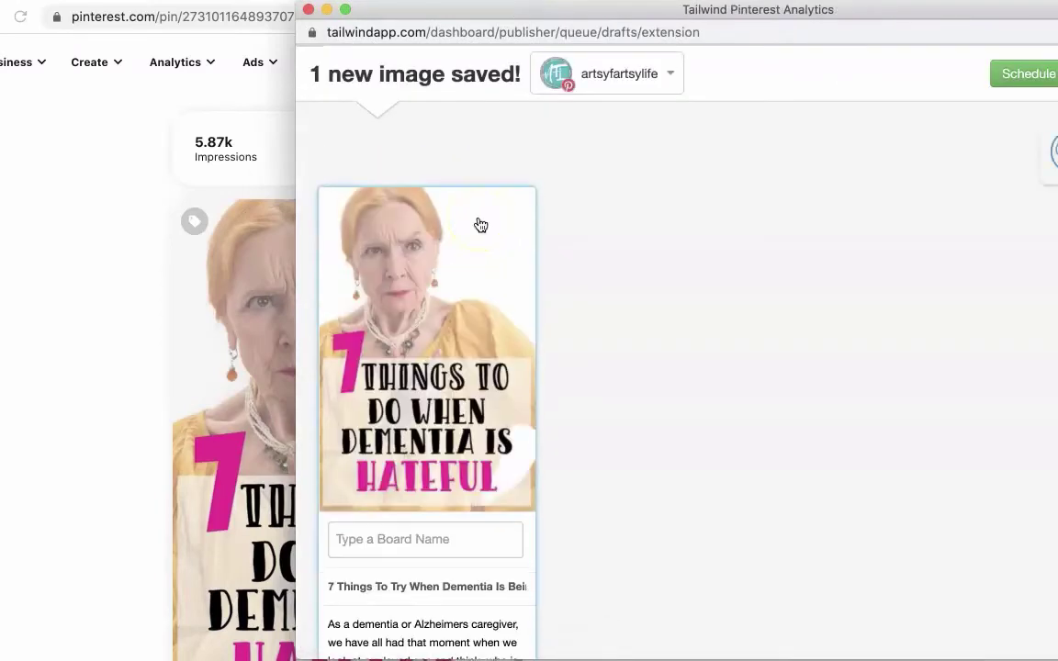
pyautogui.scroll(-5, 454, 208)
pyautogui.click(408, 331)
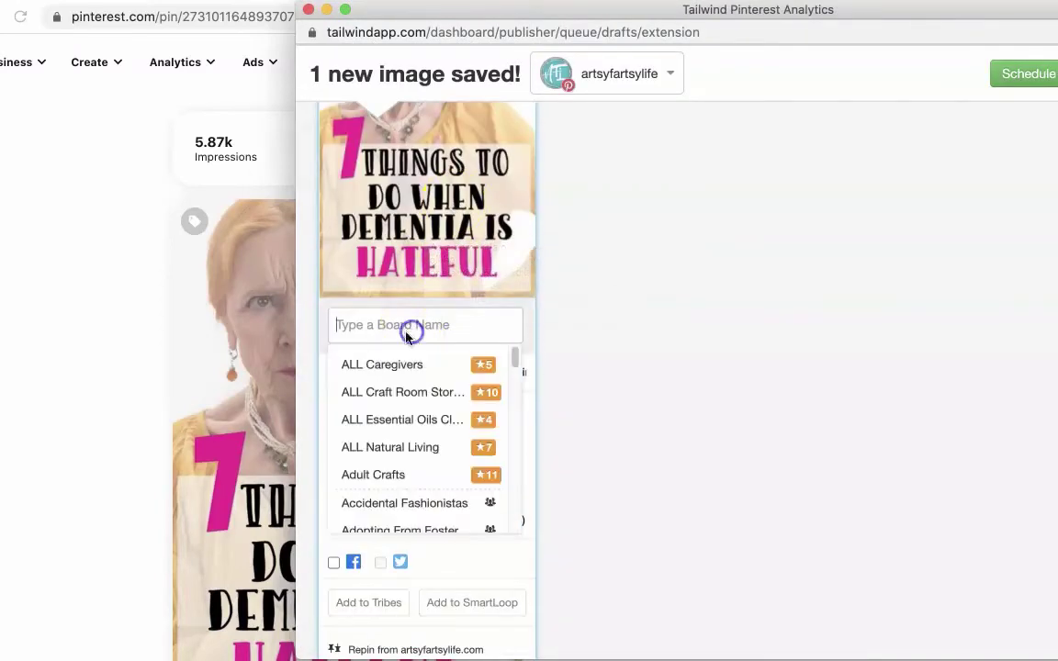
pyautogui.write('care')
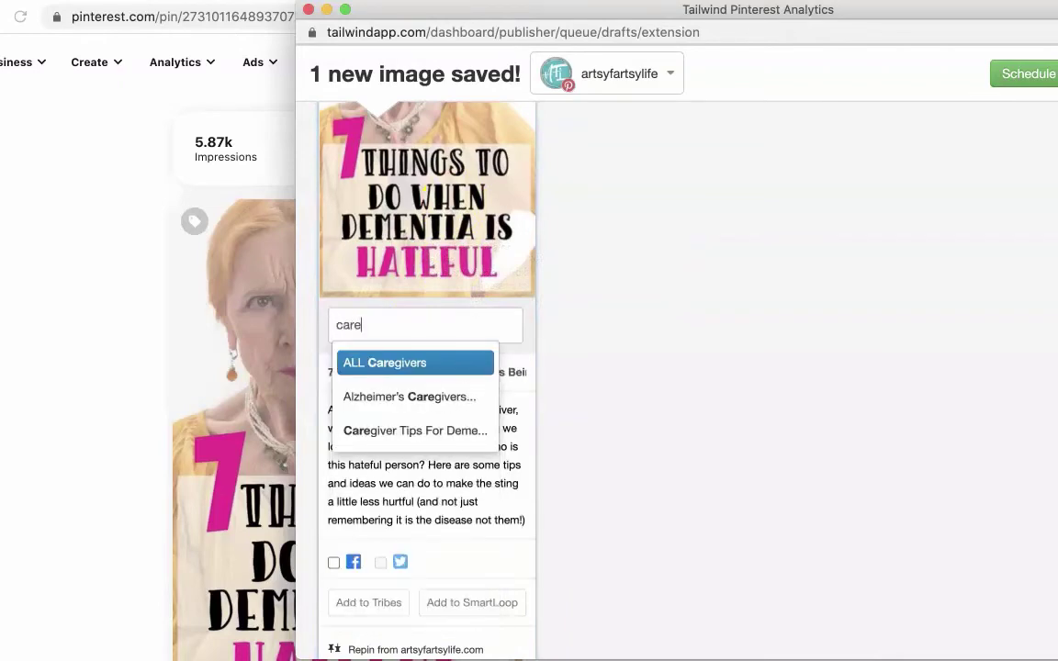
pyautogui.click(415, 362)
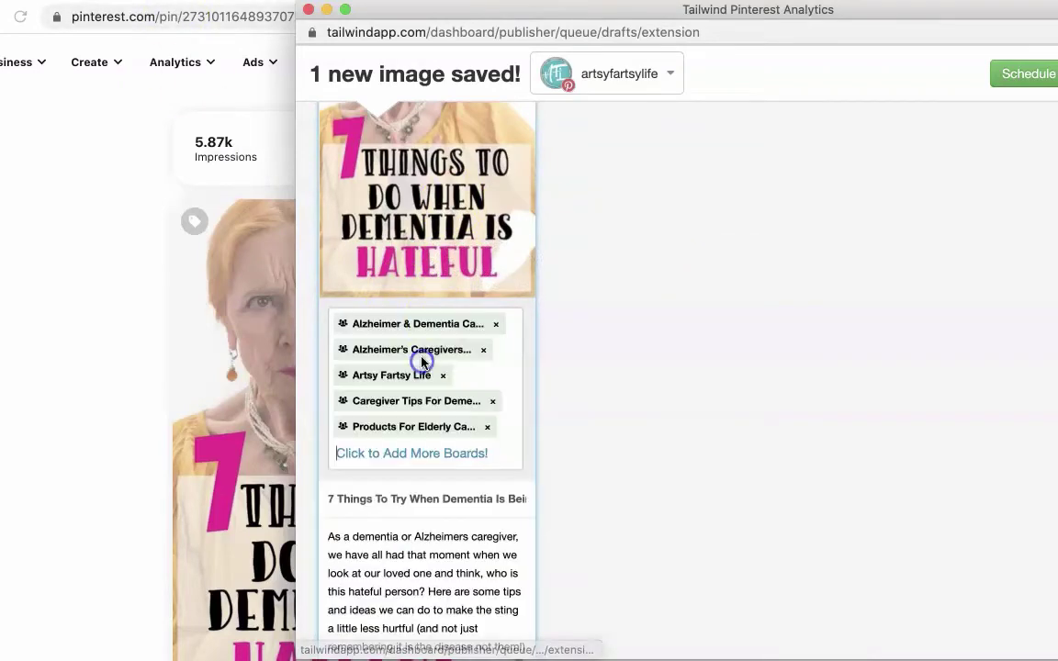
pyautogui.scroll(-5, 427, 317)
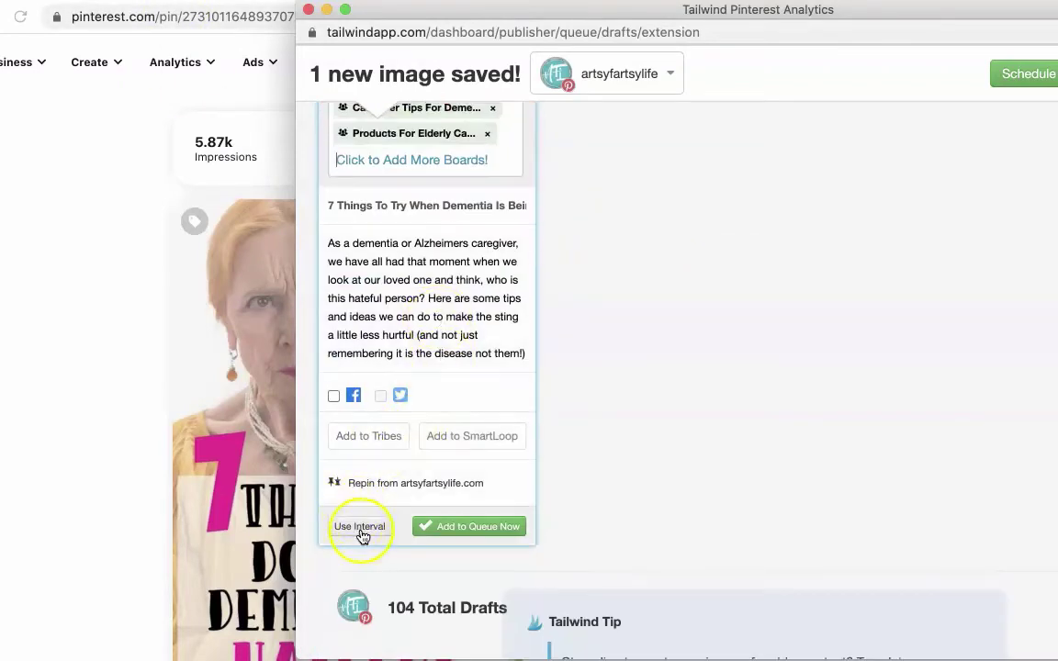
# - Schedule it to five boards at an optimized 8-day interval from Jun 30, then close Tailwind
pyautogui.click(359, 526)
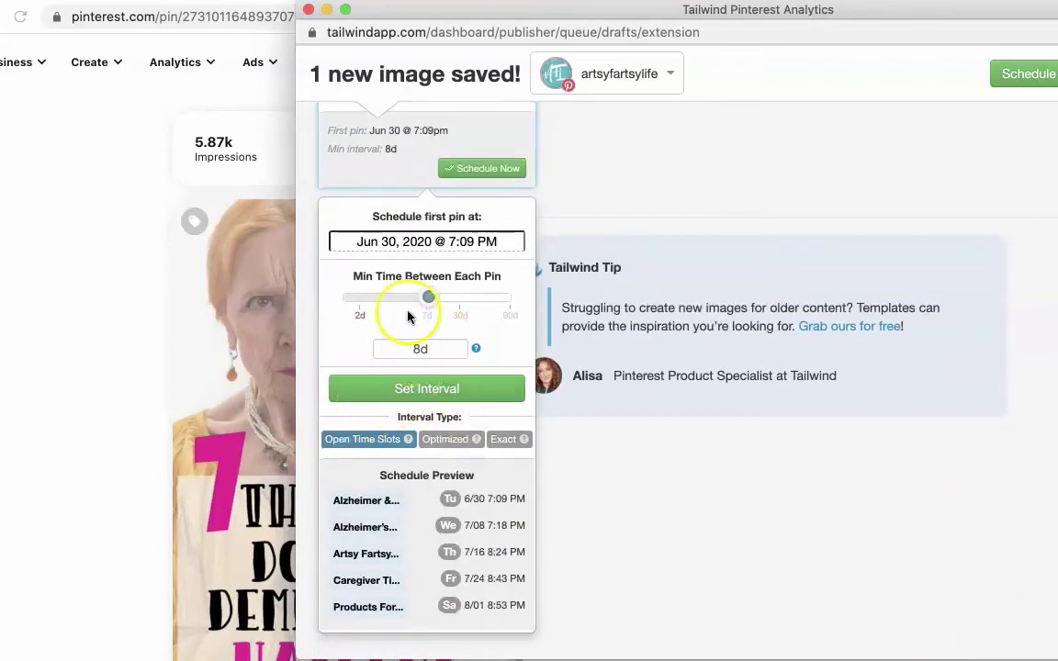
pyautogui.click(441, 441)
pyautogui.click(438, 393)
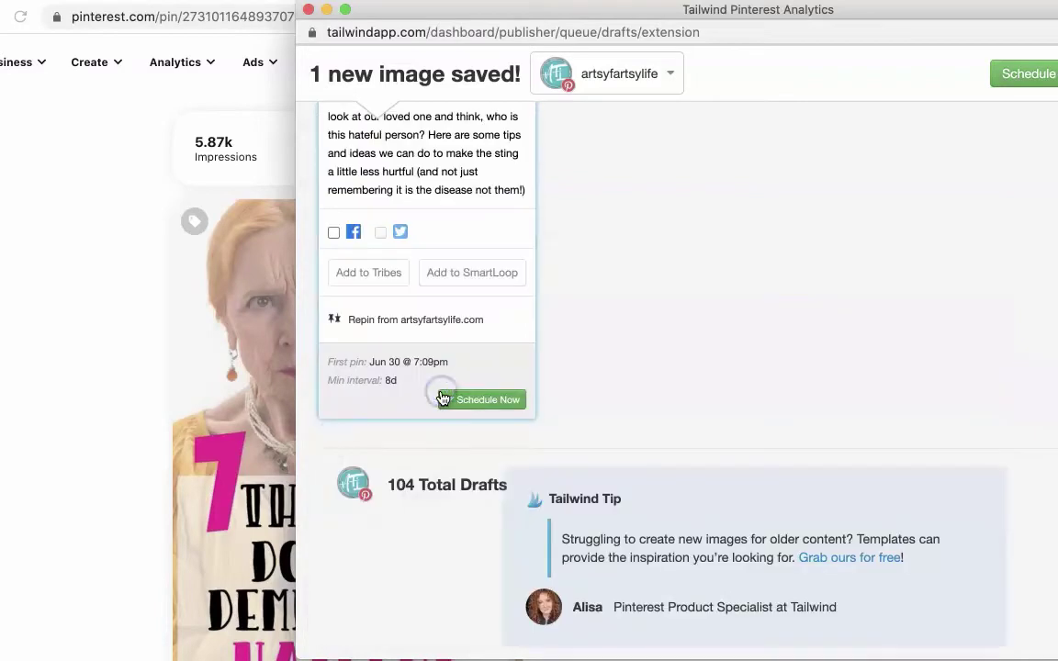
pyautogui.click(484, 402)
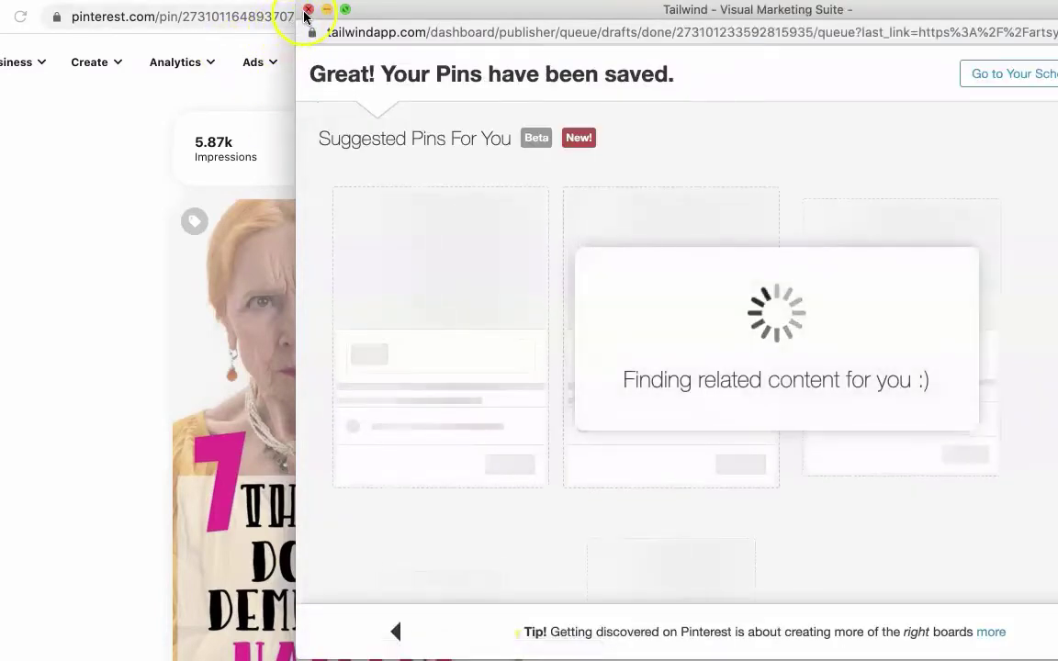
pyautogui.click(308, 10)
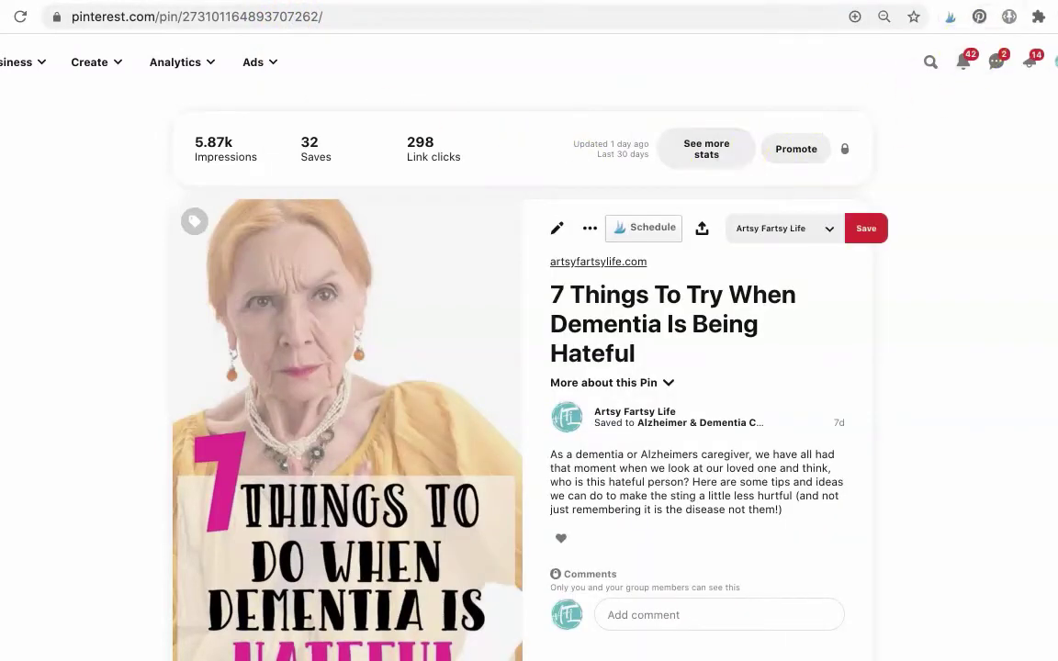
# - Return to Pinterest and scroll into the artsyfartsylife.com pins grid
pyautogui.hotkey('alt', 'Tab')
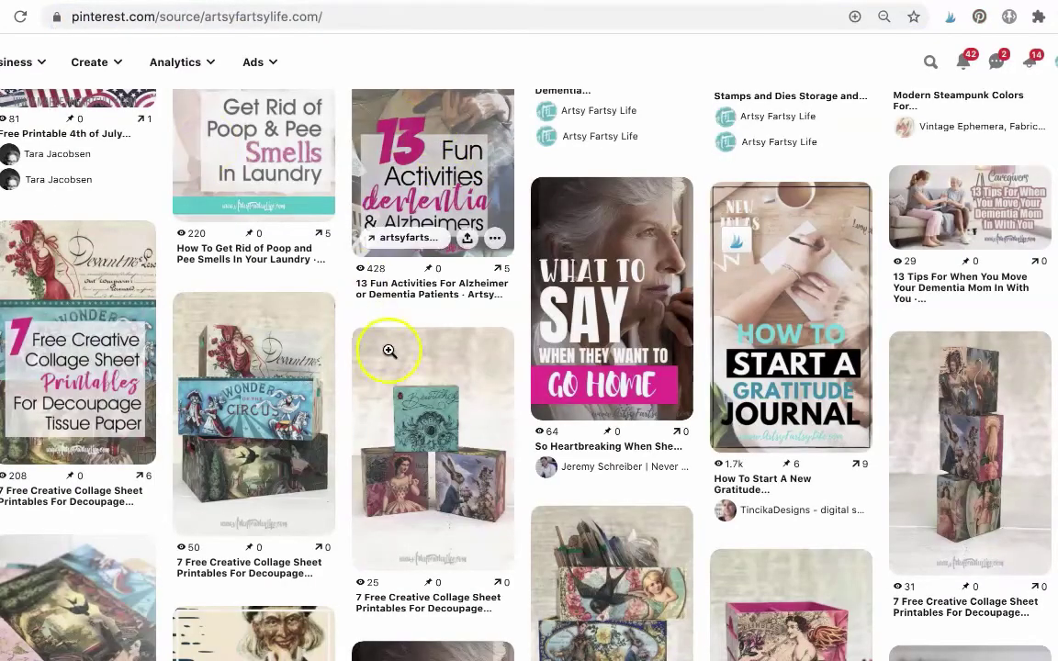
pyautogui.scroll(-1, 420, 357)
pyautogui.moveTo(431, 367)
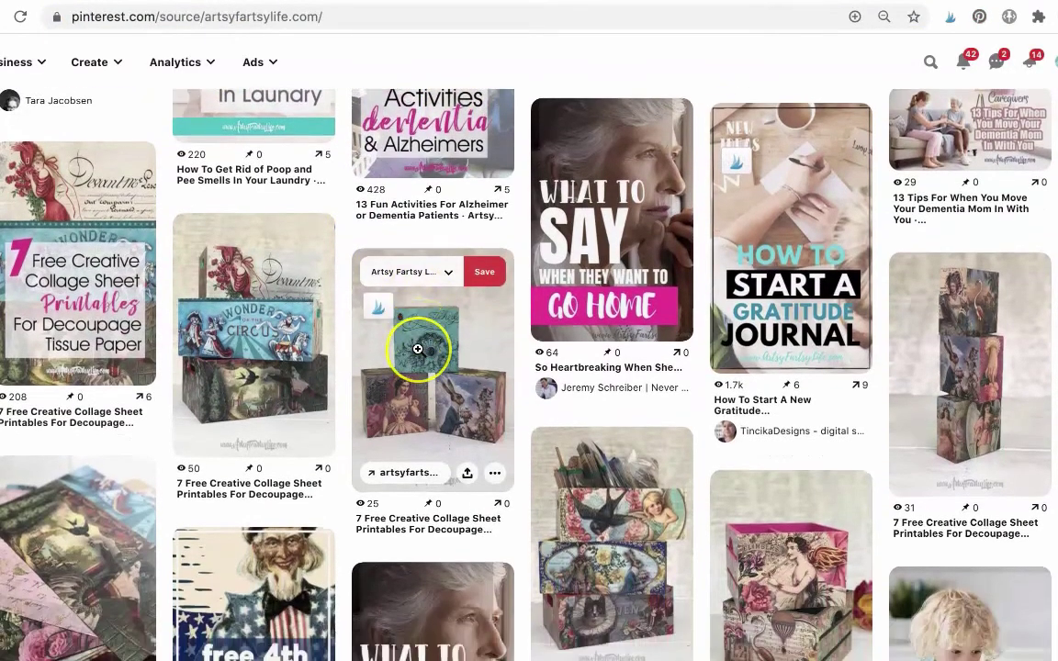
pyautogui.scroll(-1, 418, 352)
pyautogui.scroll(-2, 418, 349)
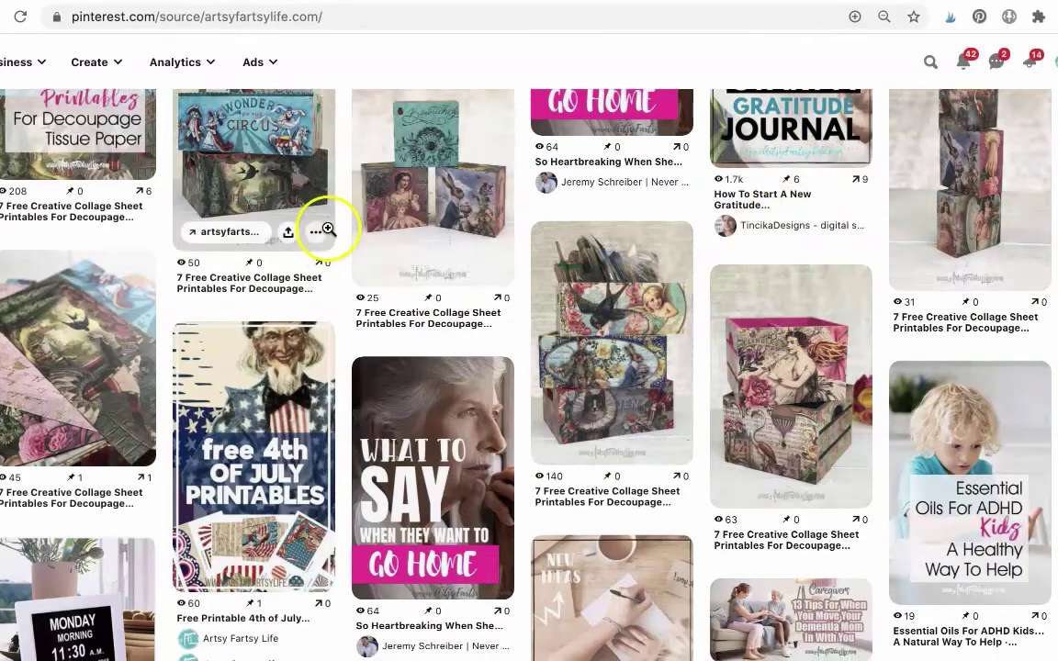
pyautogui.scroll(-1, 333, 232)
pyautogui.scroll(-1, 331, 231)
pyautogui.scroll(-4, 331, 231)
pyautogui.scroll(-2, 330, 234)
pyautogui.scroll(-2, 331, 235)
pyautogui.scroll(-2, 332, 236)
pyautogui.scroll(-1, 330, 235)
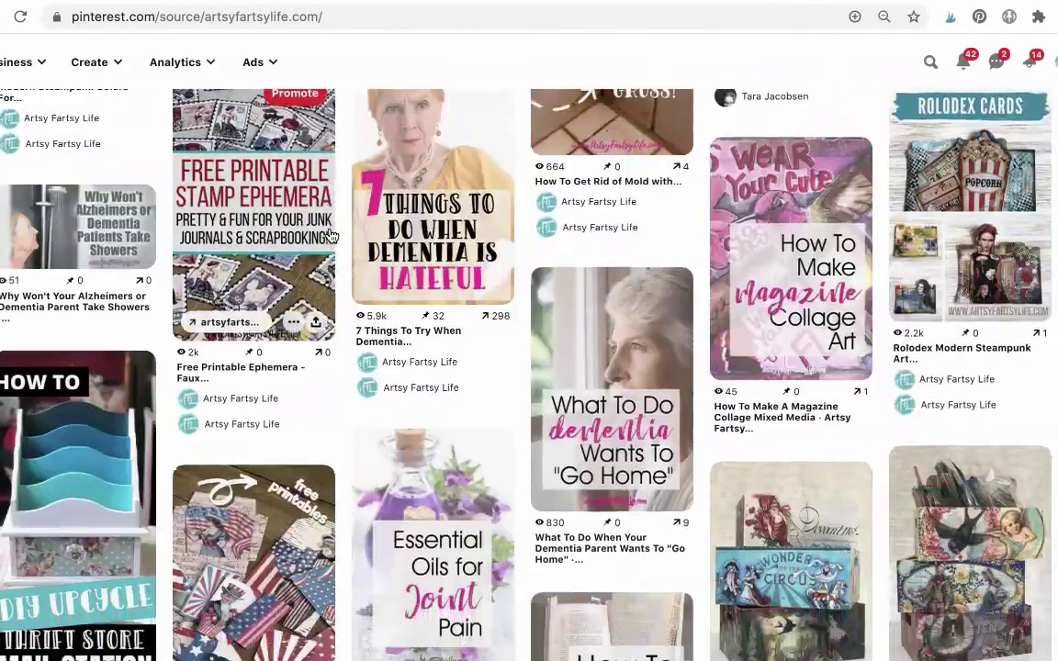
pyautogui.scroll(-1, 330, 235)
pyautogui.scroll(-1, 332, 236)
pyautogui.scroll(-1, 331, 236)
pyautogui.scroll(-2, 332, 236)
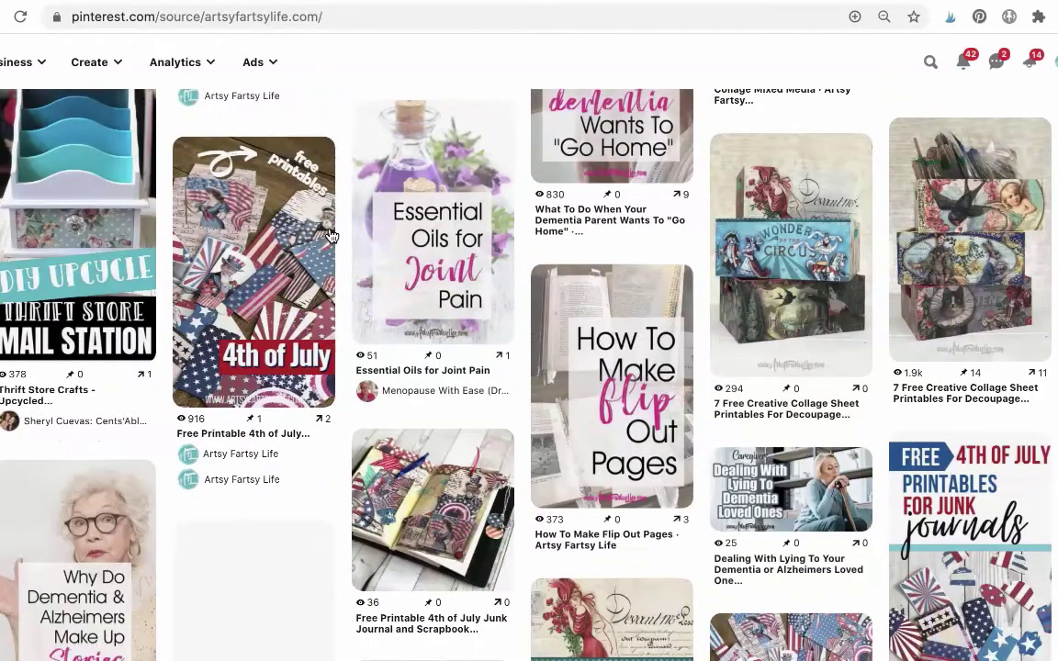
# - Scroll further down to the '6 Must Have Products For Elderly Caregivers' pins
pyautogui.scroll(-2, 331, 235)
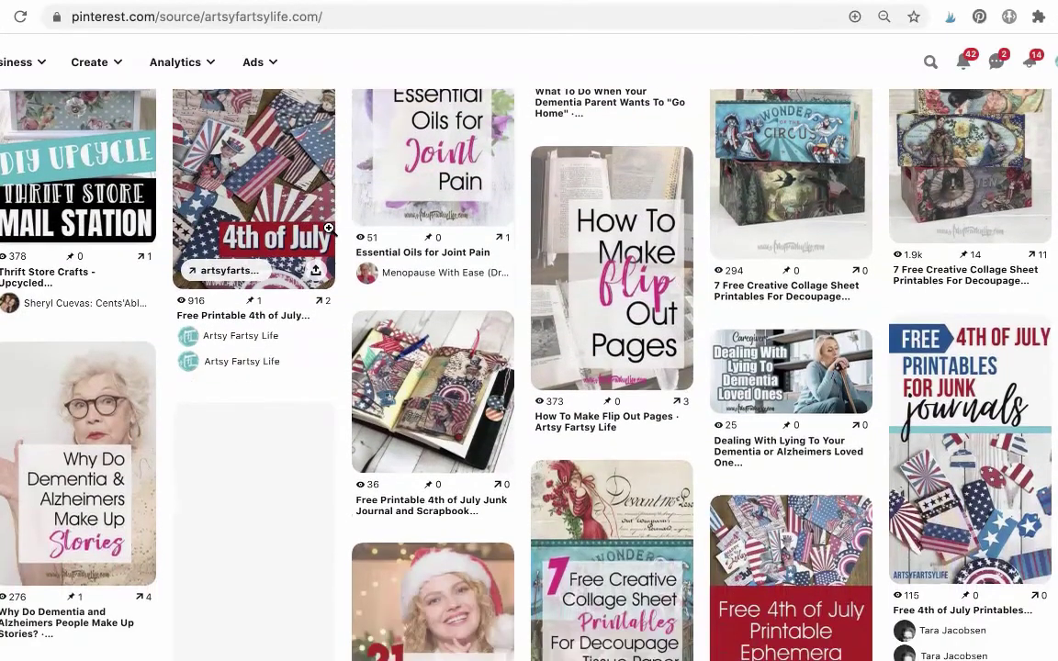
pyautogui.scroll(-2, 329, 228)
pyautogui.scroll(-2, 330, 229)
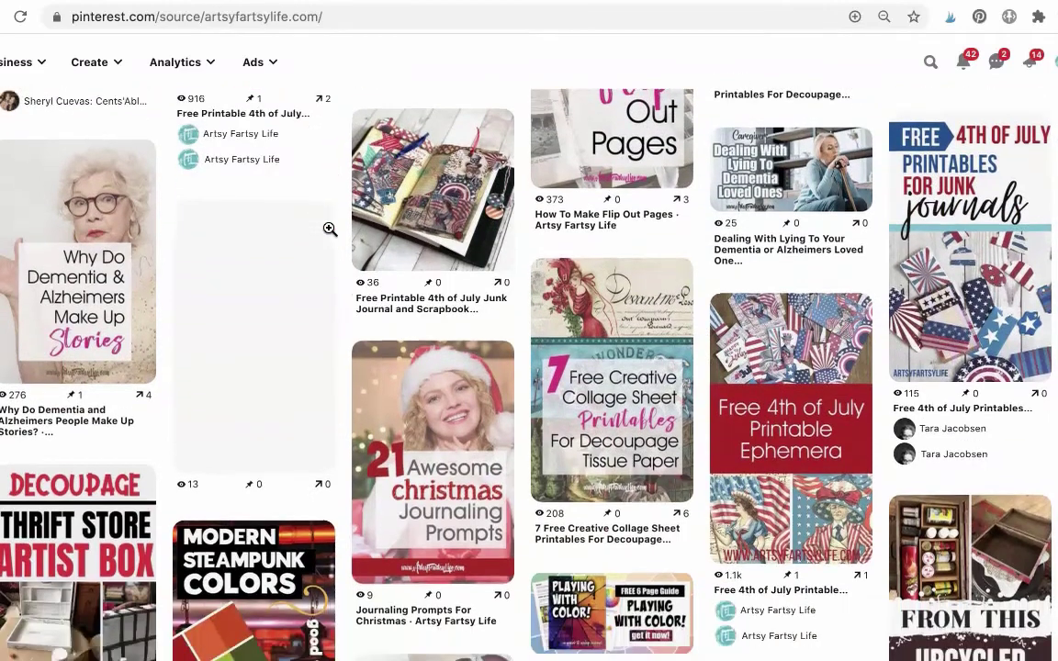
pyautogui.scroll(-2, 330, 229)
pyautogui.scroll(-1, 329, 229)
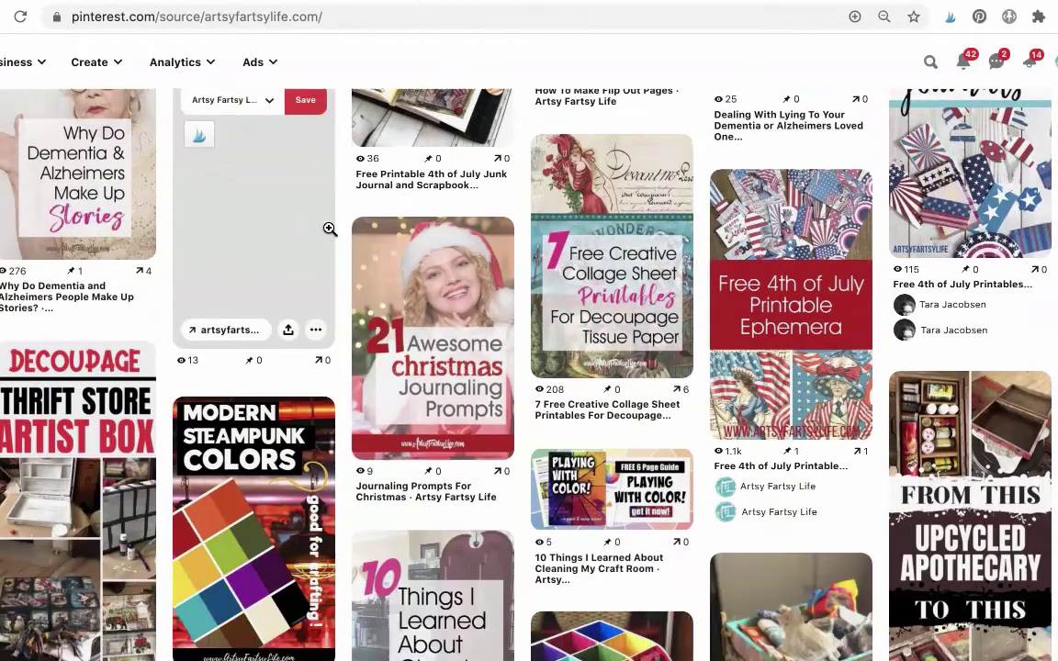
pyautogui.scroll(-1, 330, 229)
pyautogui.scroll(-1, 329, 228)
pyautogui.scroll(-1, 328, 227)
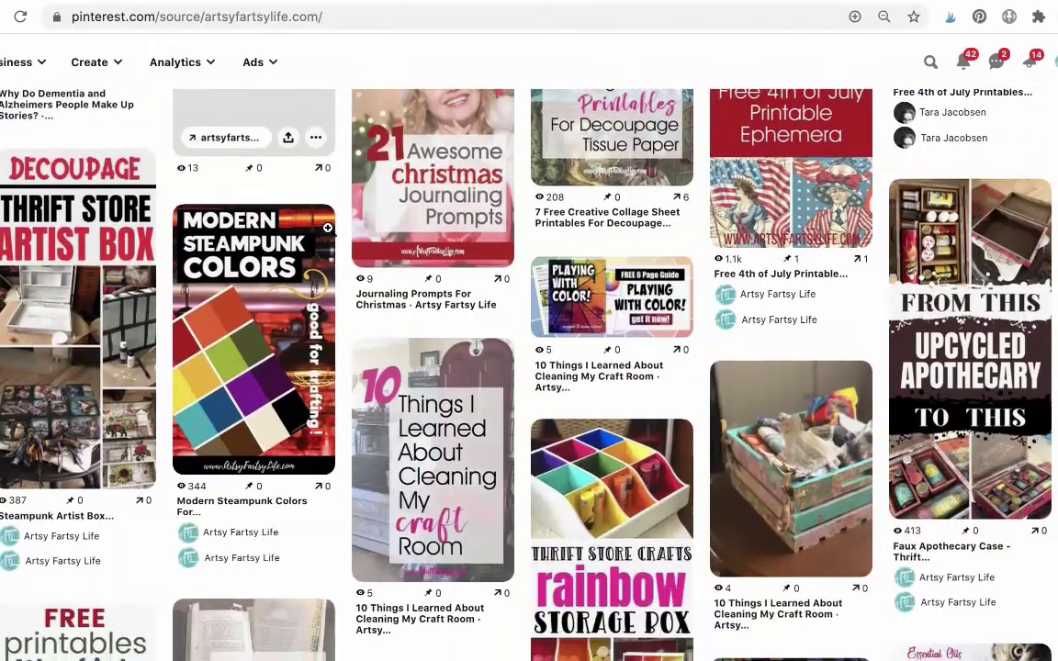
pyautogui.scroll(-1, 328, 228)
pyautogui.scroll(-2, 328, 230)
pyautogui.scroll(-1, 329, 233)
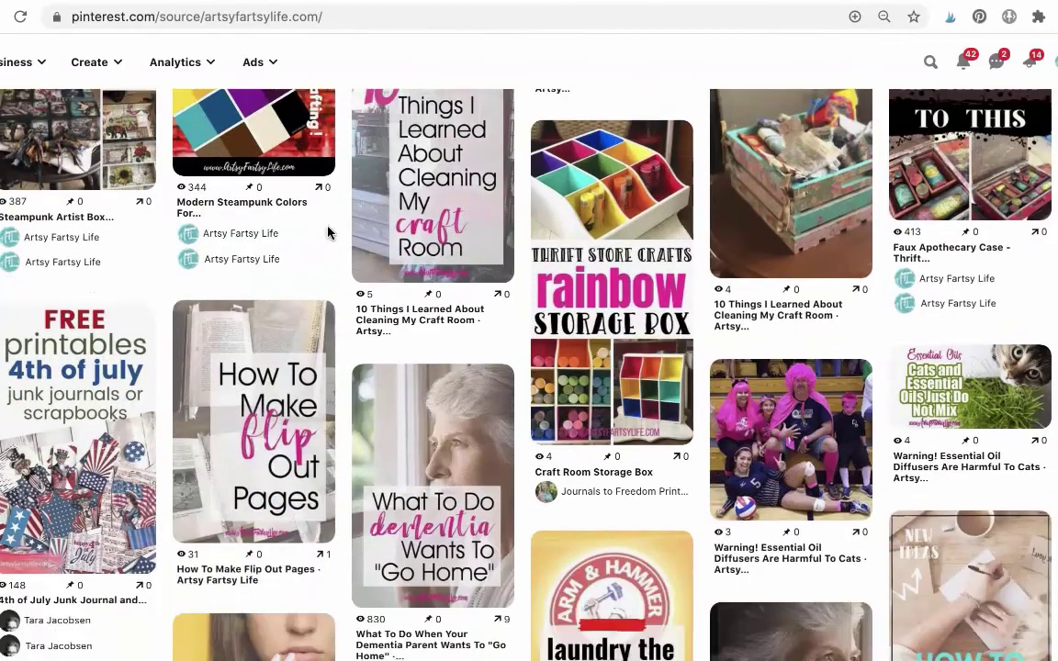
pyautogui.scroll(-1, 328, 233)
pyautogui.scroll(-1, 328, 233)
pyautogui.scroll(-2, 327, 233)
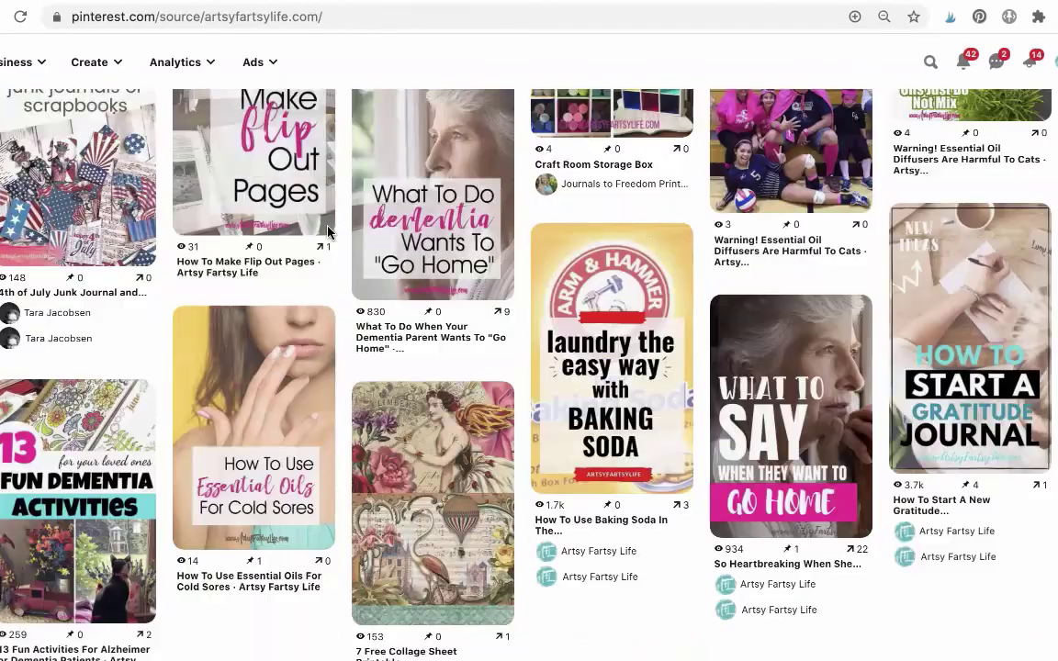
pyautogui.scroll(-1, 328, 233)
pyautogui.scroll(-2, 328, 234)
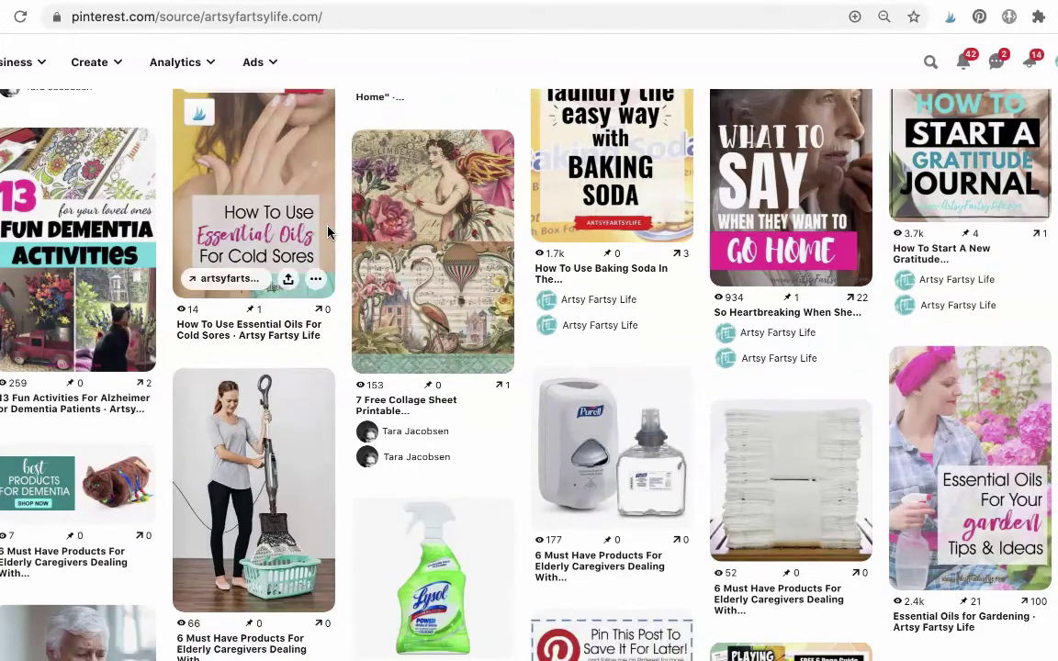
pyautogui.scroll(-1, 327, 233)
pyautogui.scroll(-1, 327, 233)
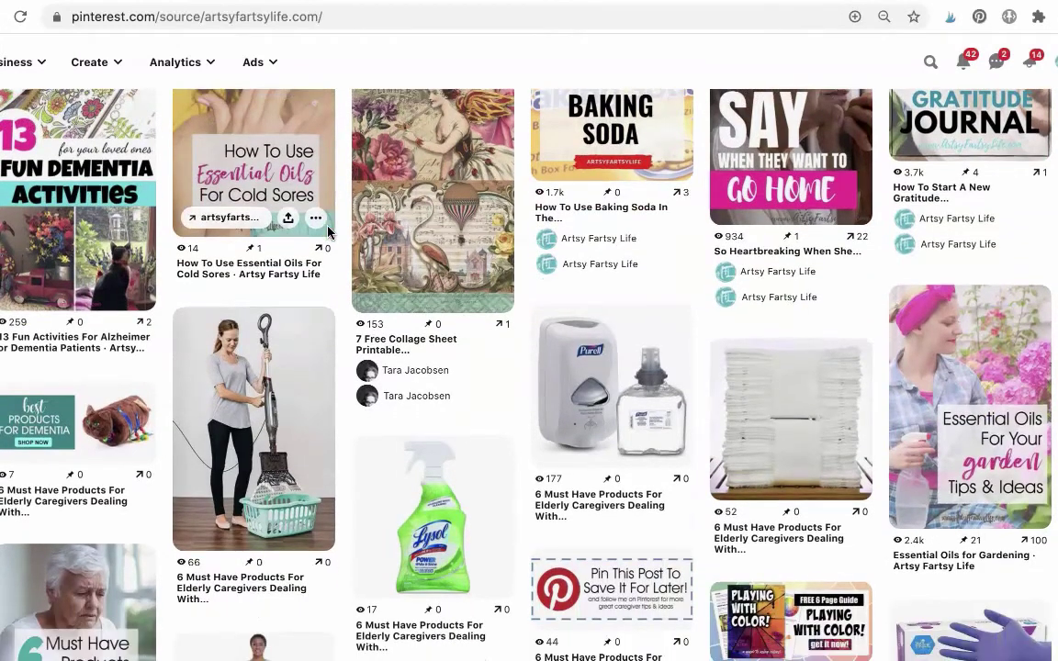
pyautogui.scroll(1, 328, 234)
pyautogui.scroll(-2, 328, 234)
pyautogui.scroll(-3, 328, 234)
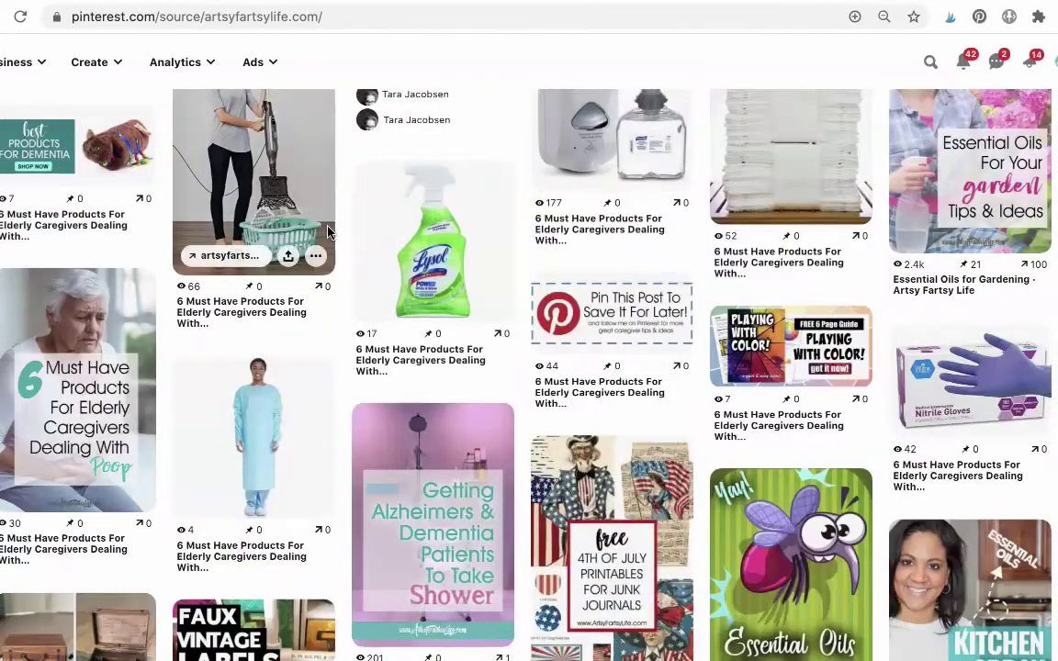
pyautogui.click(1008, 223)
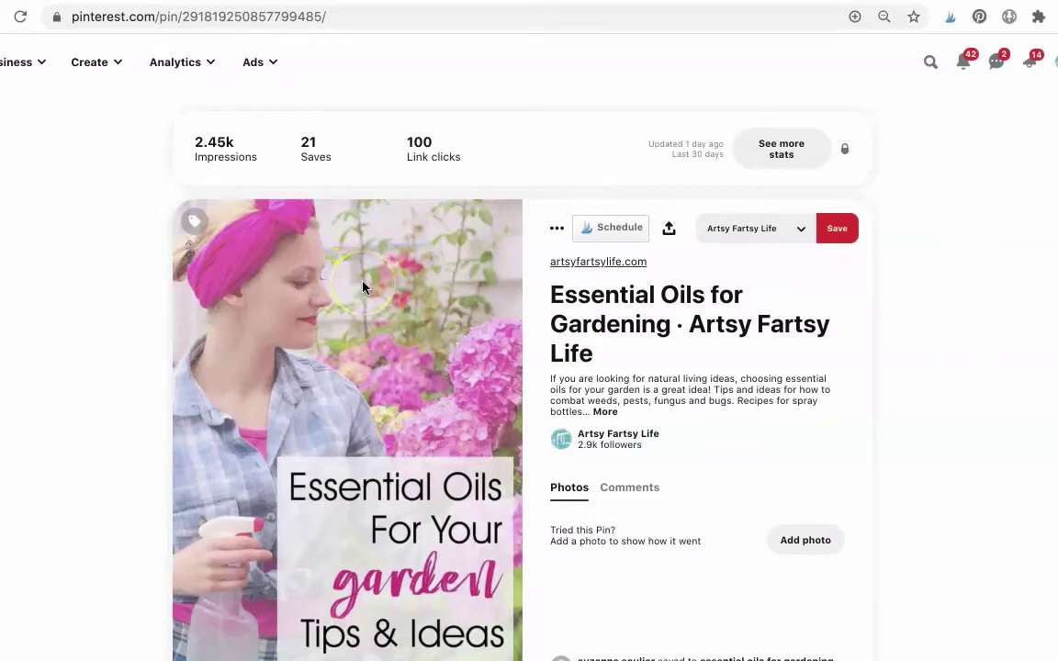
pyautogui.scroll(-3, 669, 371)
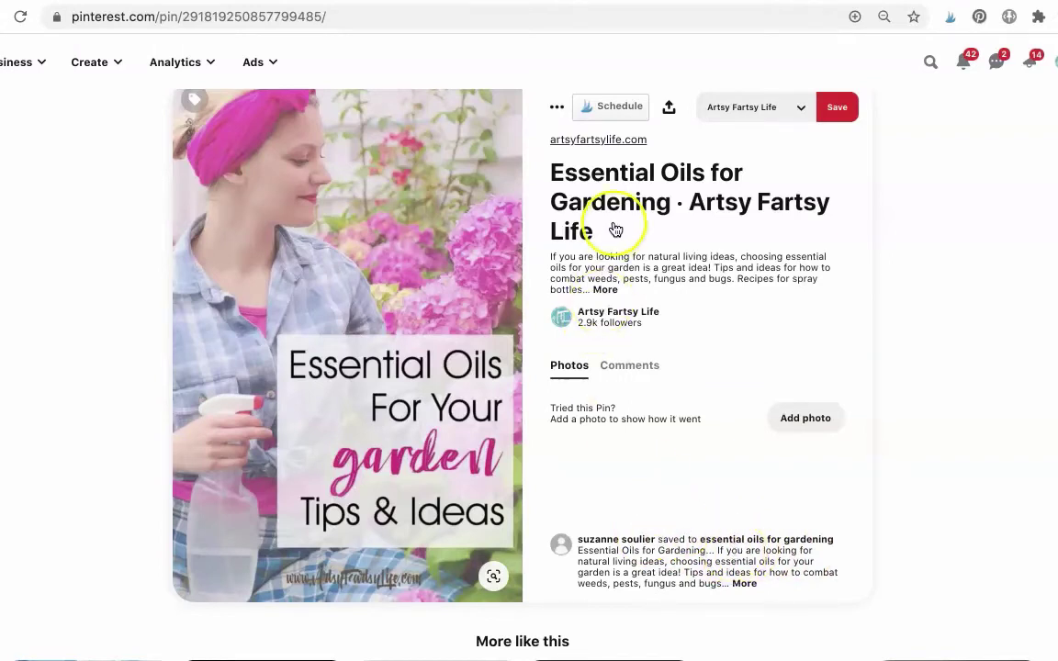
# - Open Tailwind scheduling for the Essential Oils for Gardening pin, reopening the stalled window
pyautogui.click(618, 107)
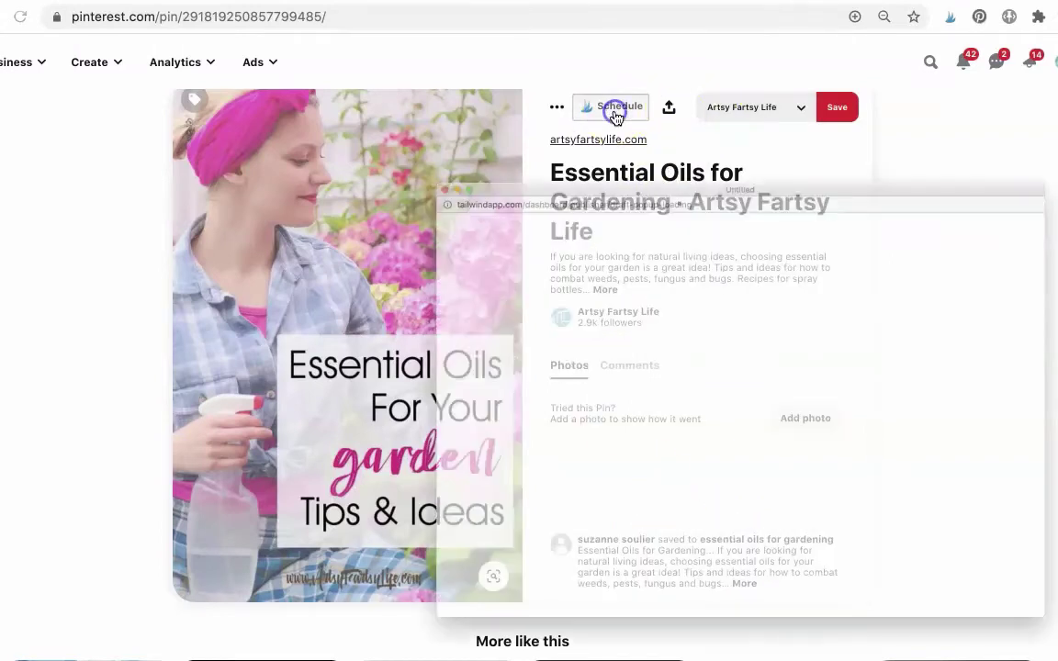
pyautogui.moveTo(499, 87); pyautogui.dragTo(494, 2)
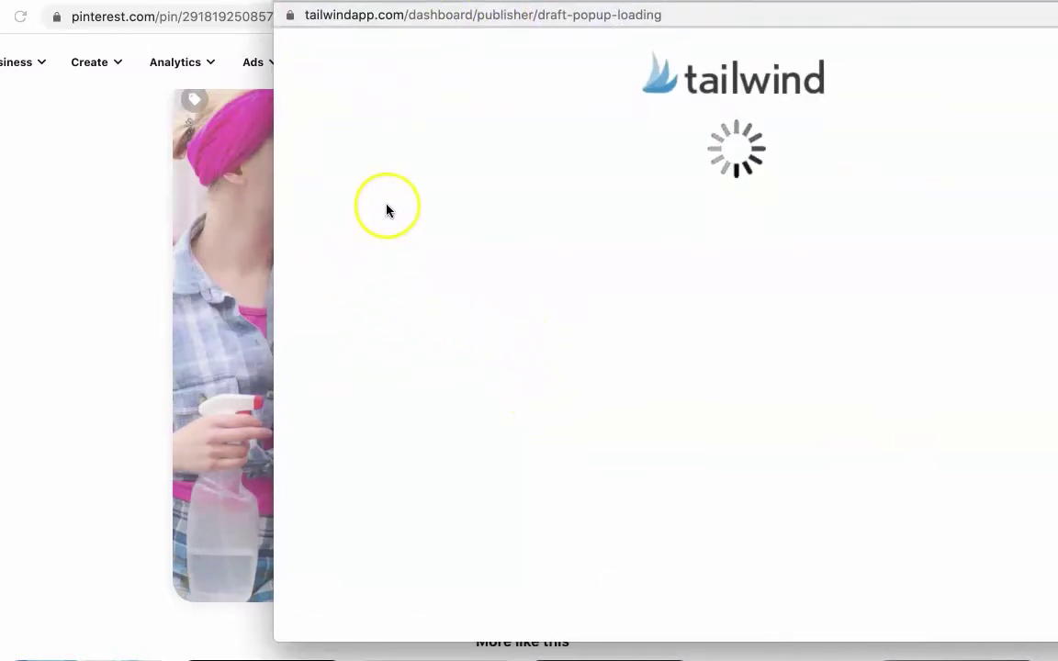
pyautogui.moveTo(409, 2); pyautogui.dragTo(409, 76)
pyautogui.click(343, 78)
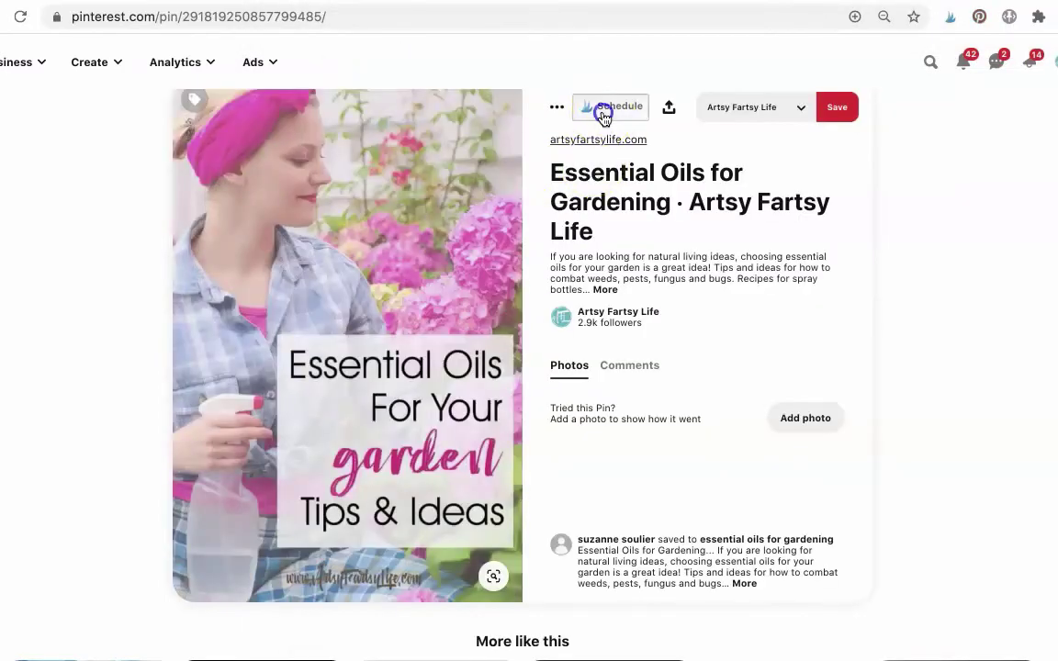
pyautogui.click(602, 109)
pyautogui.moveTo(461, 82); pyautogui.dragTo(488, 1)
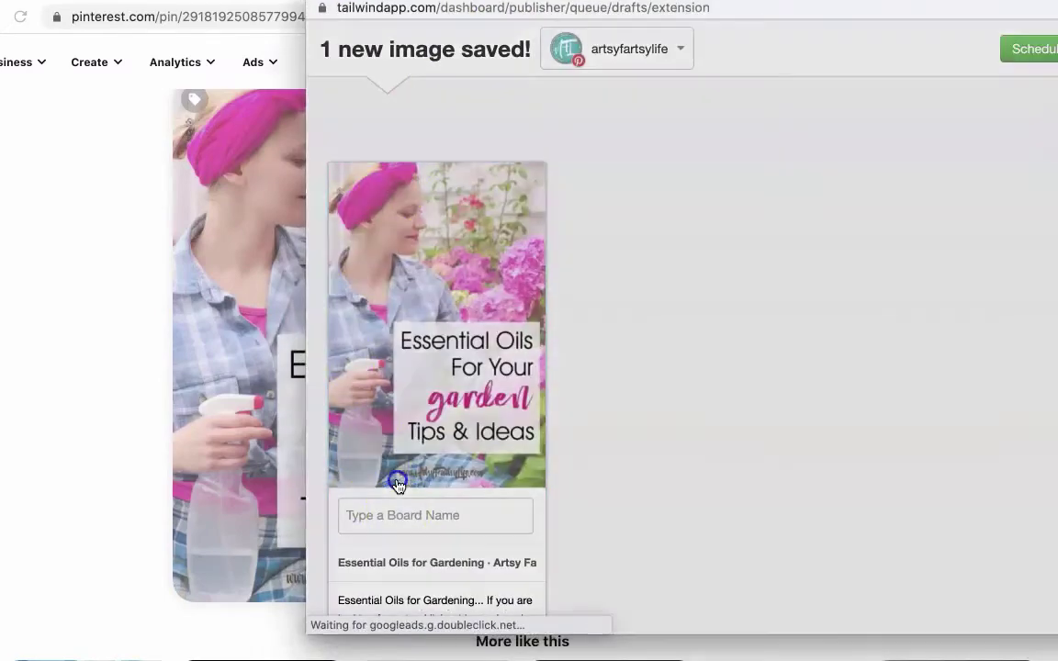
pyautogui.click(398, 484)
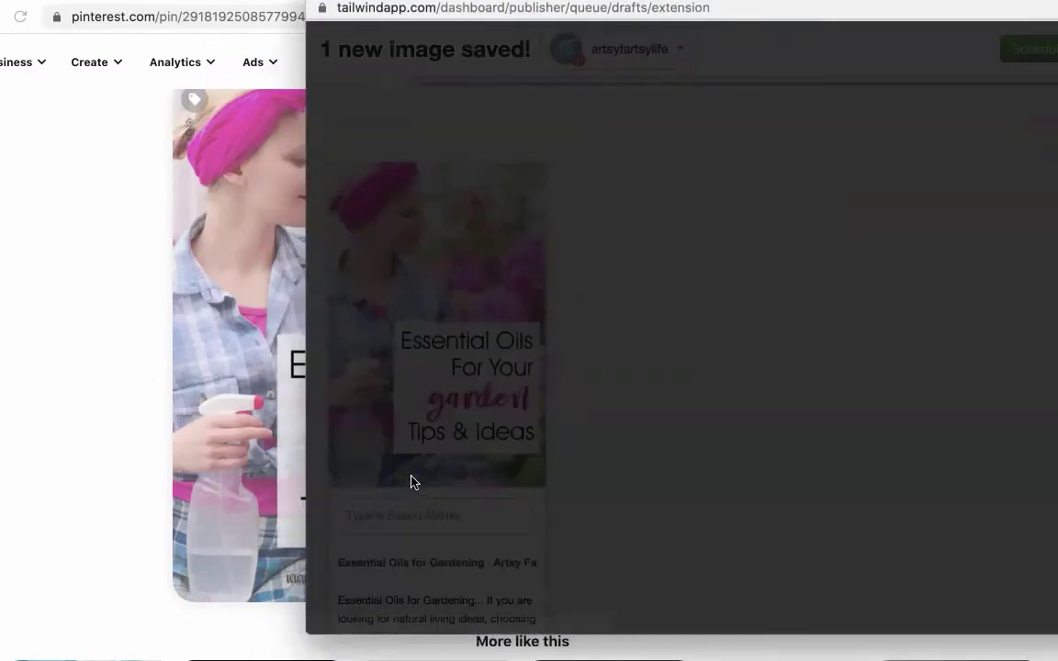
pyautogui.click(415, 152)
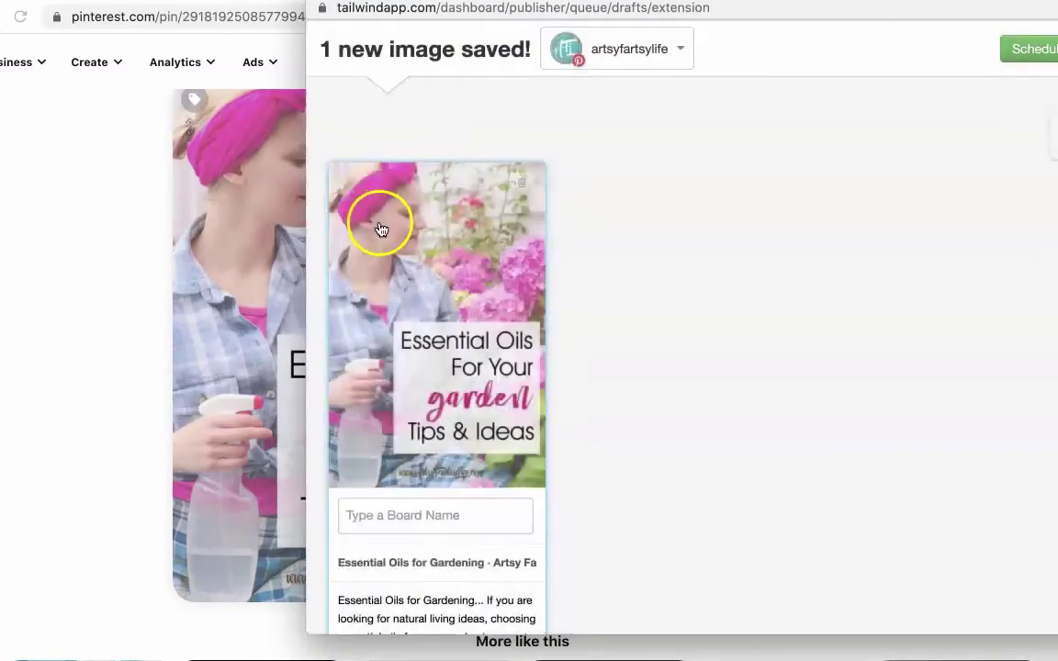
# - Add the ALL Essential Oils board list, dropping the cleaning and Artsy Fartsy Life boards
pyautogui.scroll(-5, 378, 248)
pyautogui.click(365, 273)
pyautogui.write('ess')
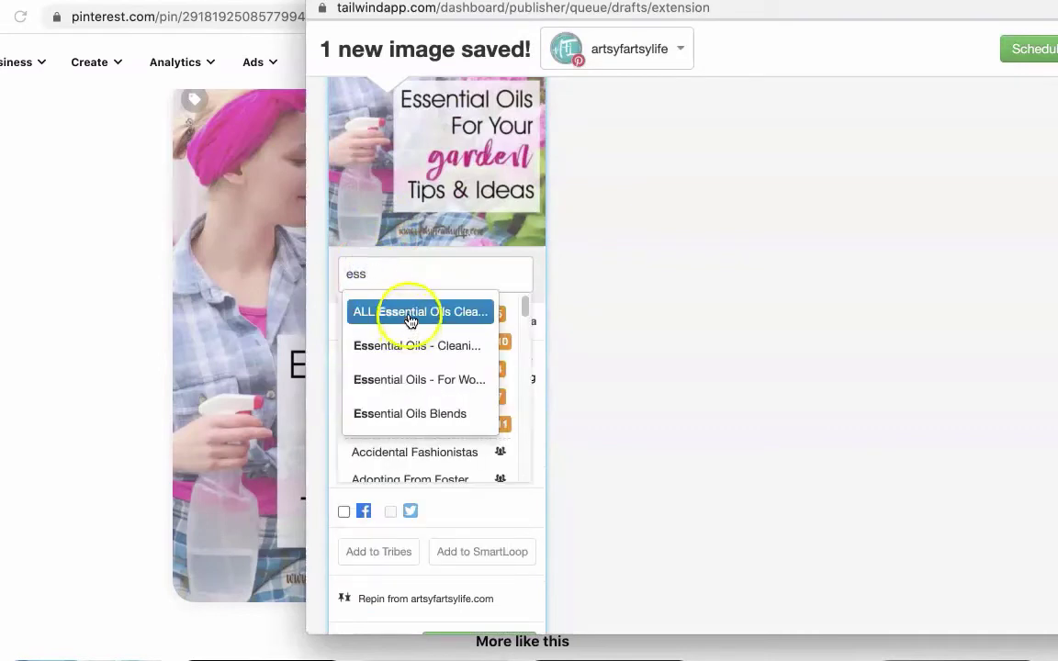
pyautogui.click(408, 311)
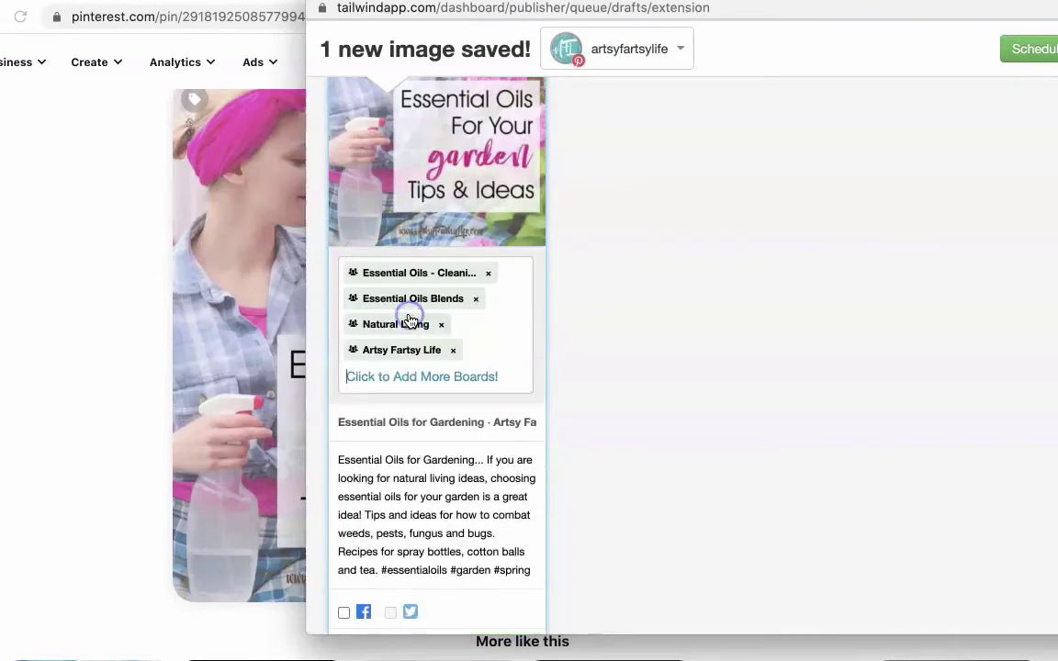
pyautogui.click(489, 274)
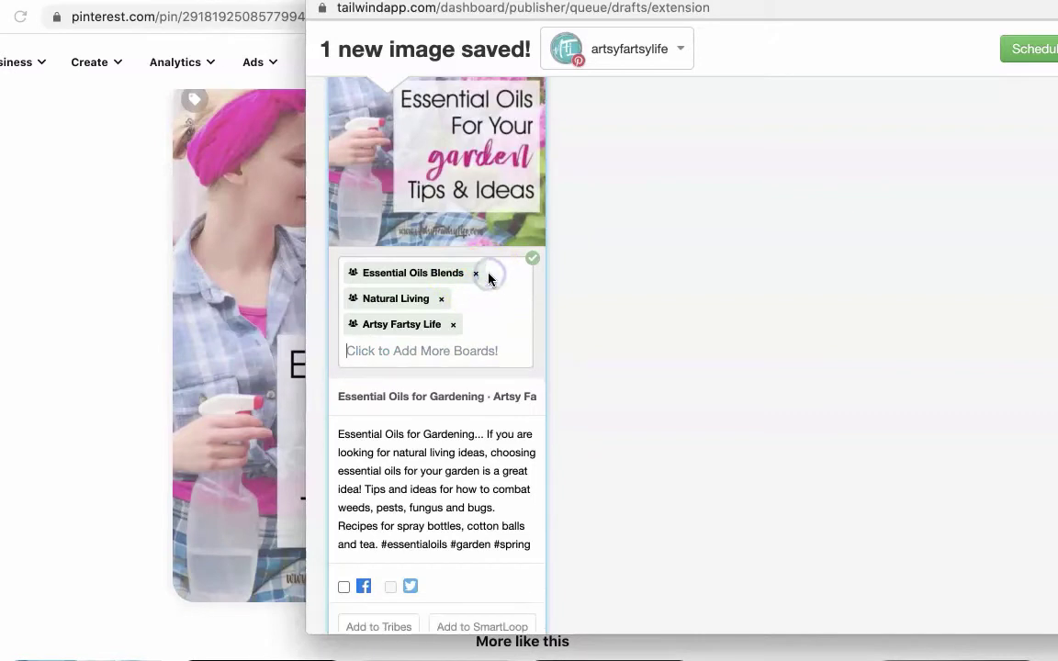
pyautogui.click(452, 324)
pyautogui.scroll(-2, 609, 326)
pyautogui.scroll(-2, 576, 368)
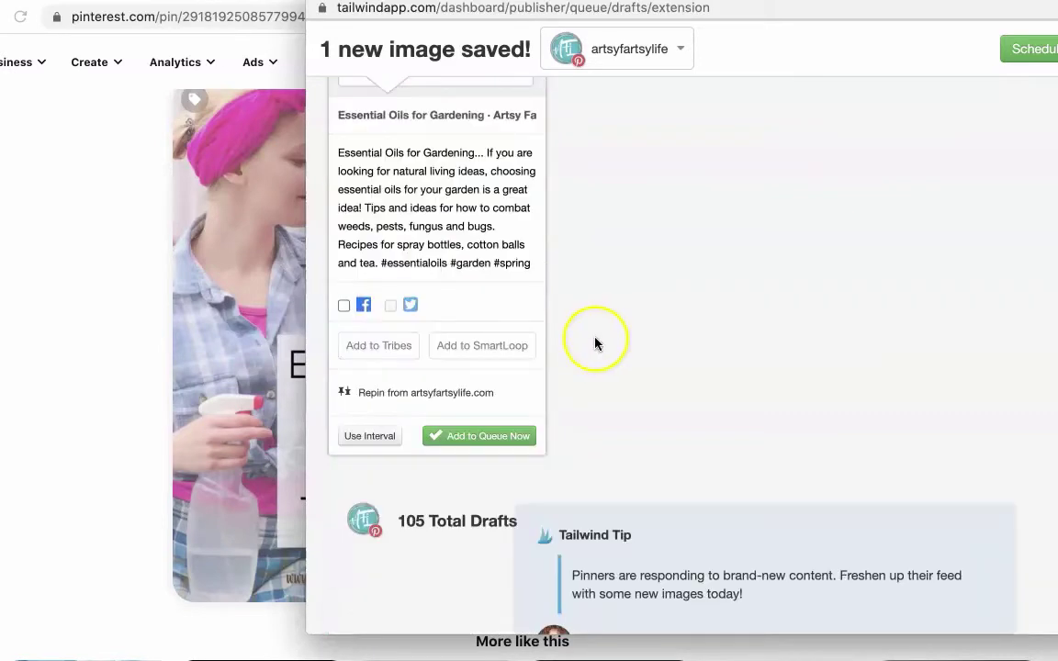
# - Schedule the pin at an optimized 8-day interval starting June 30
pyautogui.click(363, 436)
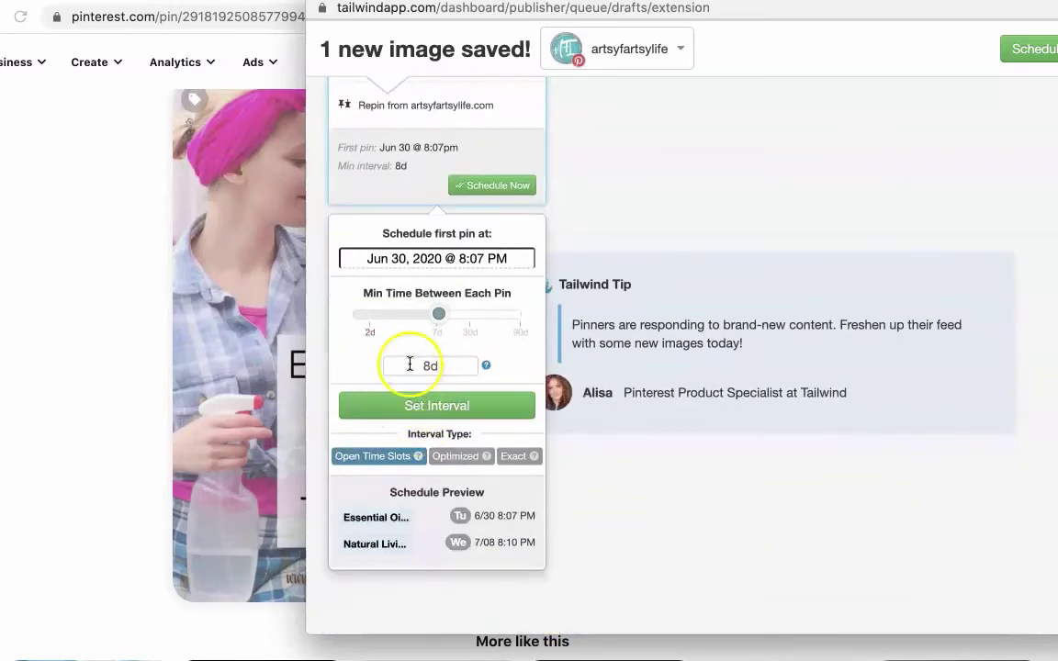
pyautogui.click(451, 461)
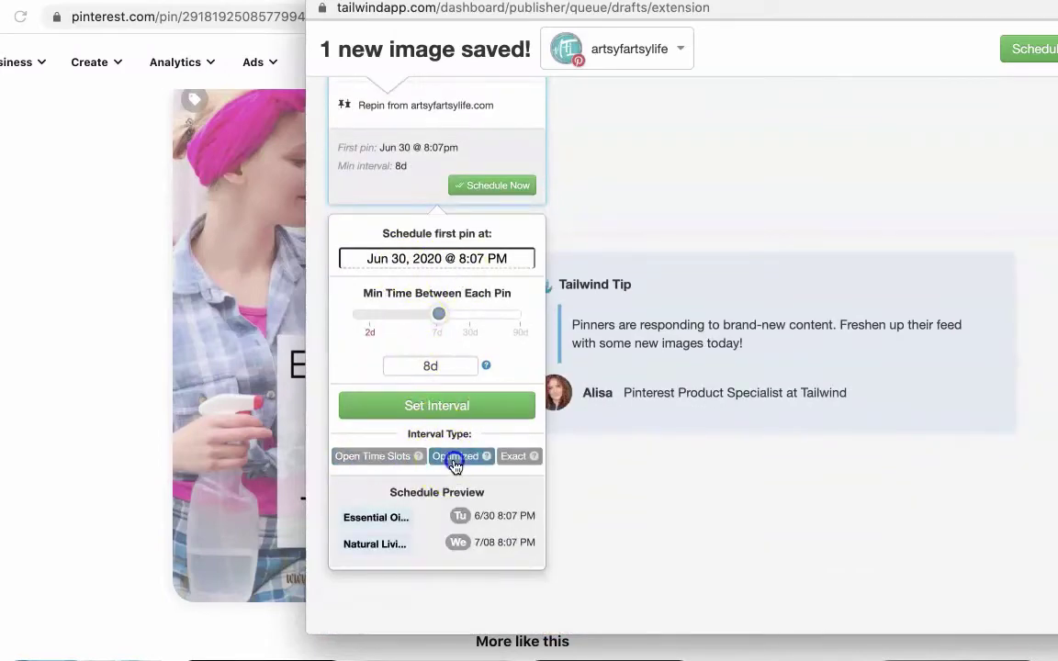
pyautogui.click(451, 406)
pyautogui.click(459, 375)
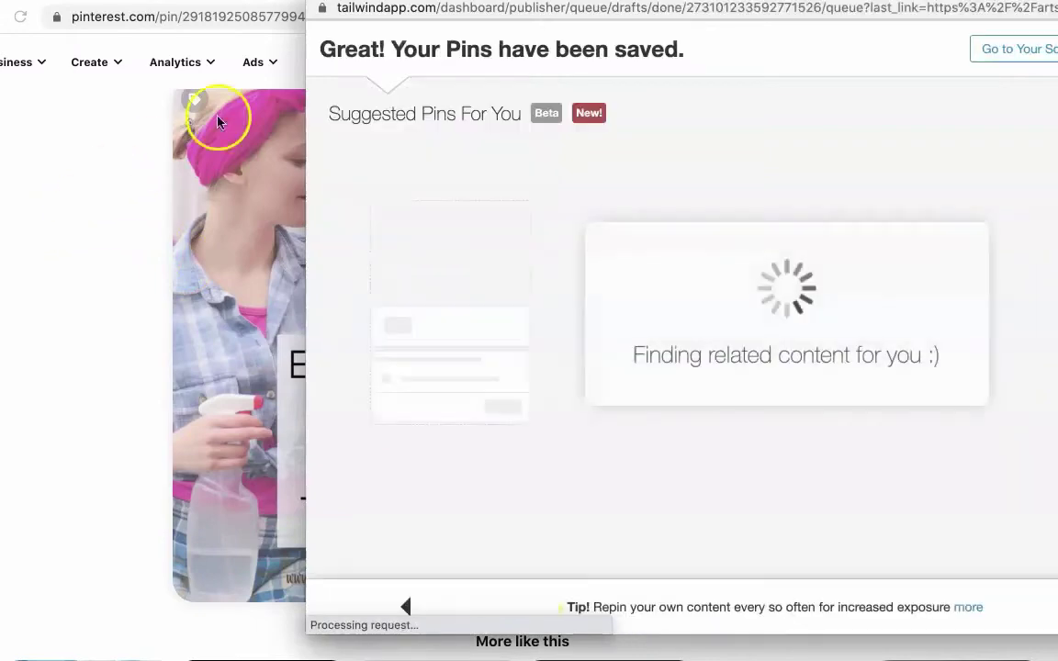
# - Close the Tailwind popup and scroll the artsyfartsylife.com pins to 'Essential Oils For ADHD Kids'
pyautogui.click(276, 42)
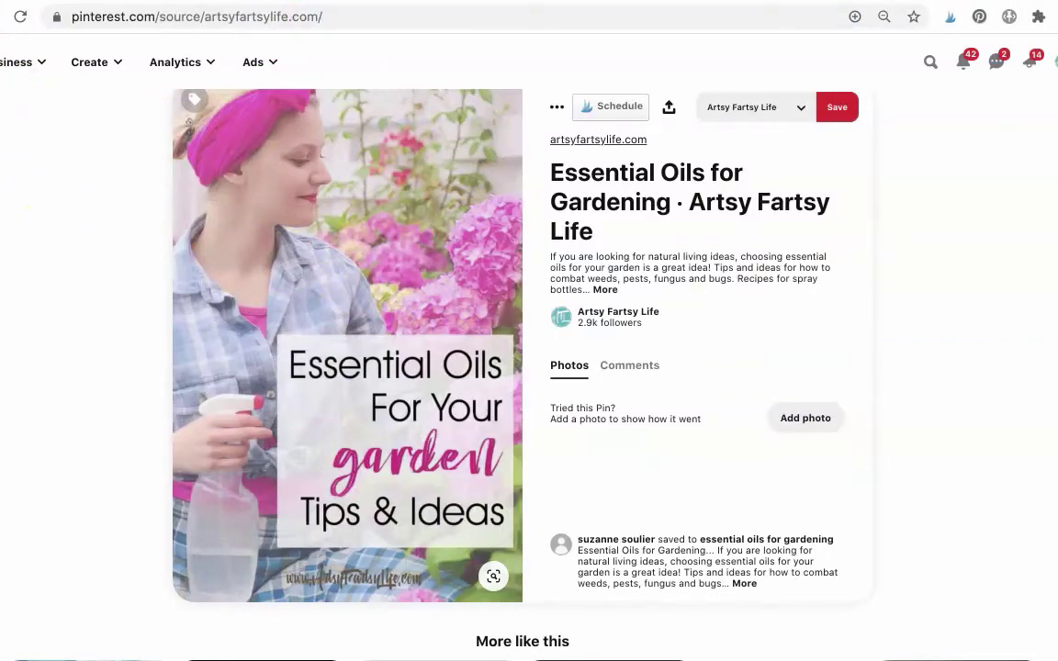
pyautogui.scroll(-5, 569, 390)
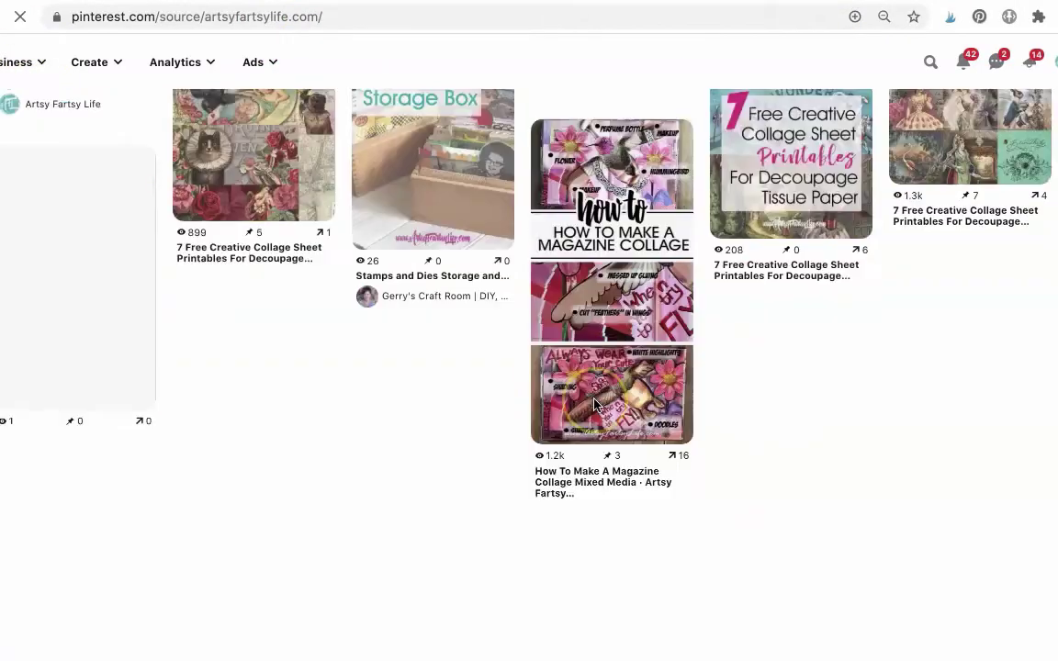
pyautogui.scroll(-2, 592, 403)
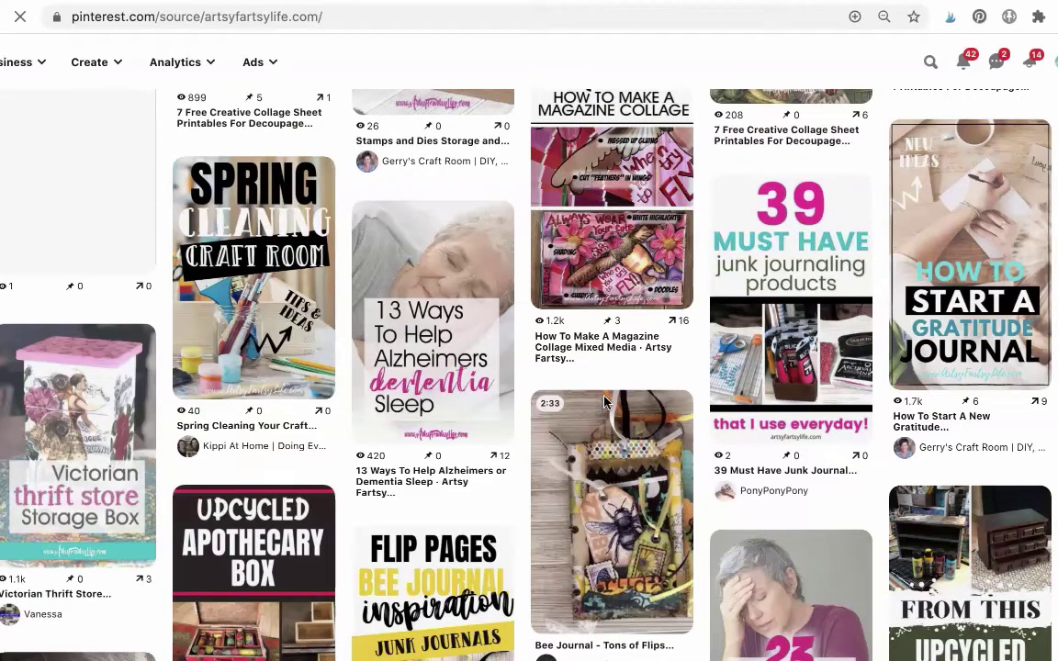
pyautogui.scroll(-2, 604, 401)
pyautogui.scroll(-2, 602, 401)
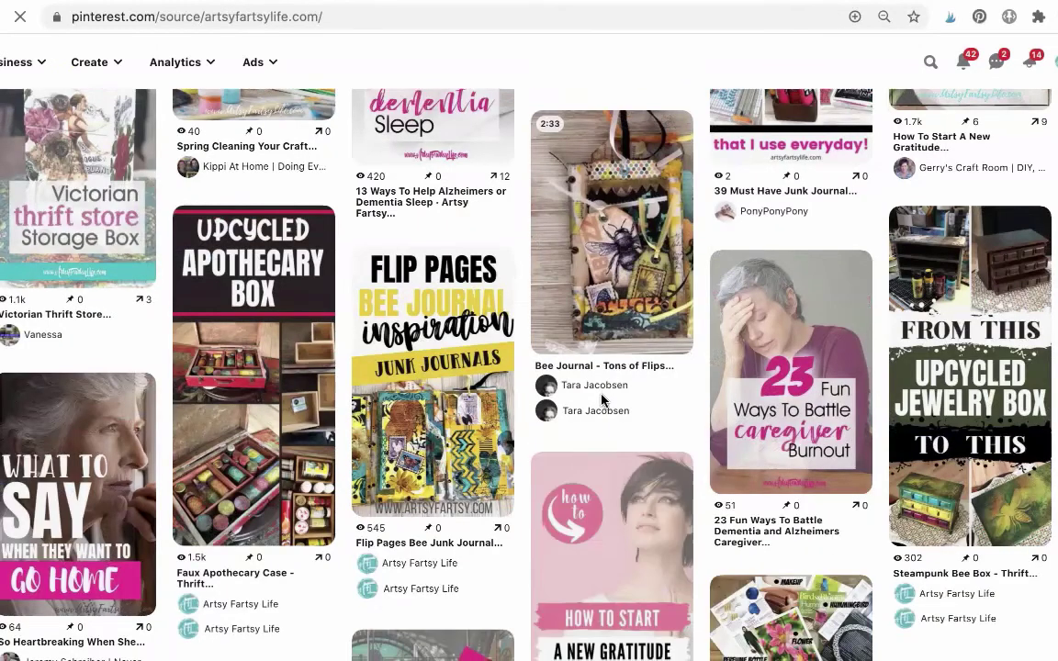
pyautogui.scroll(-1, 602, 400)
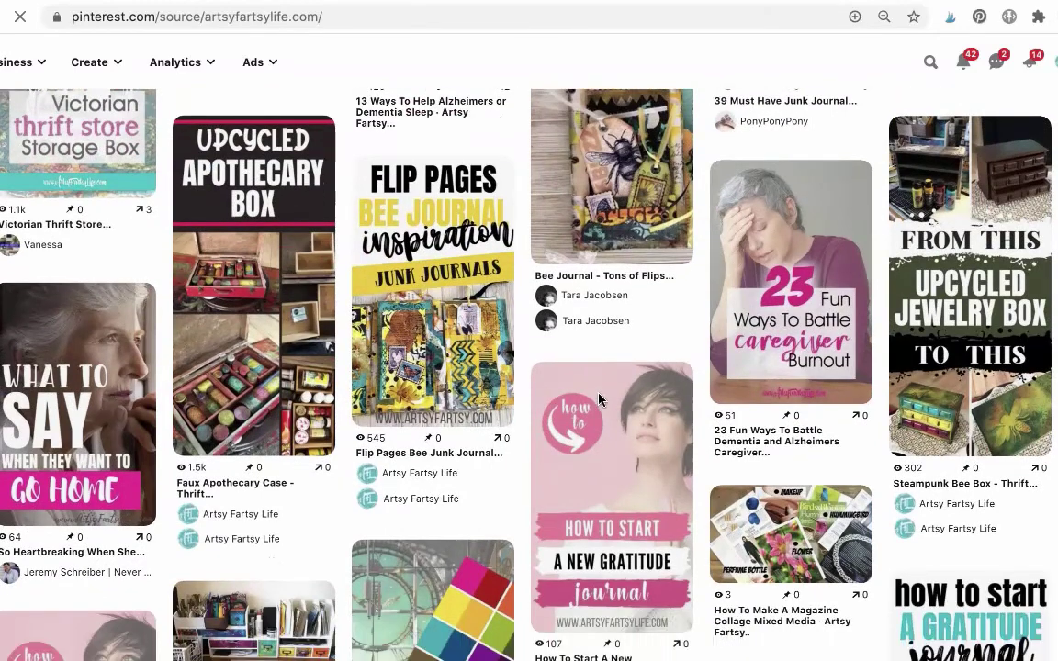
pyautogui.scroll(-1, 604, 398)
pyautogui.click(604, 399)
pyautogui.scroll(-4, 604, 399)
pyautogui.scroll(-1, 605, 397)
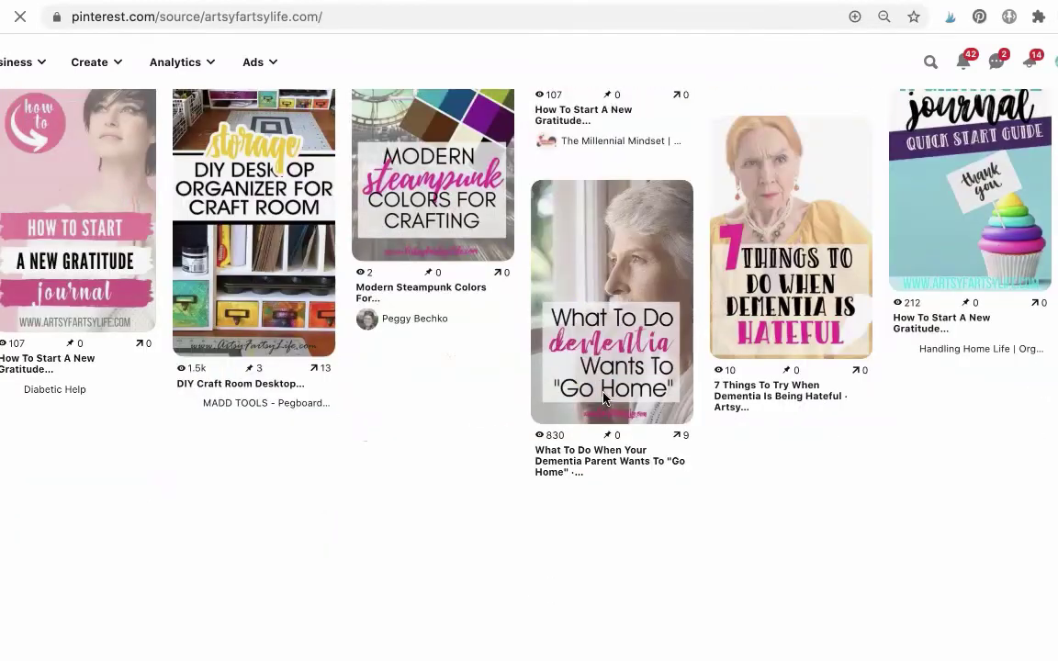
pyautogui.scroll(-4, 605, 397)
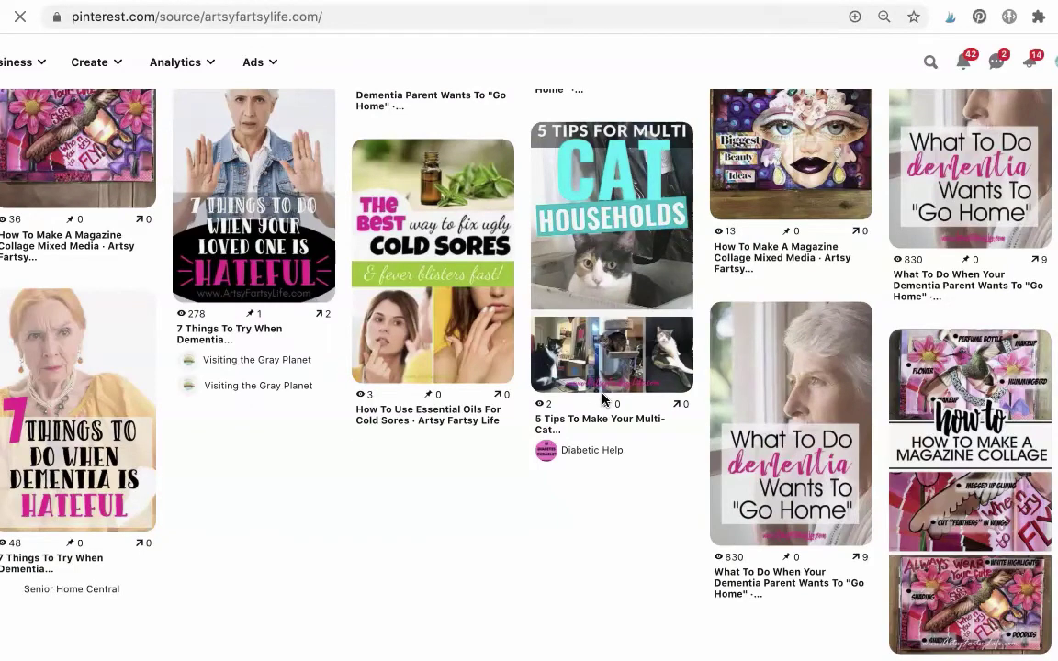
pyautogui.scroll(-1, 604, 399)
pyautogui.scroll(-1, 603, 399)
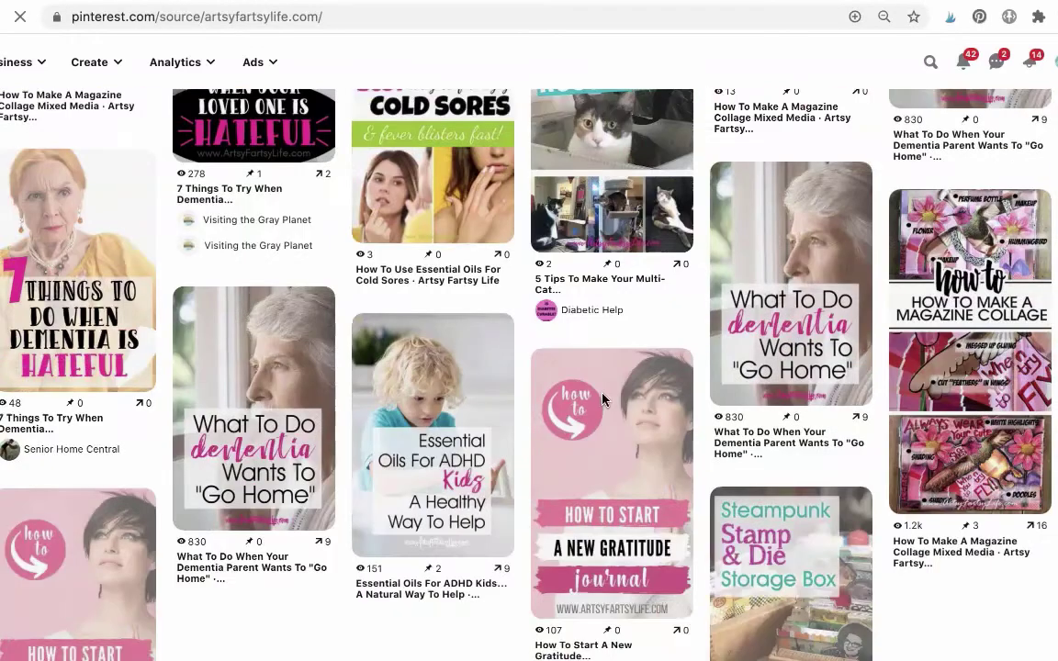
pyautogui.scroll(-1, 604, 398)
pyautogui.scroll(-1, 551, 400)
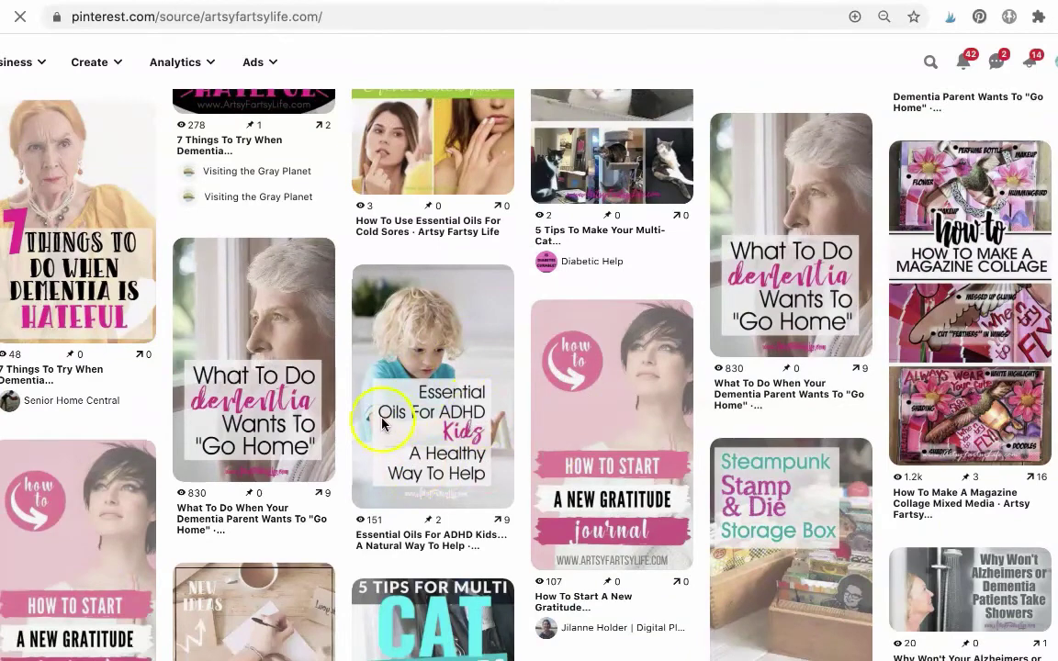
pyautogui.scroll(-10, 422, 349)
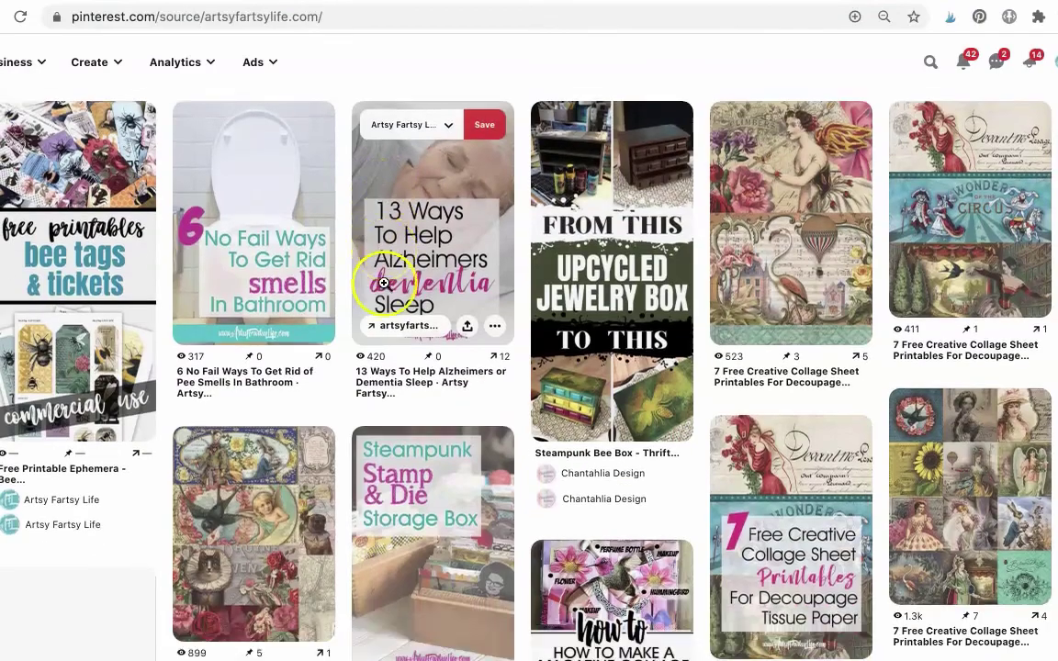
pyautogui.scroll(-3, 384, 283)
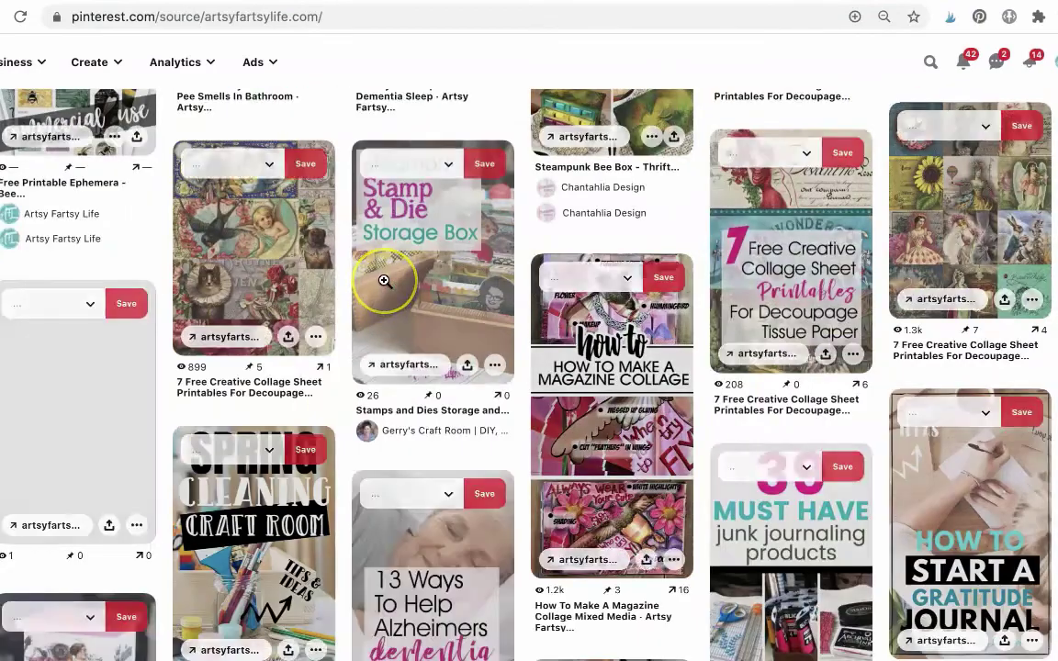
pyautogui.scroll(-2, 384, 283)
pyautogui.scroll(-5, 384, 282)
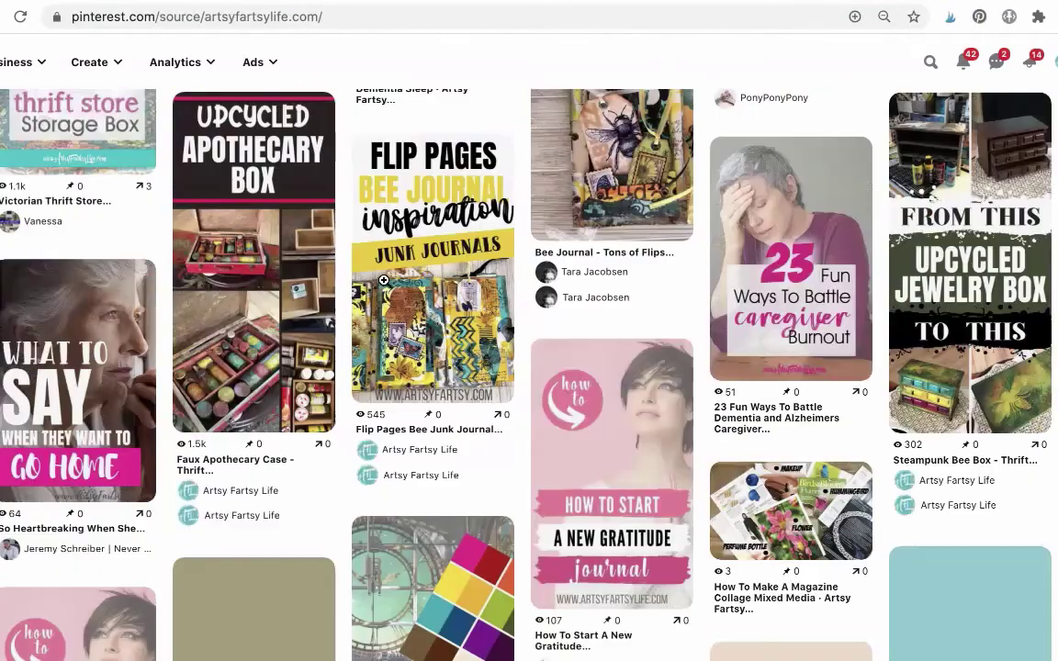
pyautogui.scroll(-2, 384, 281)
pyautogui.scroll(-3, 384, 281)
pyautogui.scroll(-2, 384, 281)
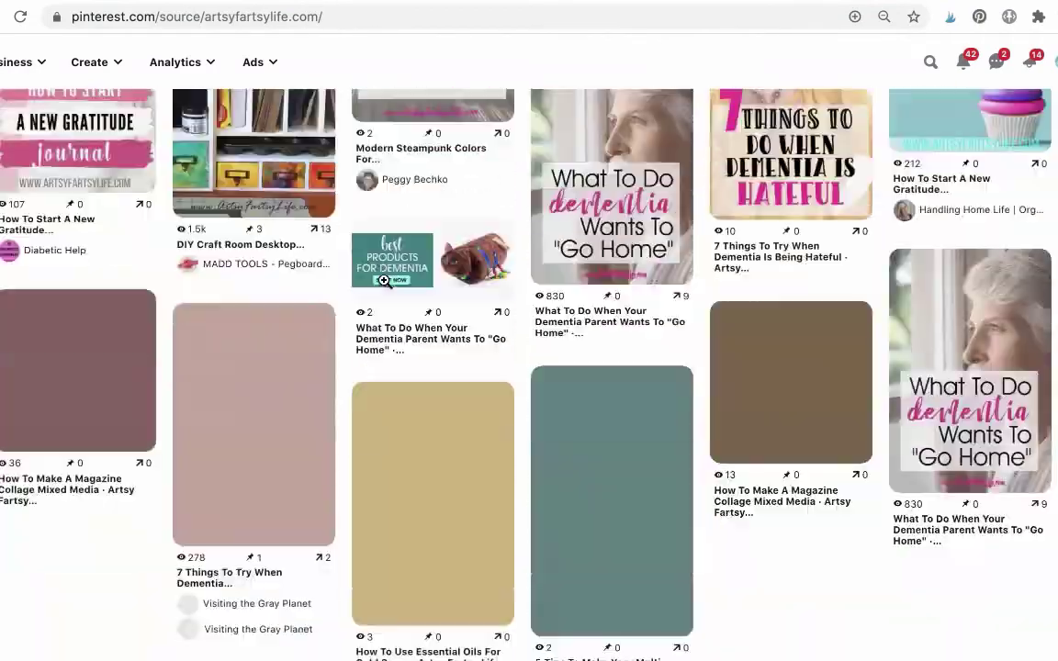
pyautogui.scroll(-1, 384, 281)
pyautogui.scroll(-2, 384, 281)
pyautogui.scroll(-3, 384, 281)
pyautogui.scroll(1, 383, 281)
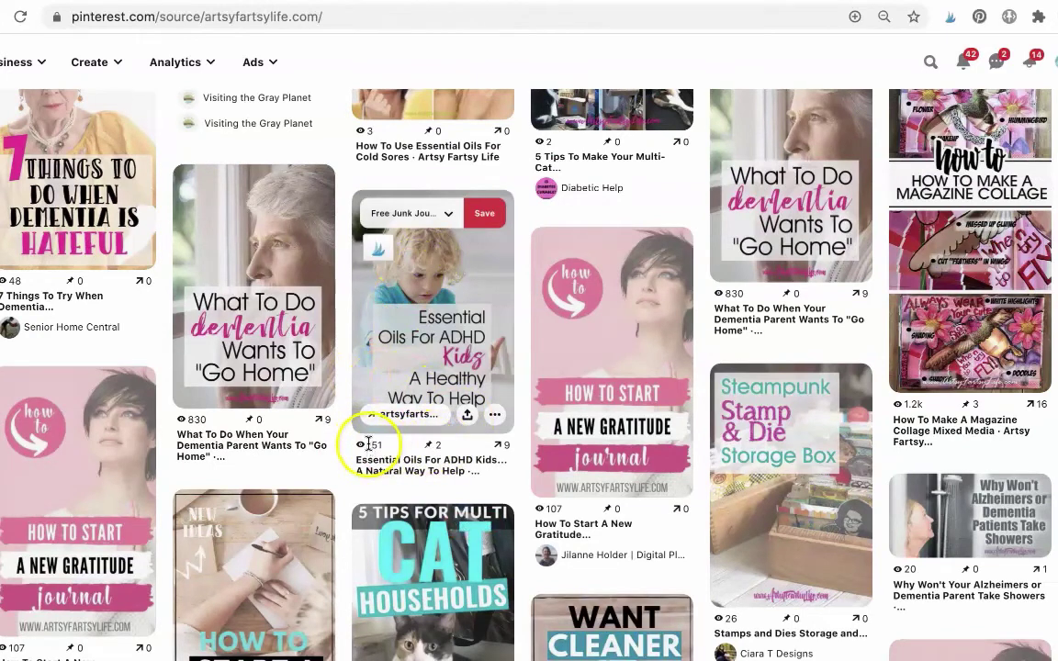
# - Open the Essential Oils For ADHD Kids pin and bring it into Tailwind's Tribes sharing
pyautogui.click(369, 253)
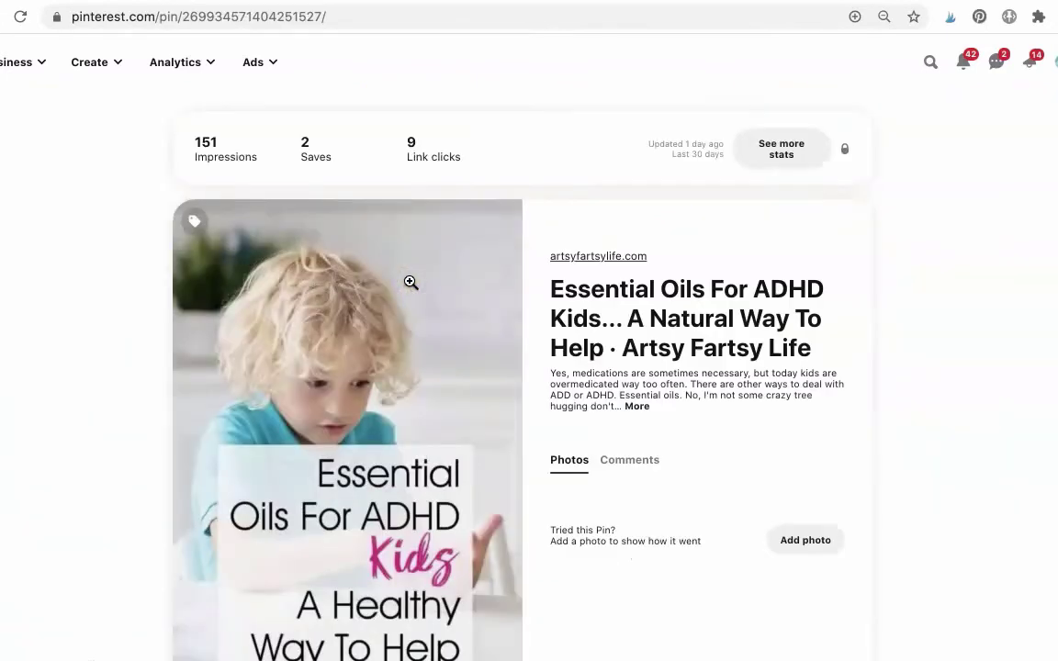
pyautogui.scroll(-3, 705, 353)
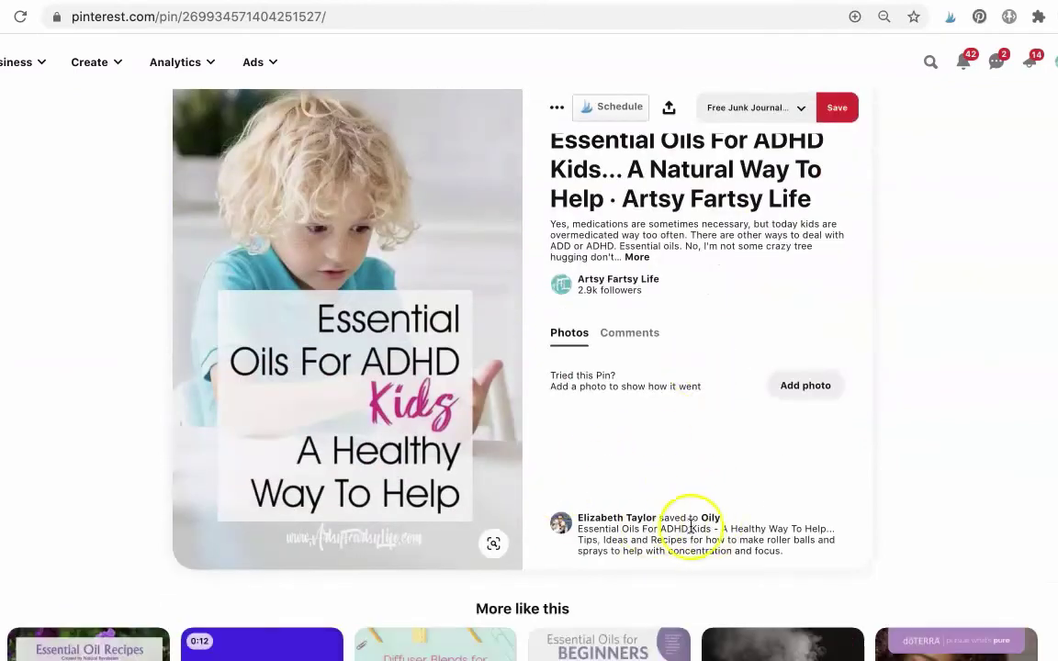
pyautogui.click(596, 106)
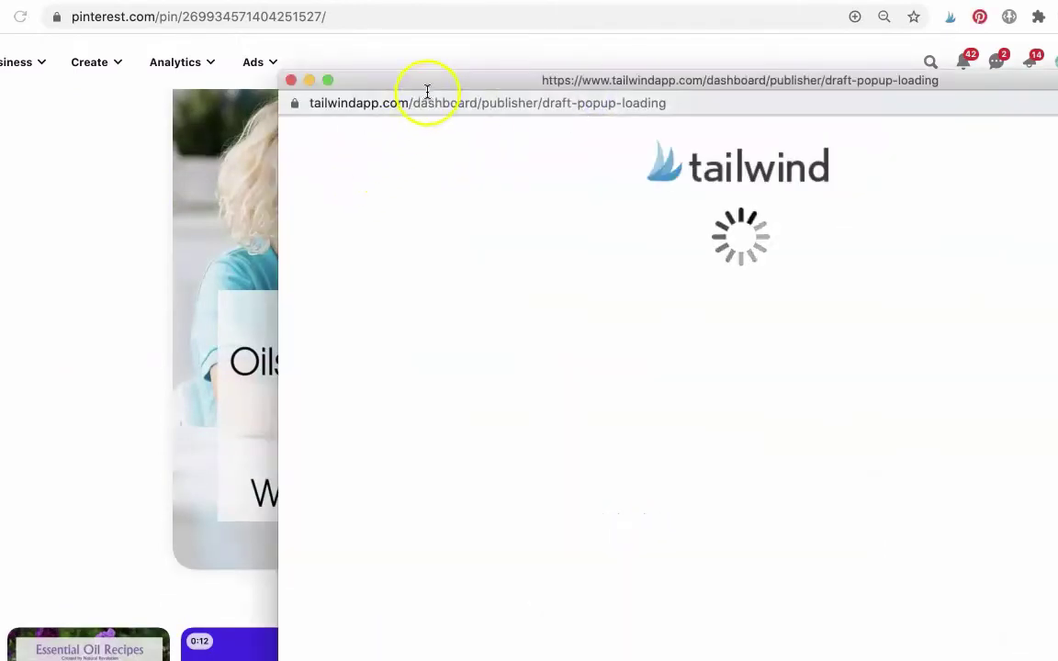
pyautogui.moveTo(428, 85); pyautogui.dragTo(427, 1)
pyautogui.scroll(-5, 416, 280)
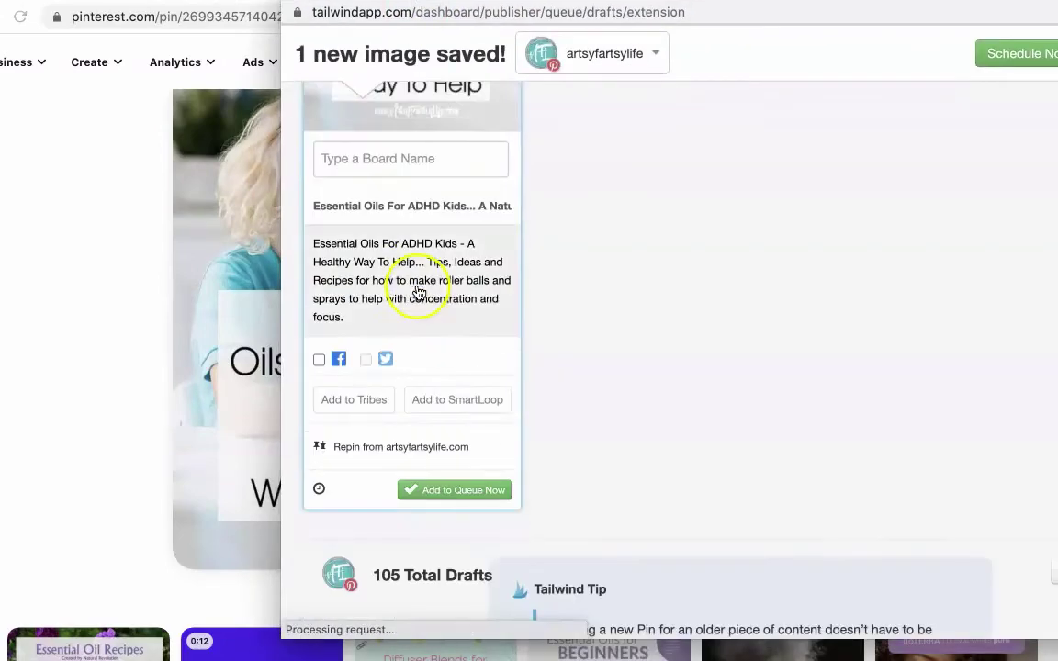
pyautogui.click(353, 400)
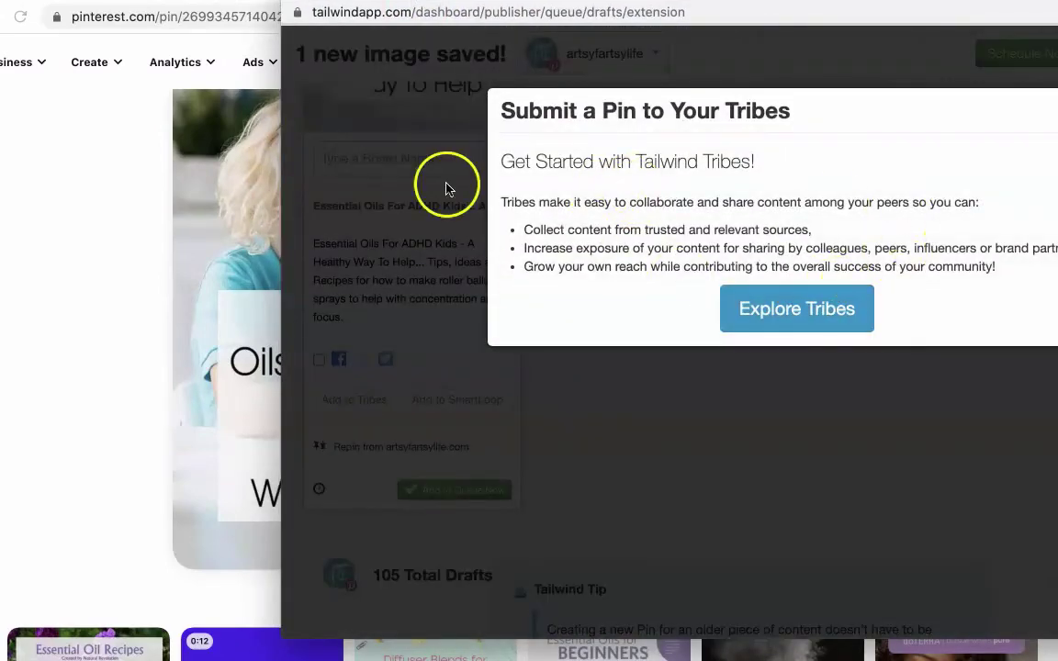
pyautogui.click(395, 193)
# - Choose the Essential Oils Blends, Natural Living and Artsy Fartsy Life boards and queue the pin
pyautogui.click(349, 159)
pyautogui.write('ess')
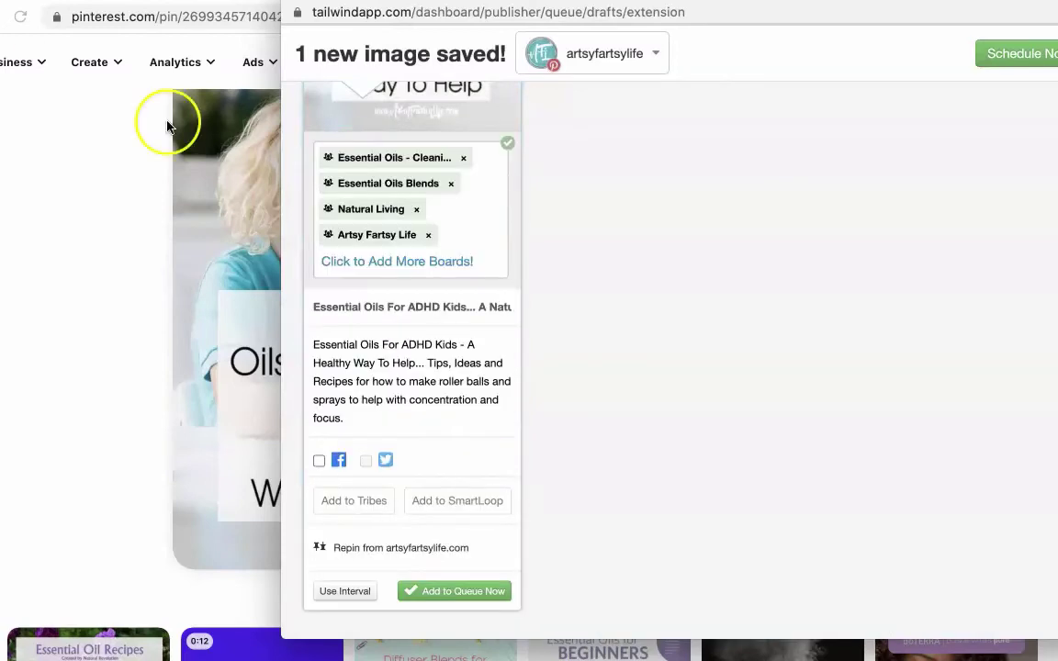
pyautogui.click(467, 160)
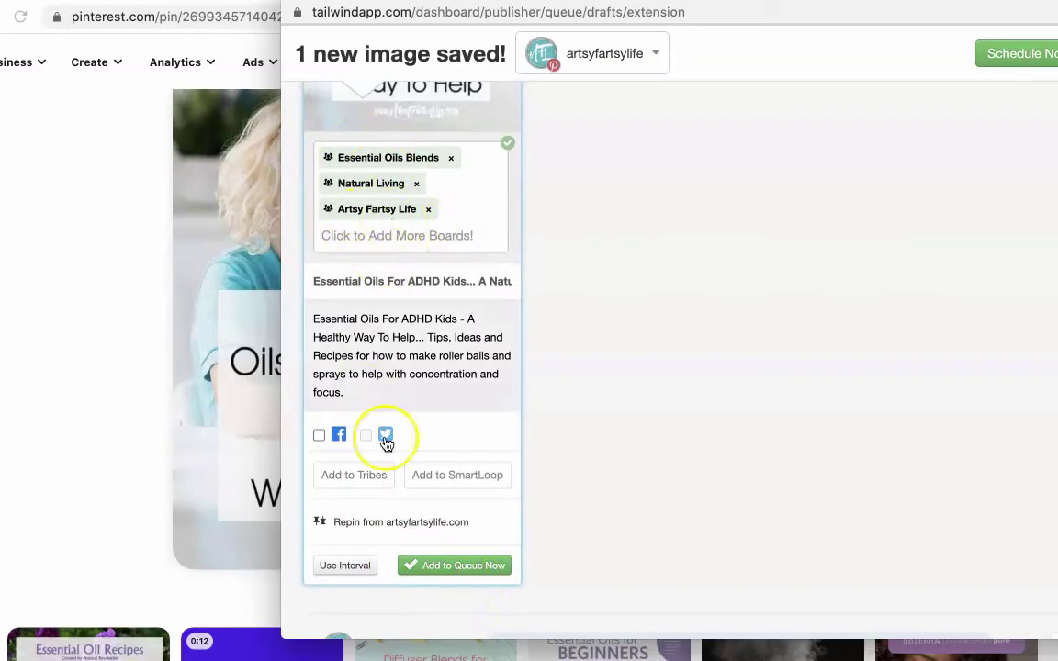
pyautogui.click(450, 566)
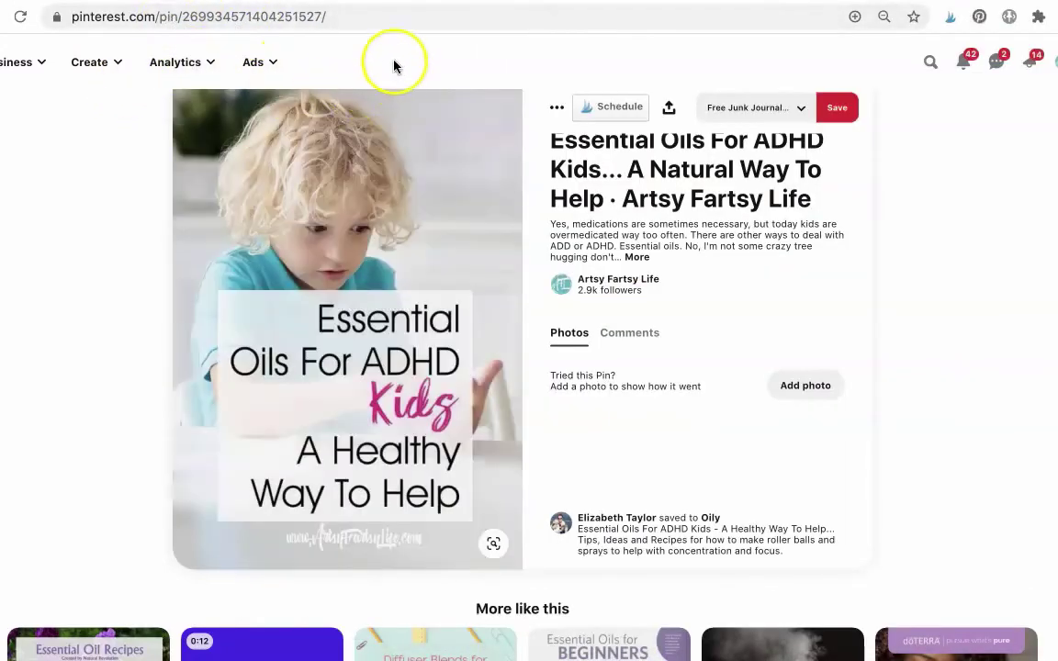
pyautogui.moveTo(348, 329)
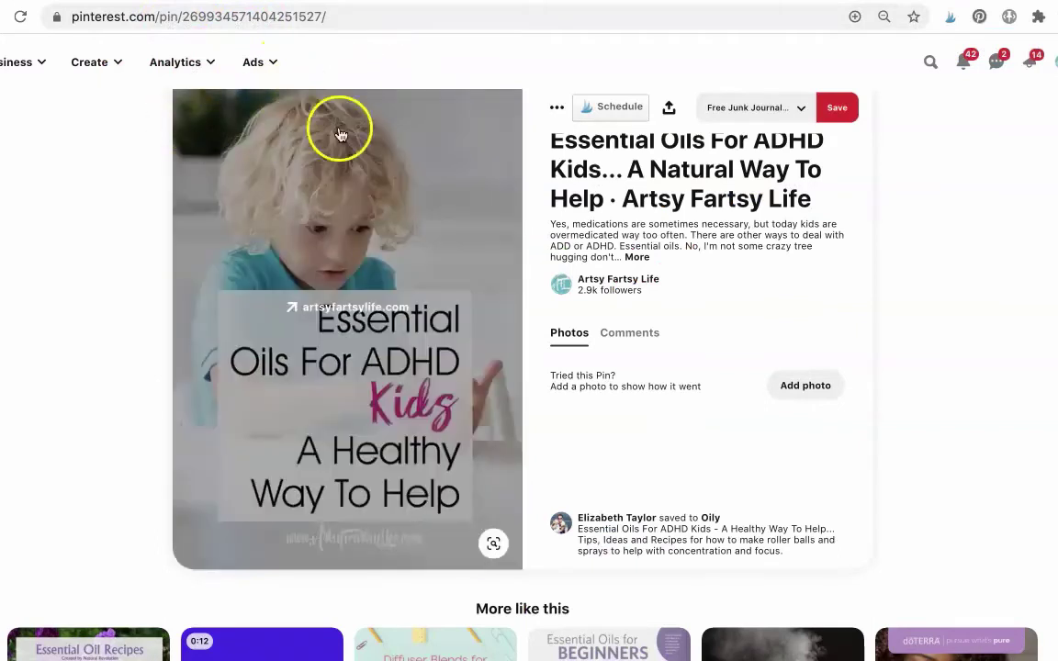
# - Leave the pin page and return to the Artsy Fartsy Life Bee Tags & Tickets post
pyautogui.click(410, 75)
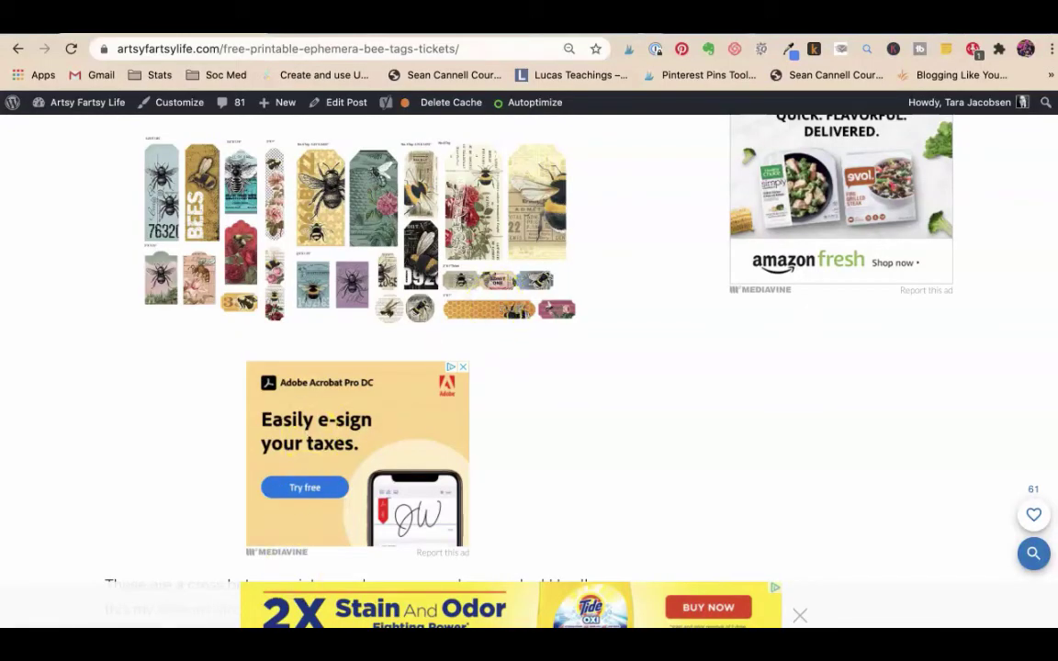
# - Review June 30's pin events in Calendar's week view, including MA 3rd Pin :: Digital Downloads
pyautogui.press('super+Tab')
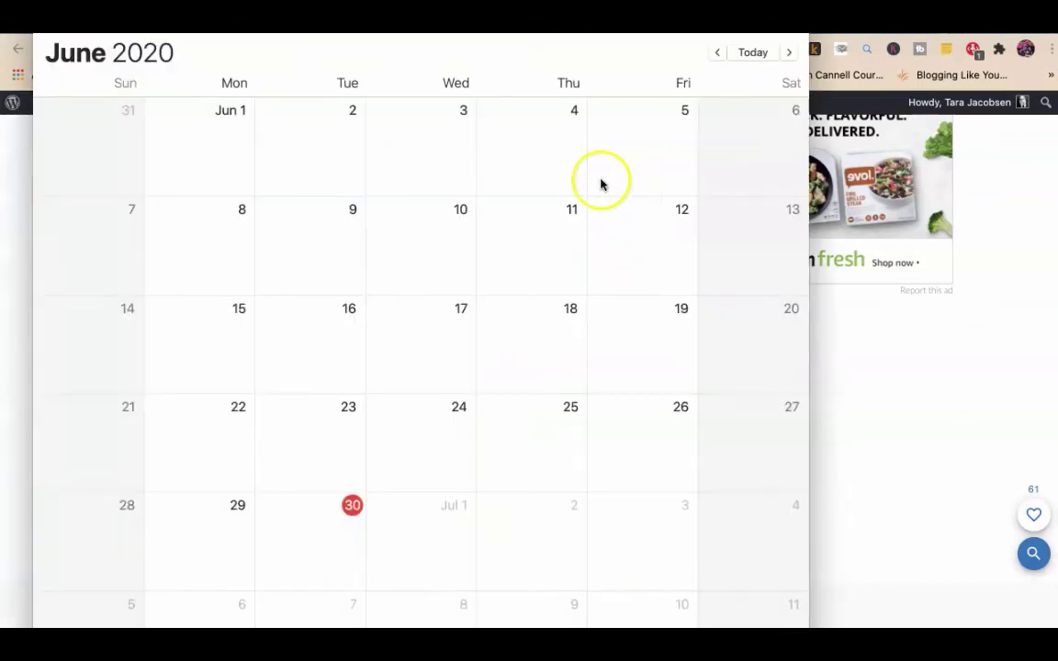
pyautogui.press('super+2')
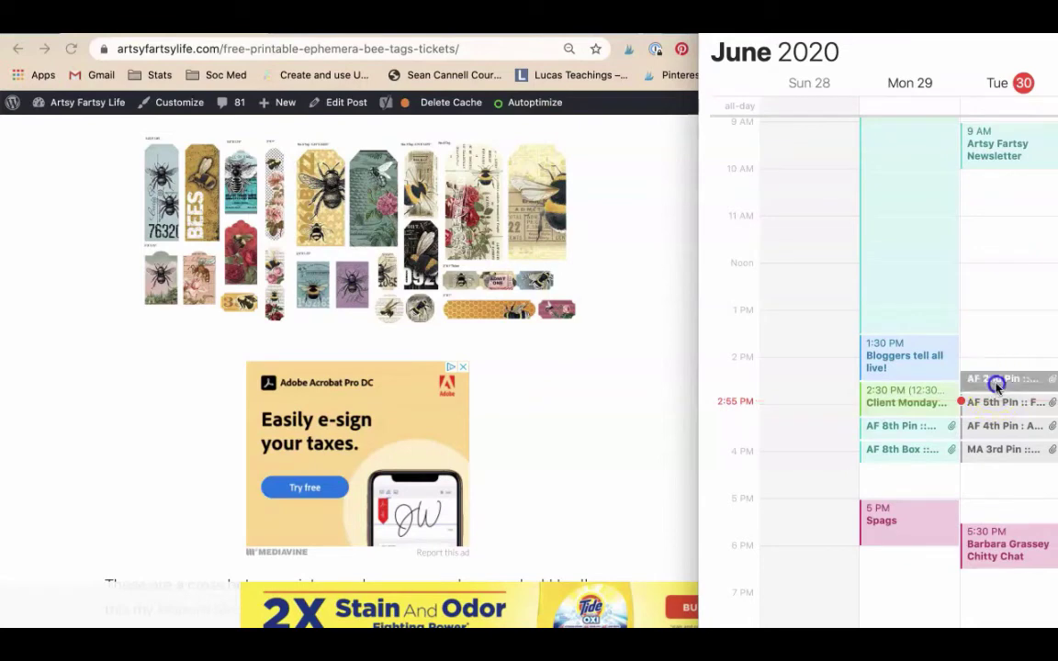
pyautogui.doubleClick(997, 385)
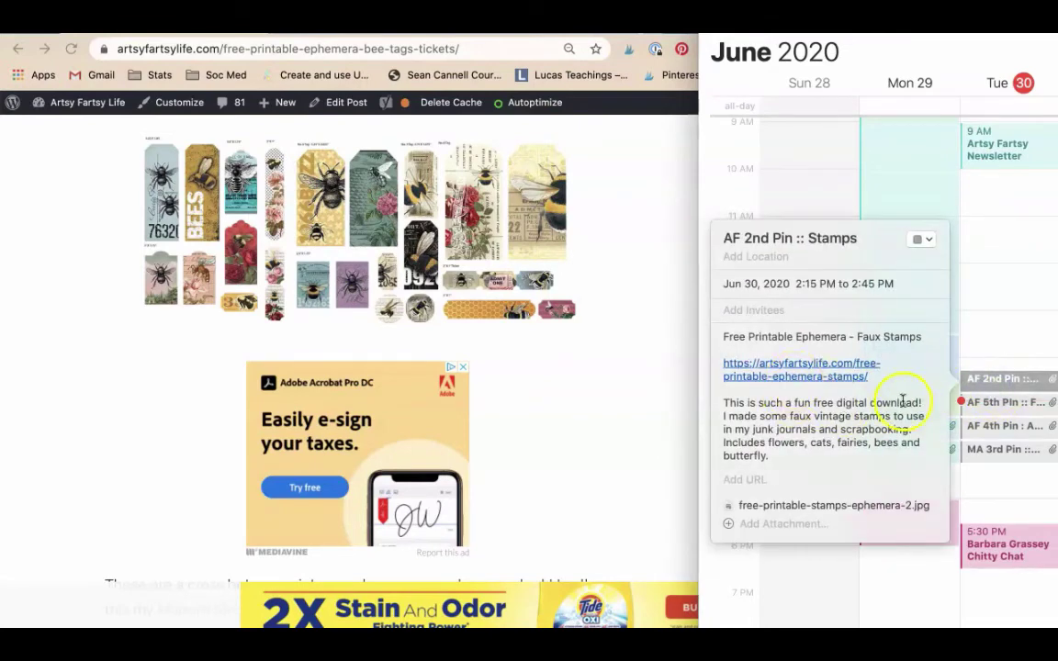
pyautogui.click(1005, 344)
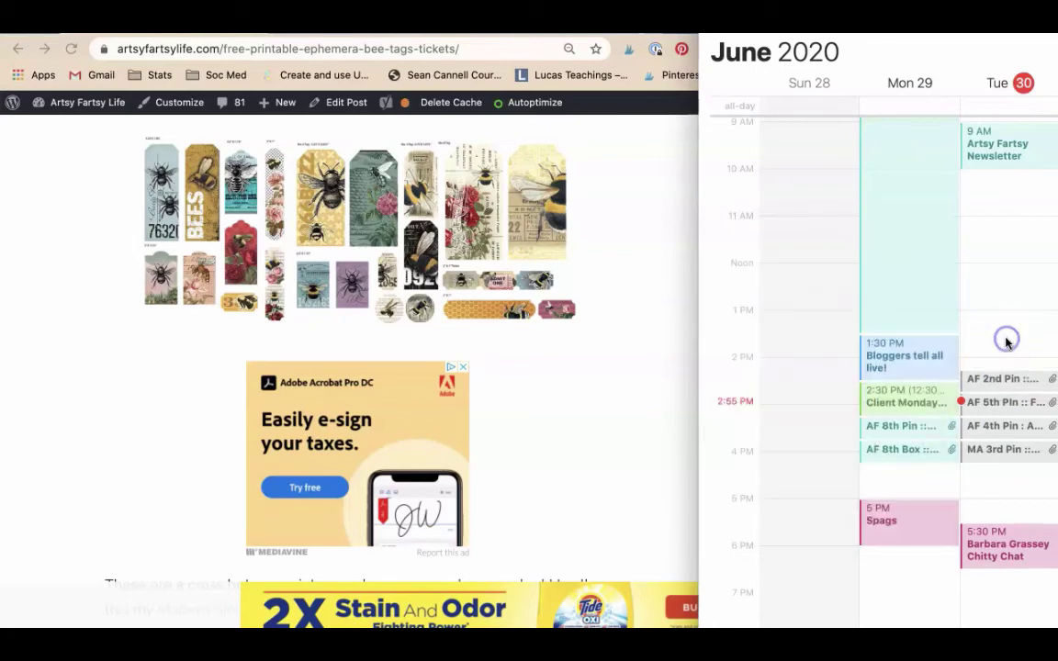
pyautogui.doubleClick(1001, 405)
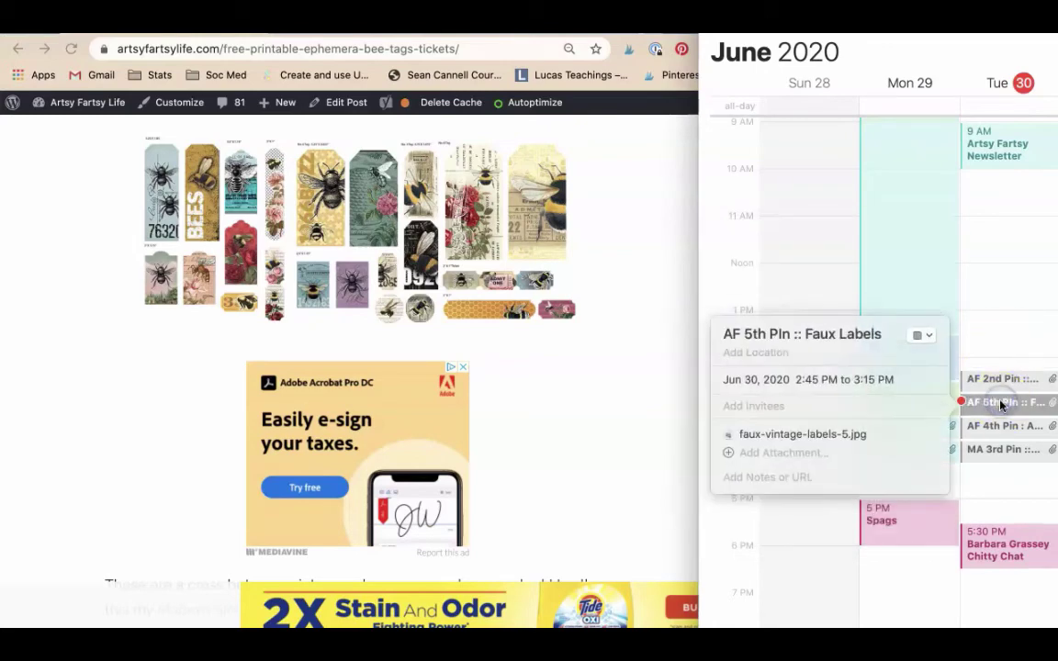
pyautogui.doubleClick(994, 435)
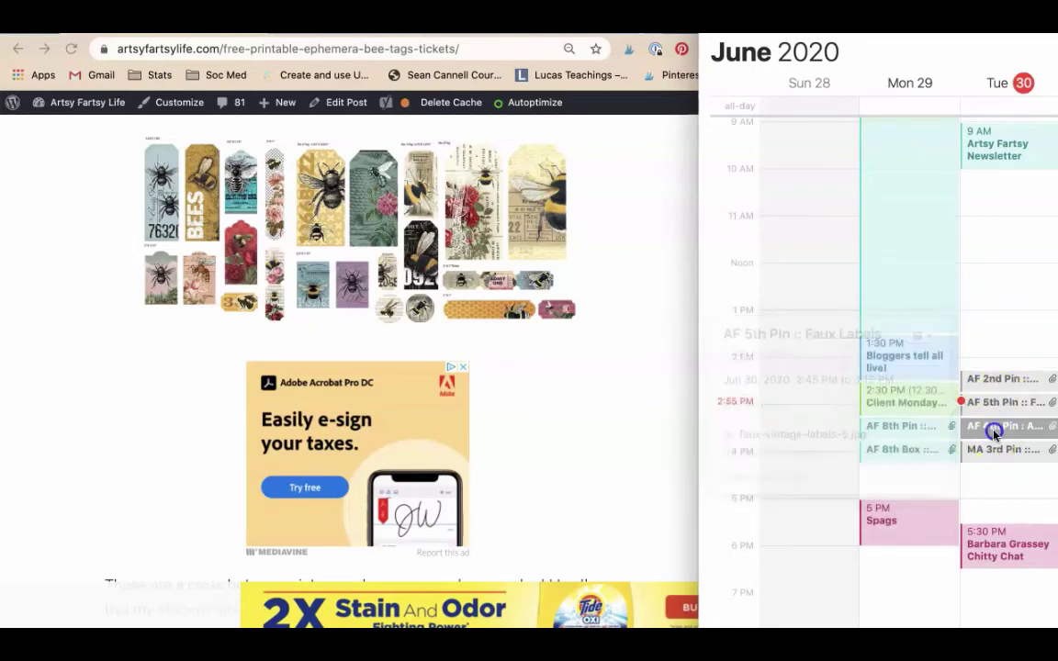
pyautogui.click(986, 451)
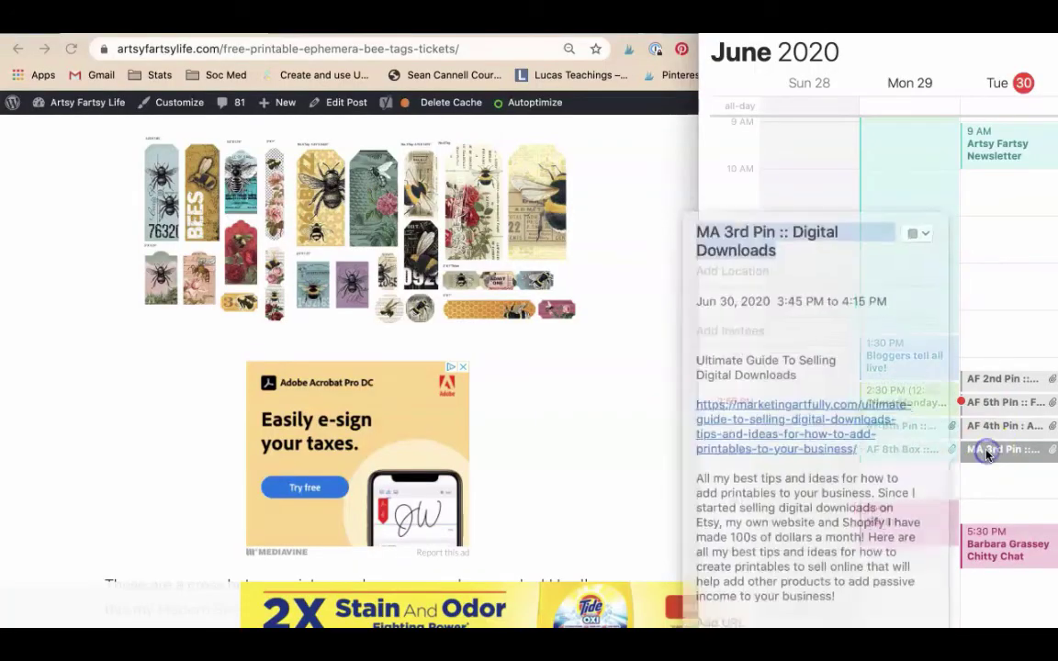
pyautogui.click(698, 360)
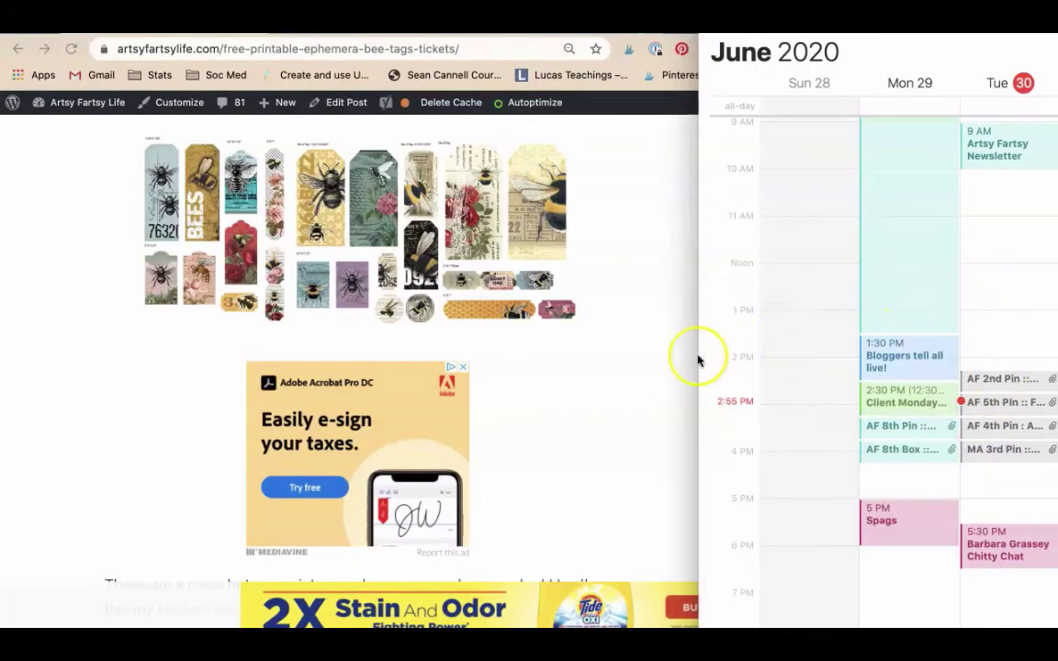
pyautogui.click(609, 390)
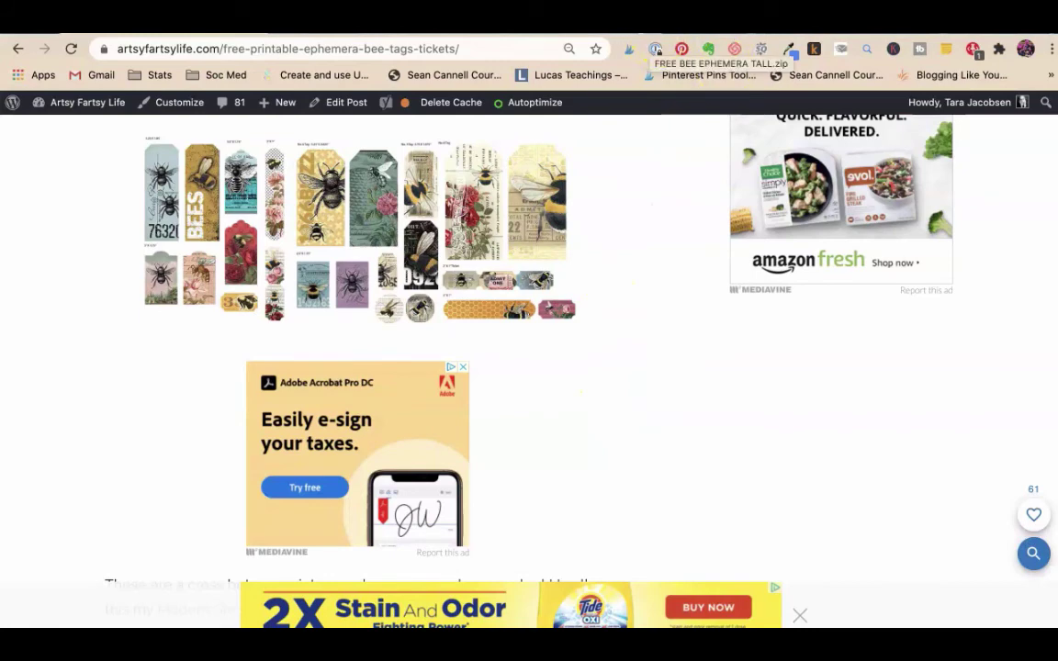
# - Open pinterest.com/source/artsyfartsylife.com in a new browser tab
pyautogui.hotkey('ctrl', 't')
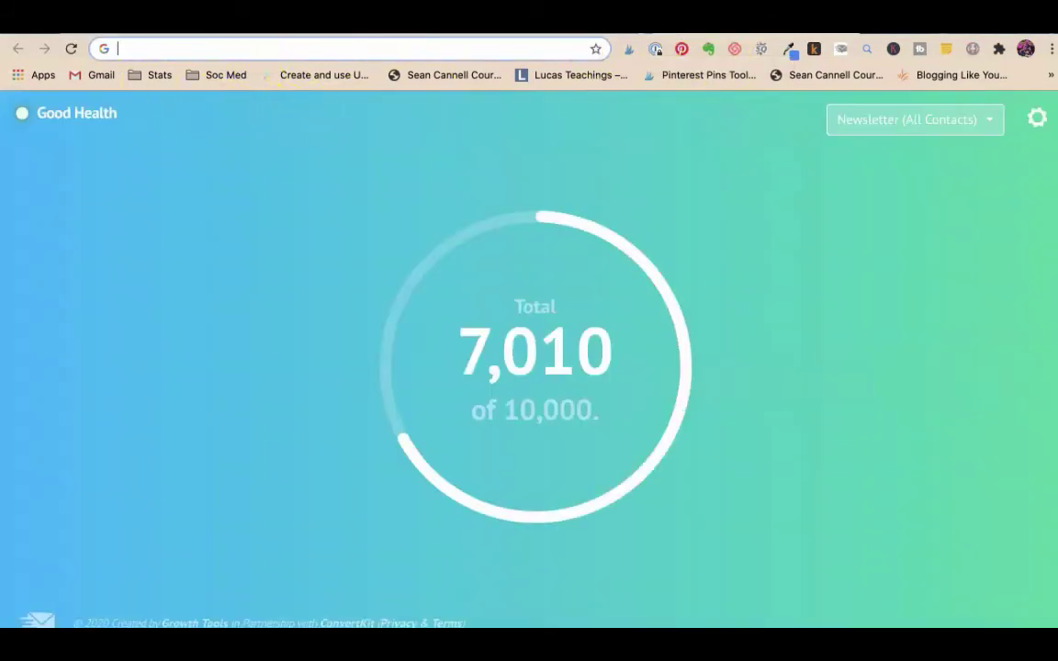
pyautogui.write('pin')
pyautogui.press('Return')
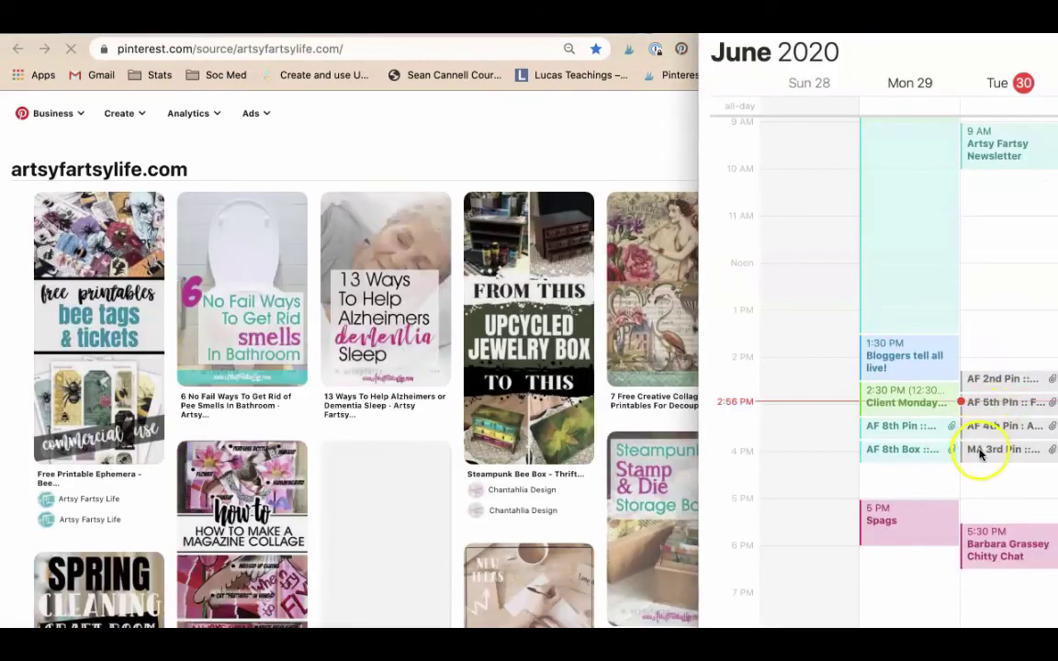
pyautogui.click(115, 113)
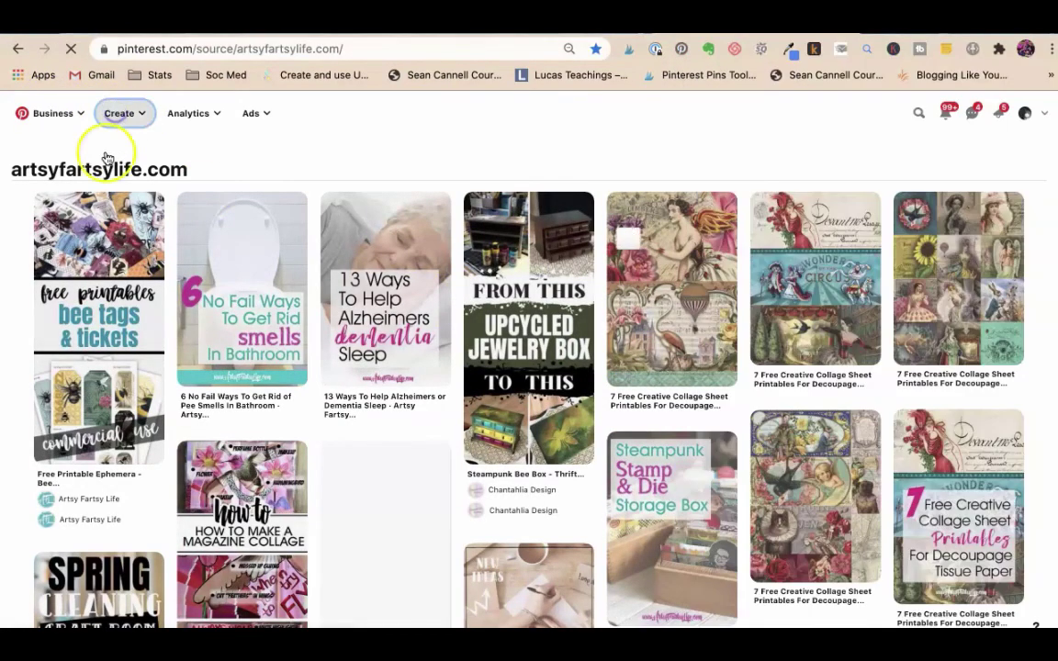
# - Start a new pin titled 'Ultimate Guide To Selling Digital Downloads', copied from the calendar event
pyautogui.click(89, 150)
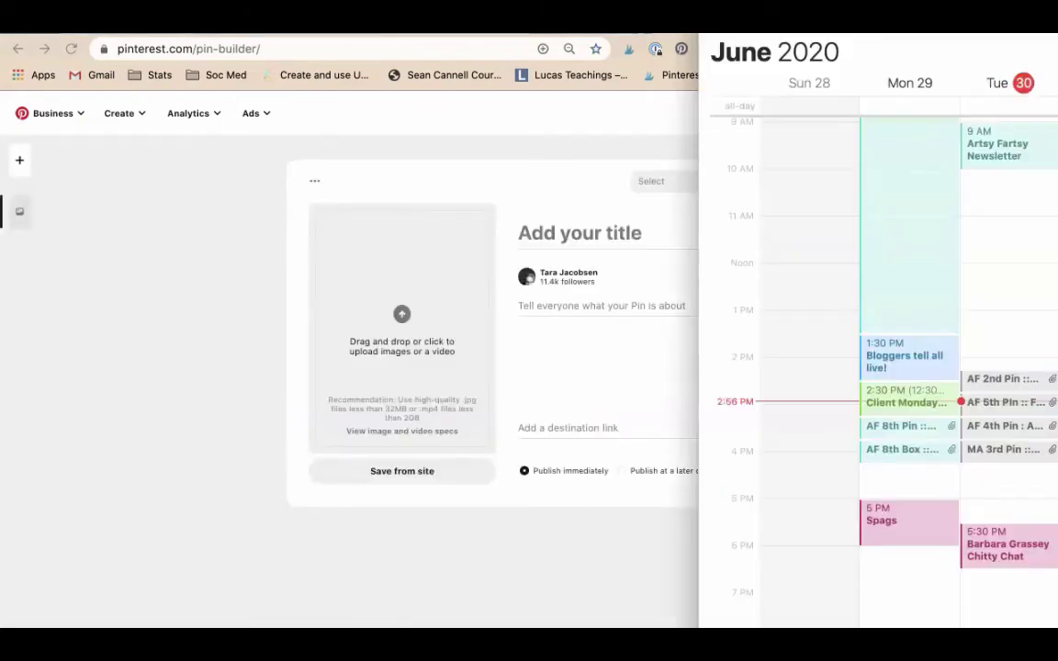
pyautogui.doubleClick(991, 454)
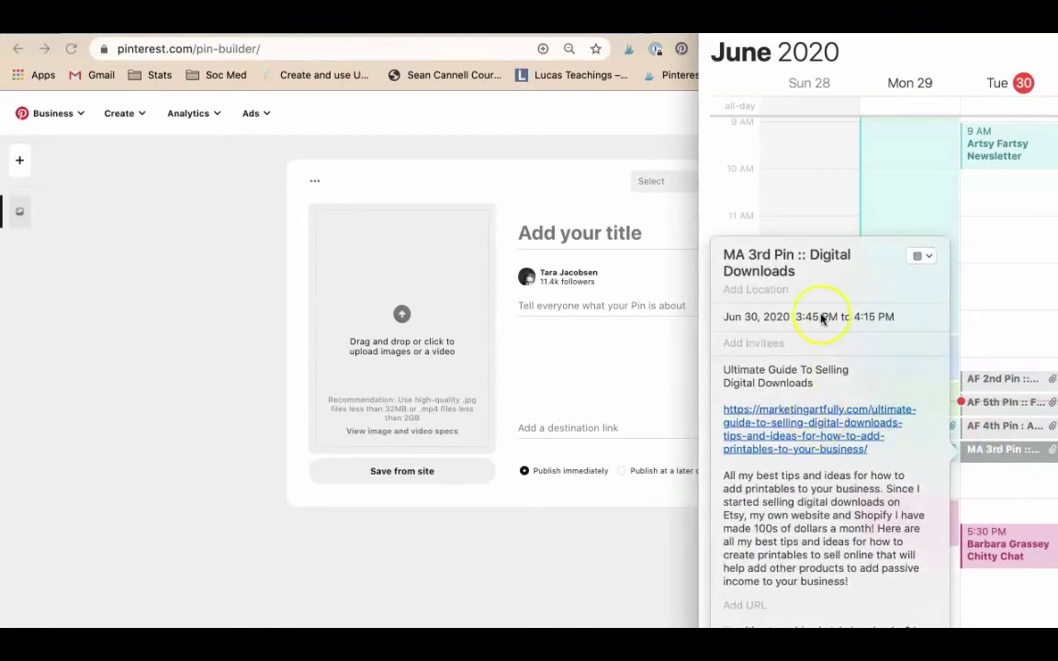
pyautogui.tripleClick(809, 373)
pyautogui.click(807, 373)
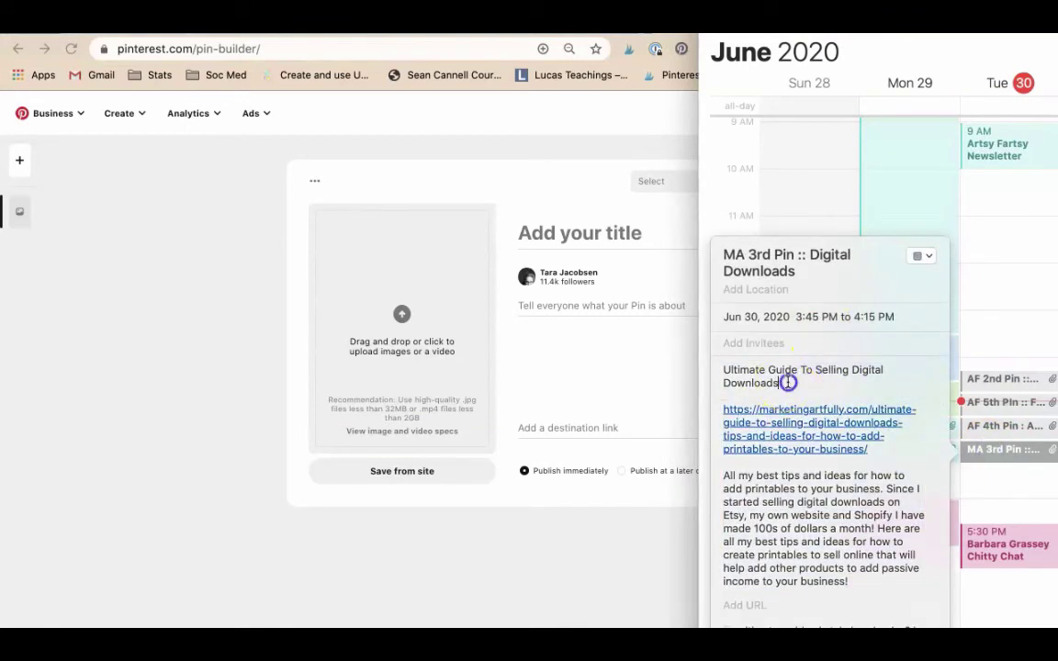
pyautogui.moveTo(787, 383); pyautogui.dragTo(716, 366)
pyautogui.press('super+c')
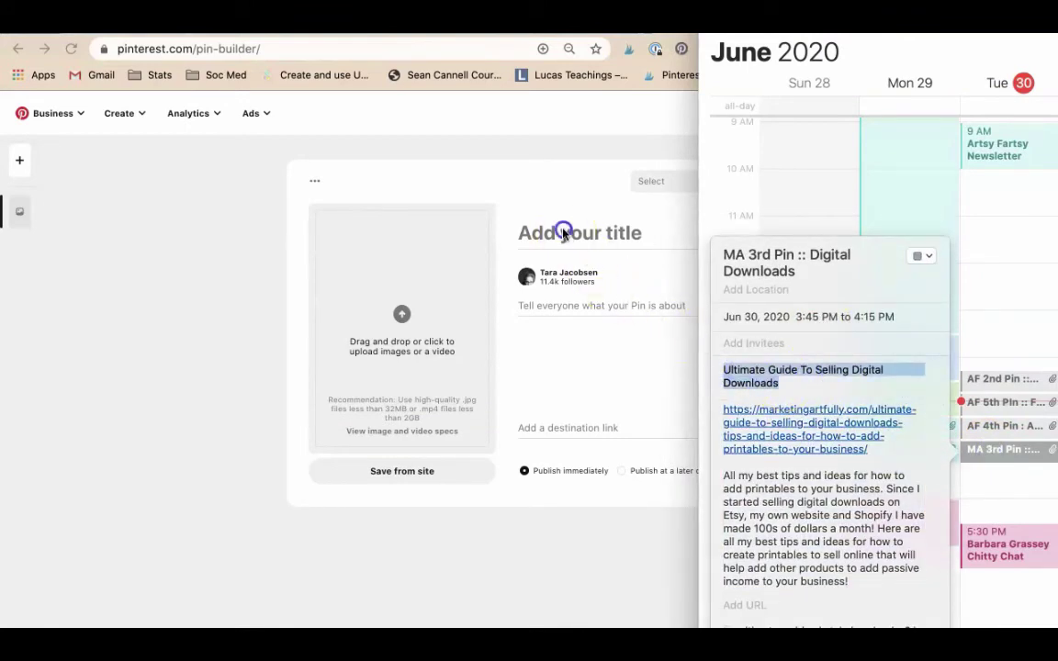
pyautogui.click(559, 233)
pyautogui.press('super+v')
pyautogui.click(583, 348)
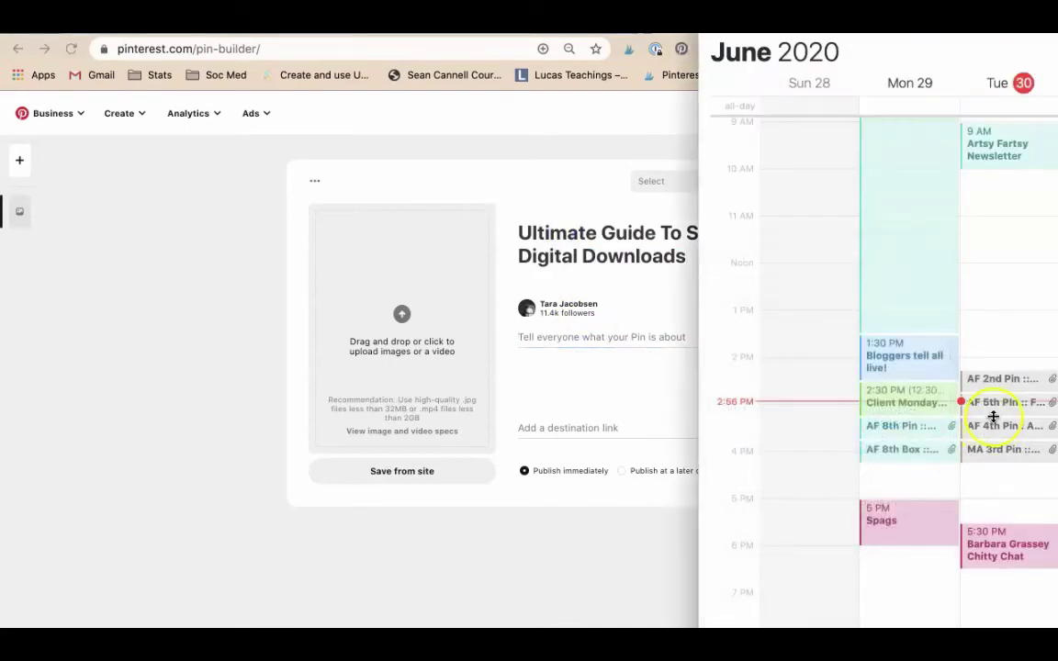
# - Copy the article link from the MA 3rd Pin event into the pin's destination link
pyautogui.doubleClick(988, 449)
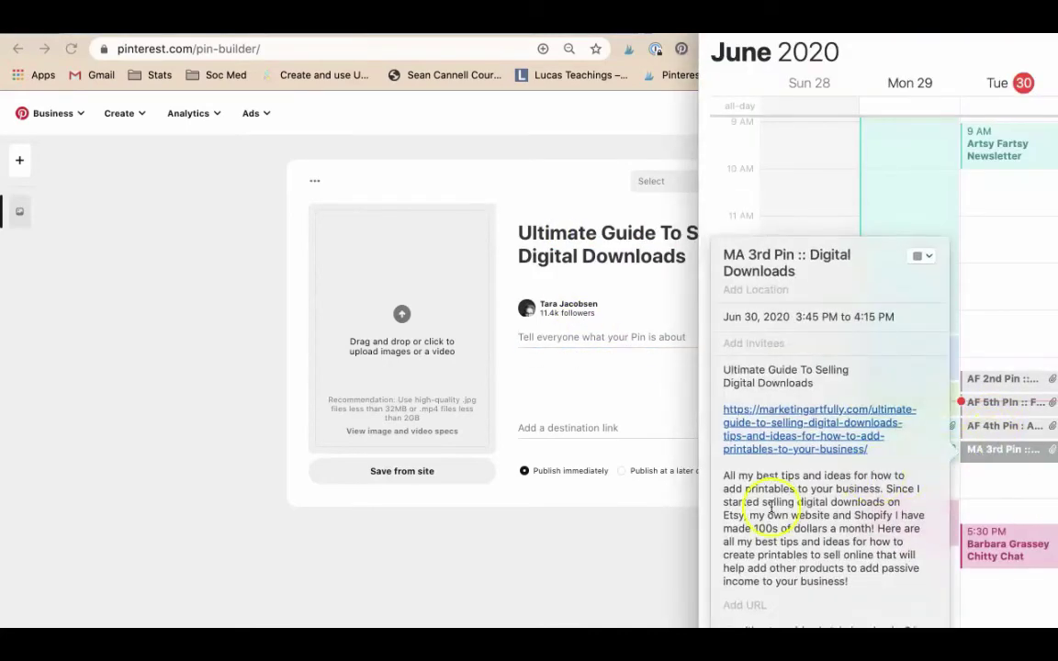
pyautogui.moveTo(874, 462); pyautogui.dragTo(693, 409)
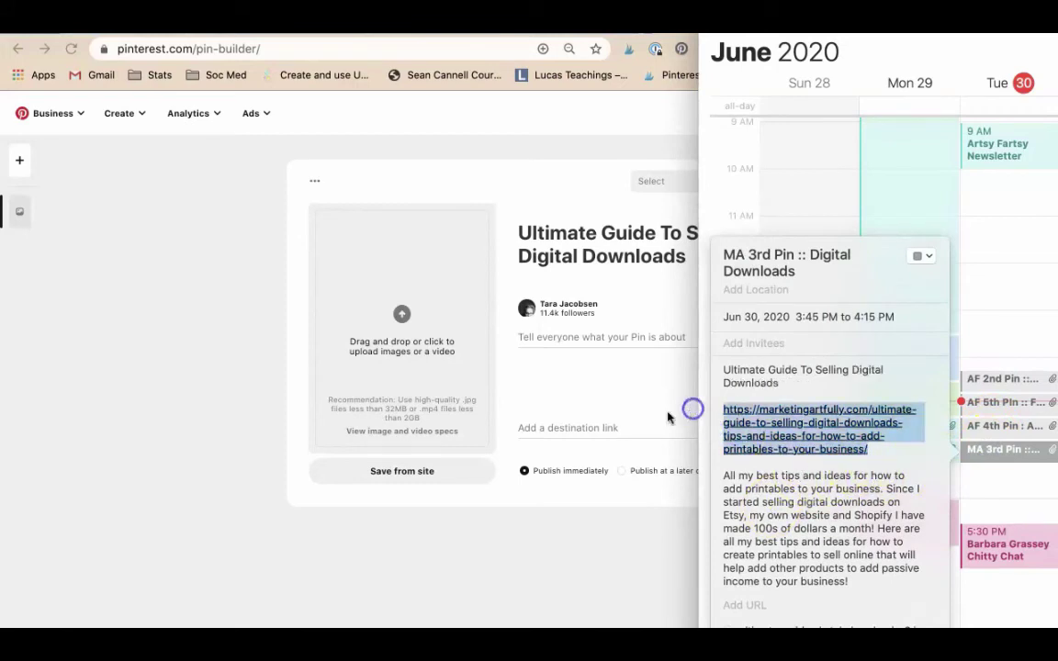
pyautogui.click(548, 428)
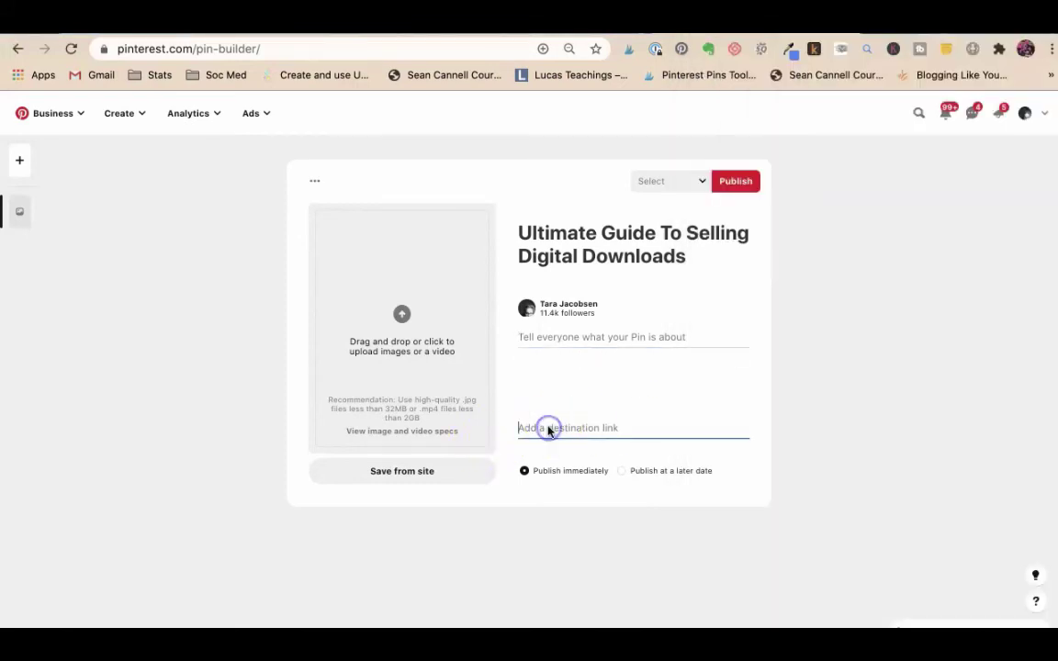
pyautogui.press('super+v')
# - Paste the event's description paragraph into the pin description
pyautogui.press('super+Tab')
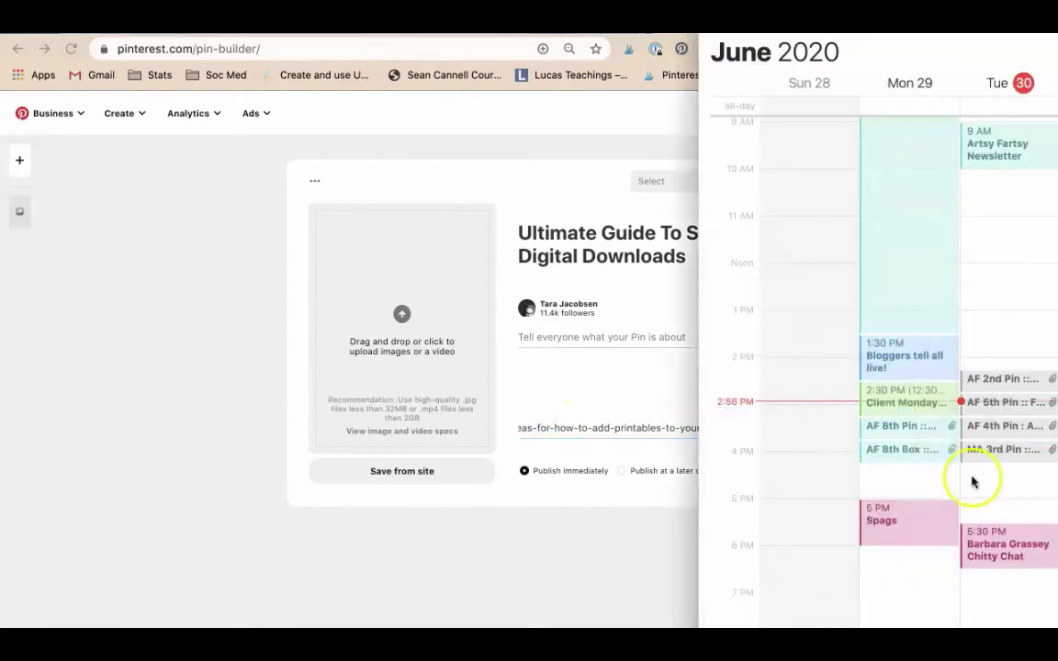
pyautogui.doubleClick(992, 450)
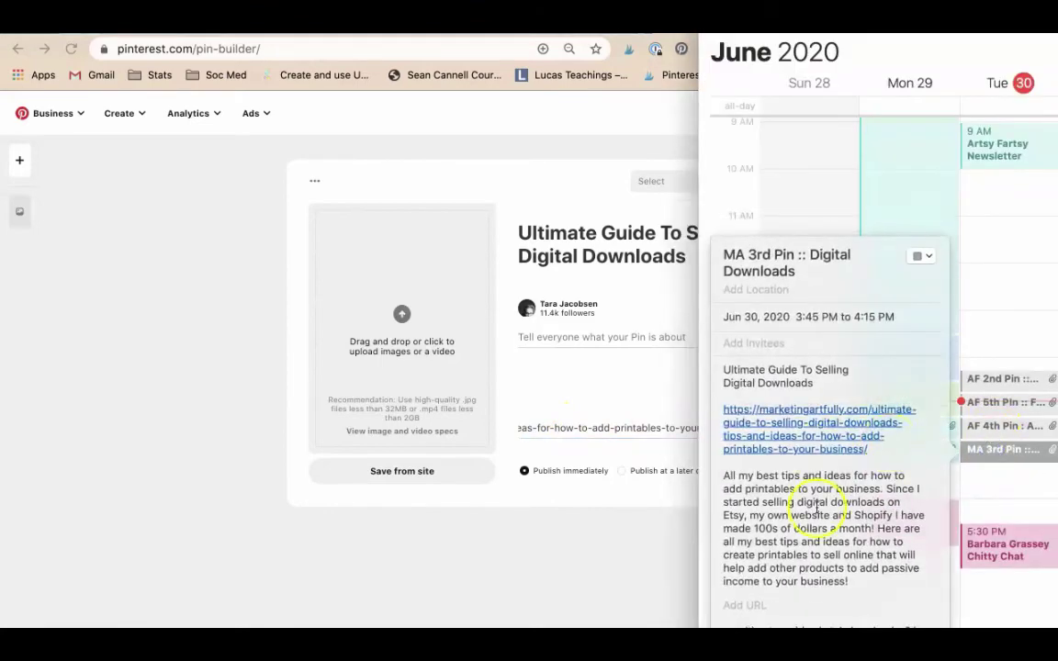
pyautogui.moveTo(854, 582); pyautogui.dragTo(655, 472)
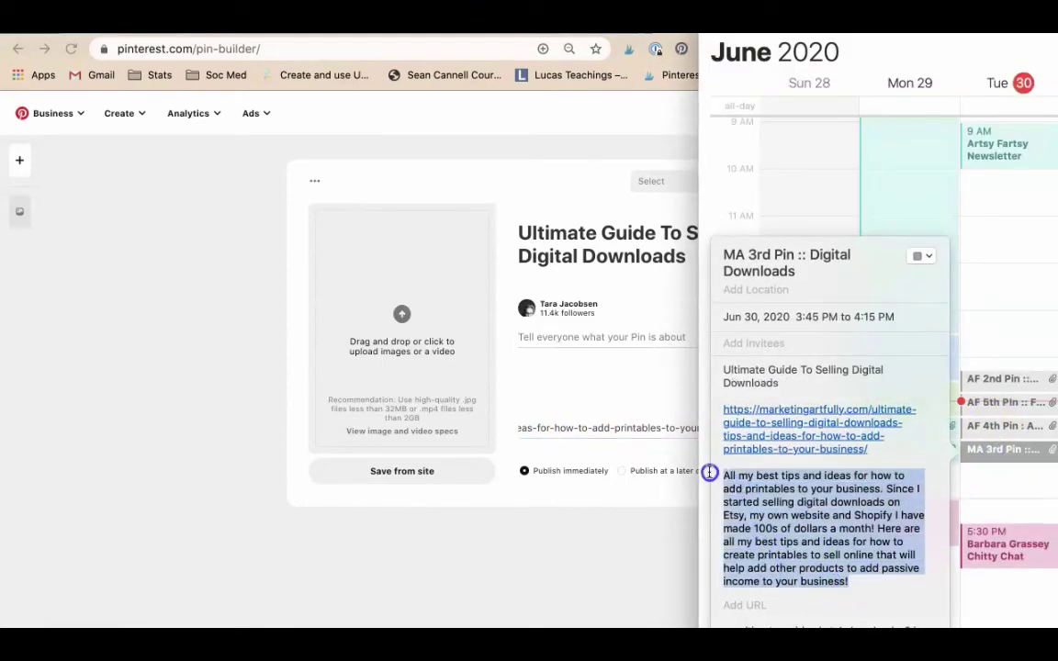
pyautogui.click(548, 338)
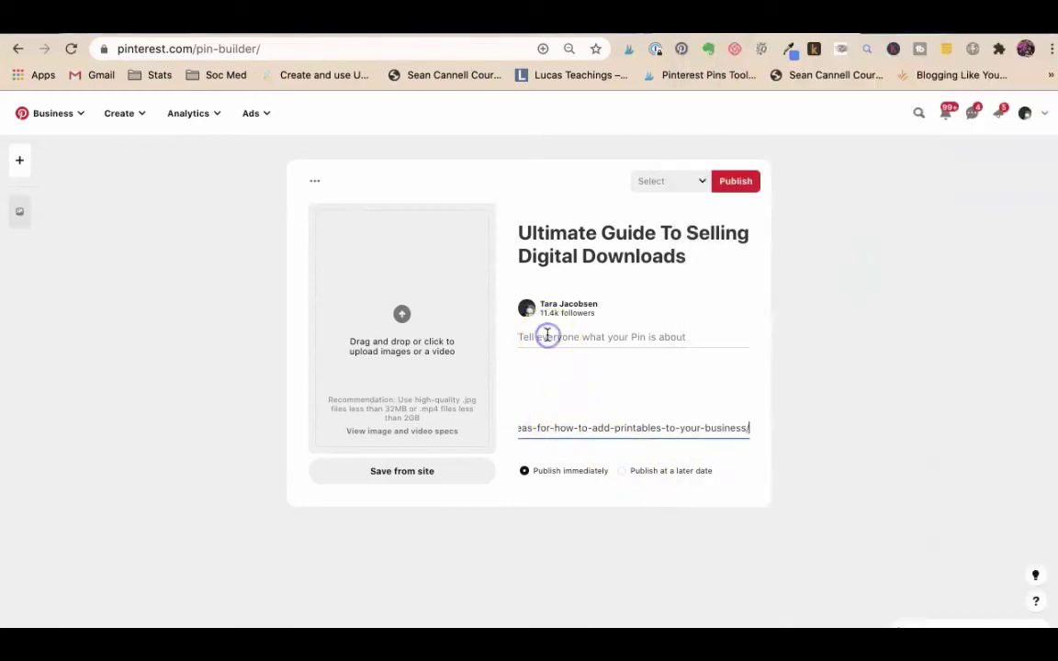
pyautogui.write('All my best tips and ideas for how to add printables to your business. Since I started selling digital downloads on Etsy, my own website and Shopify I have made 100s of dollars a month! Here are all my best tips and ideas for how to create printables to sell online that will help add other products to add passive income to your business!')
# - Drag the MA 3rd Pin event's image attachment into the pin as its image
pyautogui.hotkey('alt', 'Tab')
pyautogui.click(955, 454)
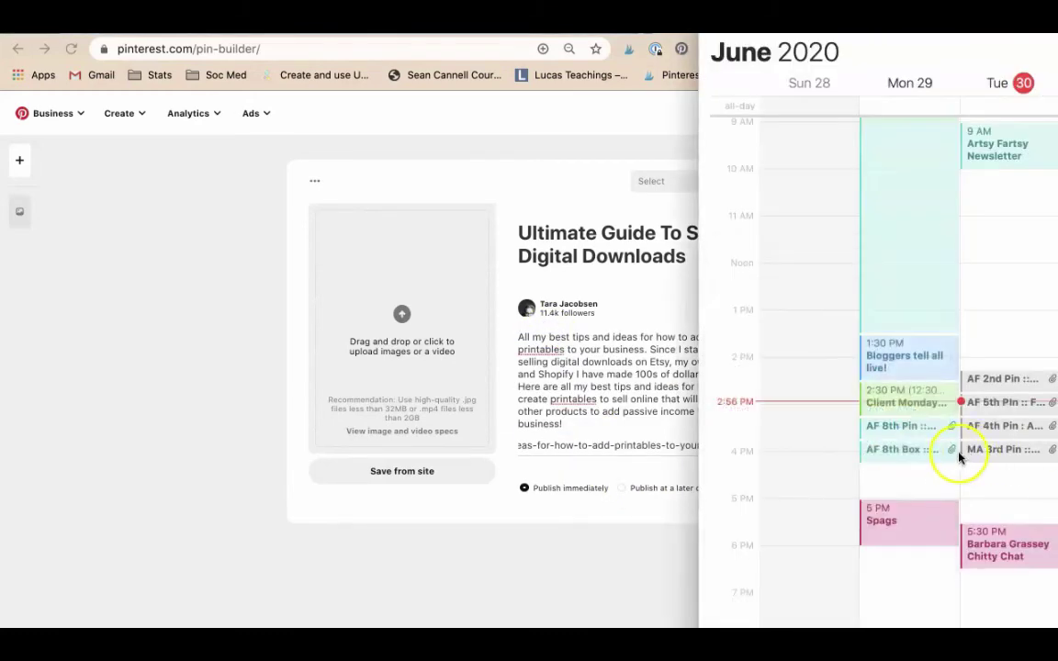
pyautogui.doubleClick(993, 450)
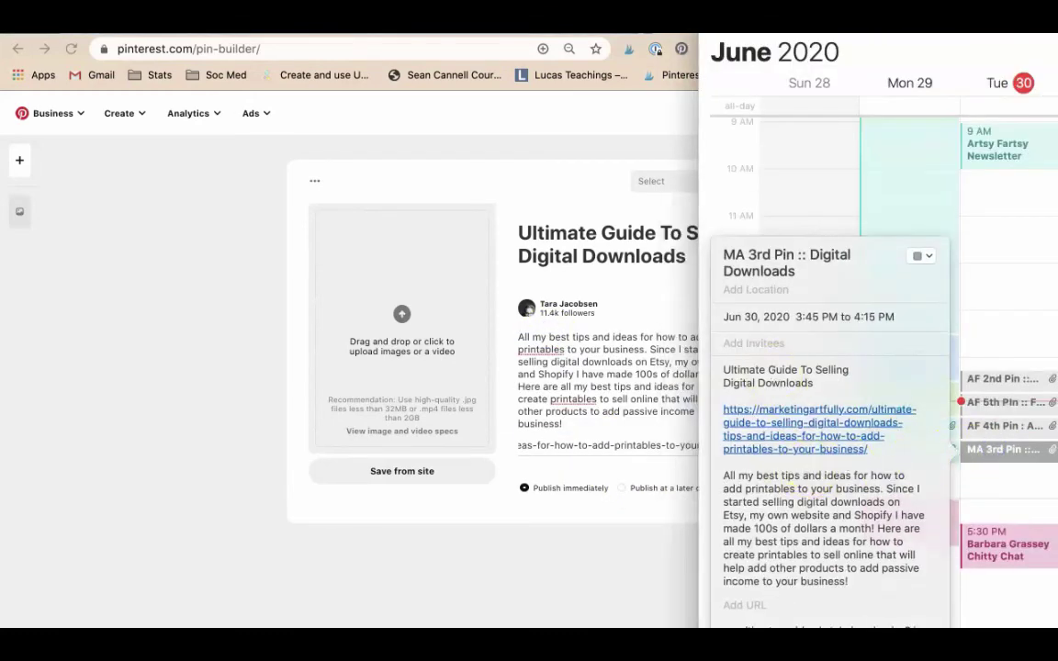
pyautogui.moveTo(776, 609); pyautogui.dragTo(412, 360)
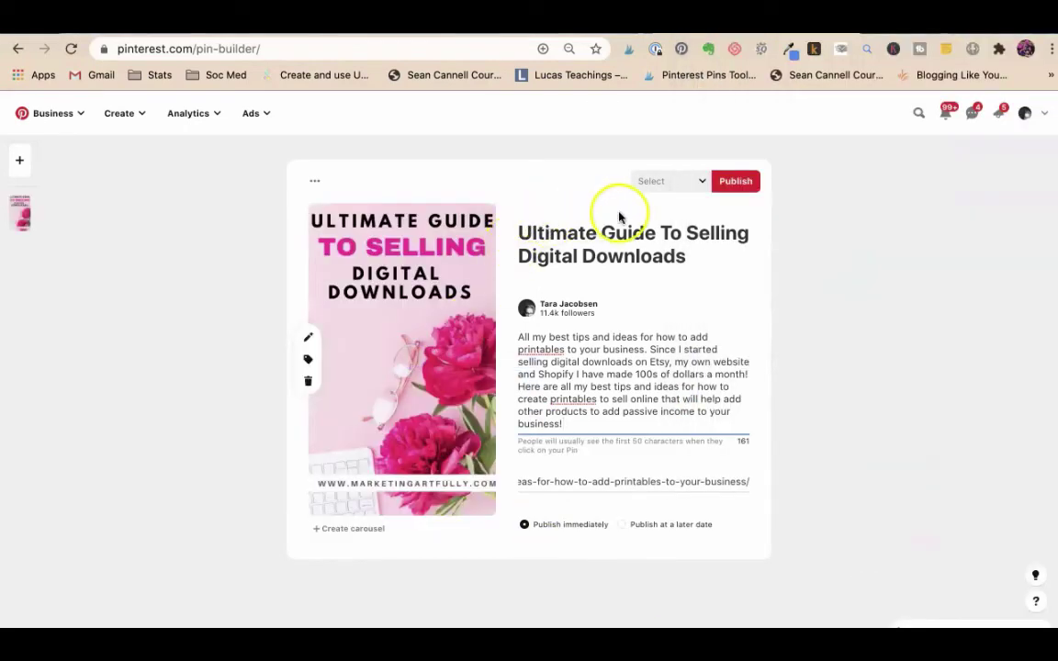
# - Retitle the pin 'How To Sell Digital Downloads - The Ultimate Guide'
pyautogui.click(540, 241)
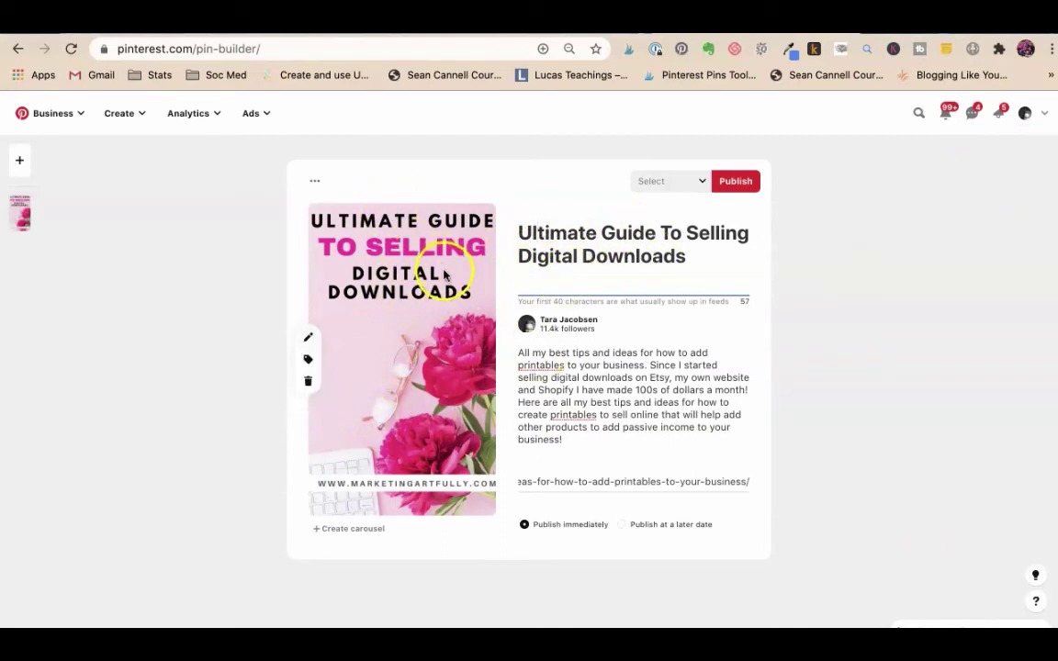
pyautogui.moveTo(584, 258); pyautogui.dragTo(524, 242)
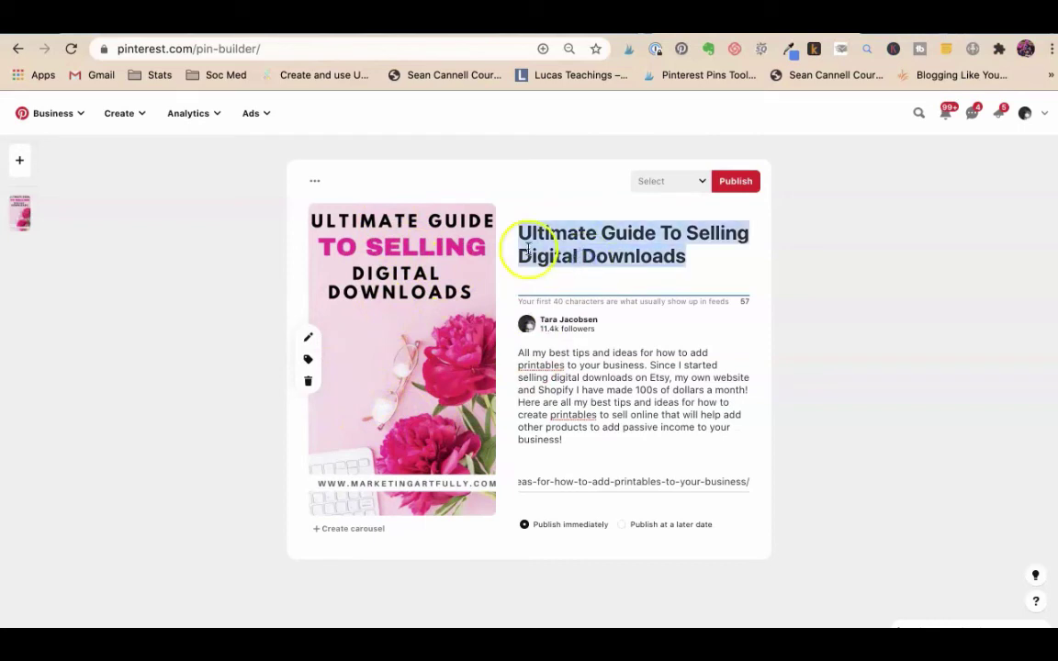
pyautogui.click(517, 232)
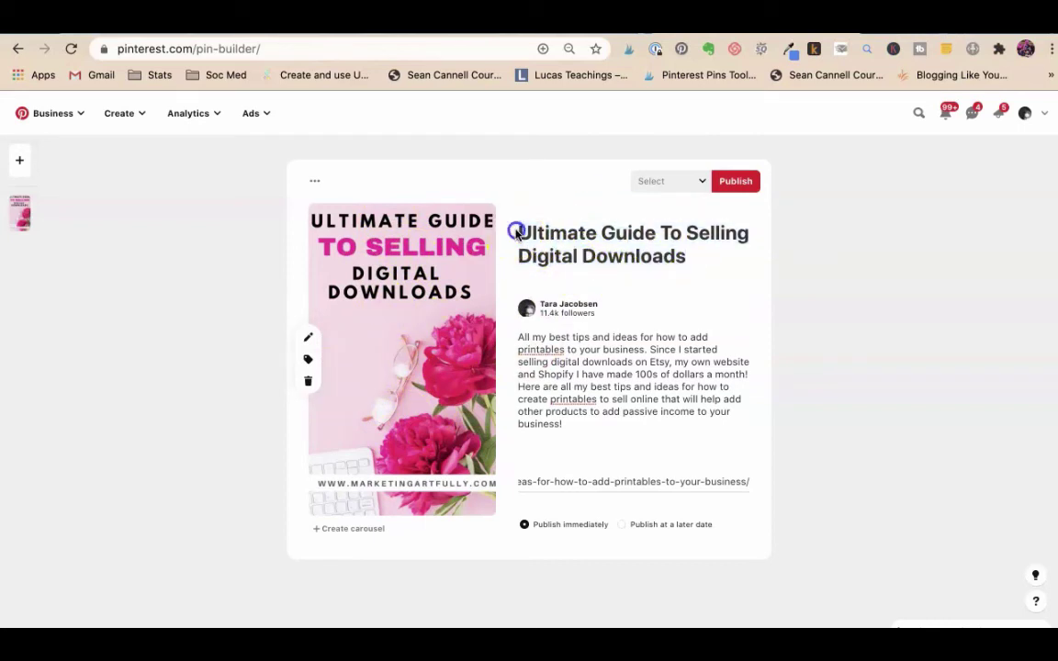
pyautogui.hotkey('ctrl', 'a')
pyautogui.write('Looking to sell digital downloads? Here is the Ultimate Guide to get you started!')
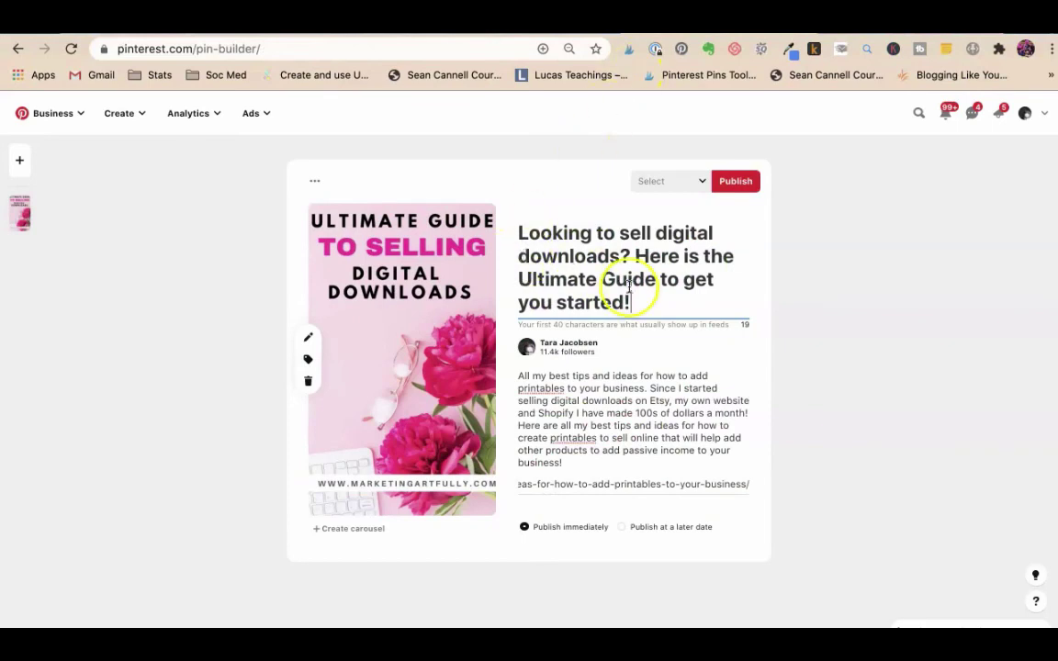
pyautogui.moveTo(633, 302)
pyautogui.mouseDown()
pyautogui.moveTo(524, 250)
pyautogui.moveTo(511, 223)
pyautogui.mouseUp()
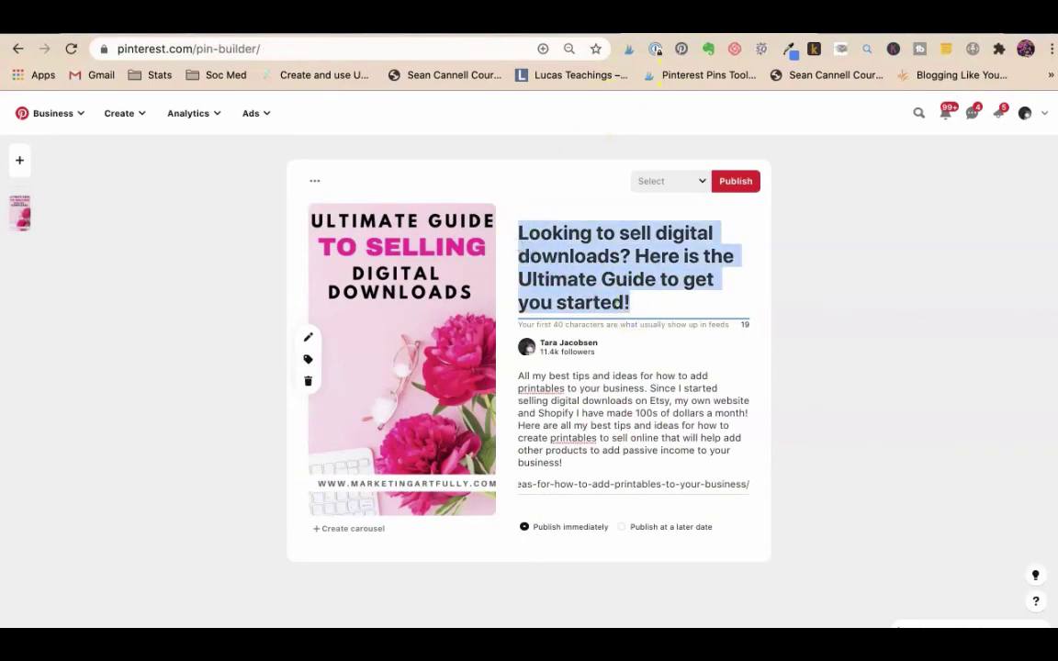
pyautogui.write('How To Sell Digital Down')
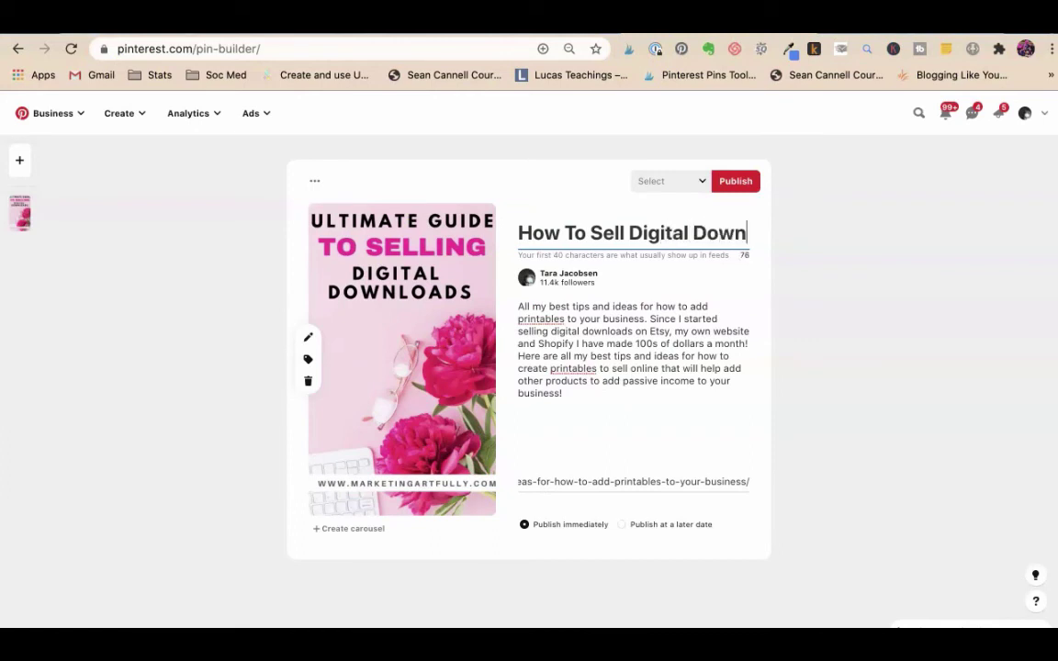
pyautogui.write('loads - The')
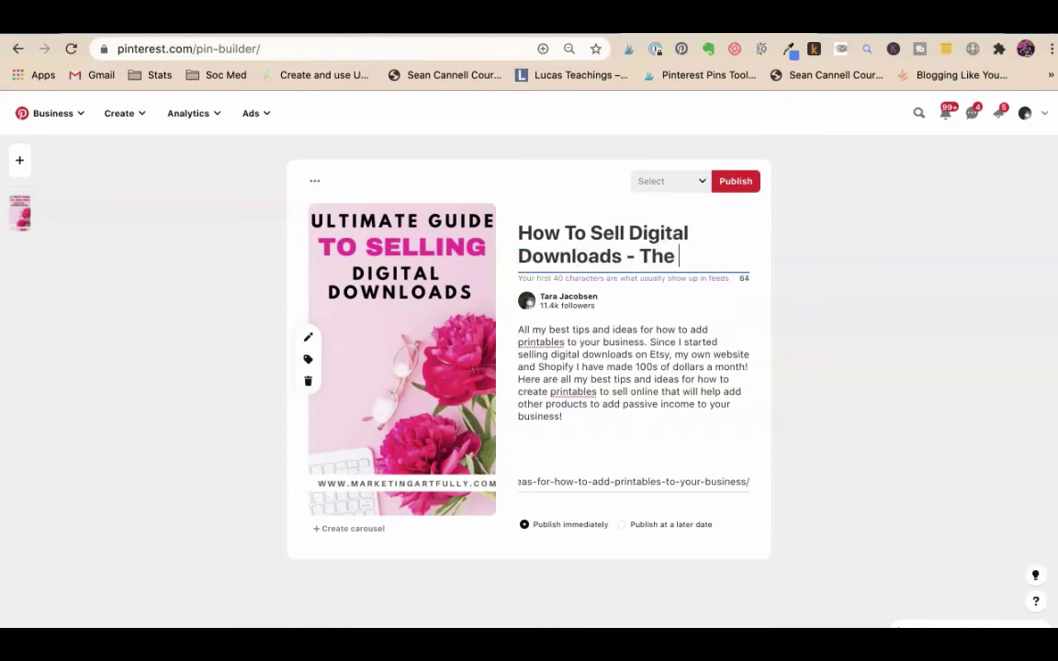
pyautogui.write('timate Guide')
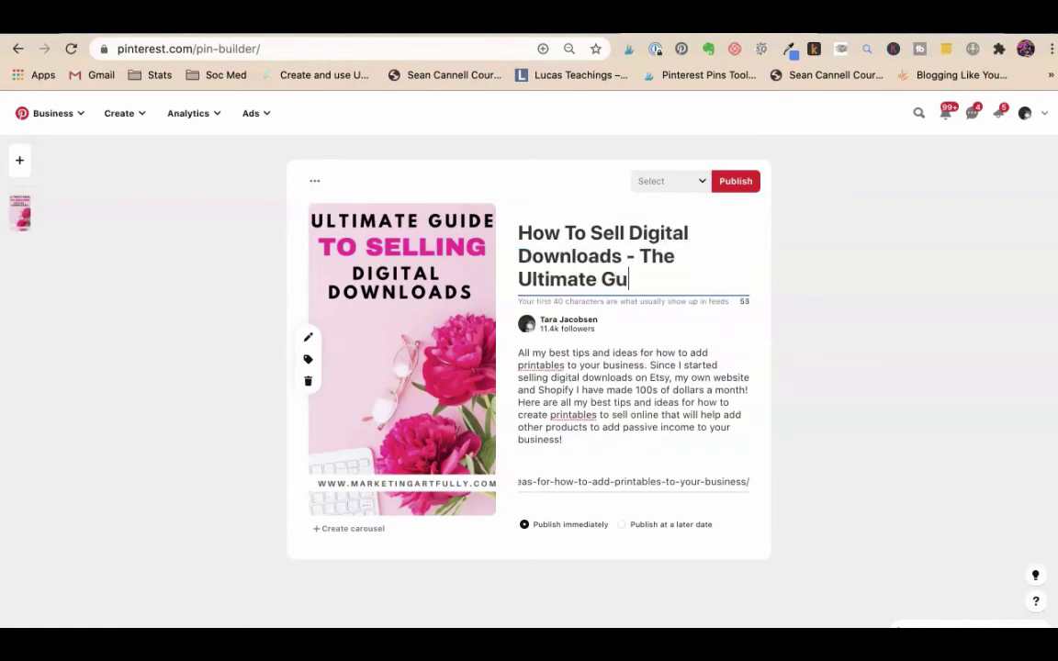
# - Publish the pin to the Marketing Artfully board
pyautogui.click(646, 181)
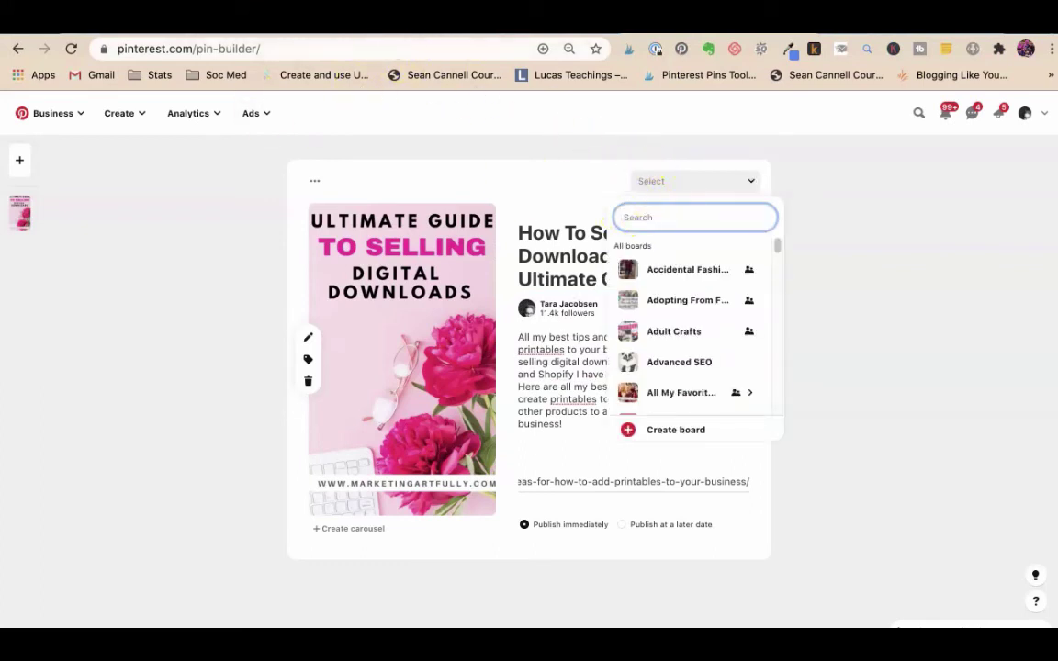
pyautogui.write('marke')
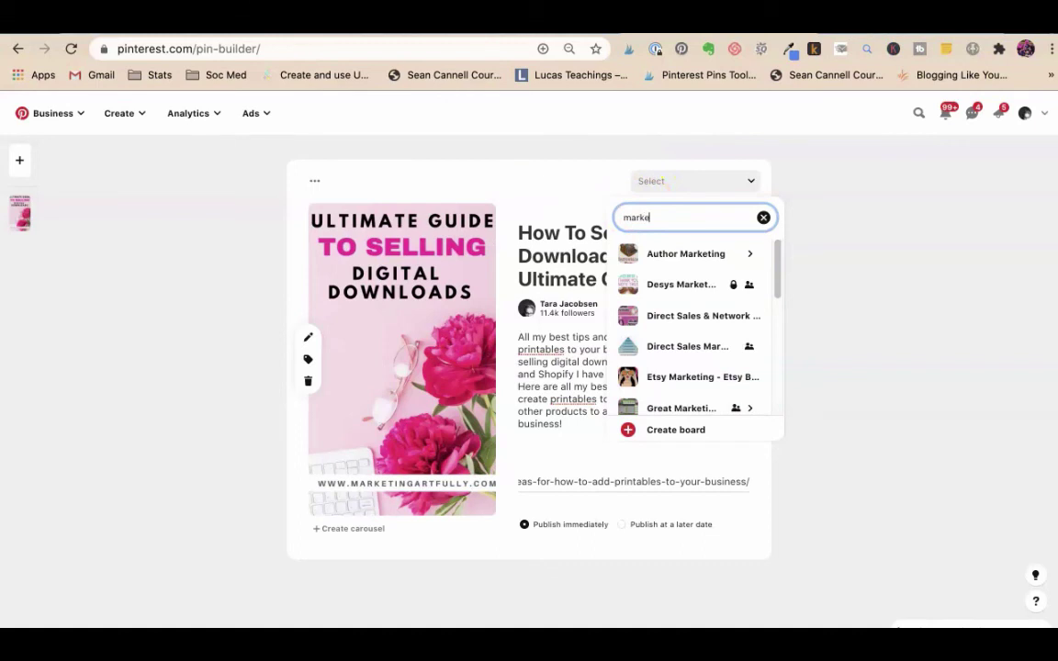
pyautogui.write('ting art')
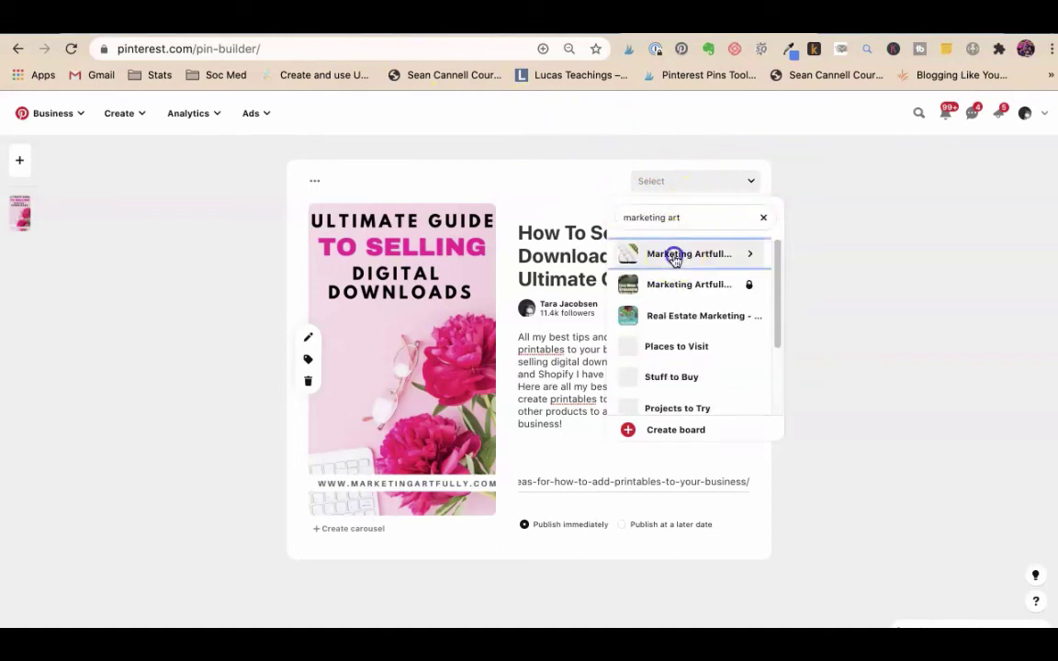
pyautogui.click(673, 255)
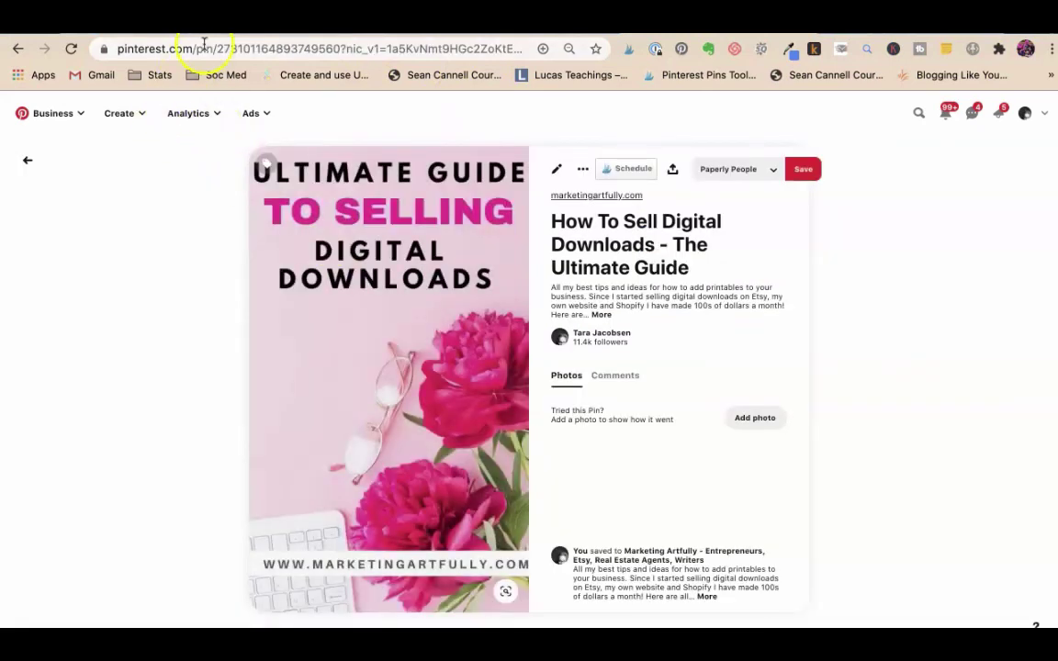
pyautogui.moveTo(439, 66); pyautogui.dragTo(413, 41)
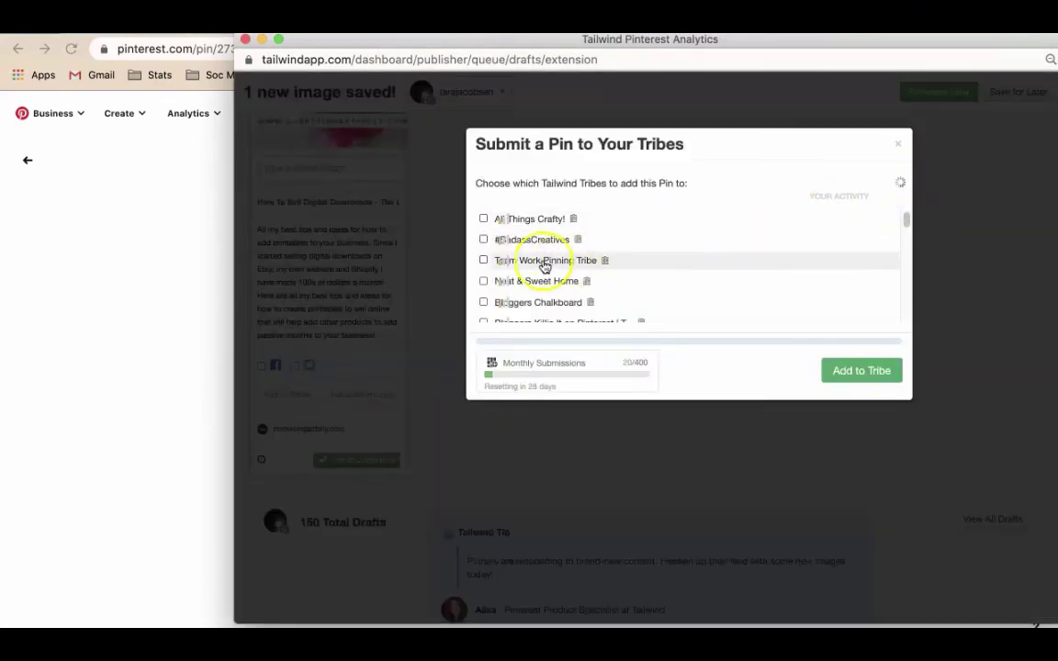
# - Select the bloggers, business blogging tips and Creative Entrepreneurs L.A.B. tribes
pyautogui.click(531, 312)
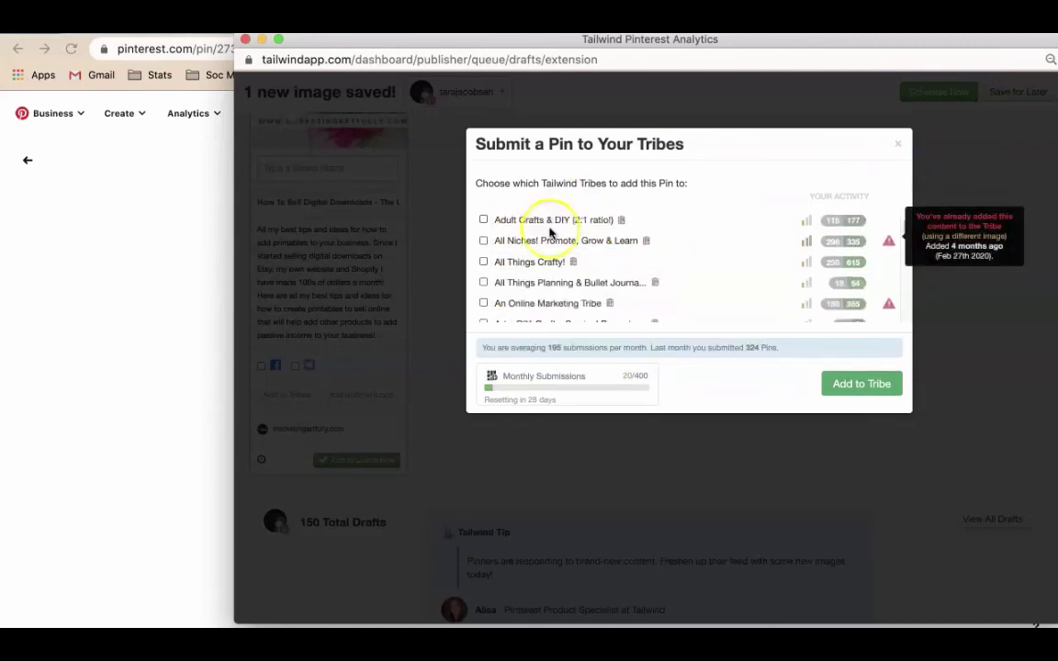
pyautogui.scroll(-3, 551, 233)
pyautogui.click(524, 226)
pyautogui.click(524, 246)
pyautogui.scroll(-1, 522, 280)
pyautogui.scroll(-3, 523, 294)
pyautogui.scroll(2, 524, 294)
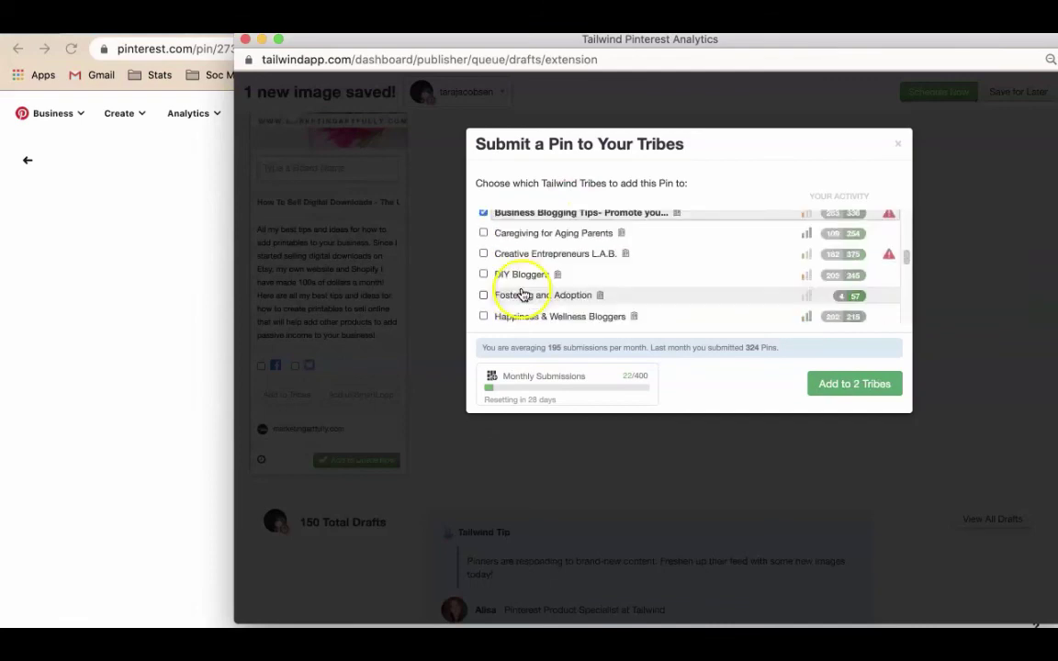
pyautogui.click(518, 250)
# - Add the MediaVine CREATIVE LIFESTYLE Tribe and submit the pin to all four tribes
pyautogui.scroll(-1, 516, 294)
pyautogui.scroll(-1, 509, 297)
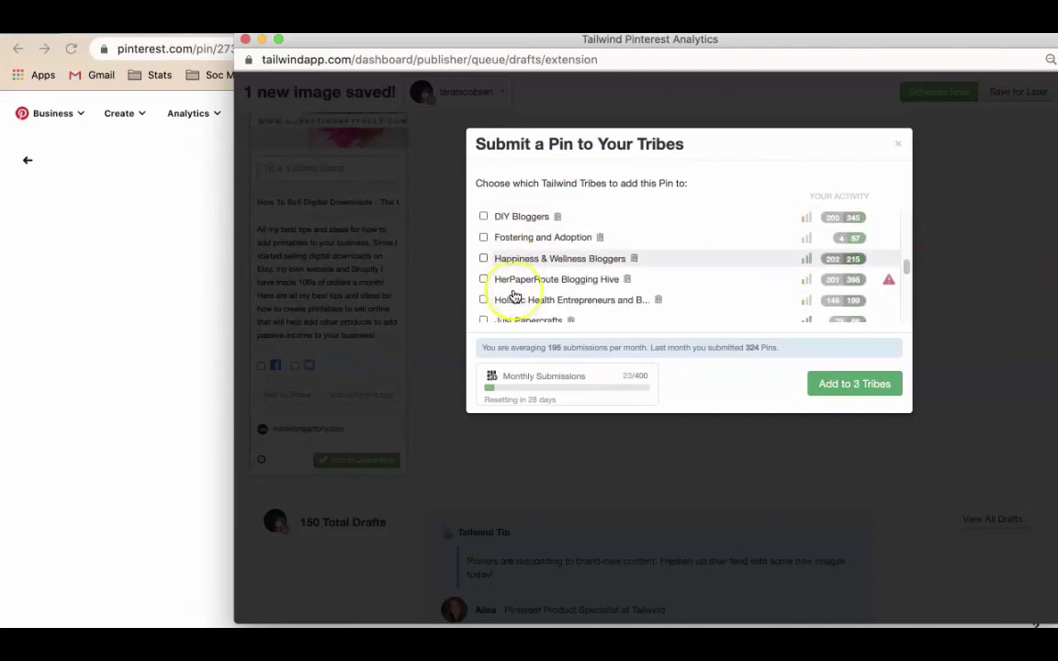
pyautogui.scroll(-1, 513, 295)
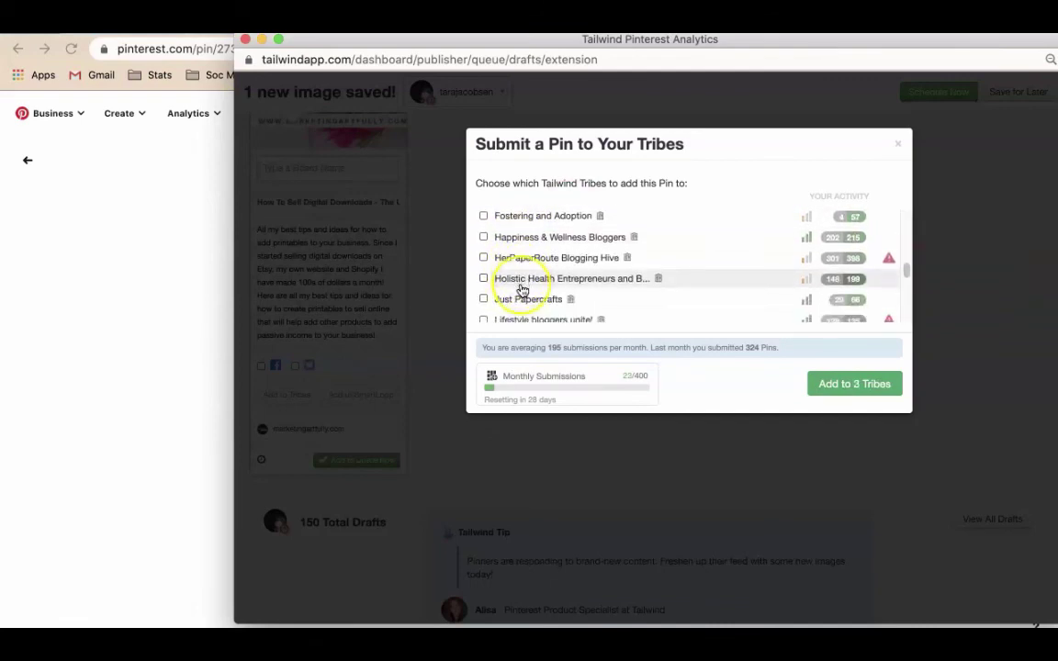
pyautogui.scroll(-1, 521, 282)
pyautogui.scroll(-1, 521, 284)
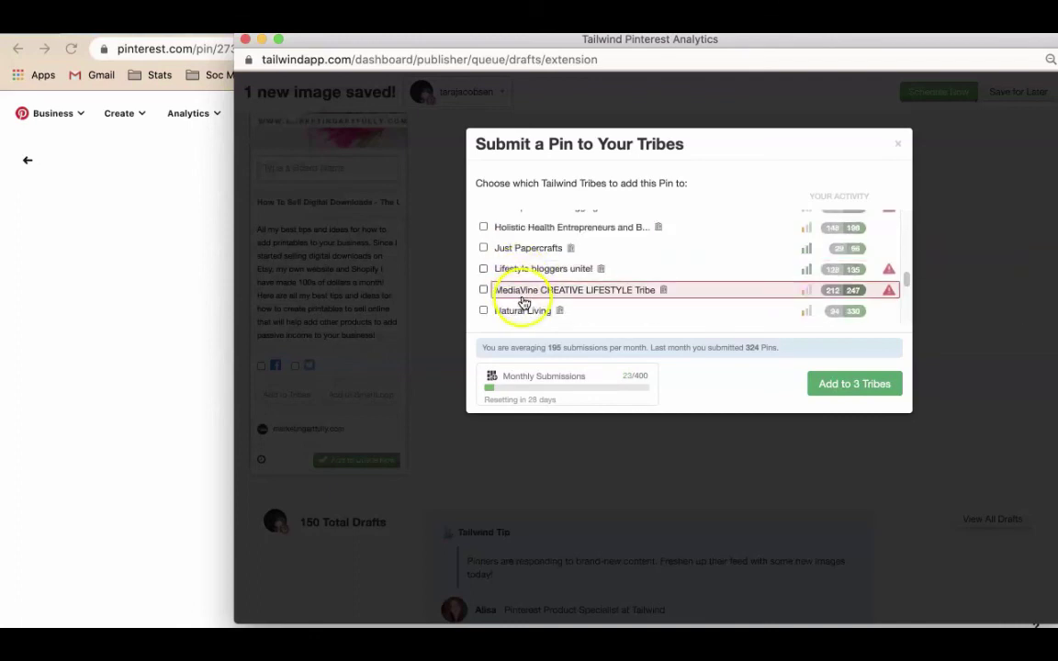
pyautogui.click(524, 290)
pyautogui.click(846, 385)
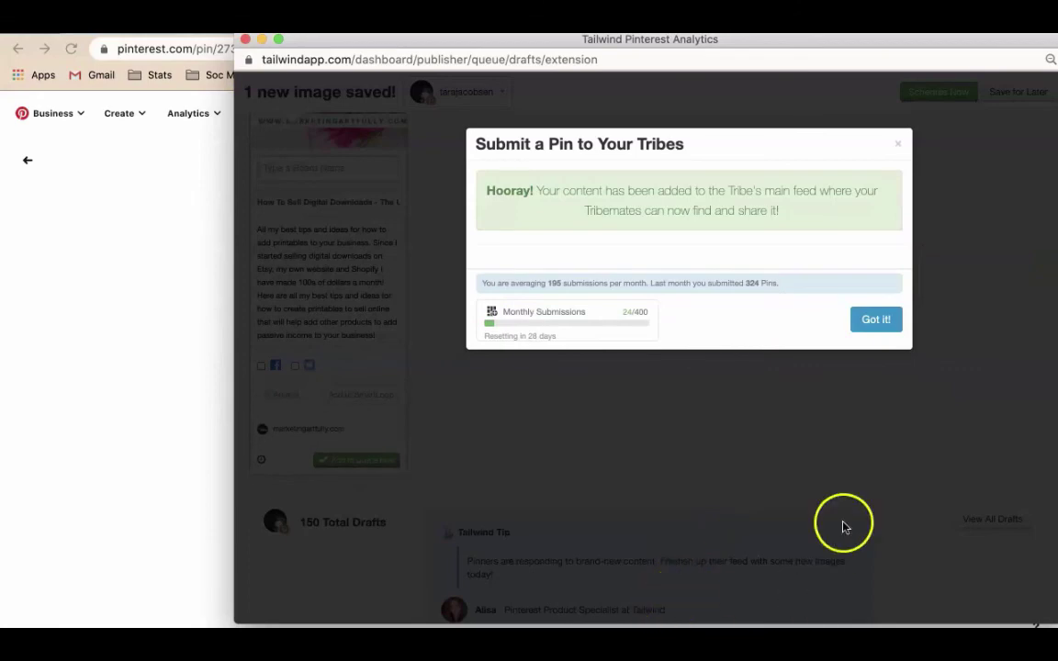
pyautogui.click(871, 479)
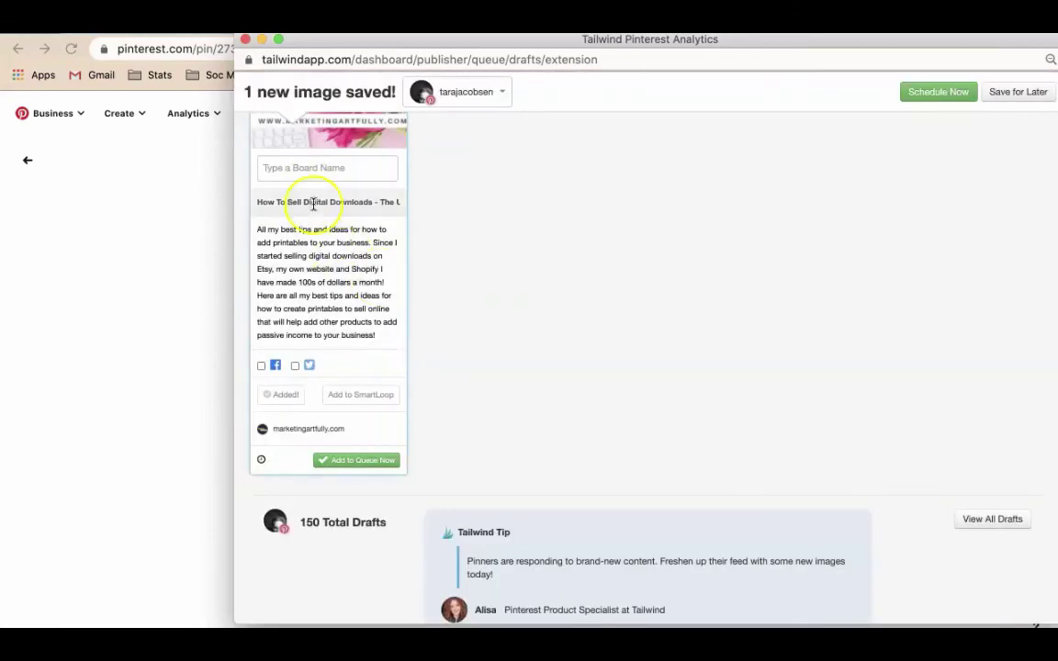
# - Close Tailwind and move the MA 3rd Pin event to the green MARKETING BLOG calendar
pyautogui.click(245, 41)
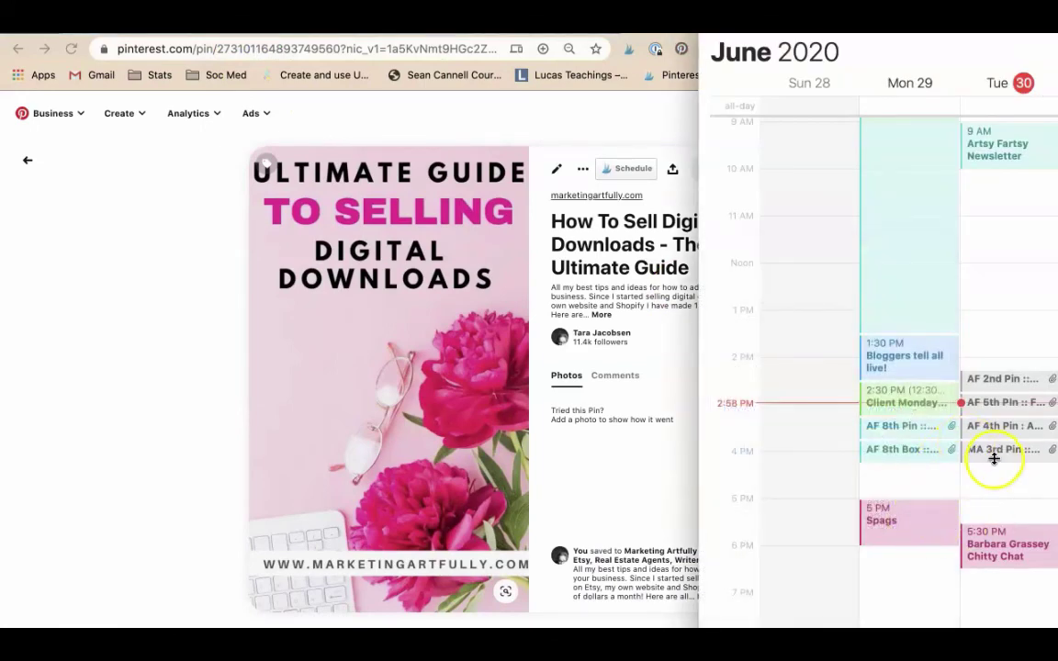
pyautogui.doubleClick(985, 451)
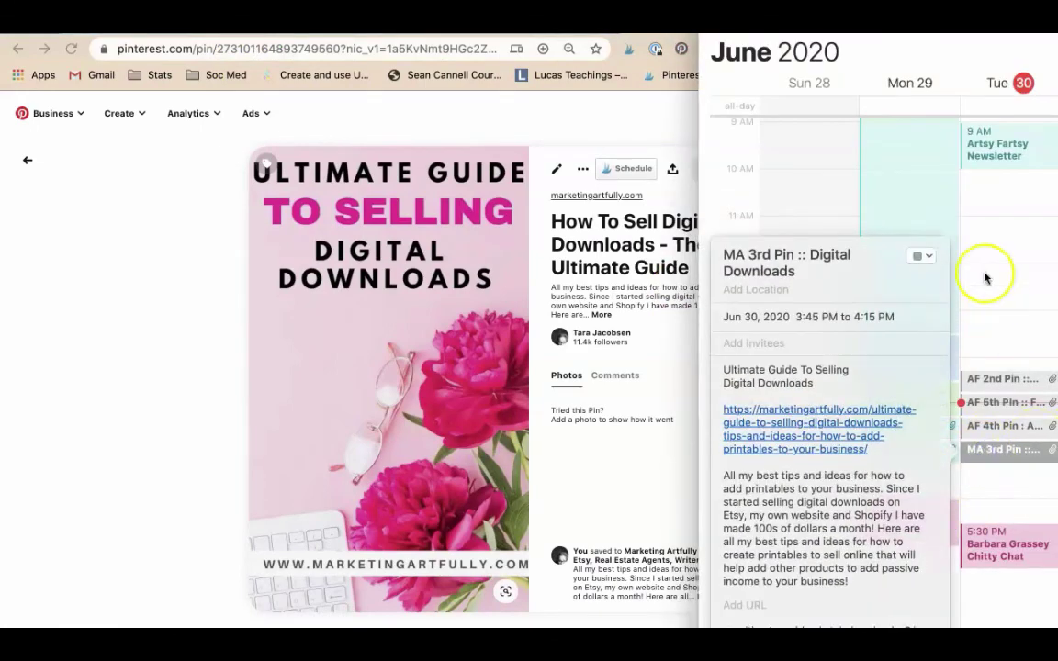
pyautogui.click(921, 257)
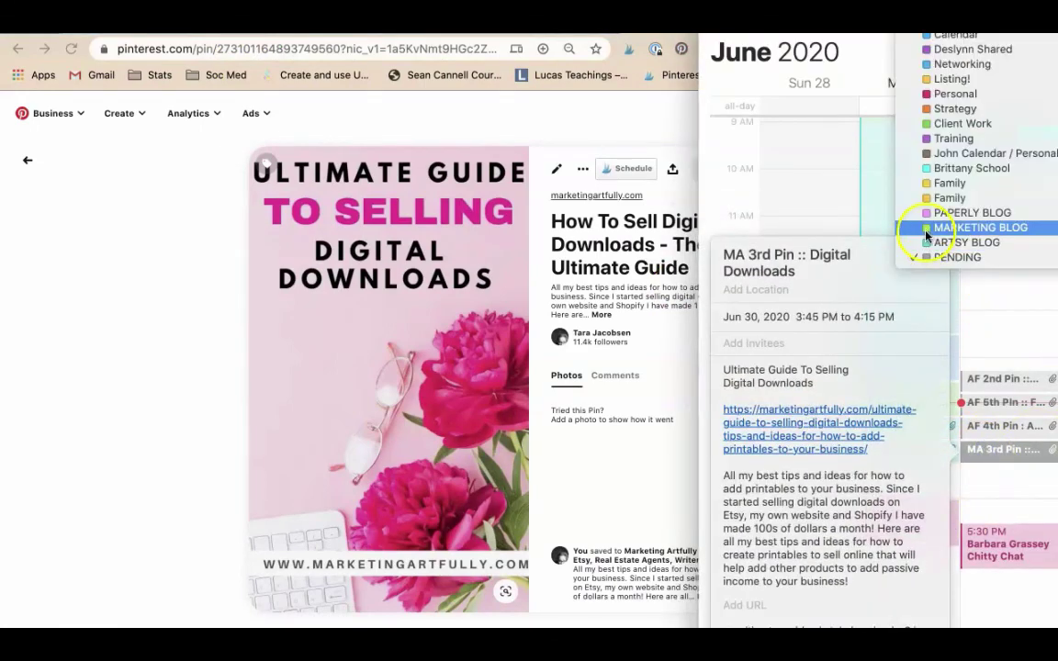
pyautogui.click(925, 231)
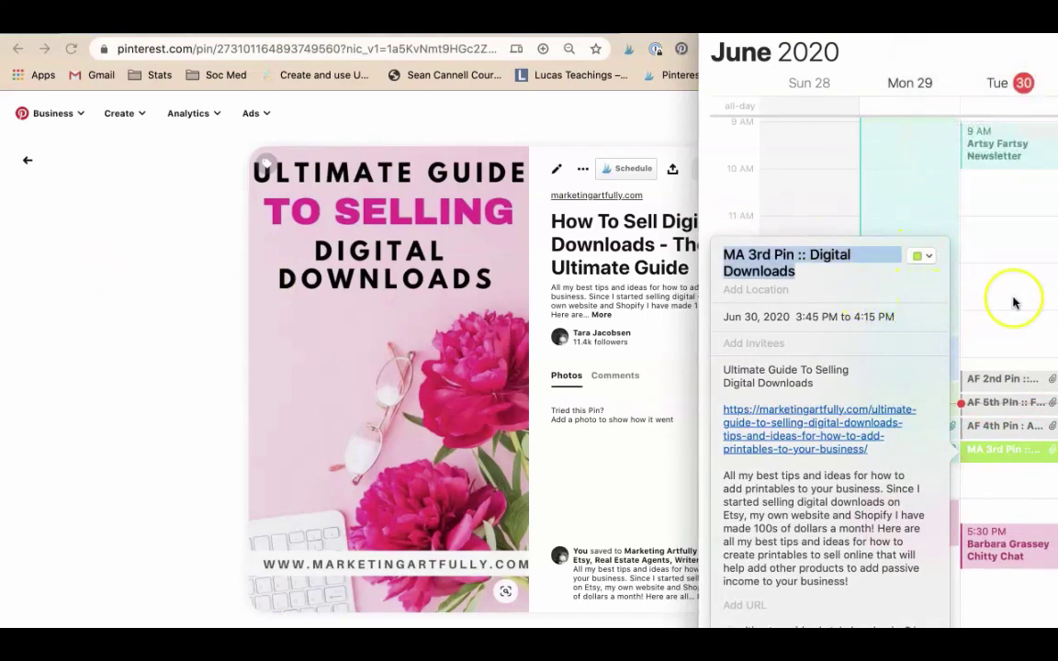
pyautogui.click(1014, 300)
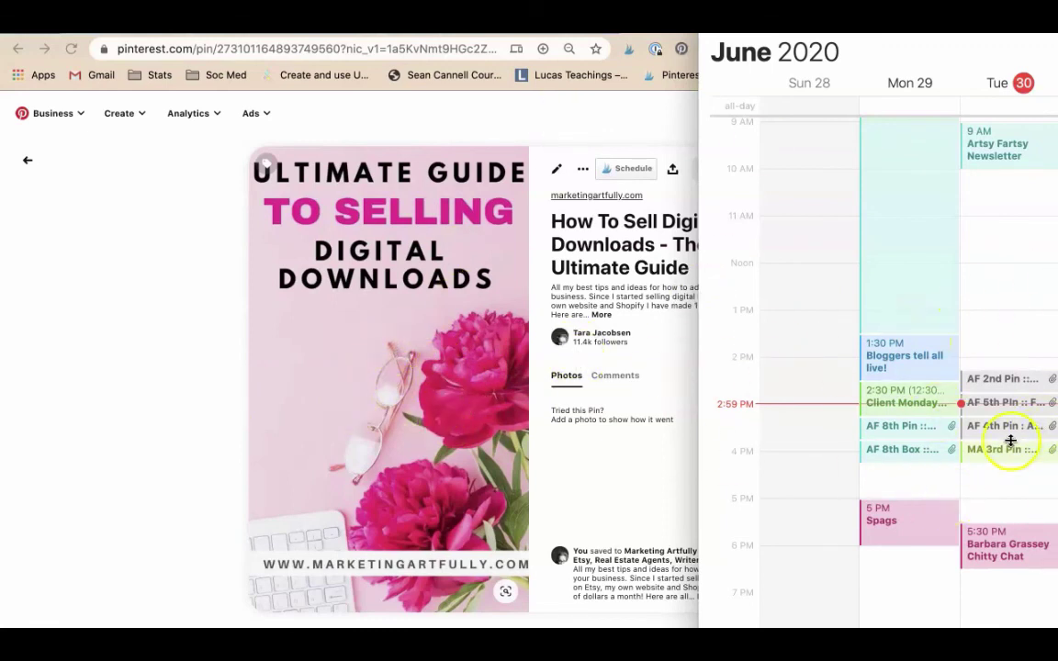
pyautogui.click(588, 436)
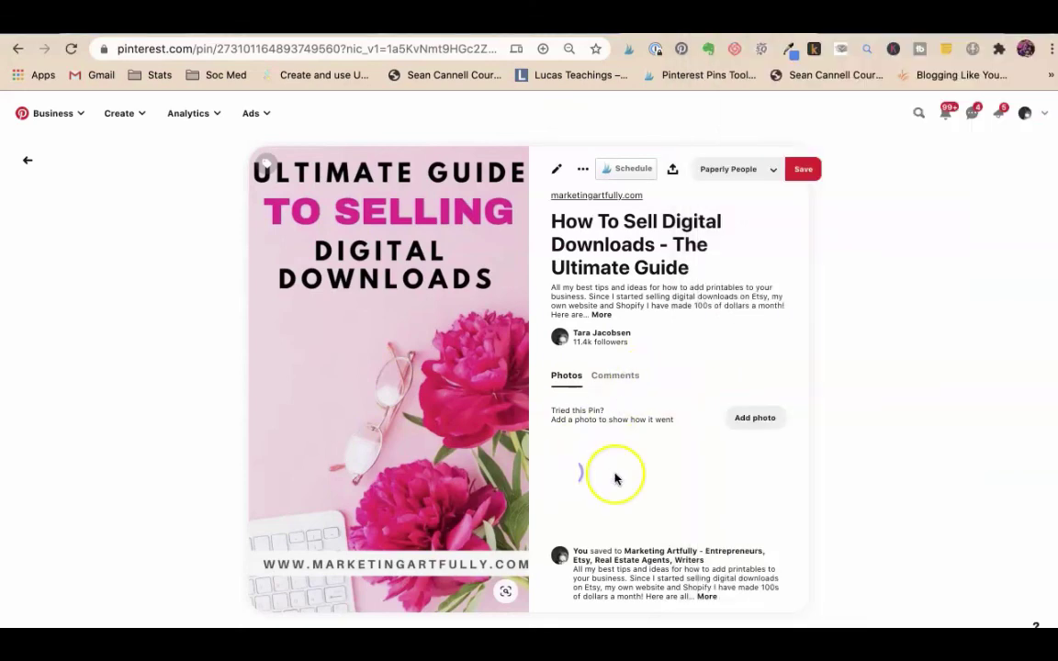